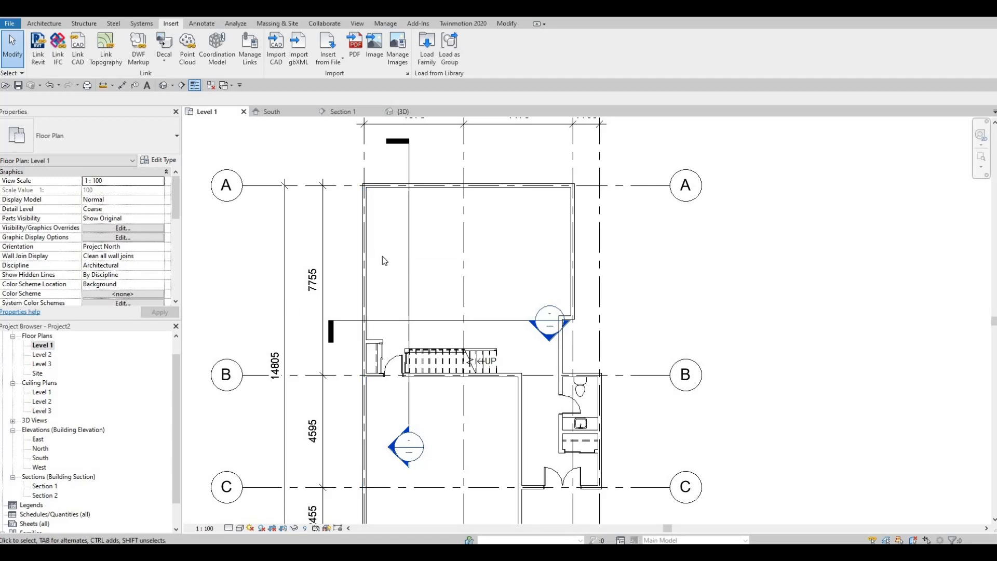
Create an in-place model in the Generic Models category, keeping the default name
{"action": "left_click", "coordinate": [33, 23]}
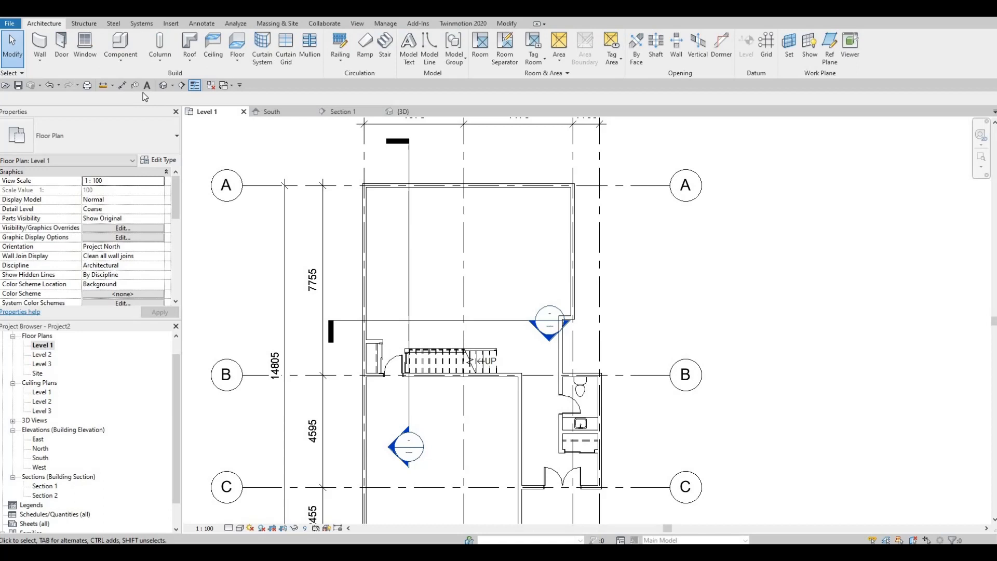
{"action": "left_click", "coordinate": [125, 64]}
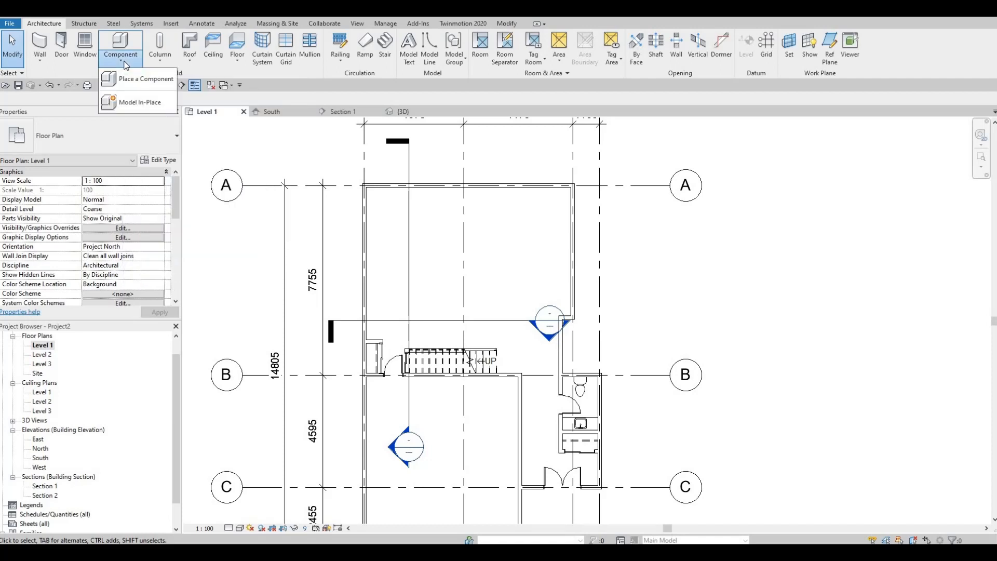
{"action": "left_click", "coordinate": [130, 104]}
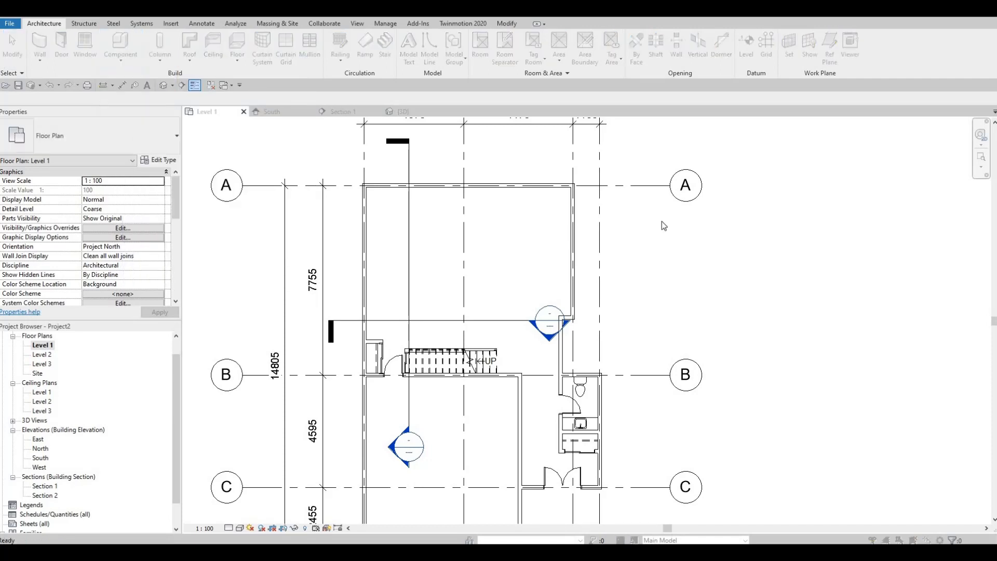
{"action": "scroll", "coordinate": [534, 226], "scroll_direction": "down", "scroll_amount": 2}
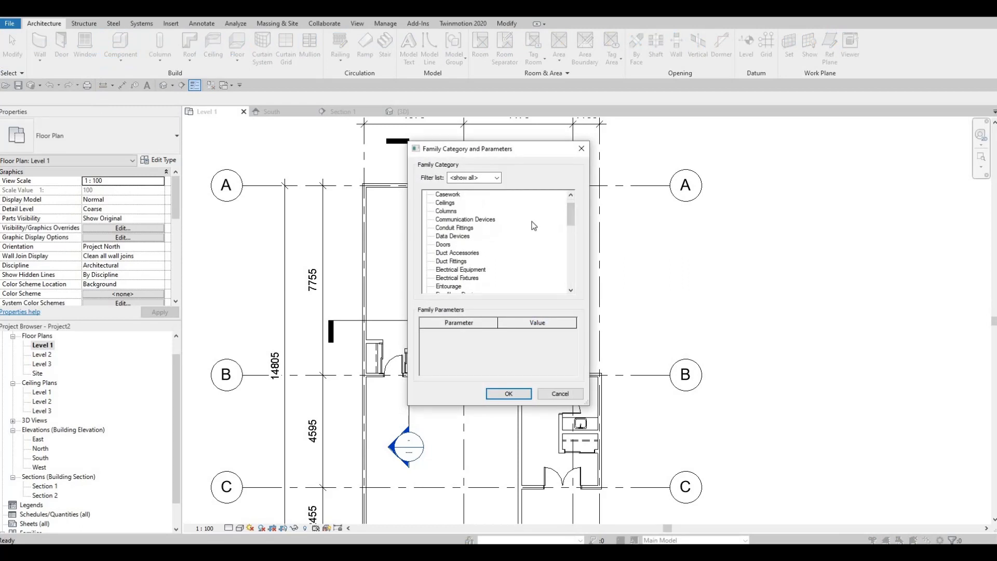
{"action": "scroll", "coordinate": [532, 225], "scroll_direction": "down", "scroll_amount": 5}
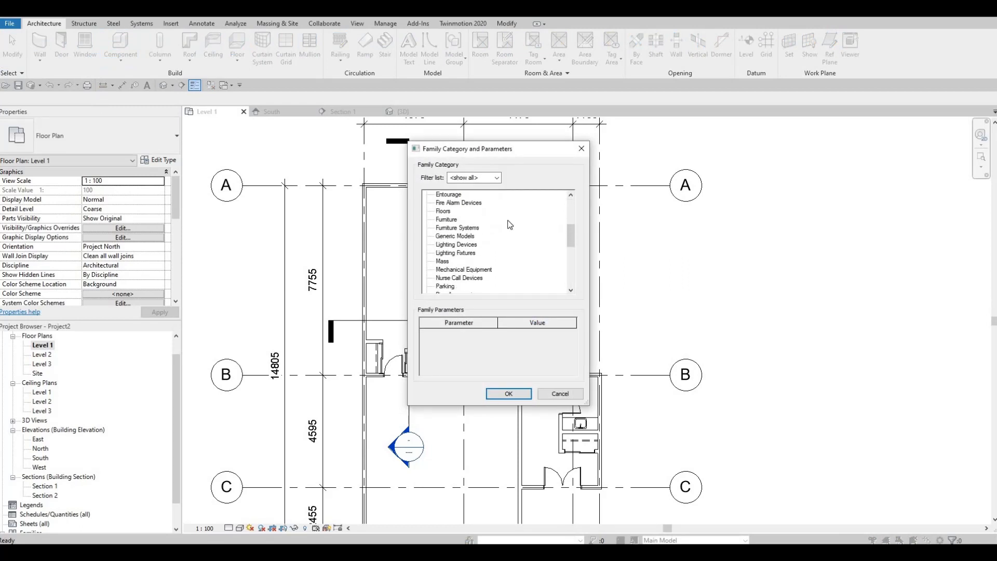
{"action": "scroll", "coordinate": [471, 259], "scroll_direction": "down", "scroll_amount": 2}
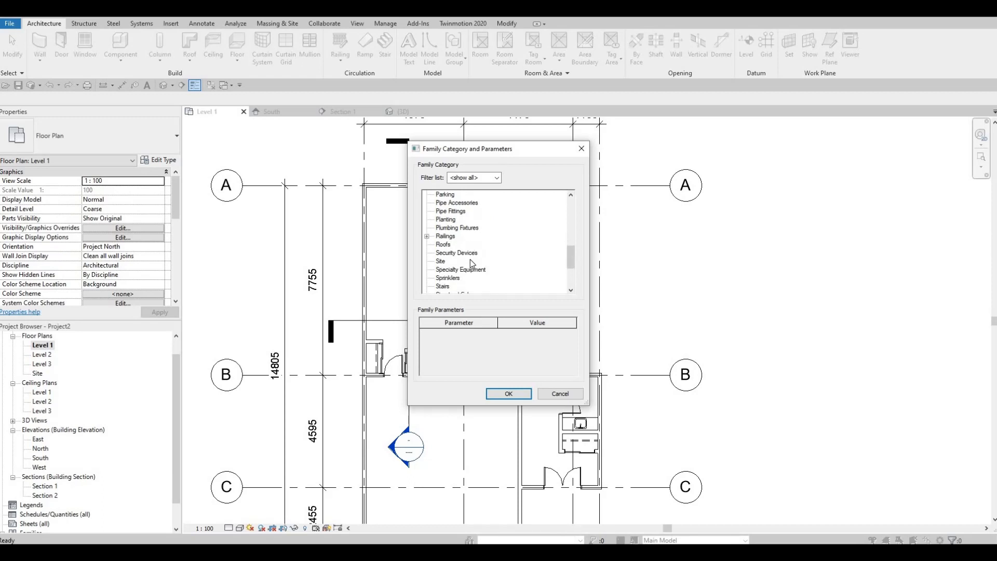
{"action": "scroll", "coordinate": [470, 260], "scroll_direction": "up", "scroll_amount": 3}
{"action": "scroll", "coordinate": [470, 261], "scroll_direction": "down", "scroll_amount": 2}
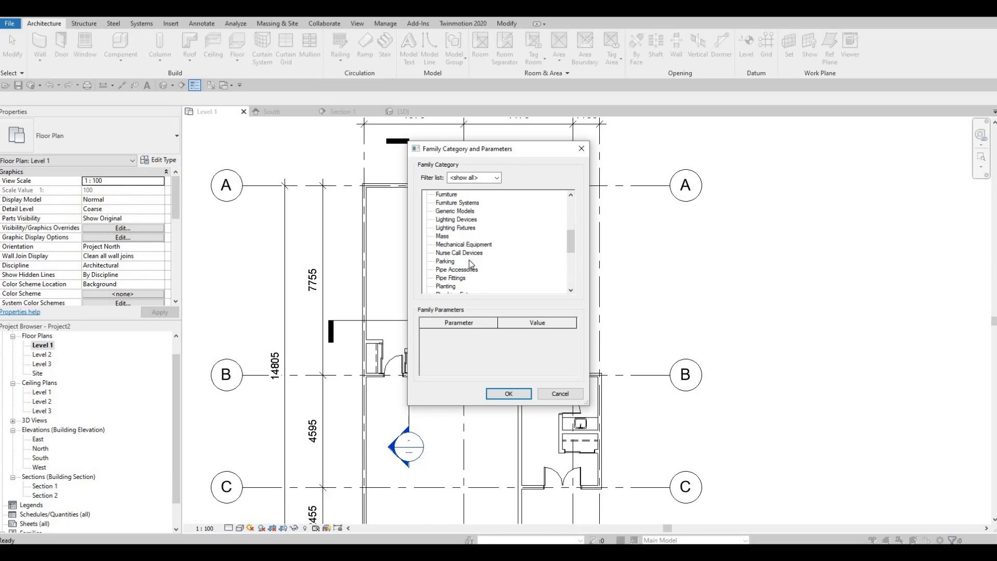
{"action": "scroll", "coordinate": [465, 244], "scroll_direction": "up", "scroll_amount": 1}
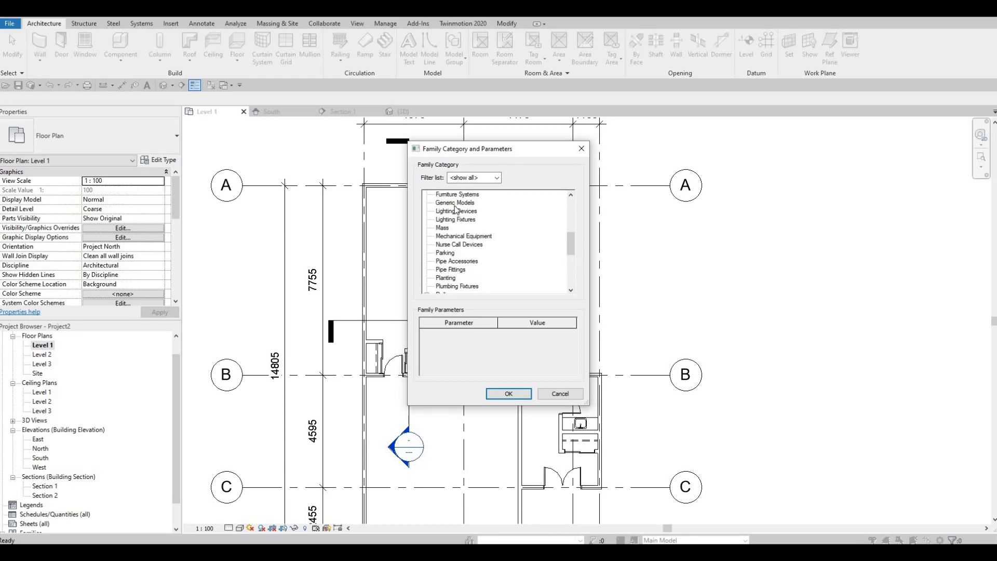
{"action": "left_click", "coordinate": [509, 393]}
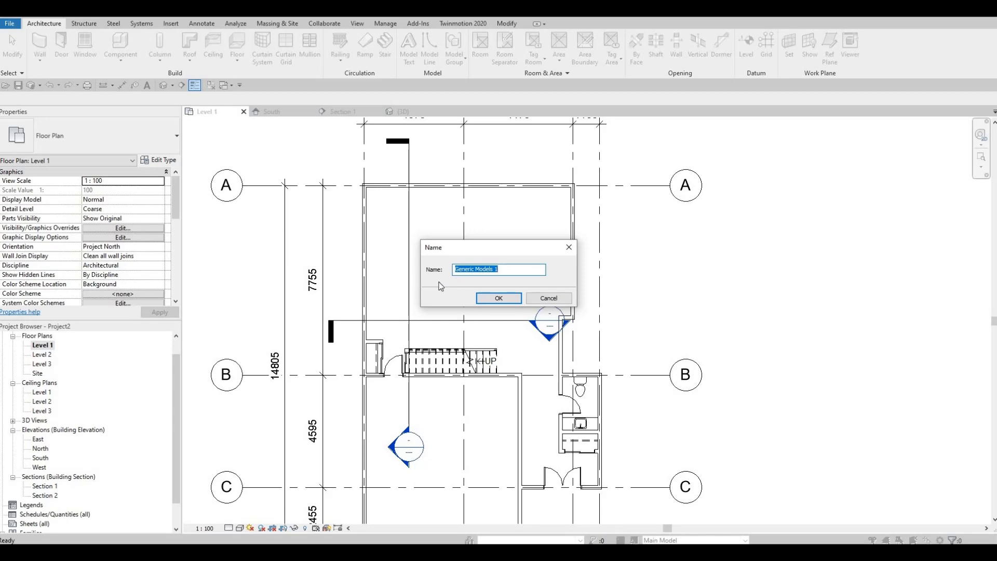
{"action": "left_click", "coordinate": [498, 299]}
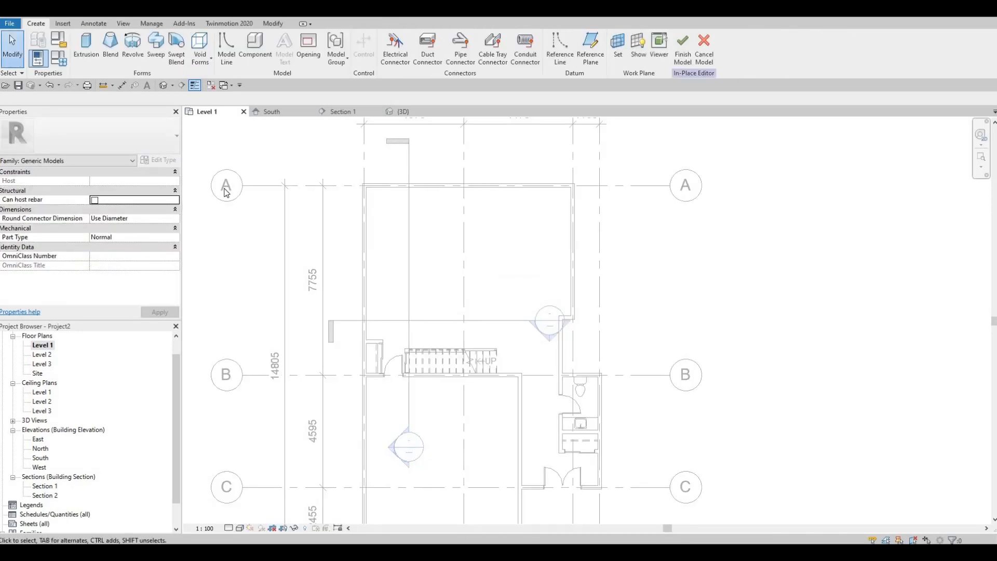
Start an extrusion and sketch an 800 by 3500 mm rectangle along the inner exterior wall face, above the closet beside the stair
{"action": "left_click", "coordinate": [86, 44]}
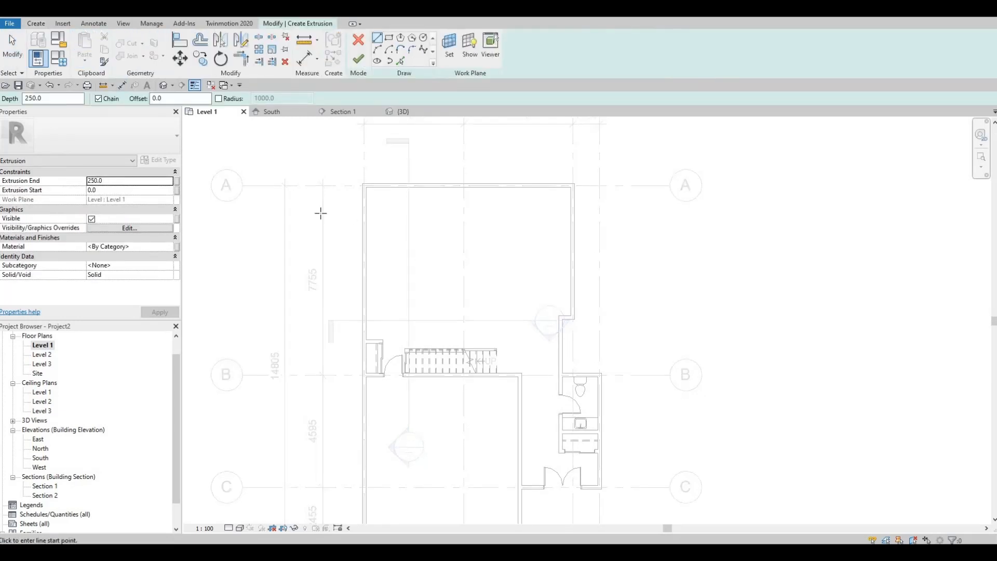
{"action": "scroll", "coordinate": [425, 333], "scroll_direction": "up", "scroll_amount": 1}
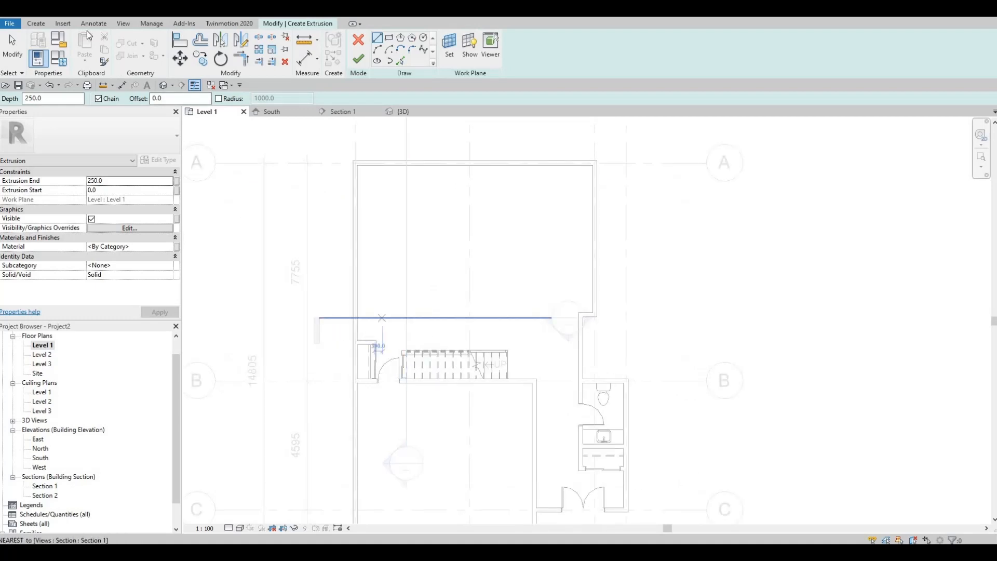
{"action": "left_click", "coordinate": [36, 24]}
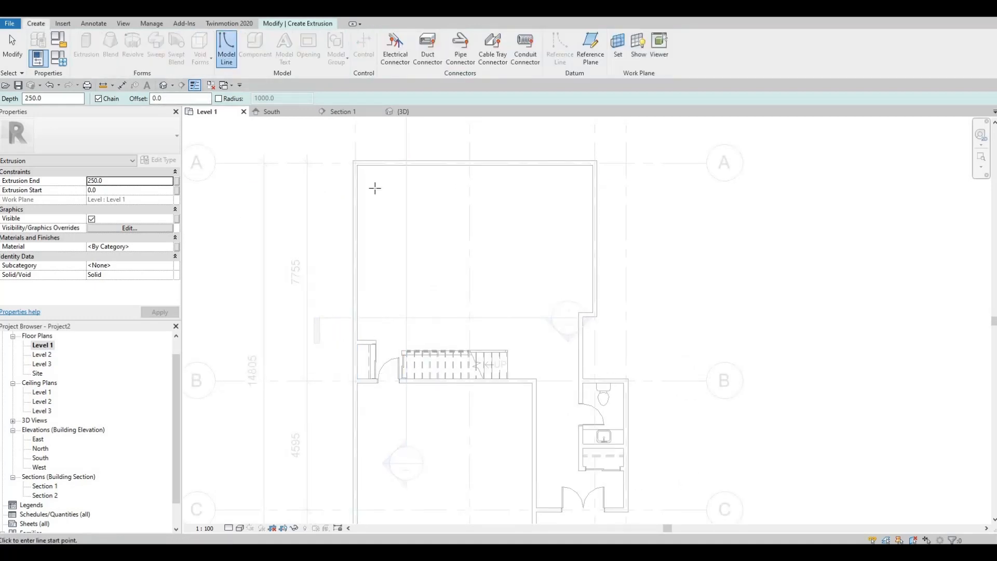
{"action": "left_click", "coordinate": [303, 25]}
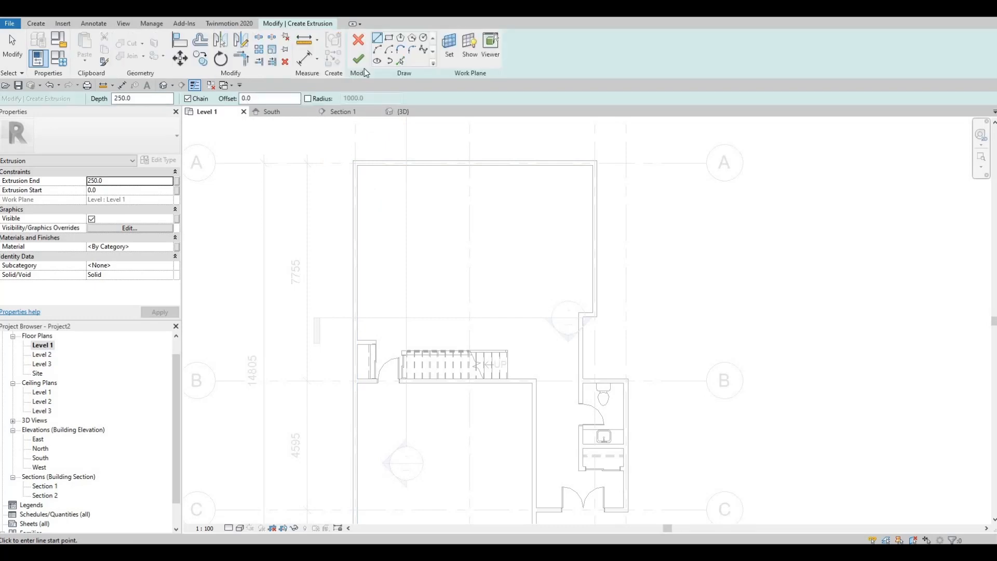
{"action": "left_click", "coordinate": [389, 40]}
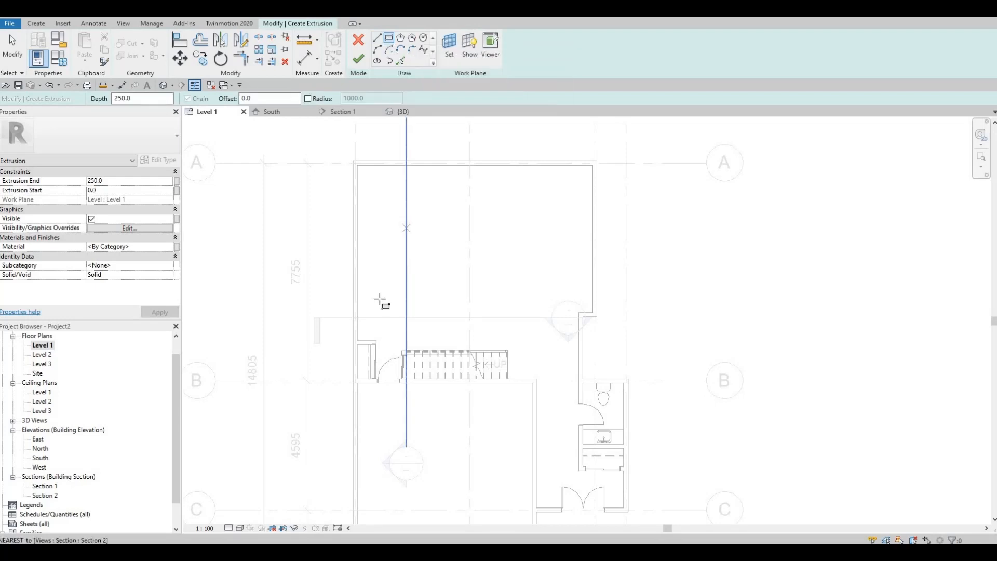
{"action": "scroll", "coordinate": [381, 302], "scroll_direction": "up", "scroll_amount": 5}
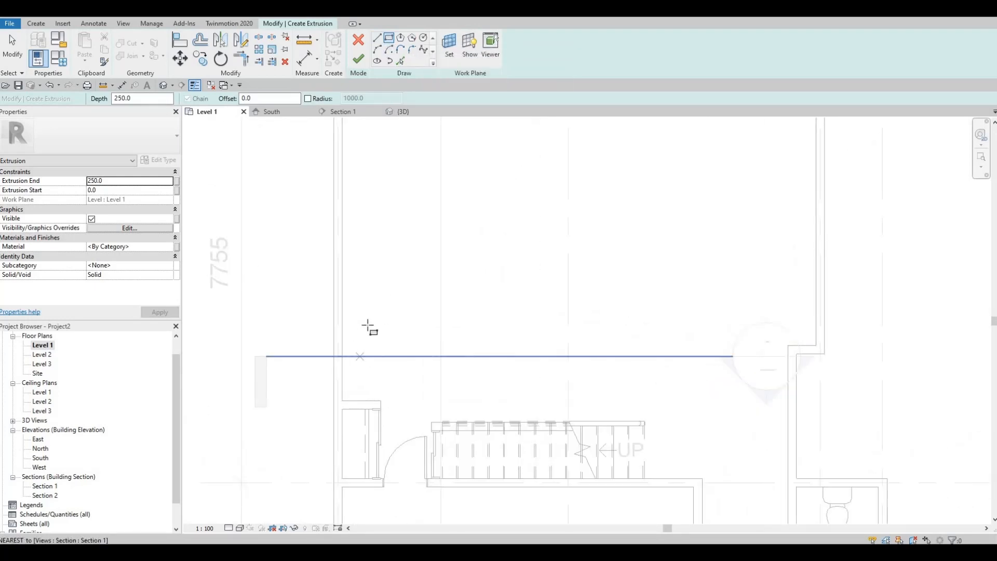
{"action": "scroll", "coordinate": [368, 327], "scroll_direction": "up", "scroll_amount": 1}
{"action": "scroll", "coordinate": [343, 394], "scroll_direction": "up", "scroll_amount": 1}
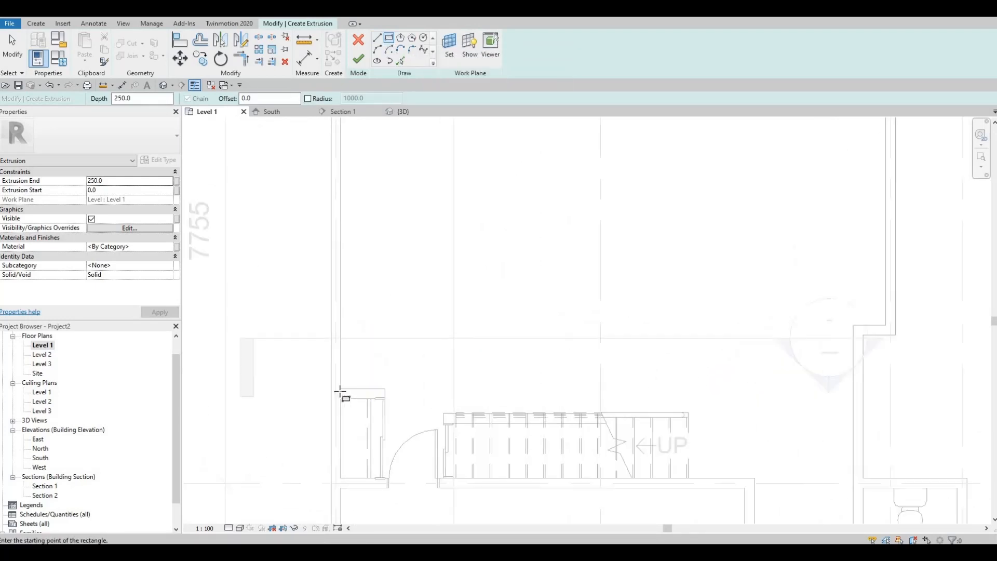
{"action": "scroll", "coordinate": [341, 390], "scroll_direction": "up", "scroll_amount": 1}
{"action": "left_click", "coordinate": [340, 391]}
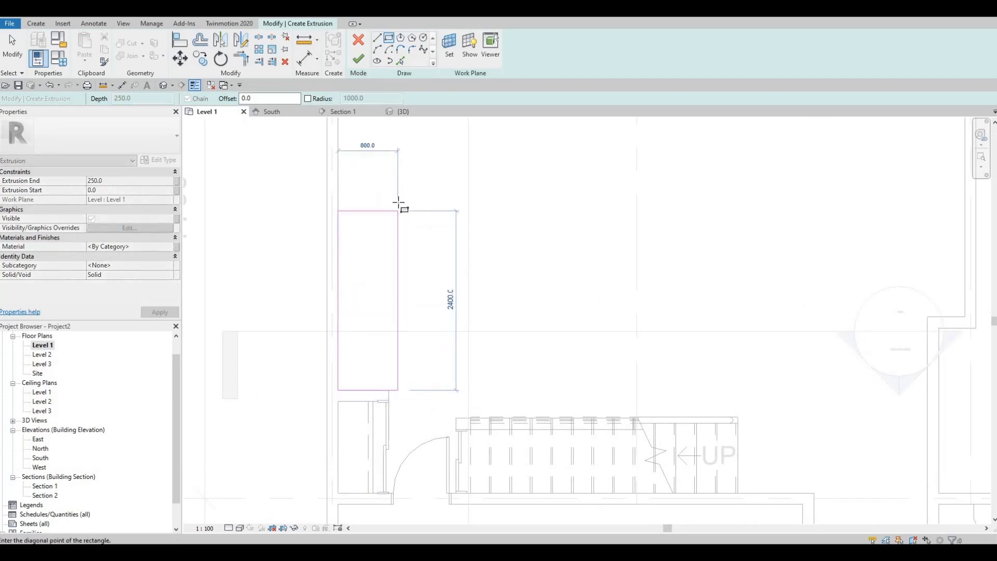
{"action": "middle_click_drag", "start_coordinate": [398, 177], "coordinate": [410, 291]}
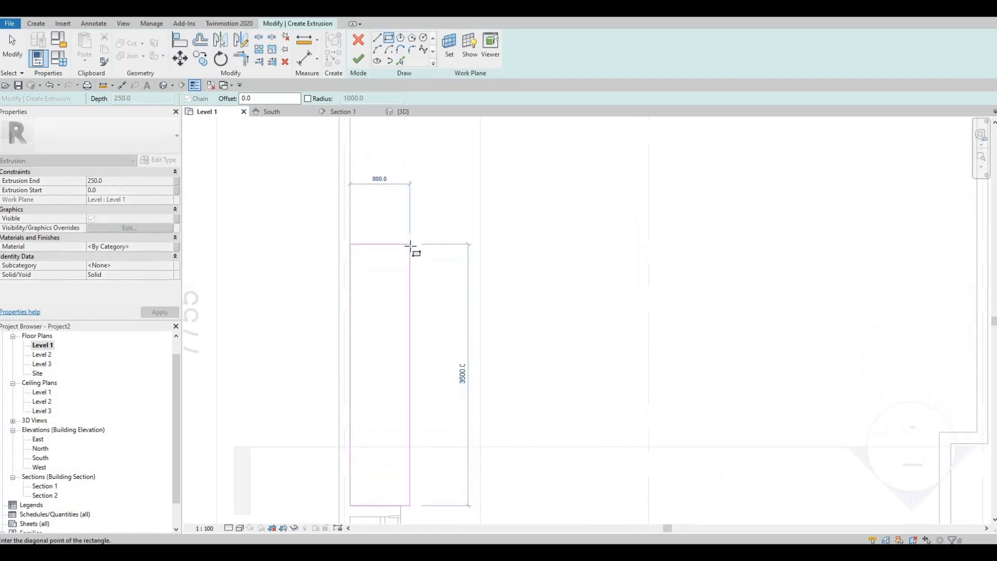
{"action": "left_click", "coordinate": [410, 244]}
{"action": "scroll", "coordinate": [408, 293], "scroll_direction": "up", "scroll_amount": 1}
{"action": "key", "text": "Escape"}
{"action": "key", "text": "Escape"}
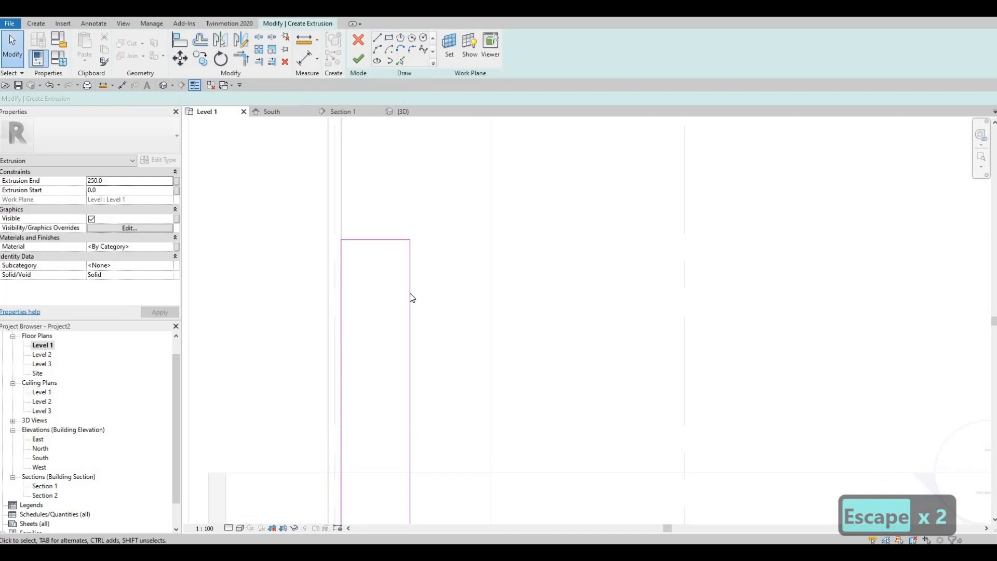
{"action": "left_click", "coordinate": [410, 361]}
{"action": "scroll", "coordinate": [410, 377], "scroll_direction": "down", "scroll_amount": 1}
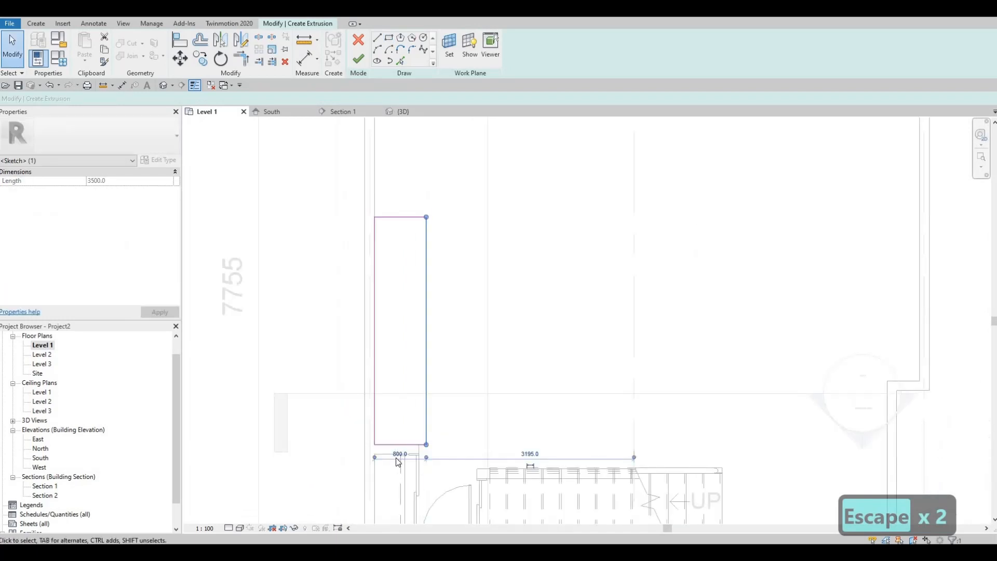
{"action": "scroll", "coordinate": [404, 454], "scroll_direction": "up", "scroll_amount": 4}
{"action": "left_click", "coordinate": [407, 452]}
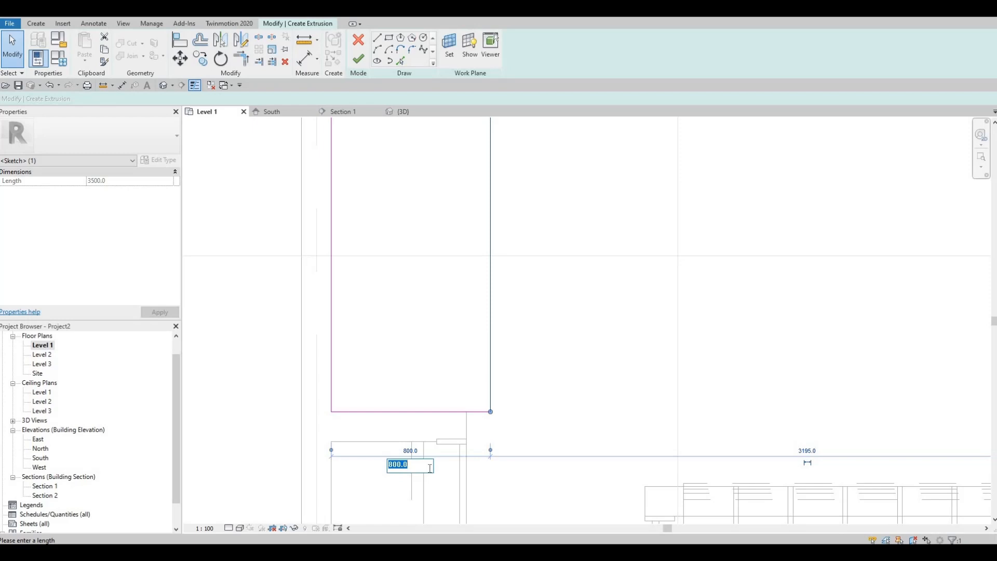
{"action": "key", "text": "F1"}
{"action": "scroll", "coordinate": [494, 336], "scroll_direction": "down", "scroll_amount": 5}
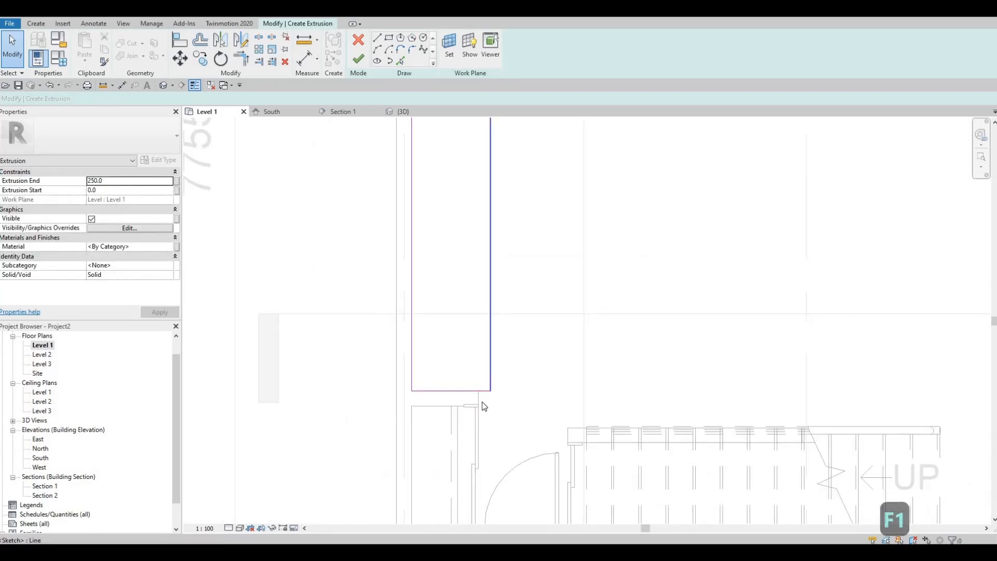
Align the rectangle's long room-side edge with the end face of the closet's interior wall
{"action": "left_click", "coordinate": [491, 378]}
{"action": "scroll", "coordinate": [479, 394], "scroll_direction": "up", "scroll_amount": 4}
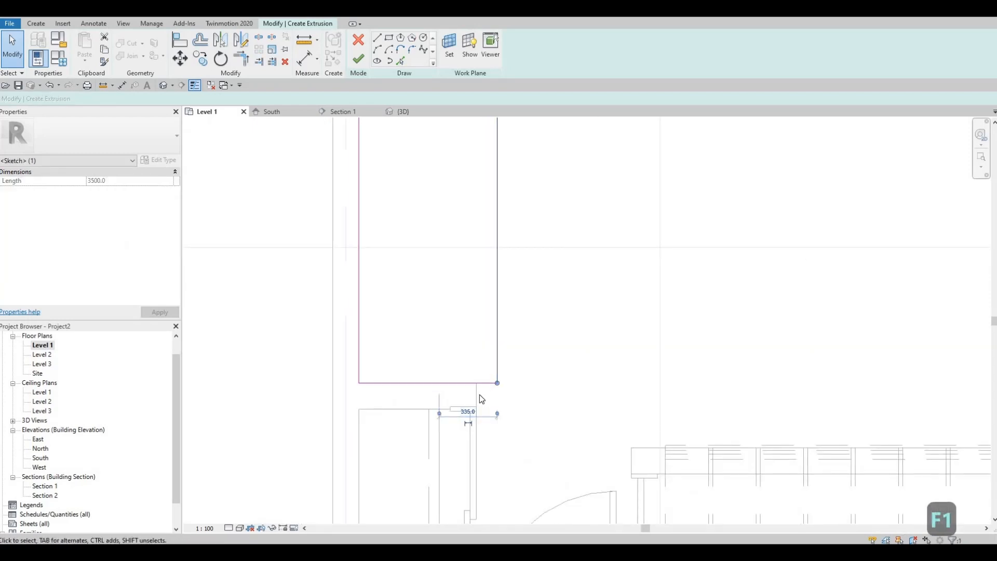
{"action": "key", "text": "a"}
{"action": "key", "text": "l"}
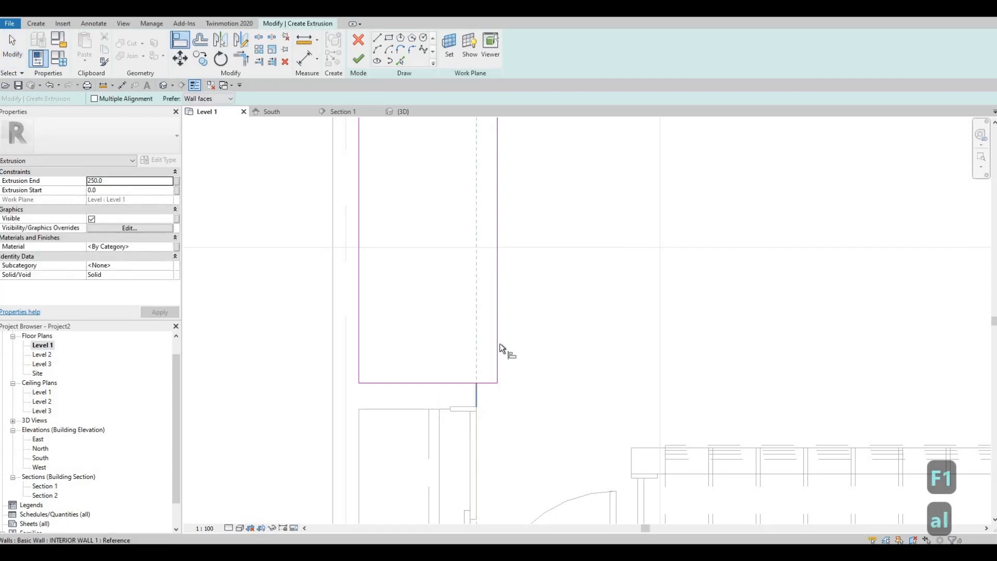
{"action": "left_click", "coordinate": [498, 344]}
{"action": "key", "text": "Escape"}
{"action": "key", "text": "Escape"}
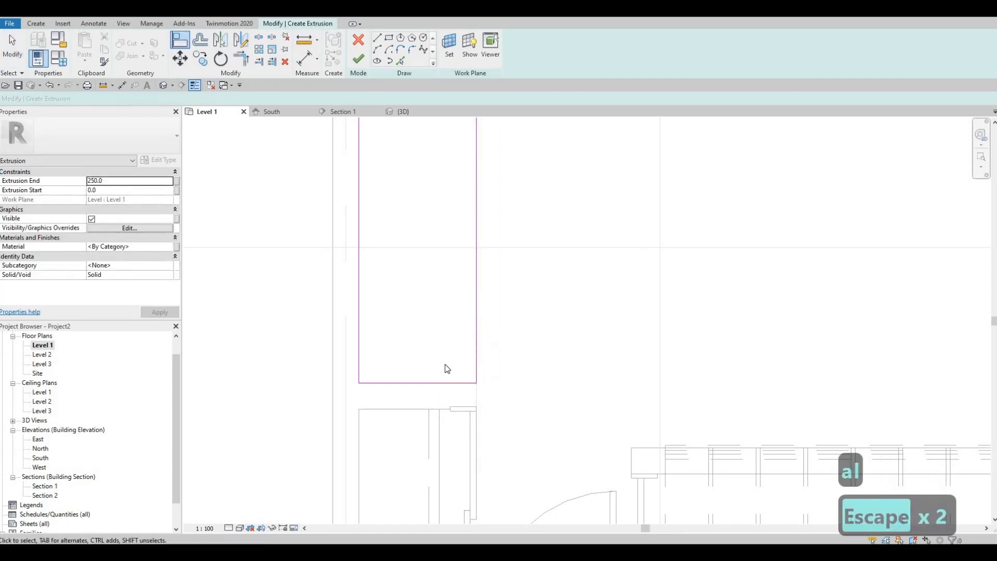
Check the sketched rectangle's width between its long edges and its overall length using temporary dimensions
{"action": "left_click", "coordinate": [477, 370]}
{"action": "scroll", "coordinate": [441, 400], "scroll_direction": "up", "scroll_amount": 1}
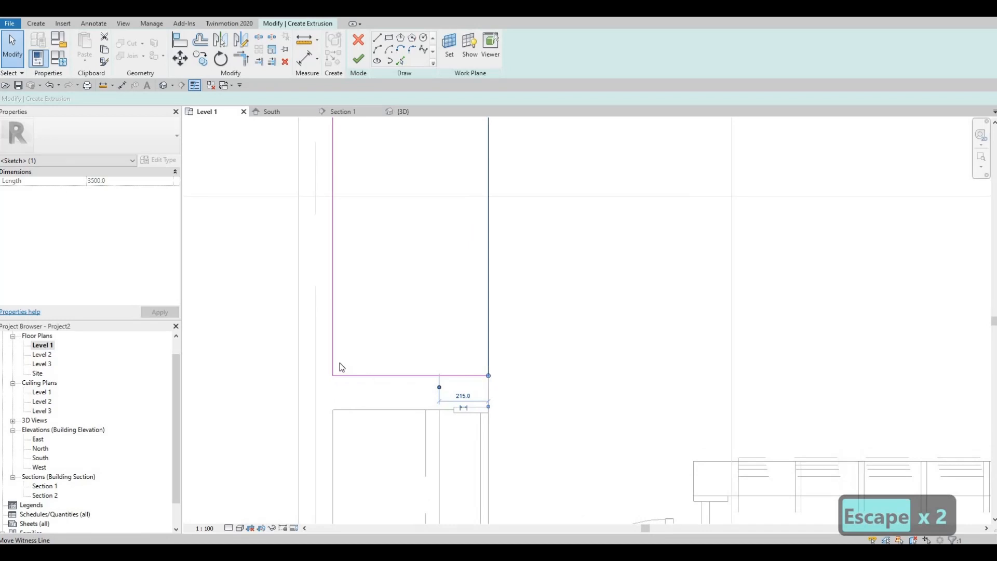
{"action": "left_click_drag", "start_coordinate": [340, 362], "coordinate": [333, 356]}
{"action": "scroll", "coordinate": [404, 404], "scroll_direction": "up", "scroll_amount": 3}
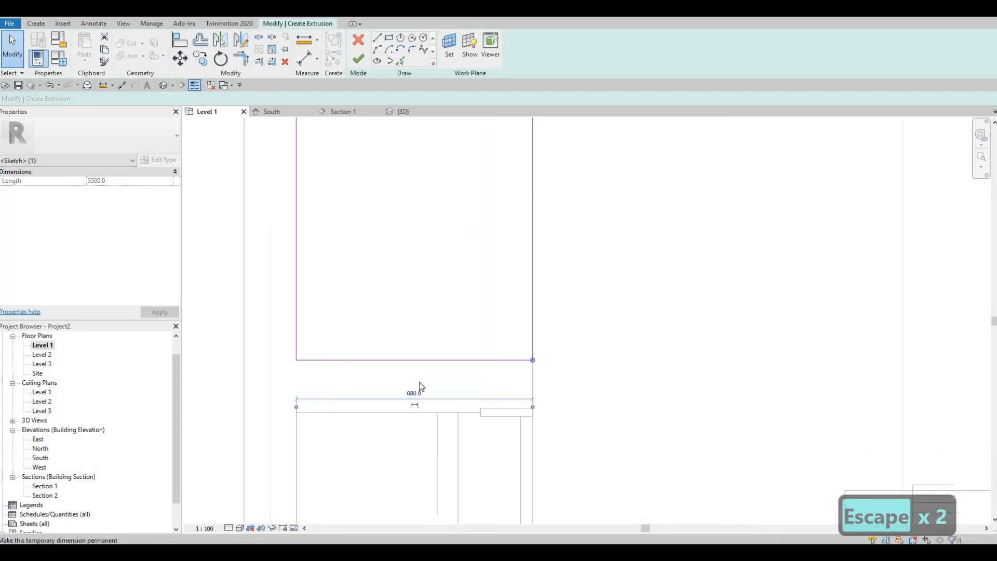
{"action": "scroll", "coordinate": [421, 387], "scroll_direction": "up", "scroll_amount": 2}
{"action": "left_click", "coordinate": [417, 388]}
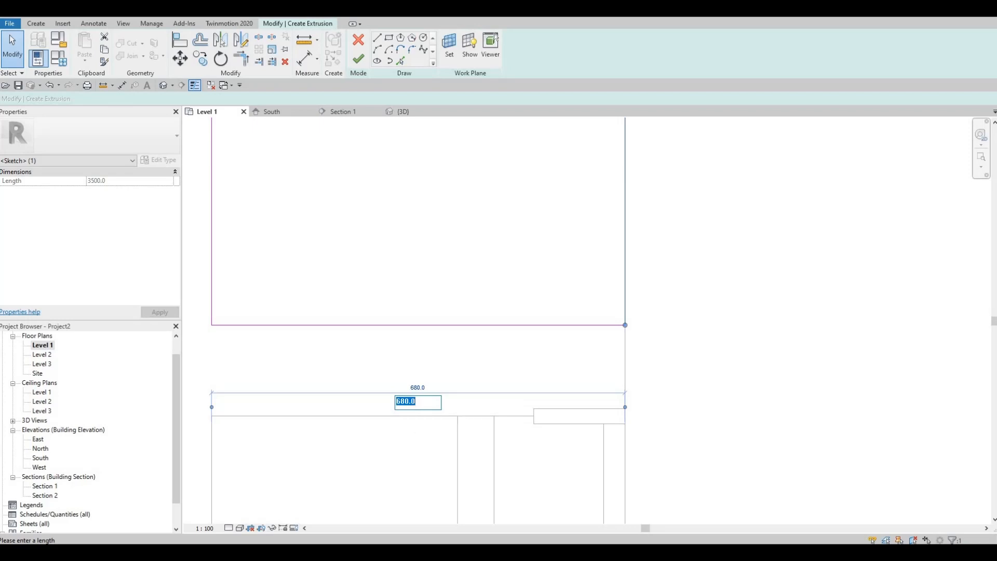
{"action": "key", "text": "Escape"}
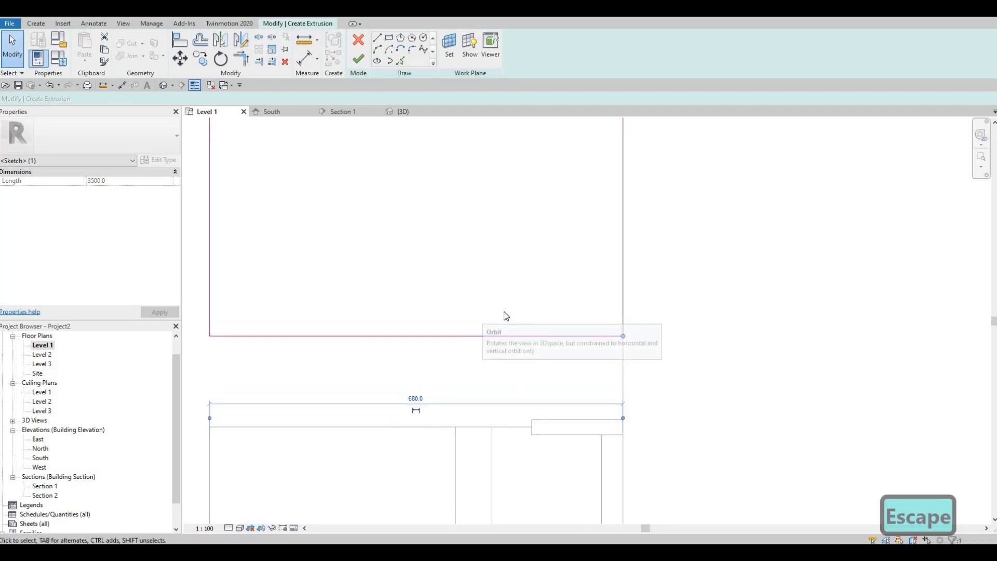
{"action": "scroll", "coordinate": [493, 363], "scroll_direction": "down", "scroll_amount": 3}
{"action": "key", "text": "Escape"}
{"action": "scroll", "coordinate": [493, 389], "scroll_direction": "down", "scroll_amount": 3}
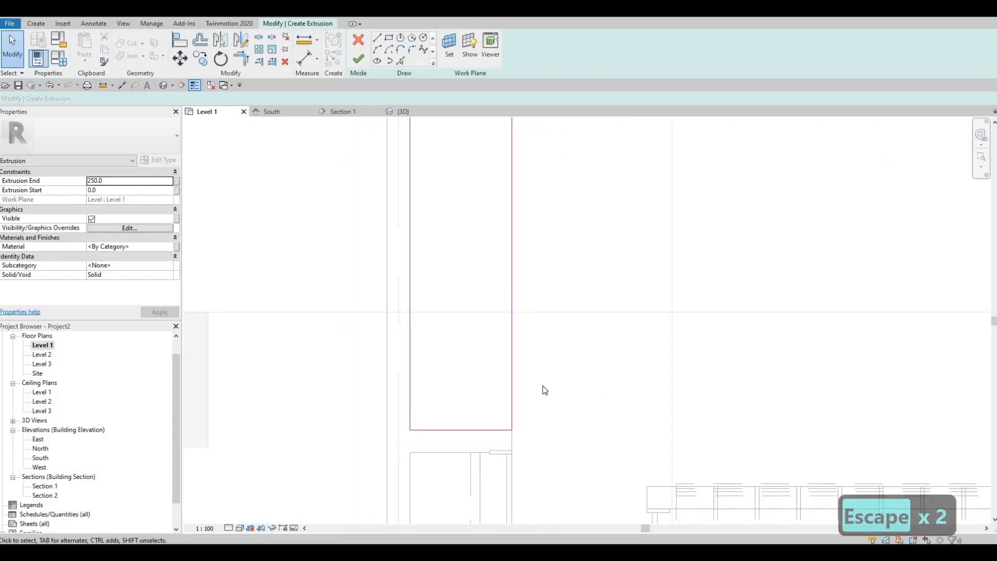
{"action": "scroll", "coordinate": [530, 411], "scroll_direction": "down", "scroll_amount": 3}
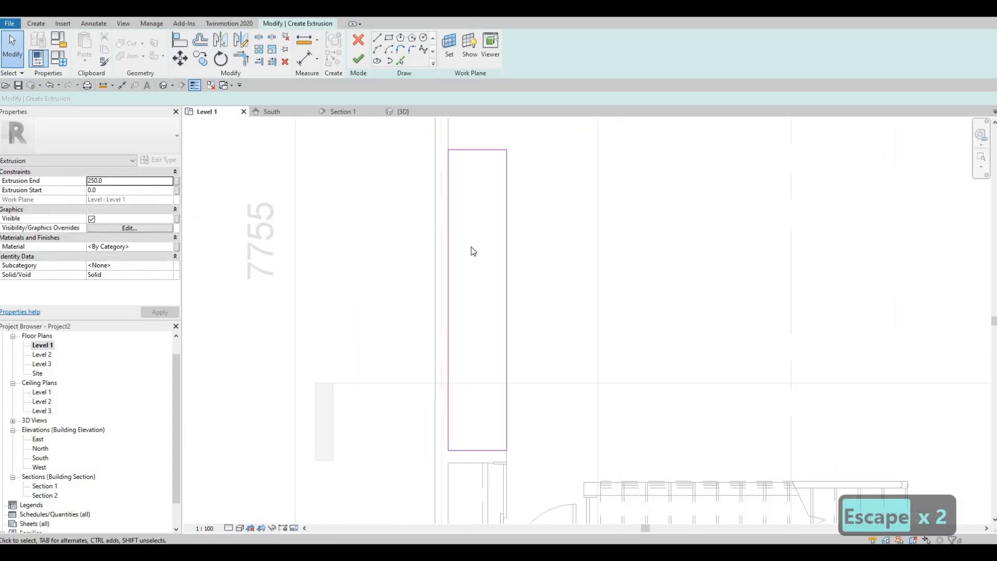
{"action": "key", "text": "F1"}
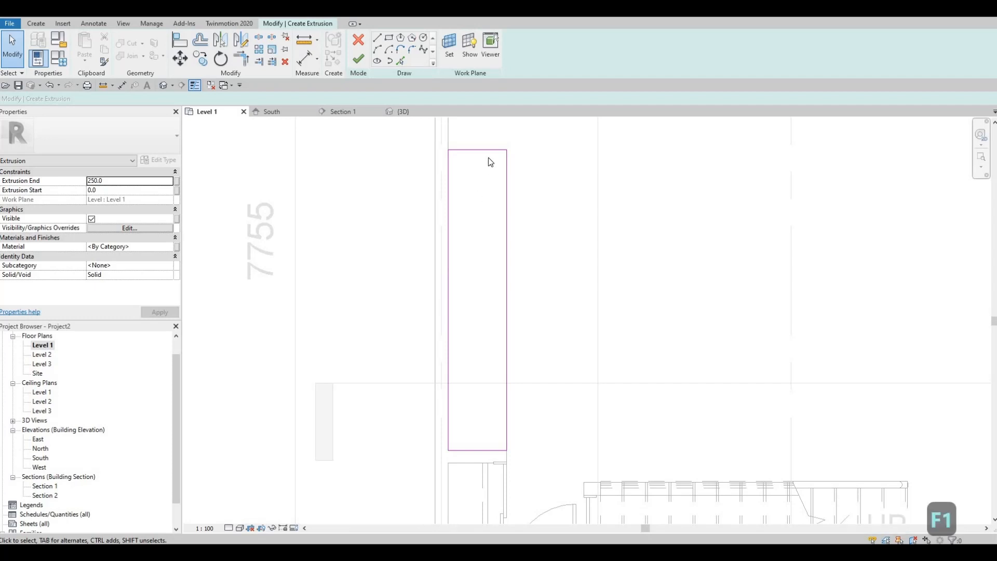
{"action": "left_click", "coordinate": [487, 152]}
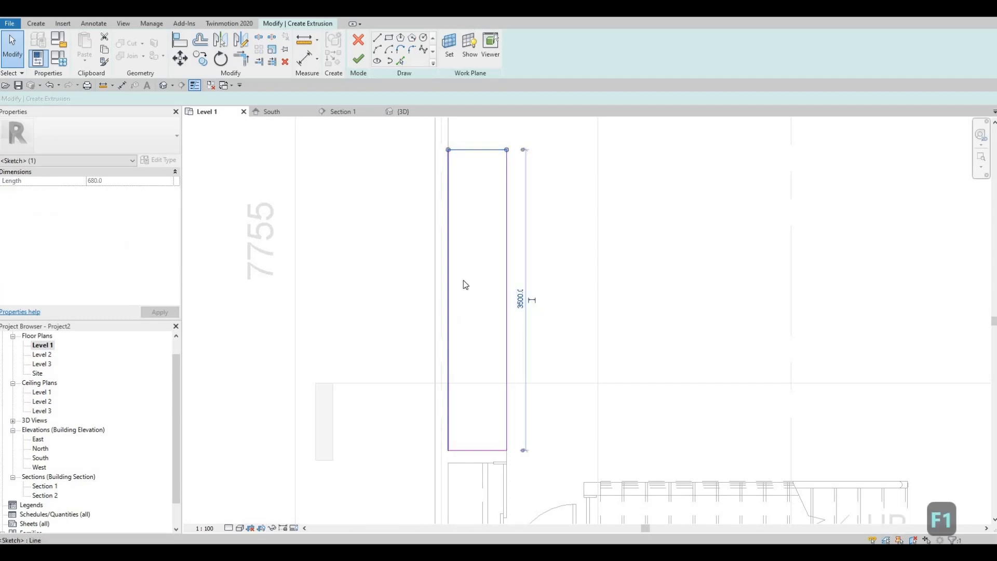
{"action": "scroll", "coordinate": [474, 307], "scroll_direction": "down", "scroll_amount": 3}
{"action": "key", "text": "Escape"}
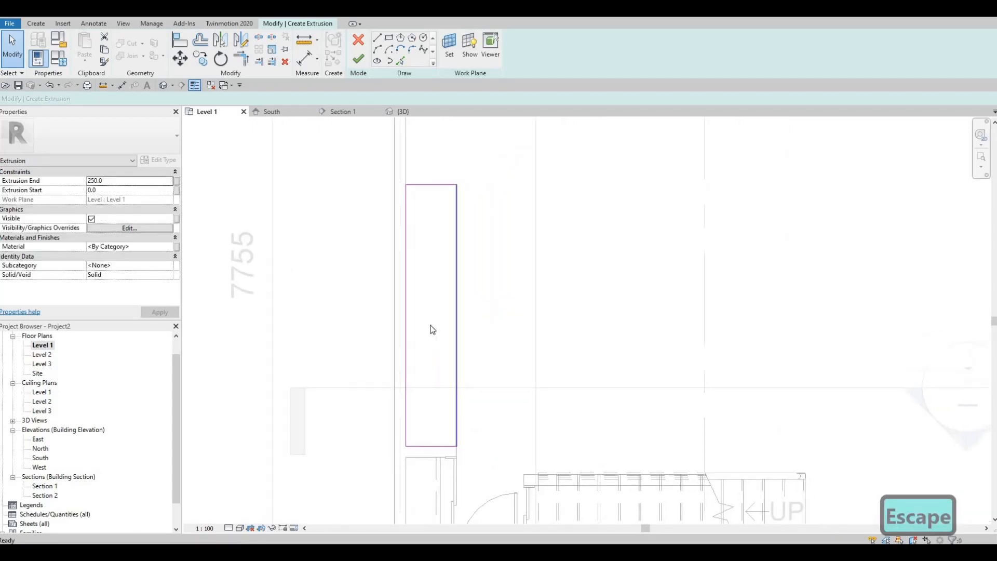
Finish the rectangle sketch to create the box extrusion along the exterior wall
{"action": "scroll", "coordinate": [439, 323], "scroll_direction": "down", "scroll_amount": 1}
{"action": "scroll", "coordinate": [438, 313], "scroll_direction": "up", "scroll_amount": 1}
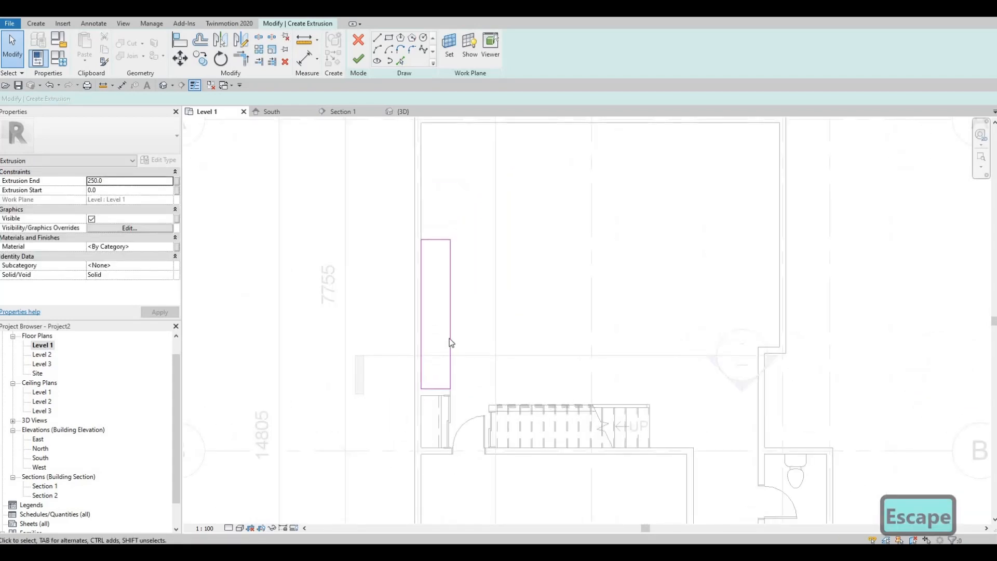
{"action": "left_click", "coordinate": [360, 60]}
{"action": "scroll", "coordinate": [447, 234], "scroll_direction": "up", "scroll_amount": 1}
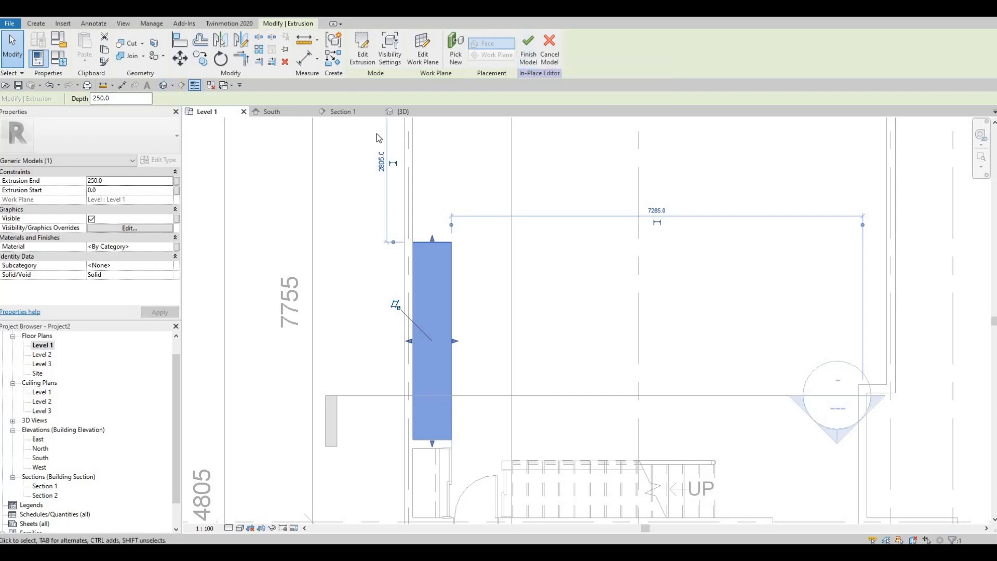
Open the 3D view and set the box's Extrusion End to 900 mm
{"action": "left_click", "coordinate": [403, 115]}
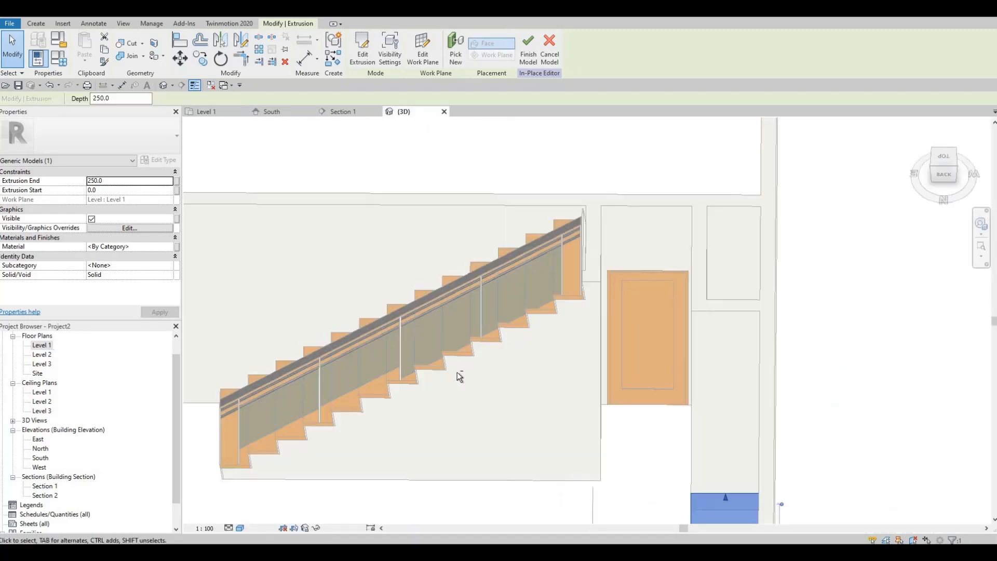
{"action": "middle_click_drag", "start_coordinate": [532, 325], "coordinate": [228, 113], "text": "shift"}
{"action": "middle_click_drag", "start_coordinate": [578, 374], "coordinate": [283, 114]}
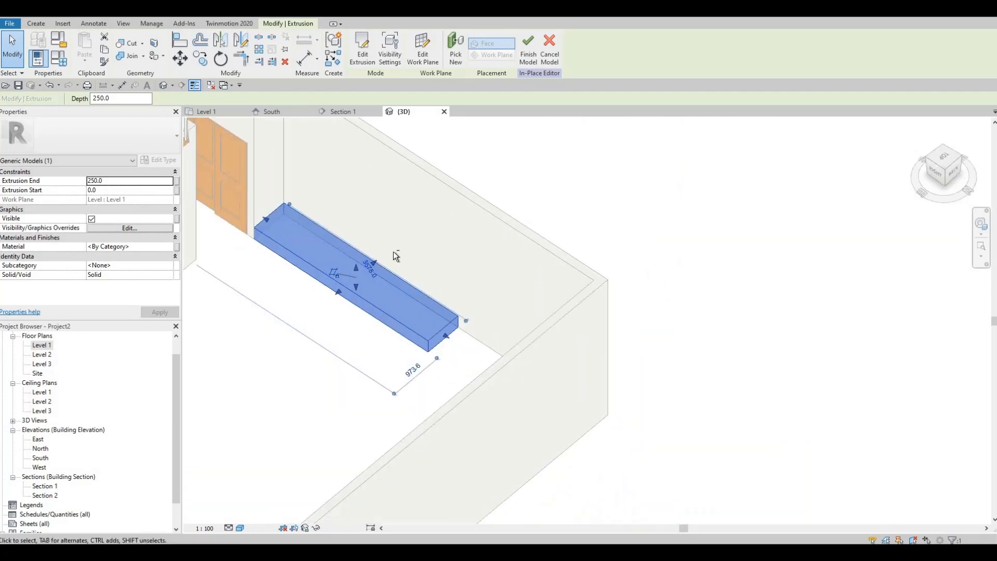
{"action": "middle_click_drag", "start_coordinate": [396, 256], "coordinate": [274, 253], "text": "shift"}
{"action": "scroll", "coordinate": [295, 287], "scroll_direction": "up", "scroll_amount": 2}
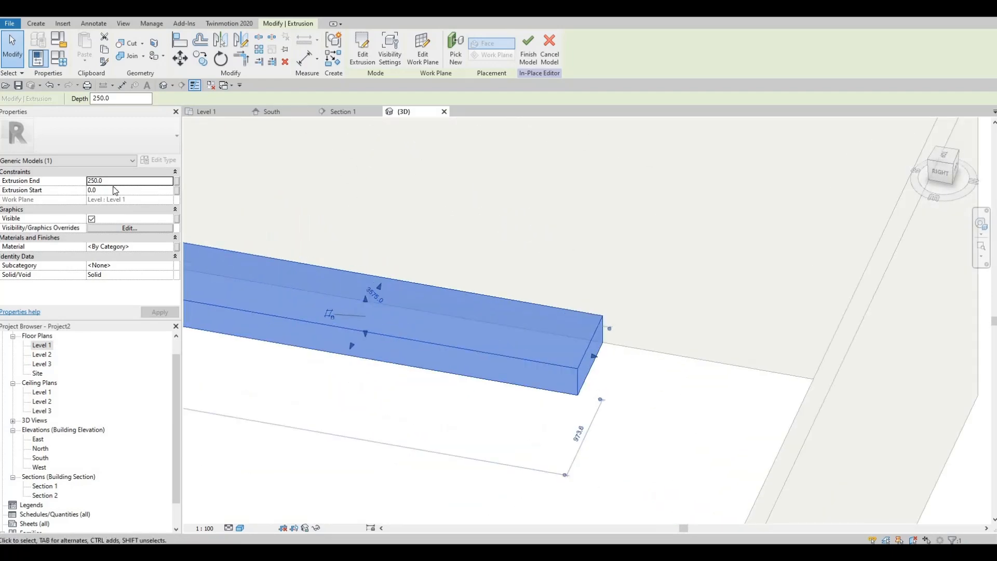
{"action": "left_click", "coordinate": [113, 180]}
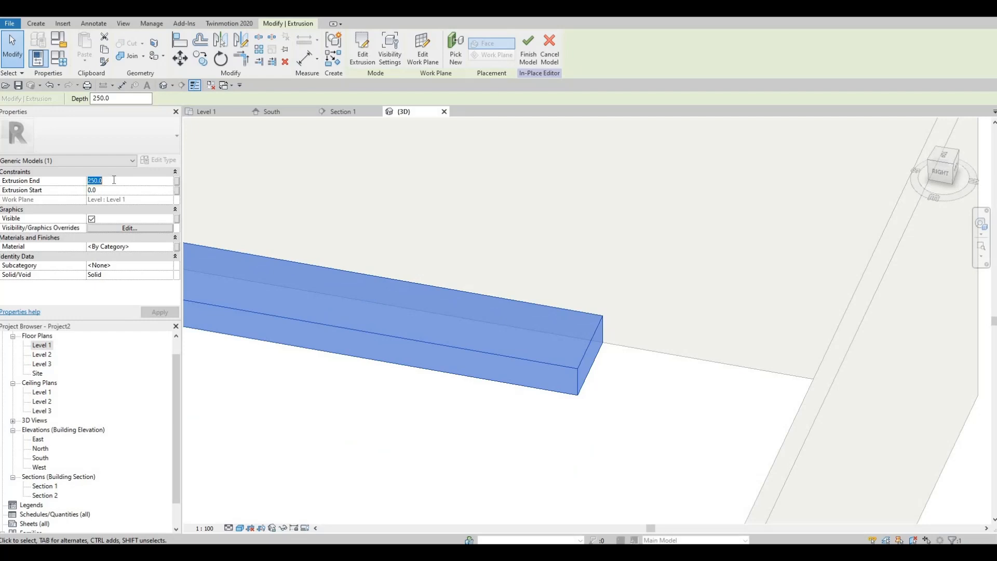
{"action": "type", "text": "900"}
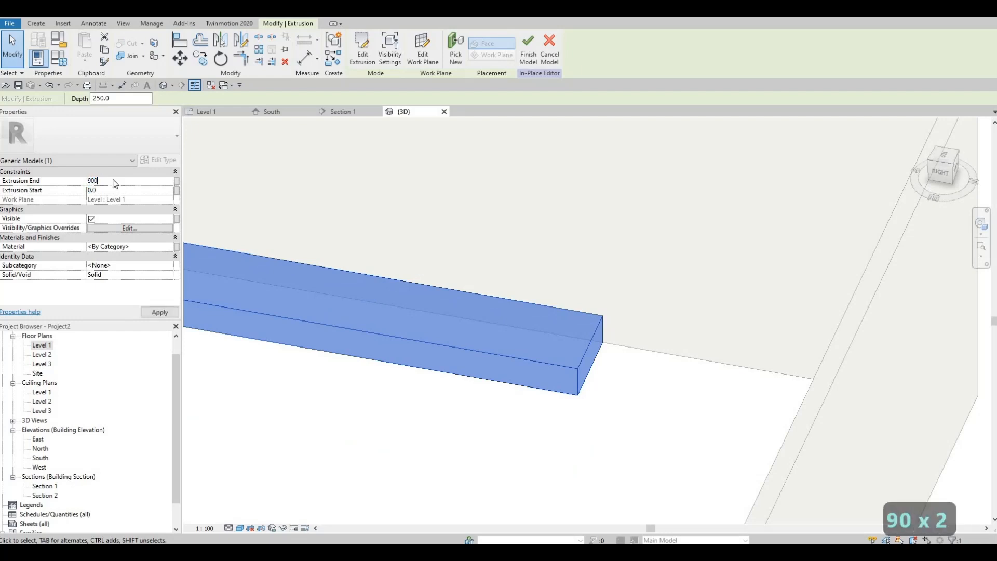
{"action": "key", "text": "Return"}
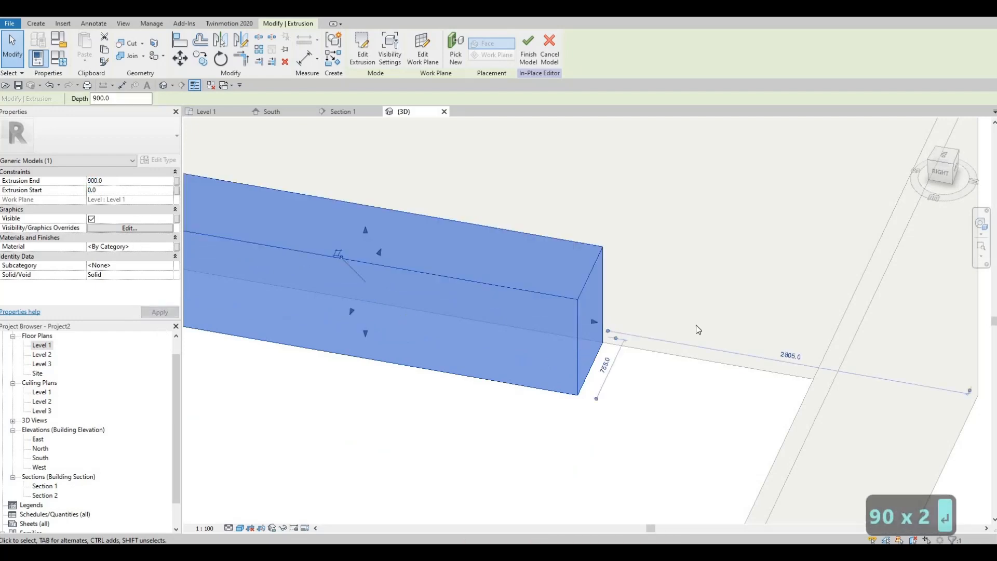
Start a void extrusion and set its work plane by picking the exposed end face of the box
{"action": "middle_click_drag", "start_coordinate": [270, 328], "coordinate": [586, 325]}
{"action": "scroll", "coordinate": [586, 325], "scroll_direction": "down", "scroll_amount": 2}
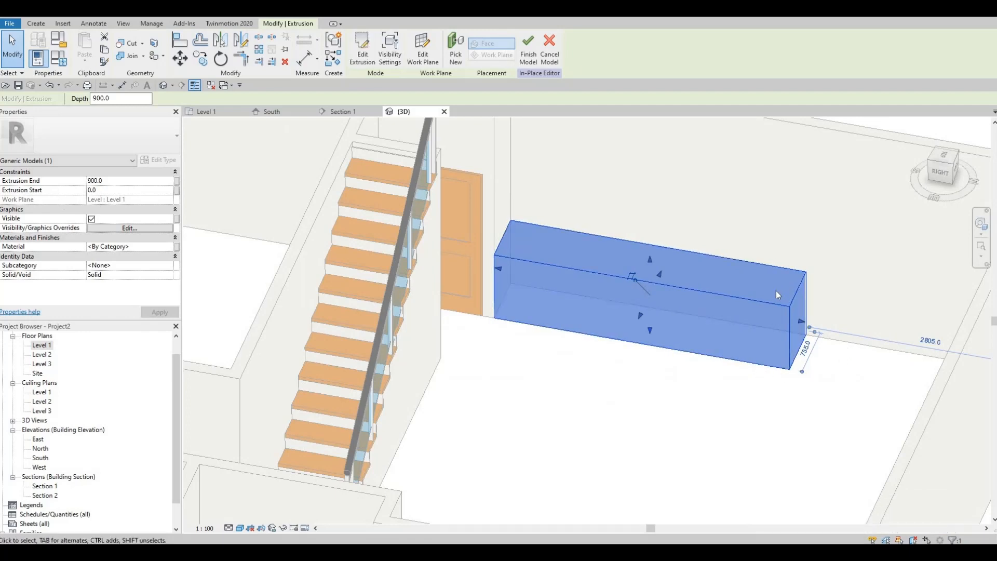
{"action": "scroll", "coordinate": [726, 369], "scroll_direction": "up", "scroll_amount": 3}
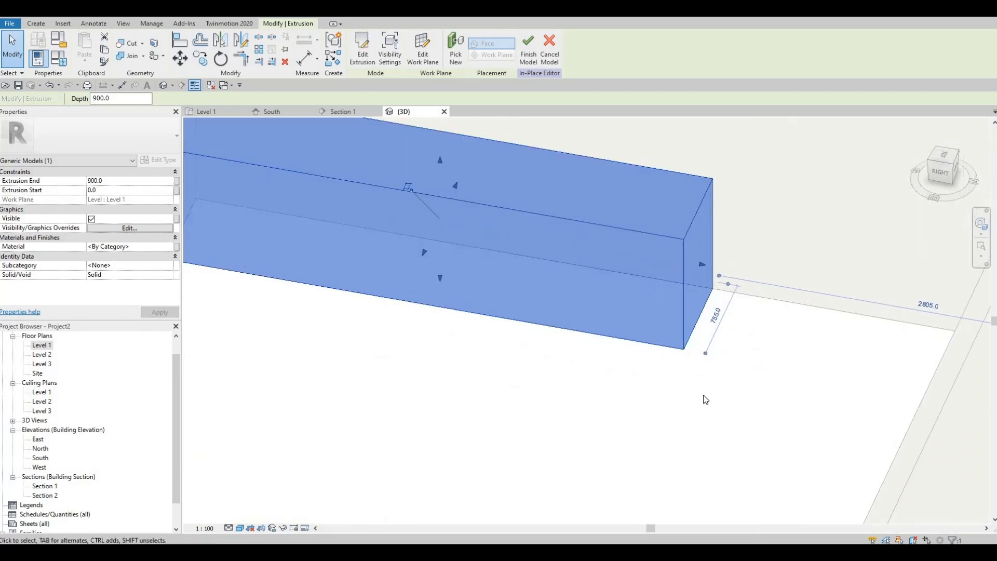
{"action": "middle_click_drag", "start_coordinate": [706, 399], "coordinate": [849, 468]}
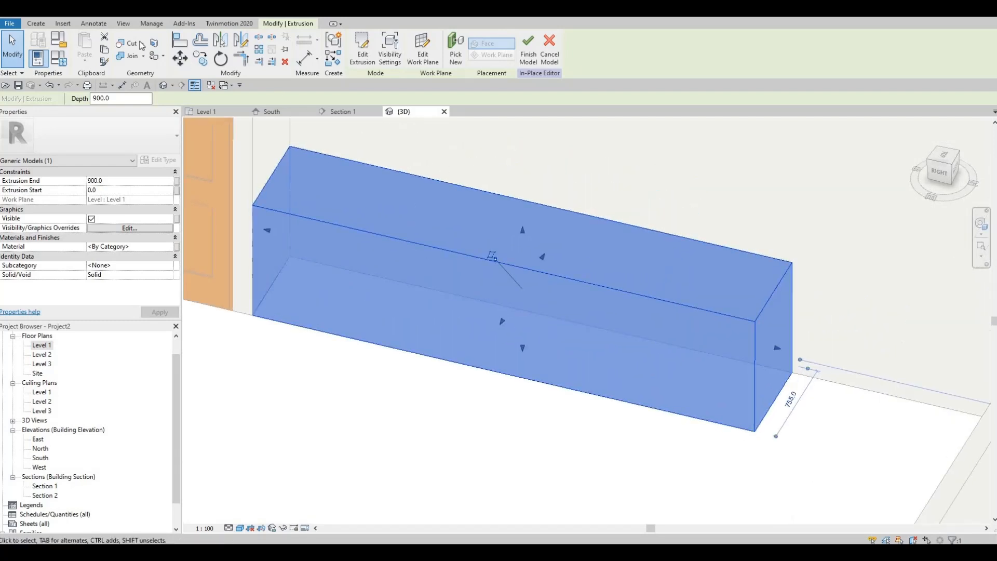
{"action": "left_click", "coordinate": [35, 23]}
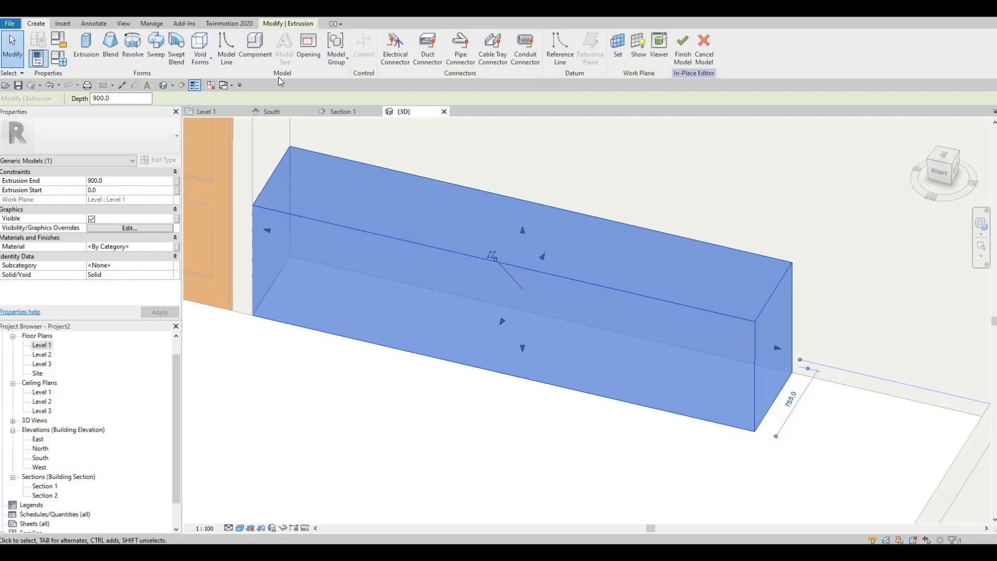
{"action": "left_click", "coordinate": [198, 65]}
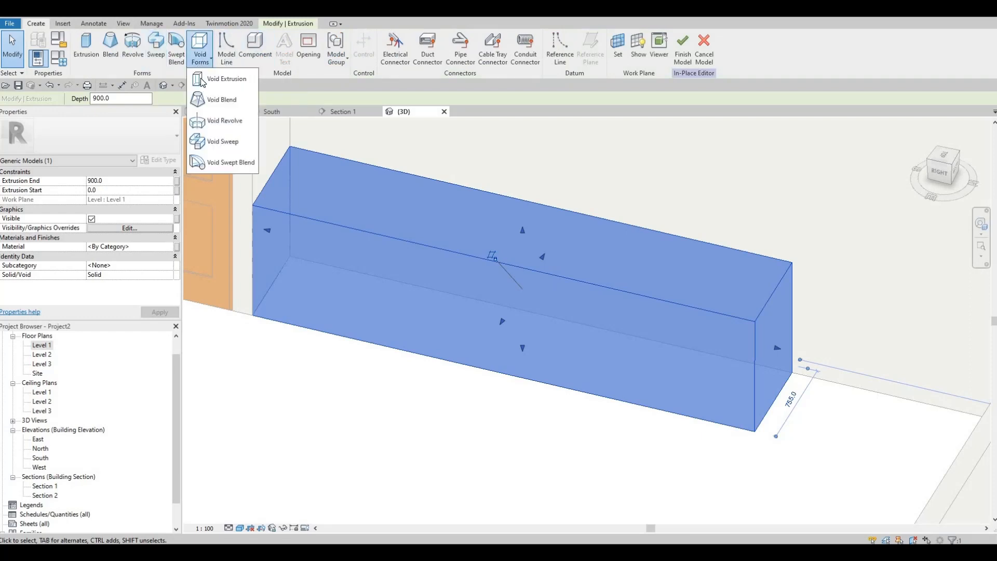
{"action": "left_click", "coordinate": [203, 80]}
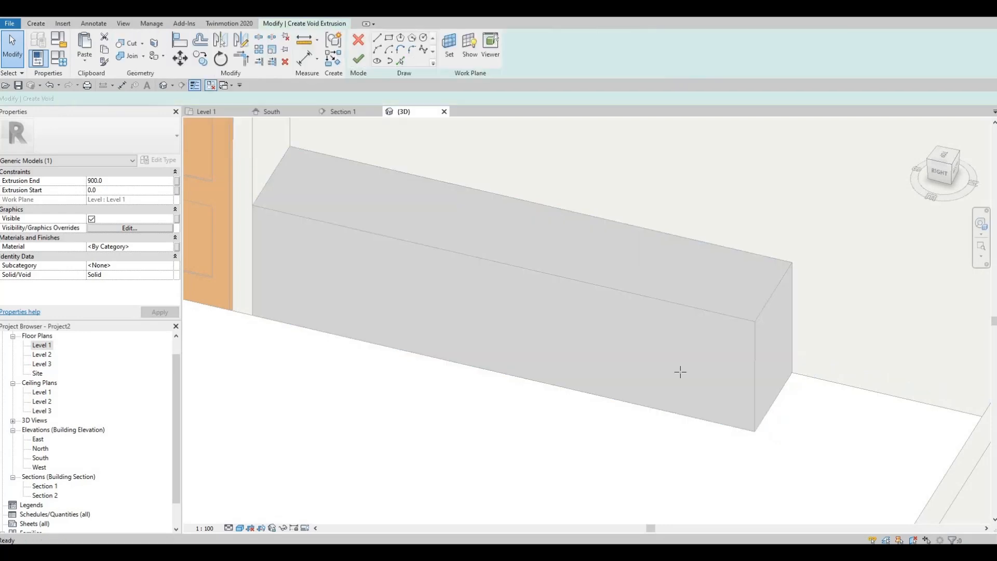
{"action": "middle_click_drag", "start_coordinate": [695, 406], "coordinate": [665, 396]}
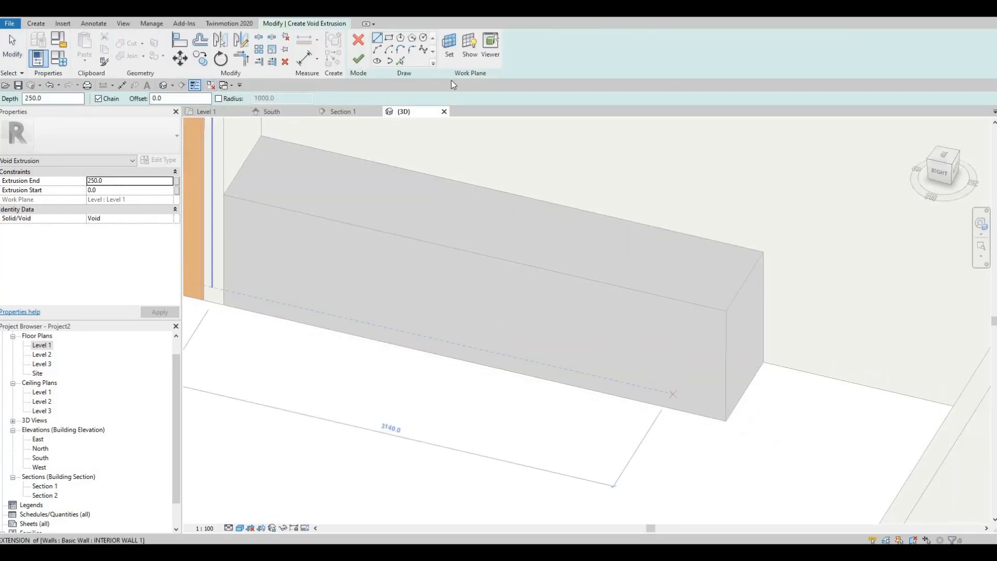
{"action": "left_click", "coordinate": [454, 55]}
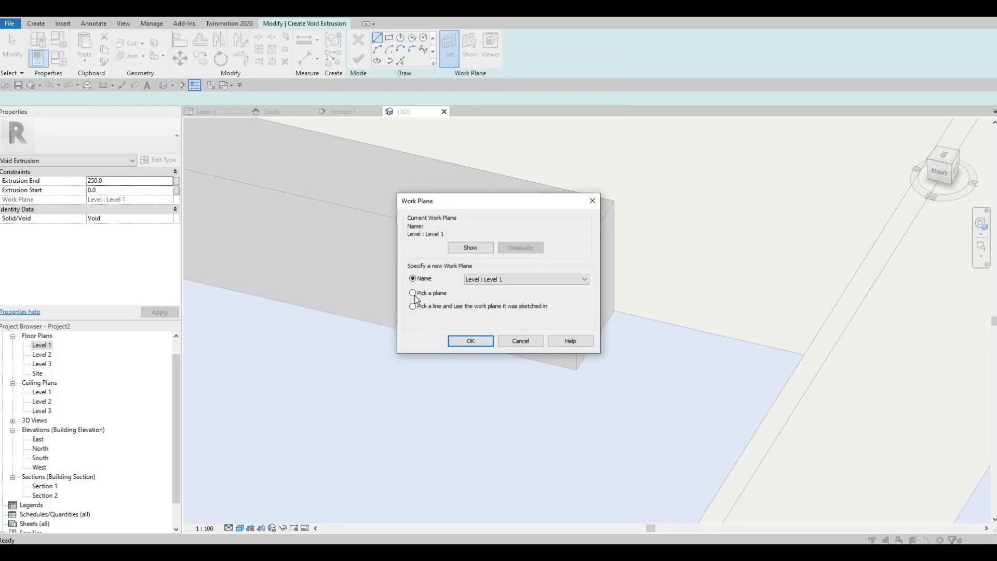
{"action": "left_click", "coordinate": [469, 341]}
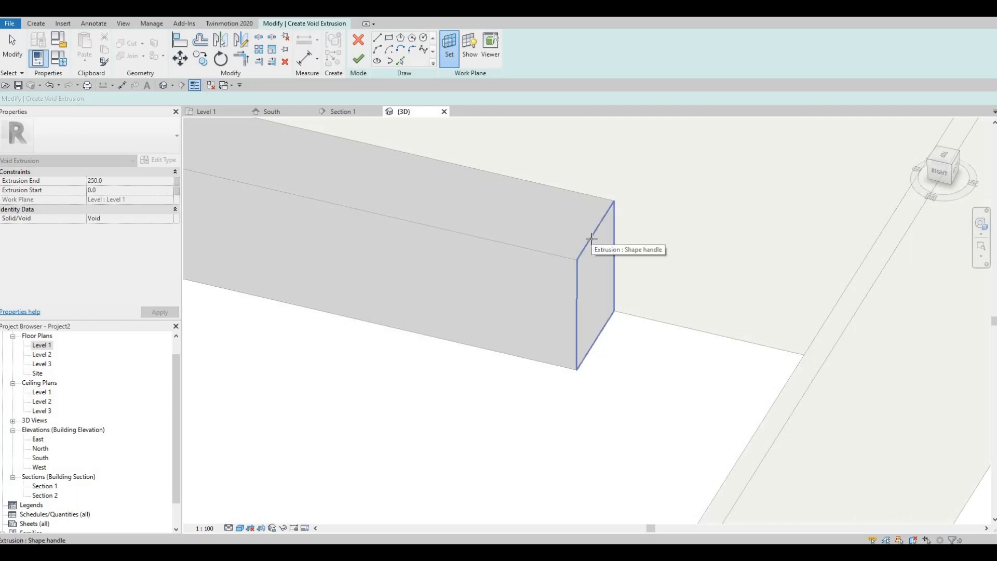
{"action": "left_click", "coordinate": [620, 316]}
{"action": "scroll", "coordinate": [580, 343], "scroll_direction": "up", "scroll_amount": 2}
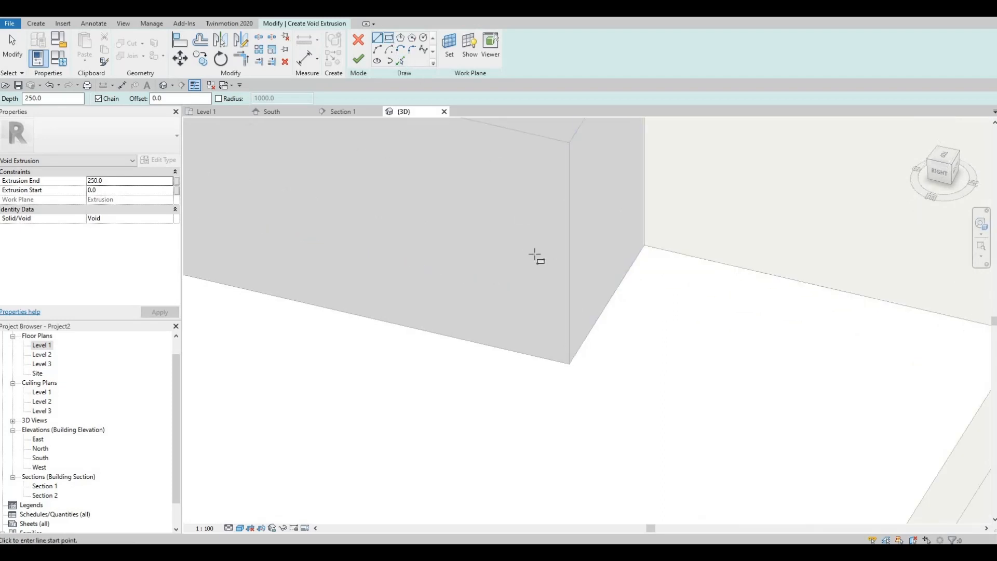
Sketch a void rectangle about 100 mm wide and 120 mm high at the end face's lower front corner
{"action": "left_click", "coordinate": [581, 322]}
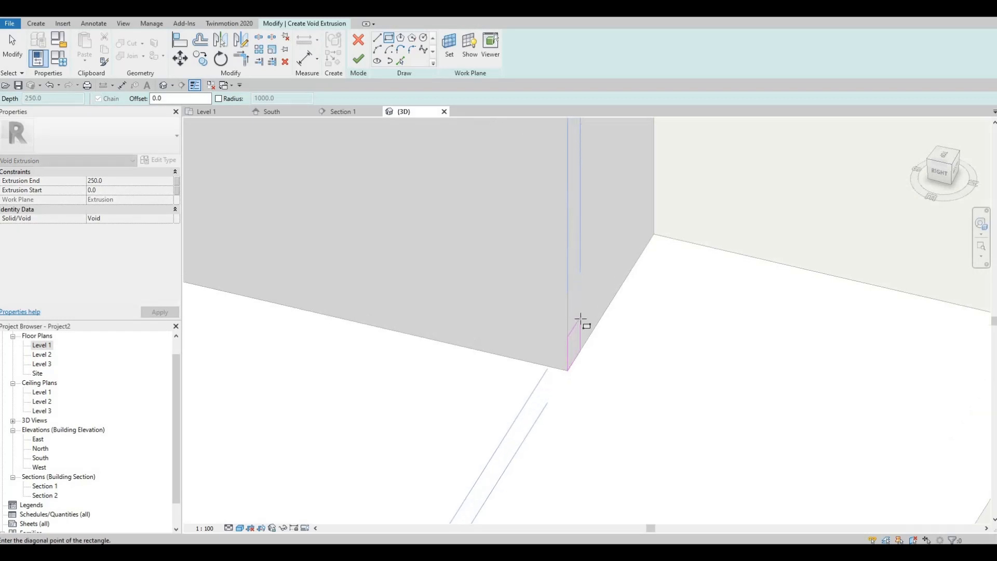
{"action": "left_click", "coordinate": [582, 345]}
{"action": "key", "text": "Escape"}
{"action": "key", "text": "Escape"}
{"action": "key", "text": "Escape"}
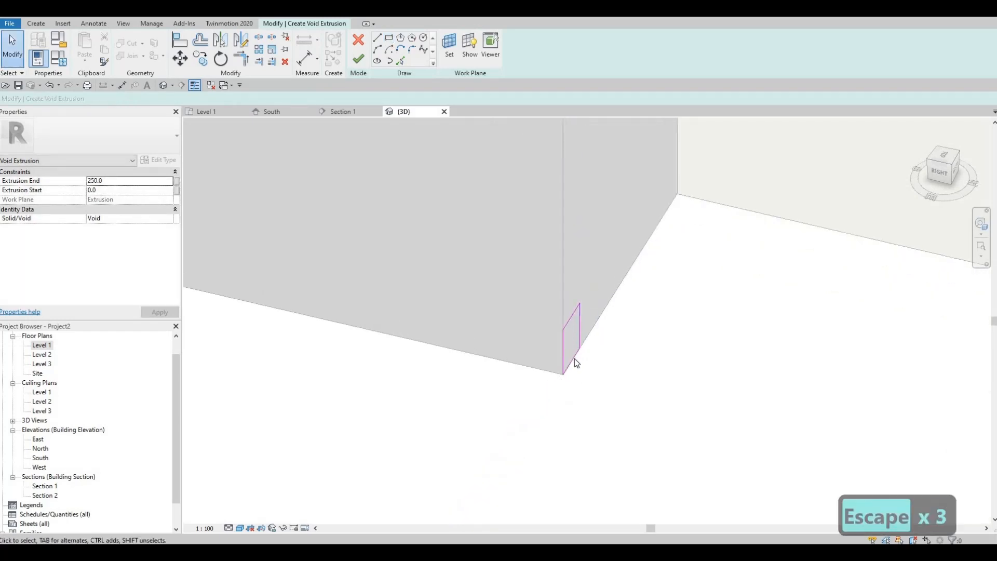
Set the void rectangle's height to 100 mm and its width to 80 mm
{"action": "left_click", "coordinate": [572, 316]}
{"action": "scroll", "coordinate": [574, 358], "scroll_direction": "up", "scroll_amount": 2}
{"action": "left_click", "coordinate": [543, 367]}
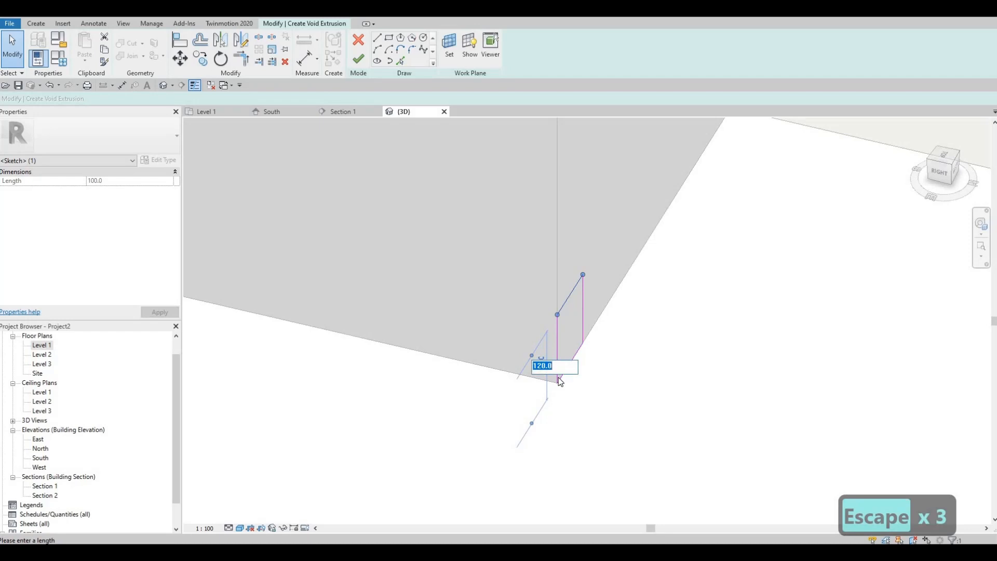
{"action": "type", "text": "100"}
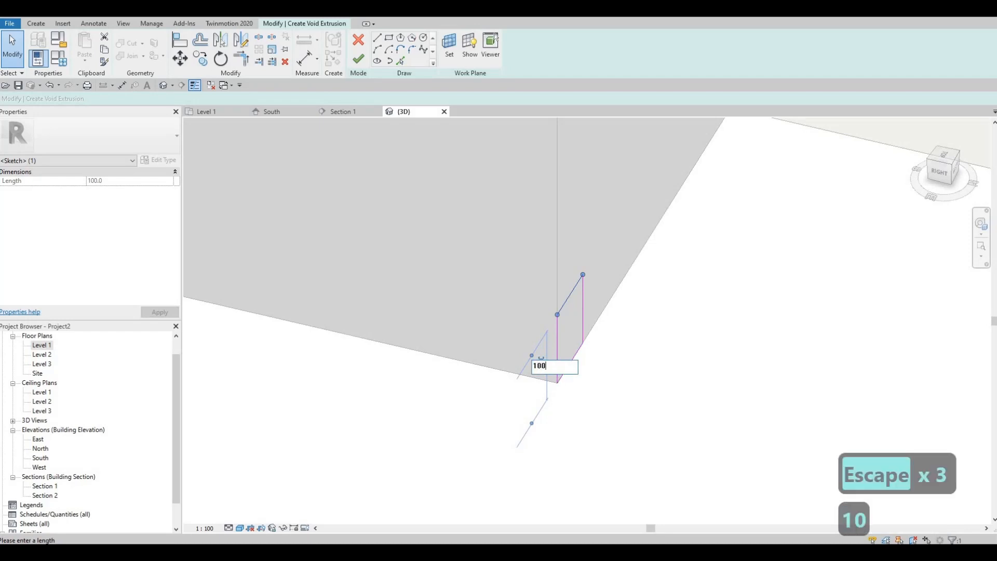
{"action": "key", "text": "Return"}
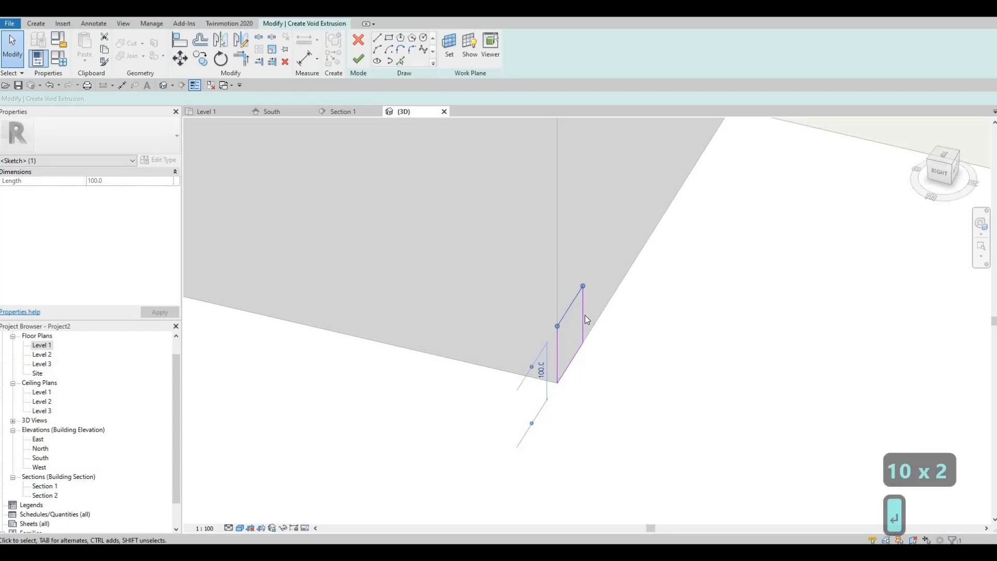
{"action": "left_click", "coordinate": [566, 377]}
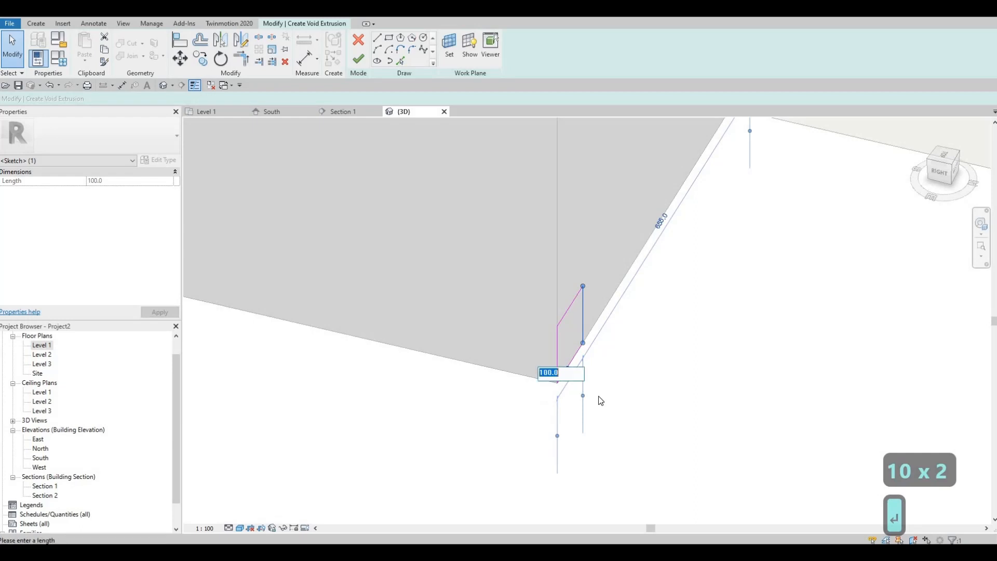
{"action": "type", "text": "8"}
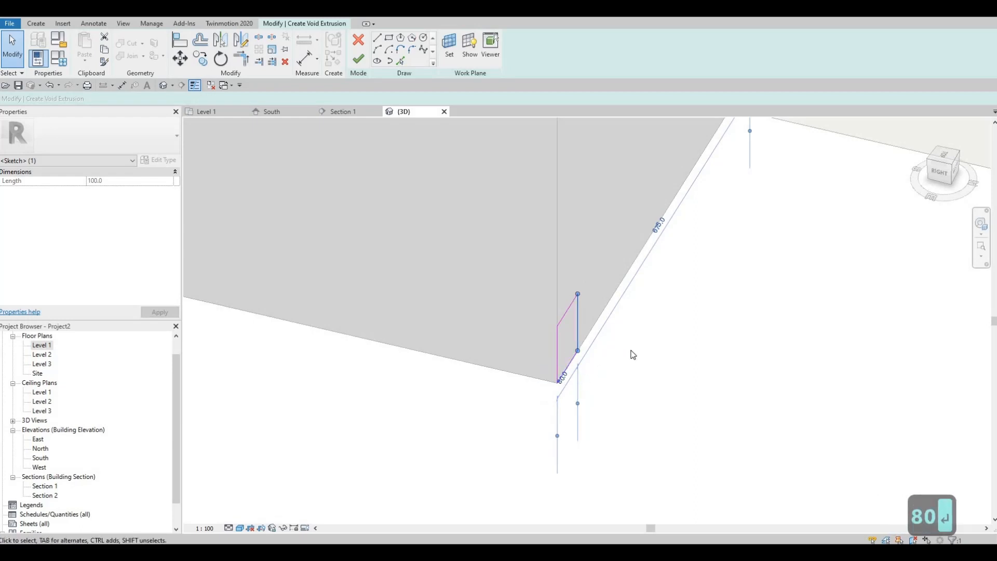
Finish the void sketch and stretch the void to 3500 mm, along the full length of the box to the closet wall
{"action": "scroll", "coordinate": [653, 353], "scroll_direction": "down", "scroll_amount": 3}
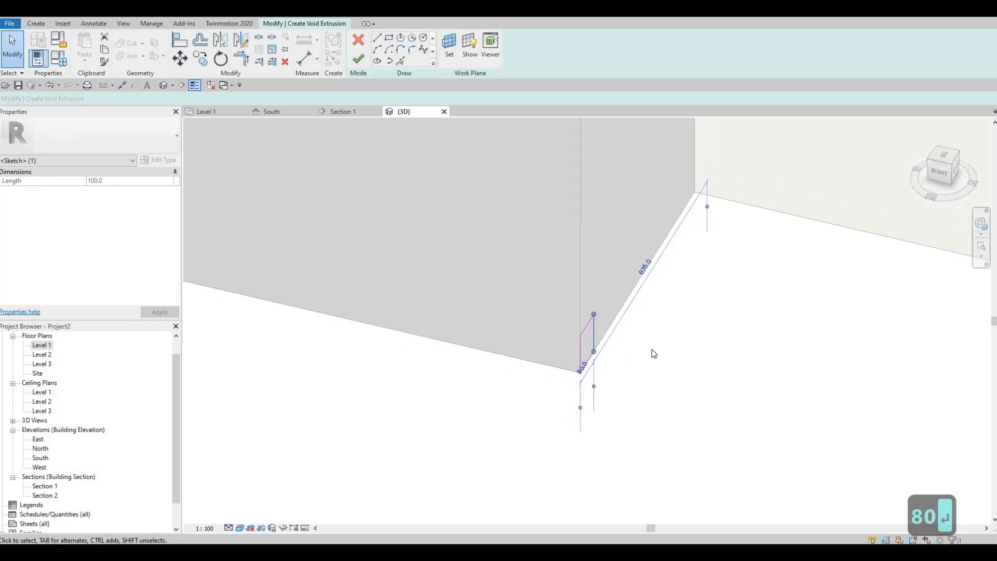
{"action": "left_click", "coordinate": [359, 59]}
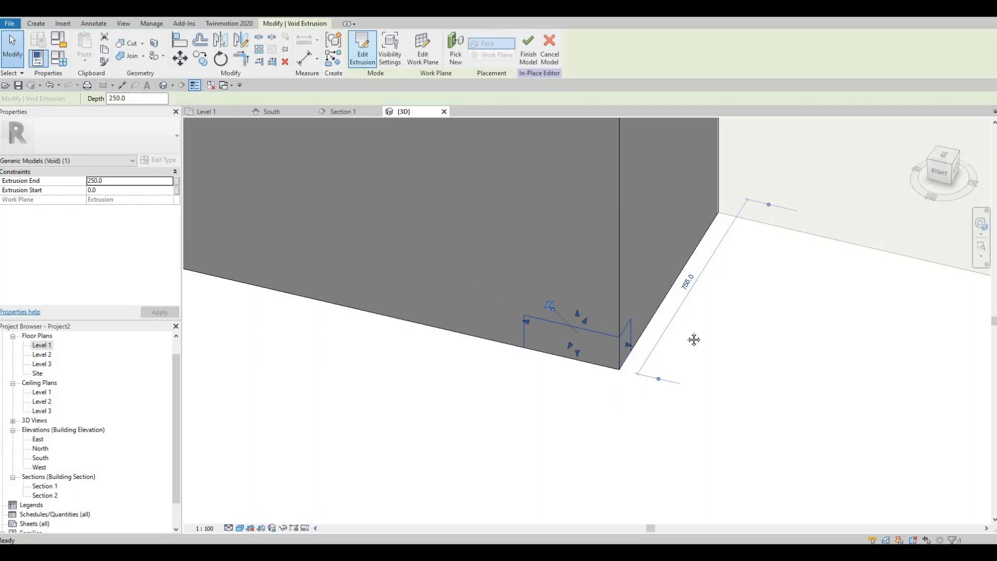
{"action": "scroll", "coordinate": [243, 284], "scroll_direction": "up", "scroll_amount": 2}
{"action": "scroll", "coordinate": [483, 323], "scroll_direction": "down", "scroll_amount": 1}
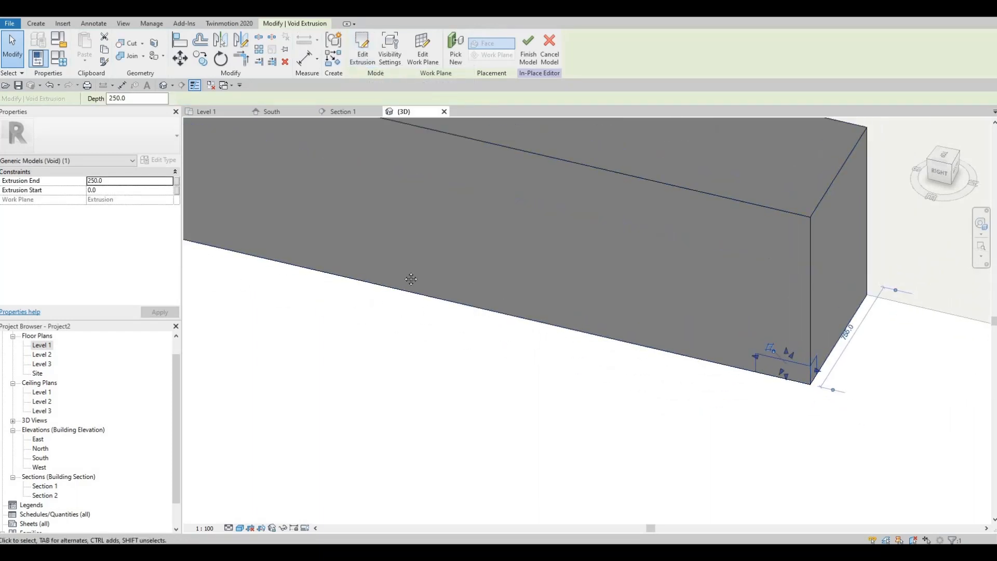
{"action": "scroll", "coordinate": [630, 363], "scroll_direction": "down", "scroll_amount": 2}
{"action": "left_click_drag", "start_coordinate": [667, 342], "coordinate": [202, 235]}
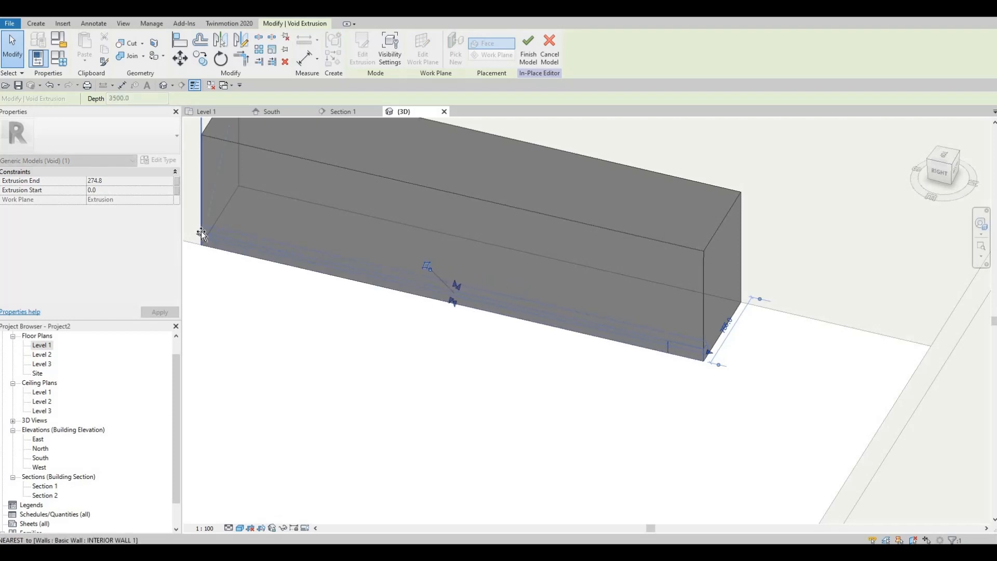
Switch the 3D view's visual style to Hidden Line to show the void along the box's base
{"action": "middle_click_drag", "start_coordinate": [273, 264], "coordinate": [418, 274]}
{"action": "scroll", "coordinate": [418, 275], "scroll_direction": "up", "scroll_amount": 2}
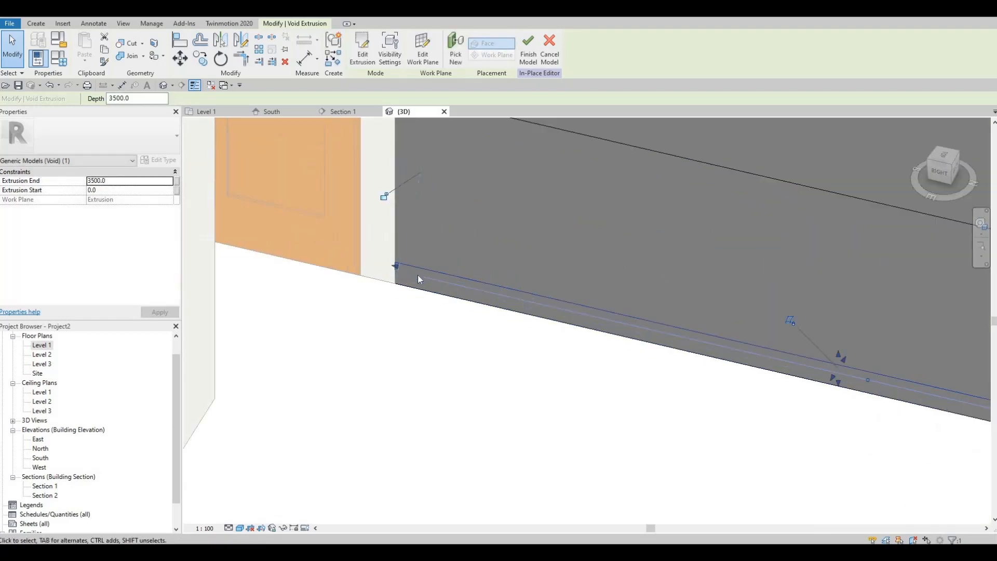
{"action": "scroll", "coordinate": [409, 278], "scroll_direction": "down", "scroll_amount": 2}
{"action": "scroll", "coordinate": [361, 303], "scroll_direction": "down", "scroll_amount": 1}
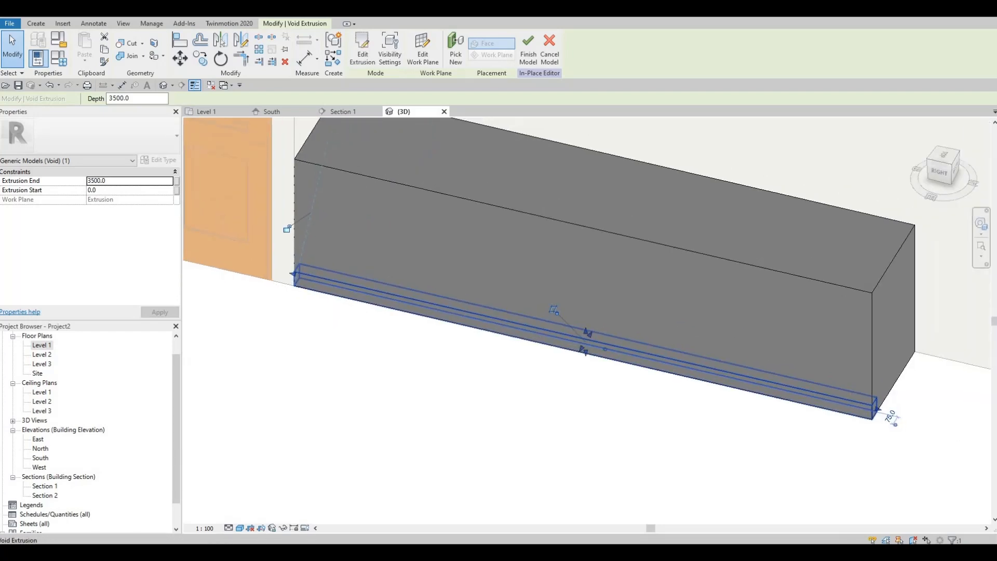
{"action": "left_click", "coordinate": [240, 527]}
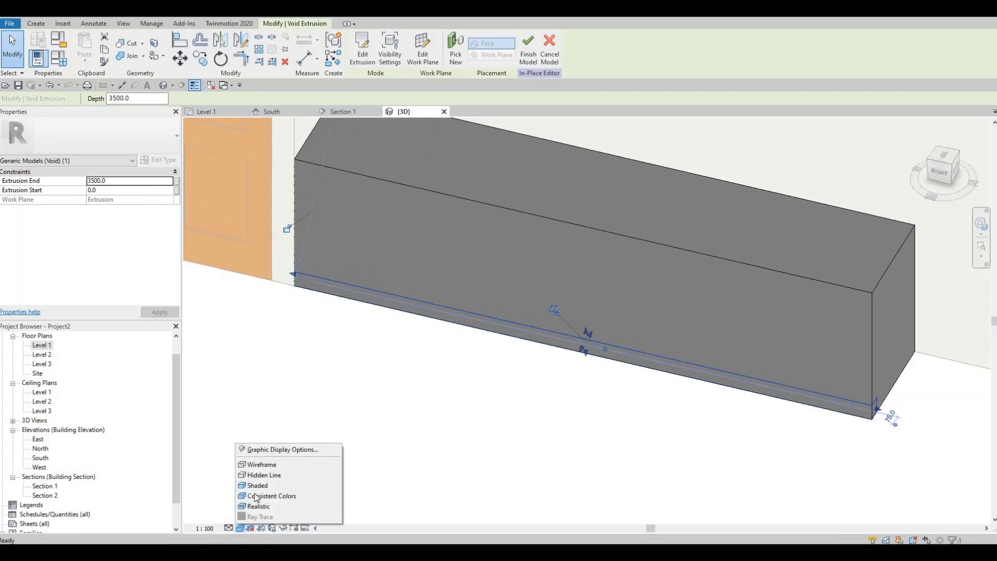
{"action": "left_click", "coordinate": [265, 475]}
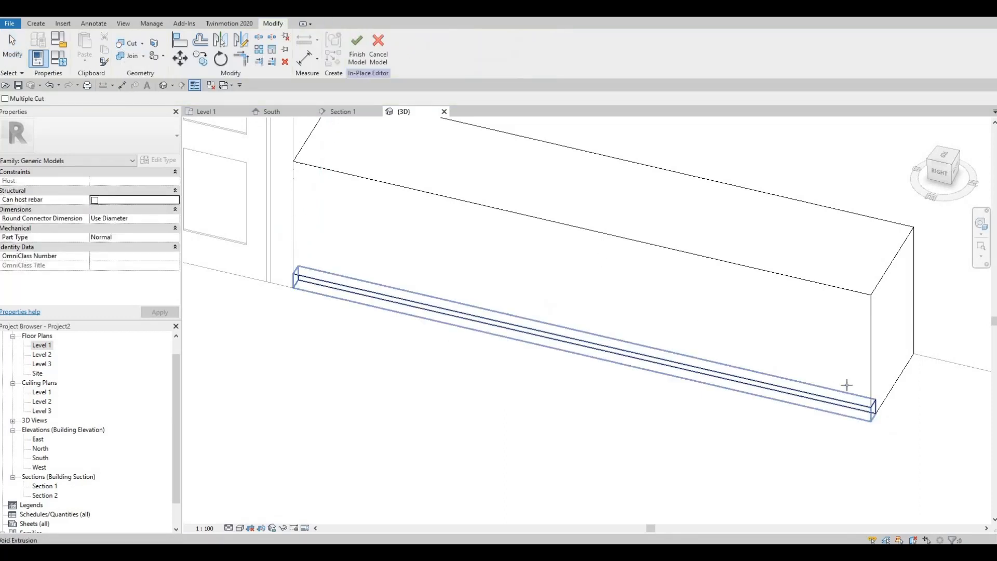
Select the cabinet box extrusion and open its material setting to look through the project materials
{"action": "middle_click_drag", "start_coordinate": [865, 458], "coordinate": [851, 467]}
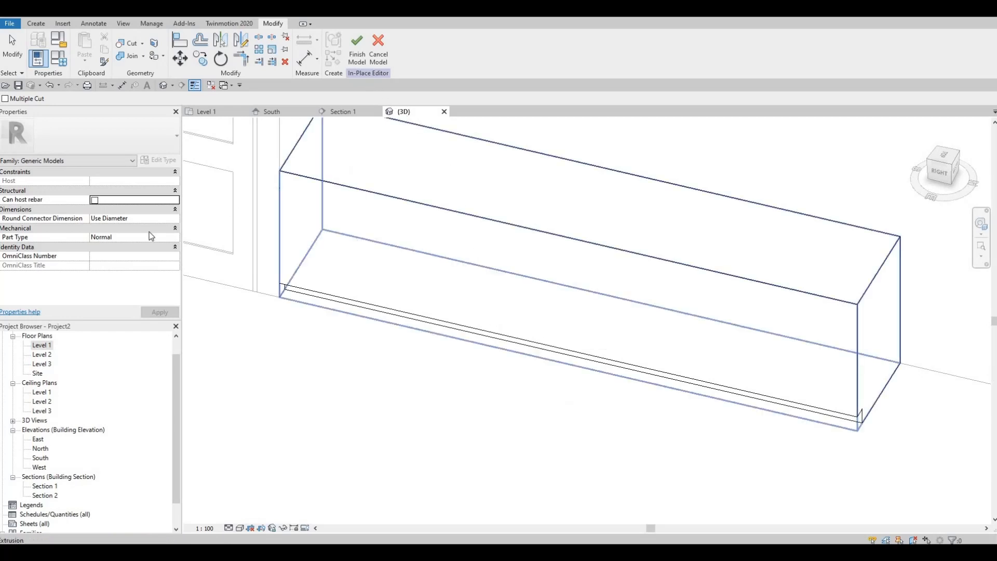
{"action": "key", "text": "Escape"}
{"action": "key", "text": "Escape"}
{"action": "left_click", "coordinate": [350, 195]}
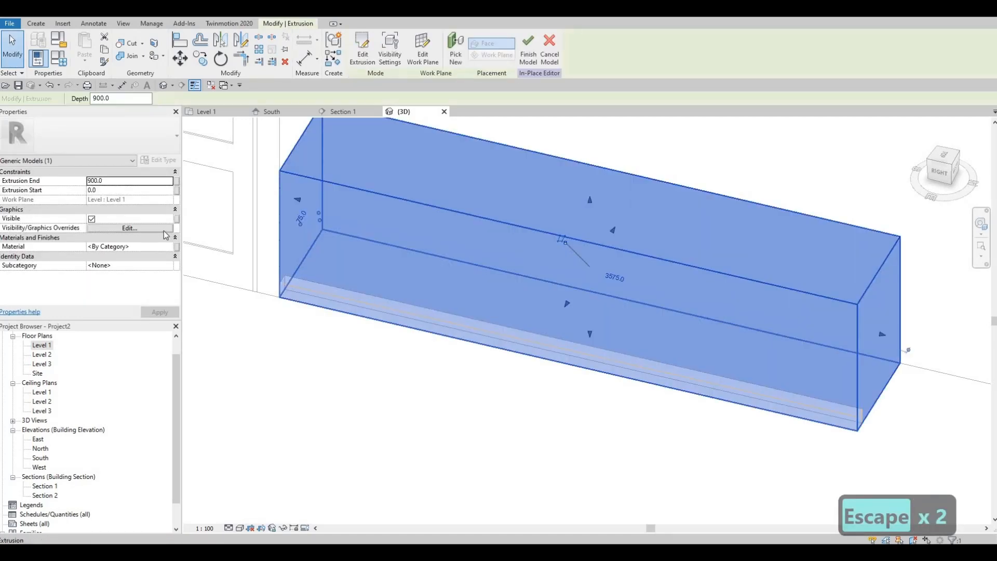
{"action": "left_click", "coordinate": [168, 247]}
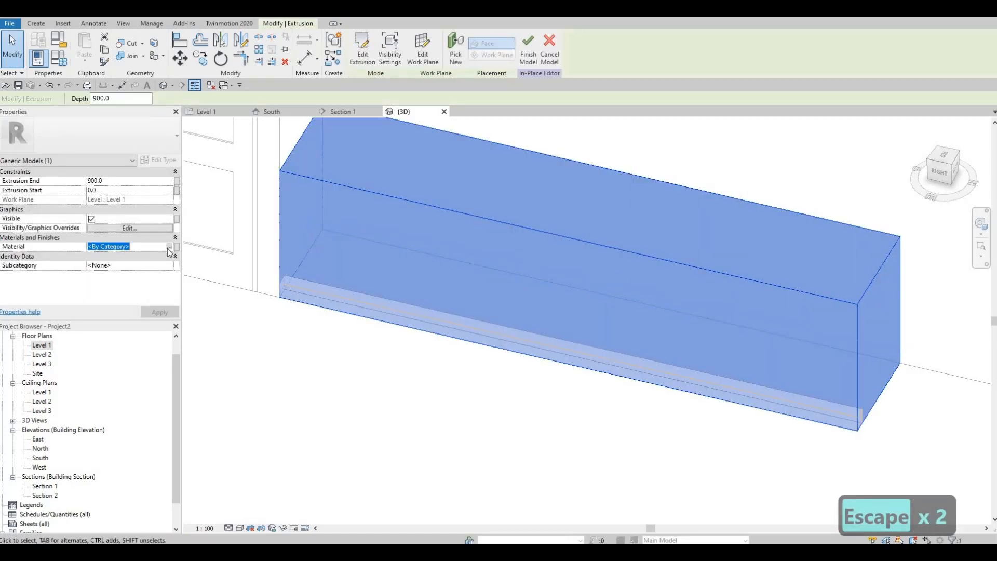
{"action": "left_click", "coordinate": [169, 247]}
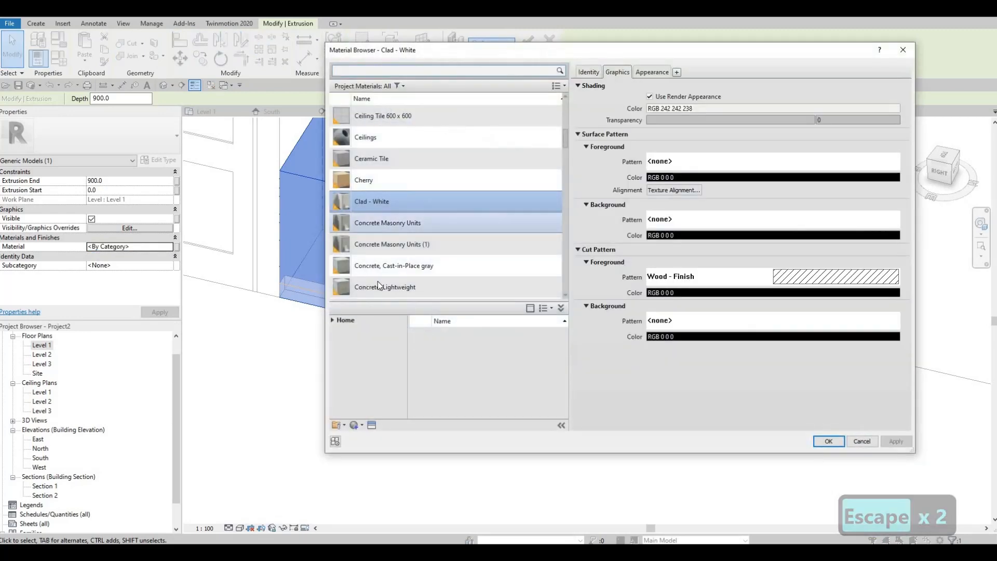
{"action": "scroll", "coordinate": [332, 317], "scroll_direction": "down", "scroll_amount": 7}
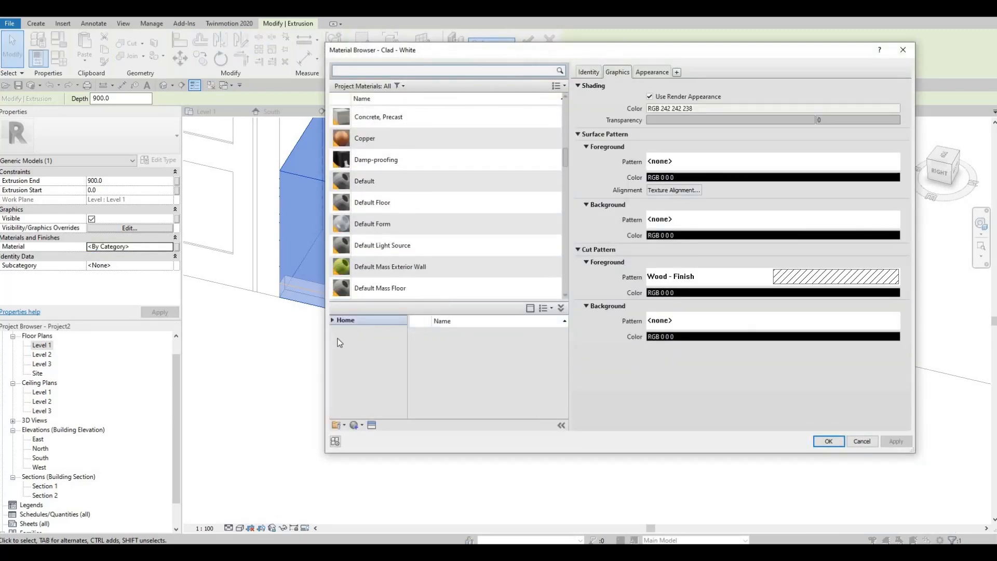
Add Birch - Glossy from the Wood category of the AEC Materials library and assign it to the box
{"action": "left_click", "coordinate": [333, 320]}
{"action": "left_click", "coordinate": [339, 340]}
{"action": "scroll", "coordinate": [372, 369], "scroll_direction": "down", "scroll_amount": 4}
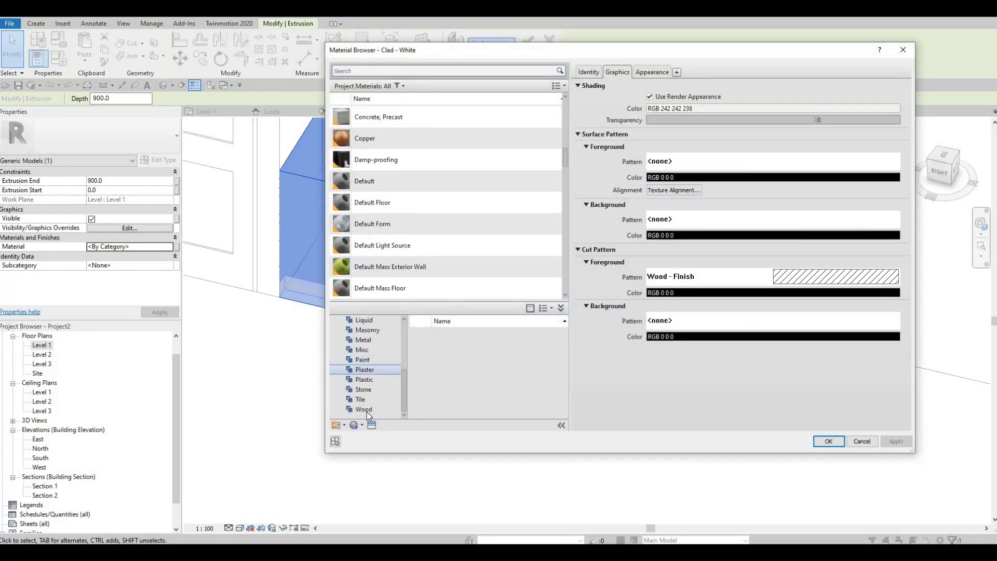
{"action": "left_click", "coordinate": [366, 411]}
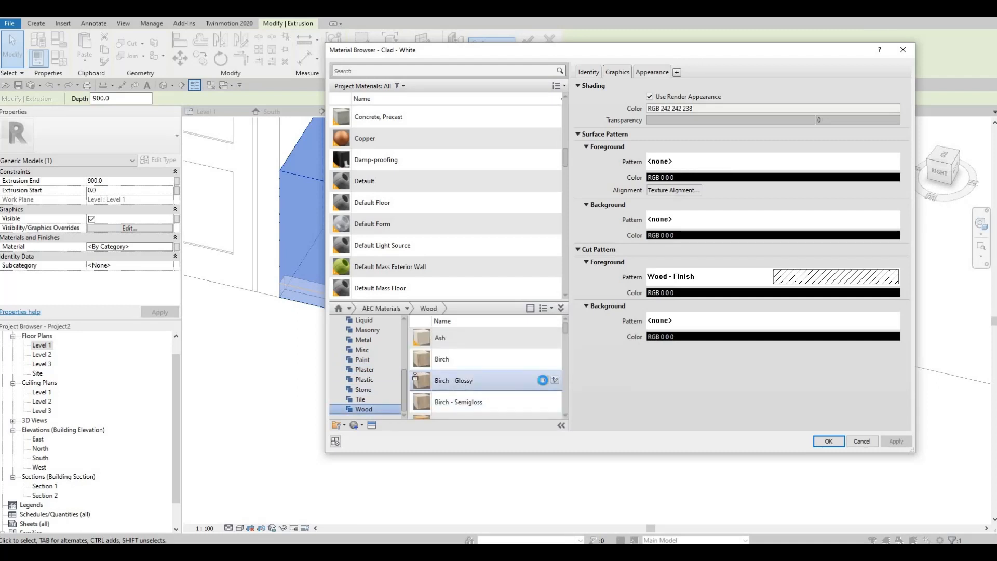
{"action": "left_click", "coordinate": [543, 380]}
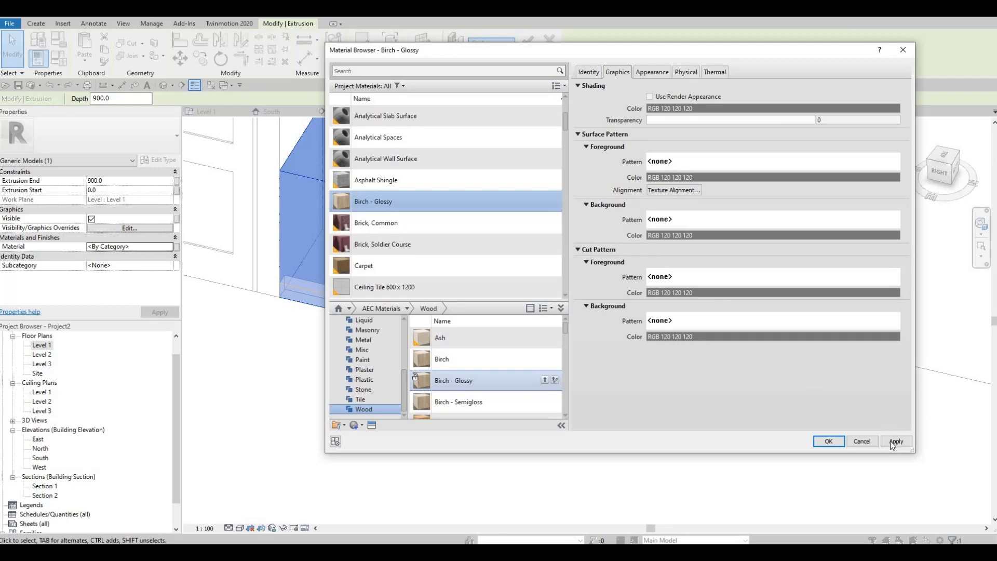
{"action": "left_click", "coordinate": [892, 443]}
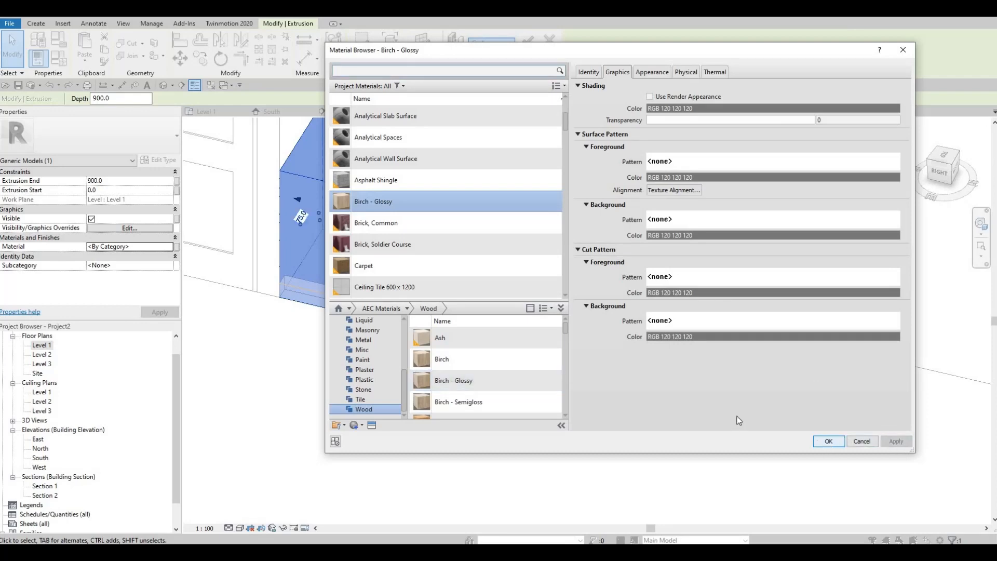
{"action": "key", "text": "Return"}
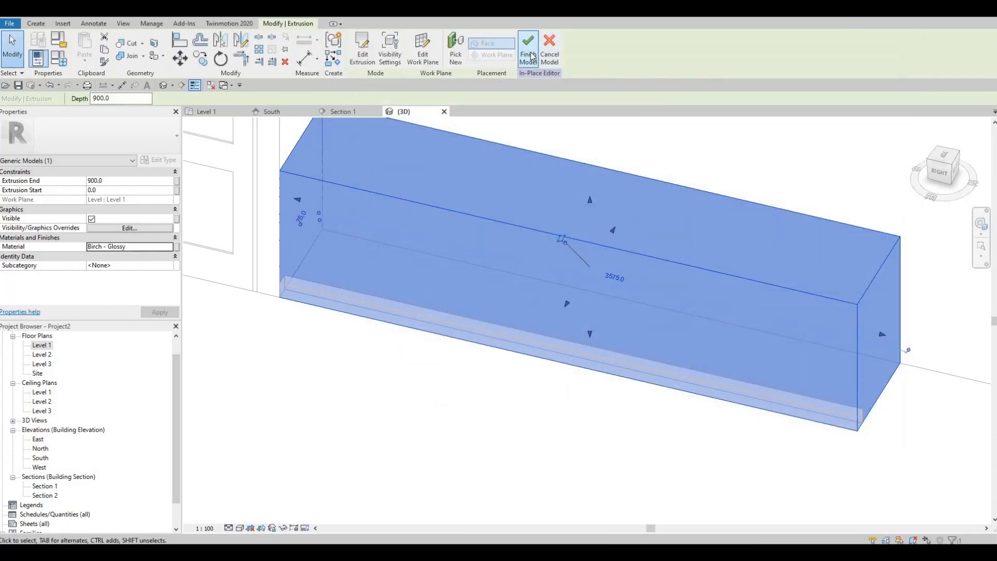
Finish the in-place model, check the cabinet with its base recess in 3D, and open the Level 1 floor plan
{"action": "left_click", "coordinate": [528, 47]}
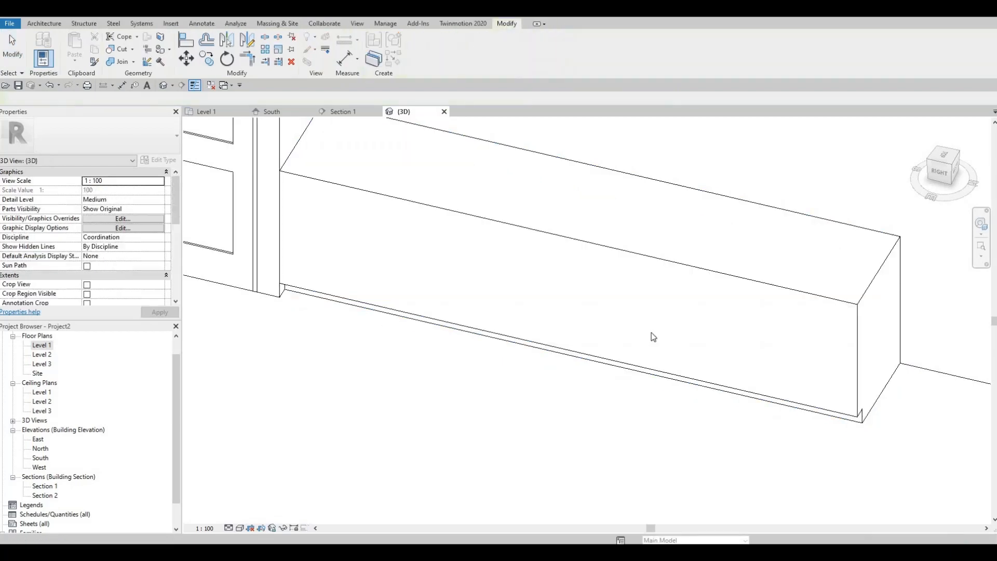
{"action": "scroll", "coordinate": [678, 328], "scroll_direction": "down", "scroll_amount": 2}
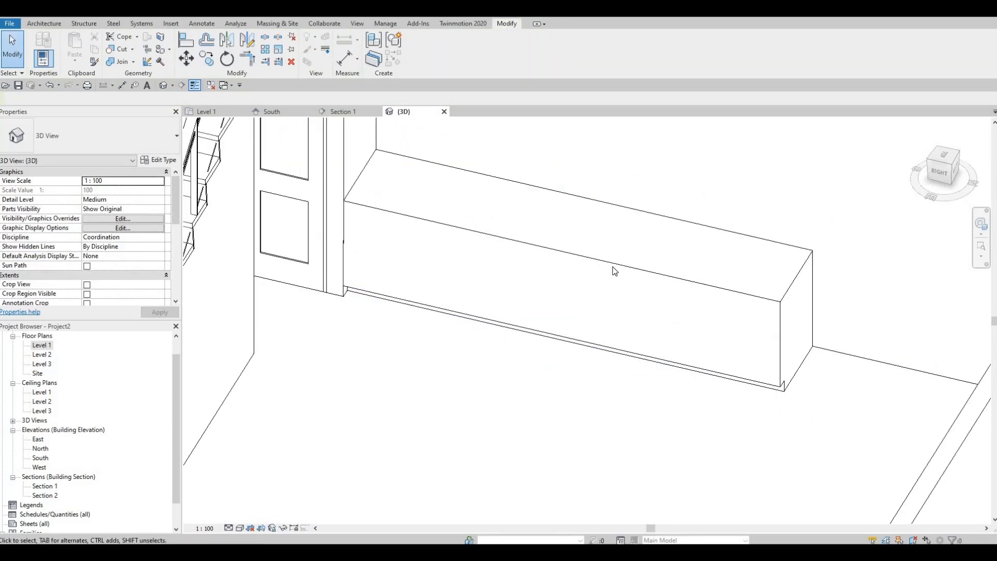
{"action": "middle_click_drag", "start_coordinate": [689, 287], "coordinate": [687, 295]}
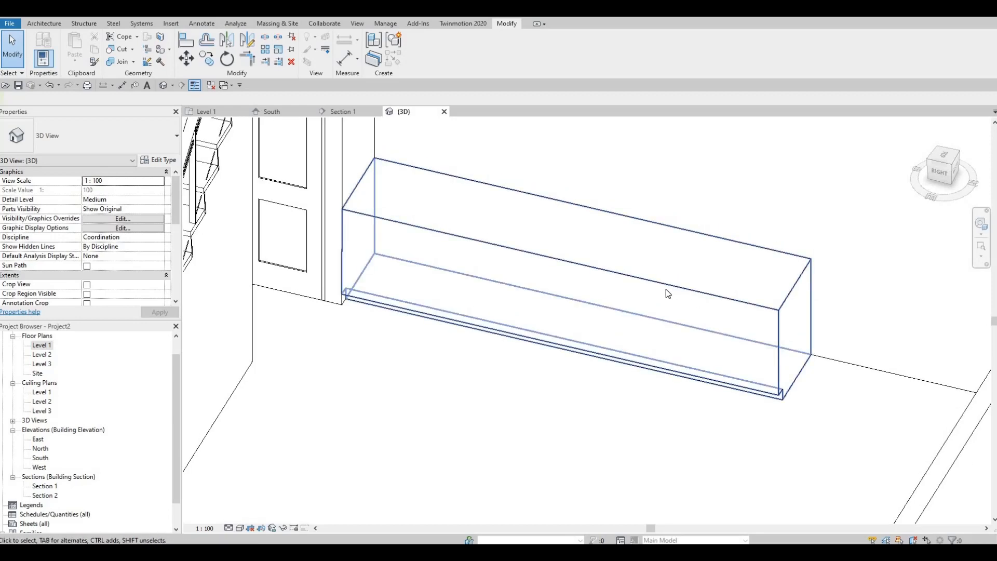
{"action": "middle_click_drag", "start_coordinate": [685, 303], "coordinate": [670, 308]}
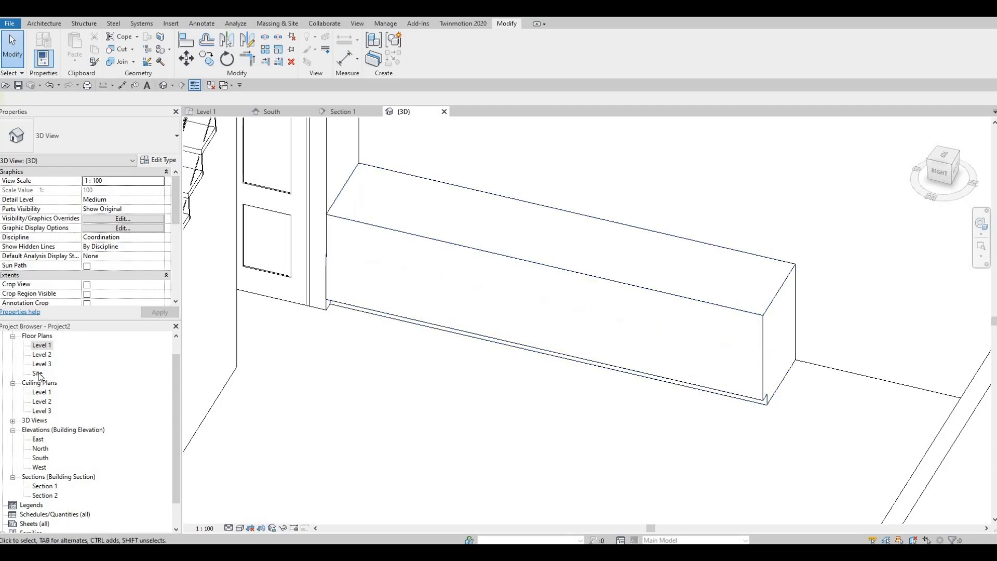
{"action": "double_click", "coordinate": [39, 346]}
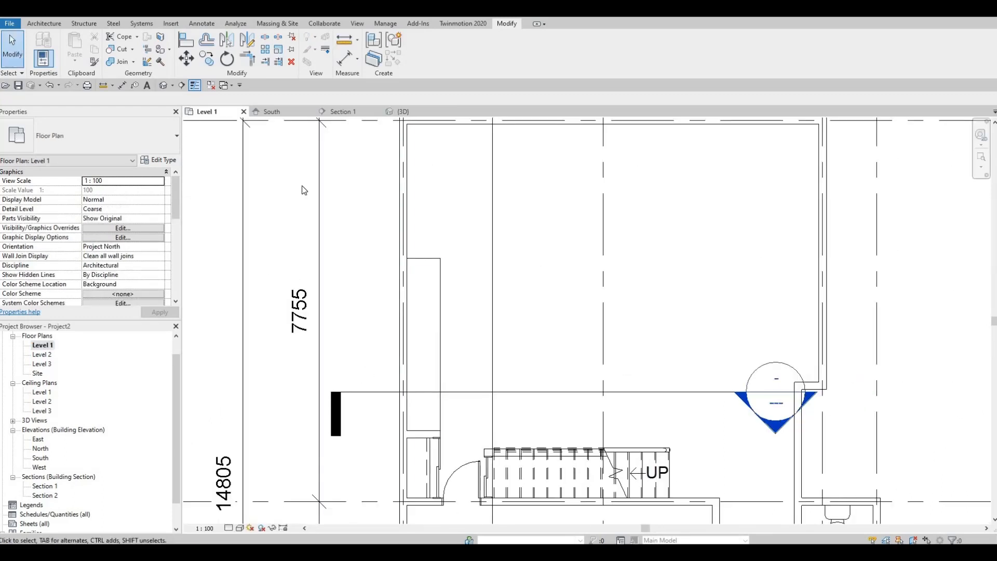
{"action": "left_click", "coordinate": [37, 23]}
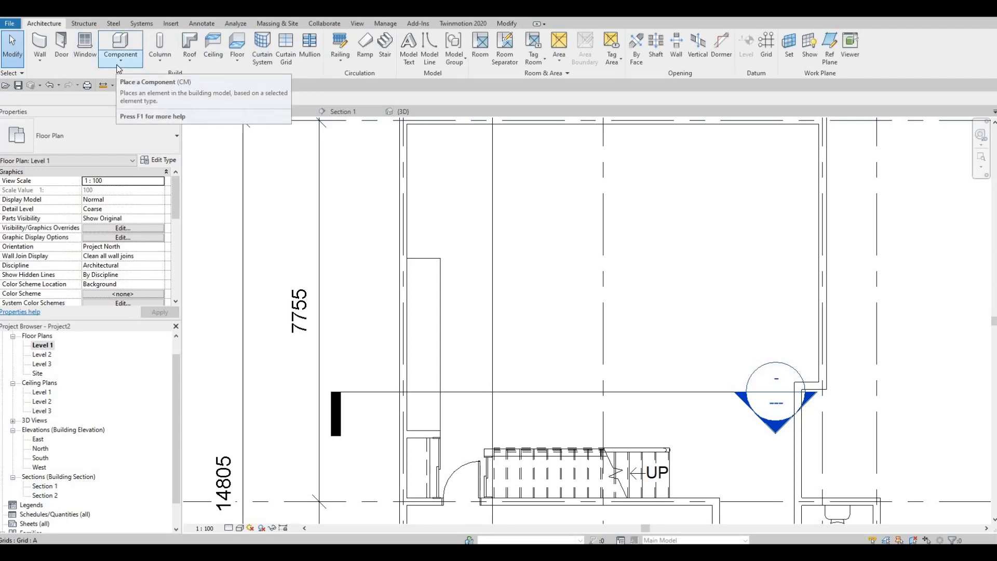
{"action": "left_click", "coordinate": [117, 65]}
{"action": "key", "text": "Escape"}
{"action": "key", "text": "Escape"}
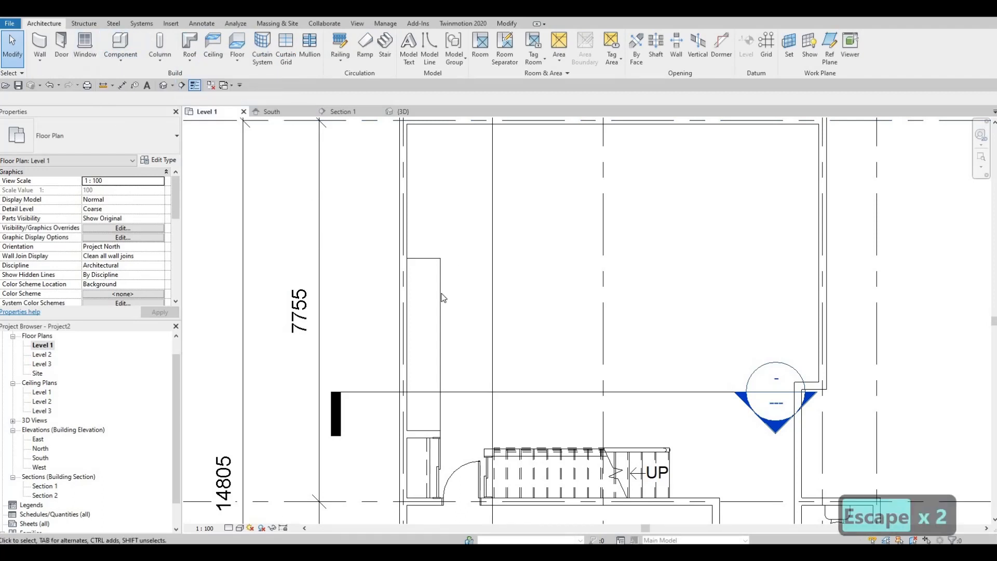
Reopen the cabinet box for in-place editing and start a new solid extrusion
{"action": "left_click", "coordinate": [396, 302]}
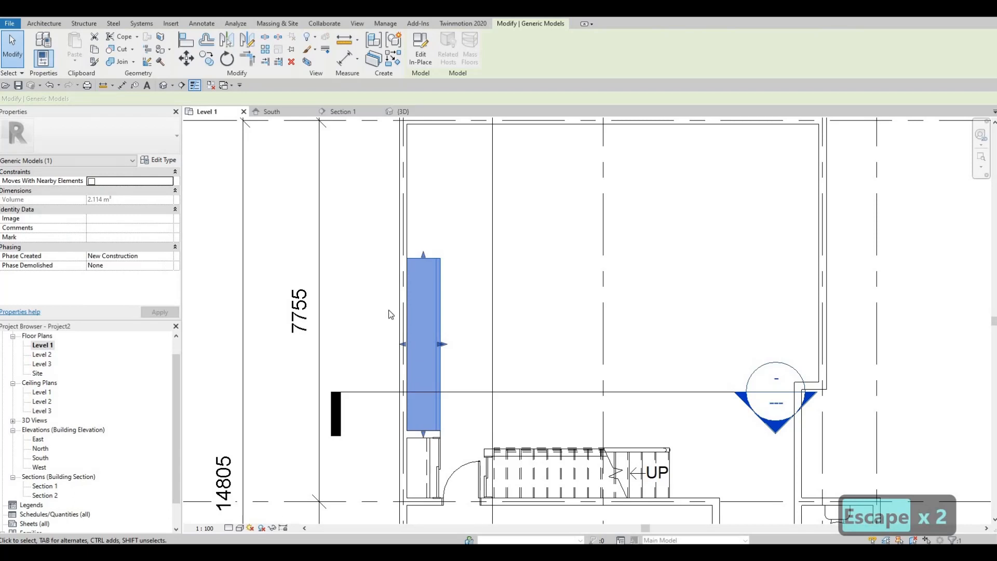
{"action": "left_click", "coordinate": [420, 58]}
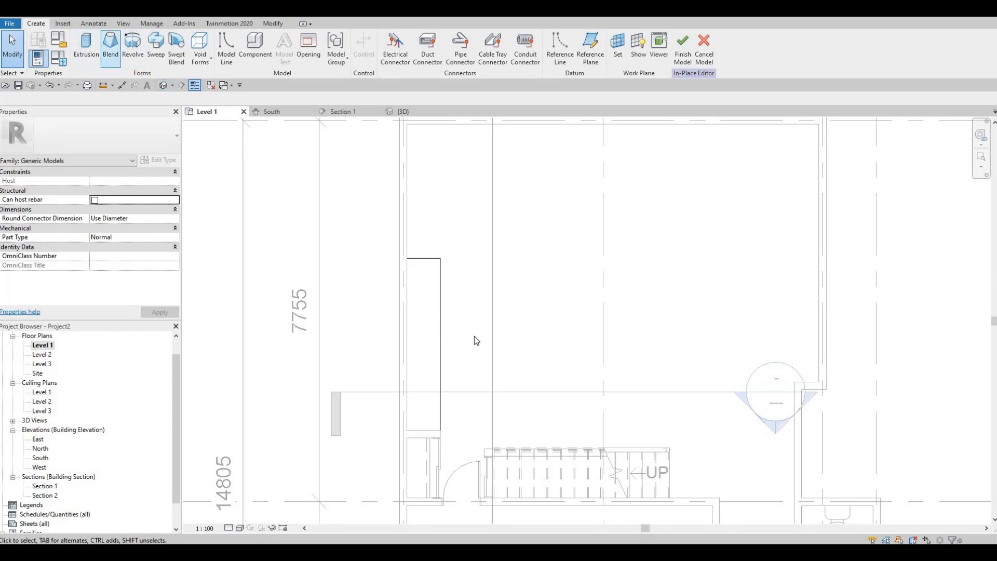
{"action": "left_click", "coordinate": [83, 43]}
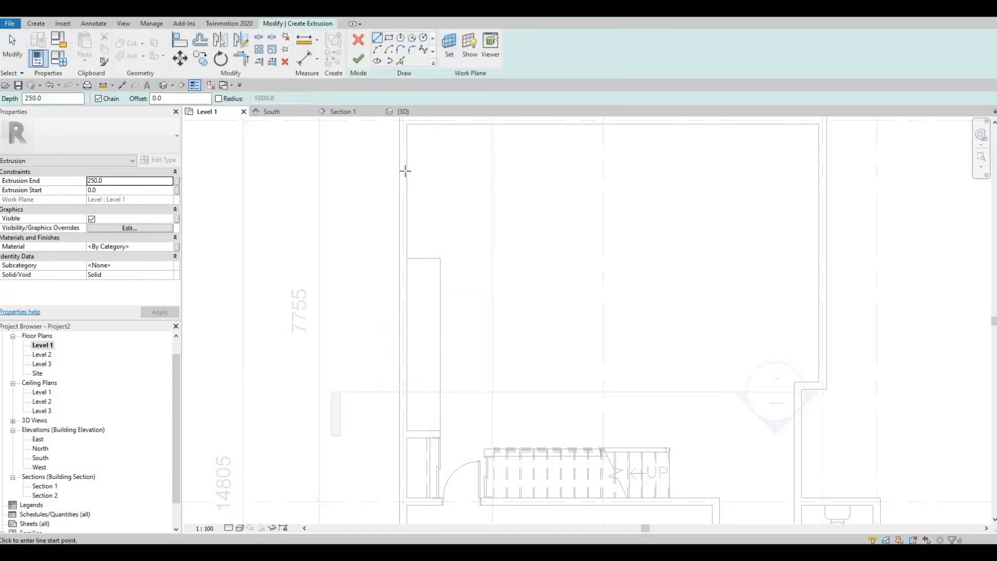
Set the extrusion's work plane by picking the cabinet box's top face in the 3D view
{"action": "left_click", "coordinate": [433, 112]}
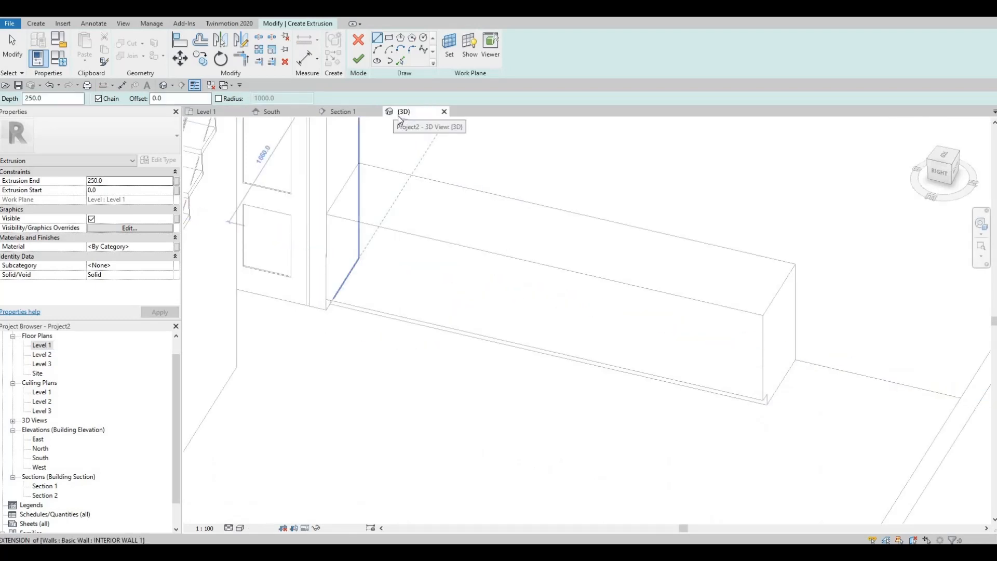
{"action": "middle_click_drag", "start_coordinate": [431, 147], "coordinate": [391, 225]}
{"action": "scroll", "coordinate": [391, 225], "scroll_direction": "down", "scroll_amount": 1}
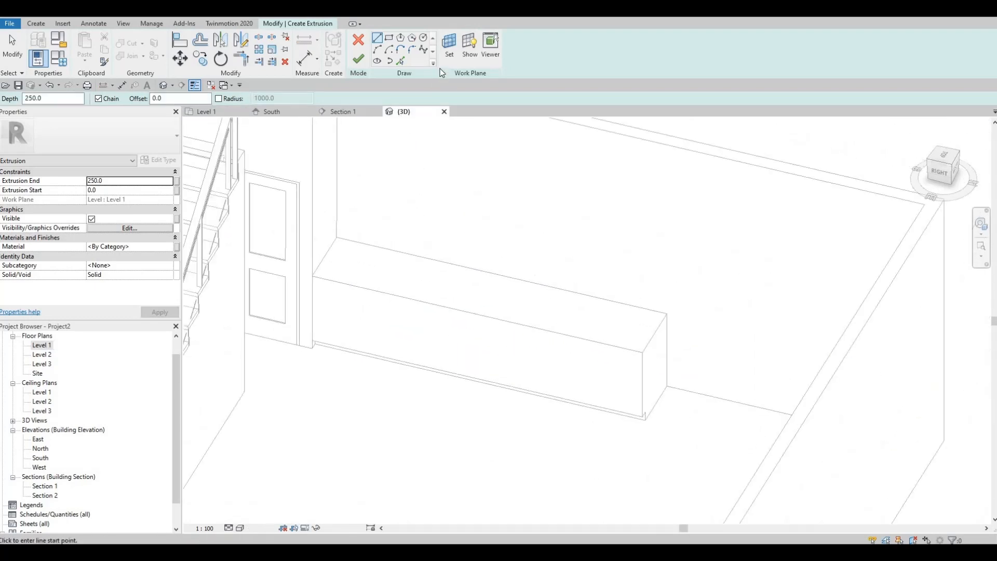
{"action": "left_click", "coordinate": [449, 54]}
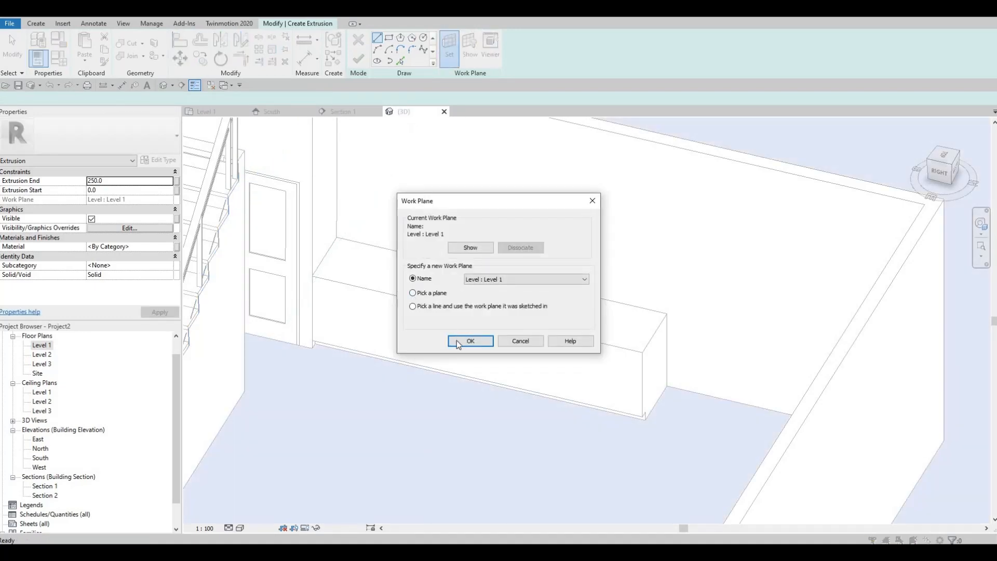
{"action": "left_click", "coordinate": [413, 293]}
{"action": "left_click", "coordinate": [457, 342]}
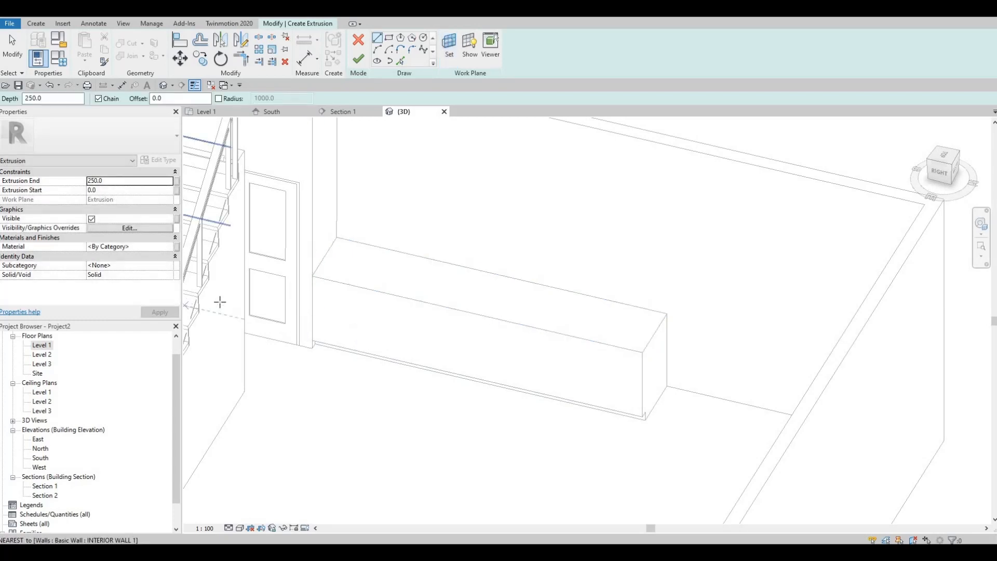
Sketch a rectangle over the cabinet box's full outline in the Level 1 floor plan, corner to opposite corner
{"action": "double_click", "coordinate": [54, 345]}
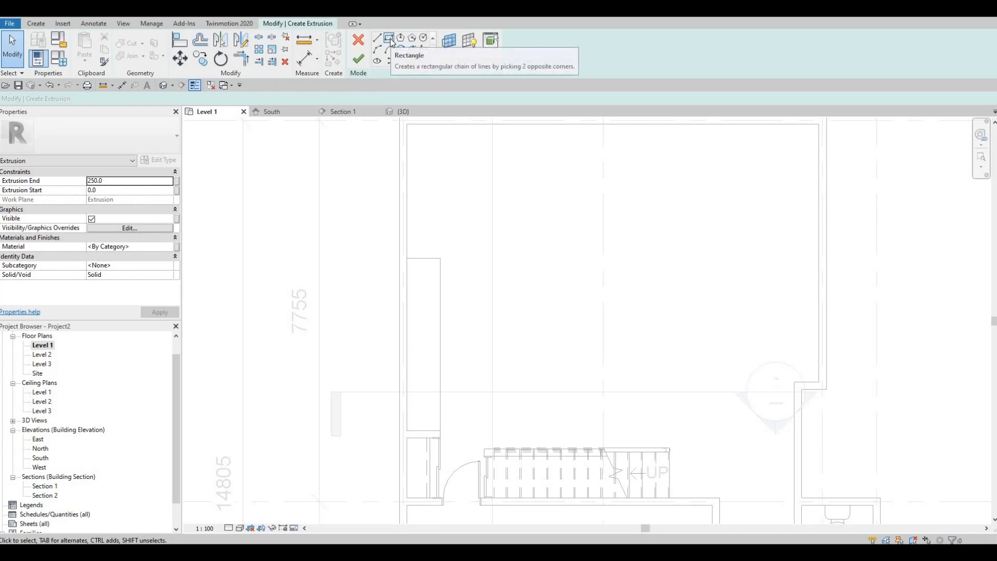
{"action": "left_click", "coordinate": [390, 40]}
{"action": "left_click", "coordinate": [408, 259]}
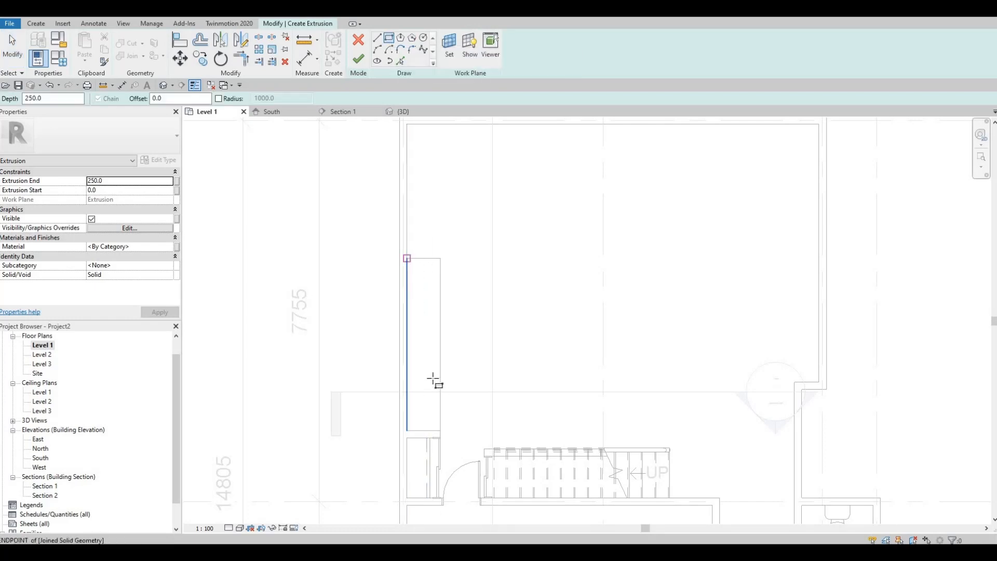
{"action": "left_click", "coordinate": [441, 430]}
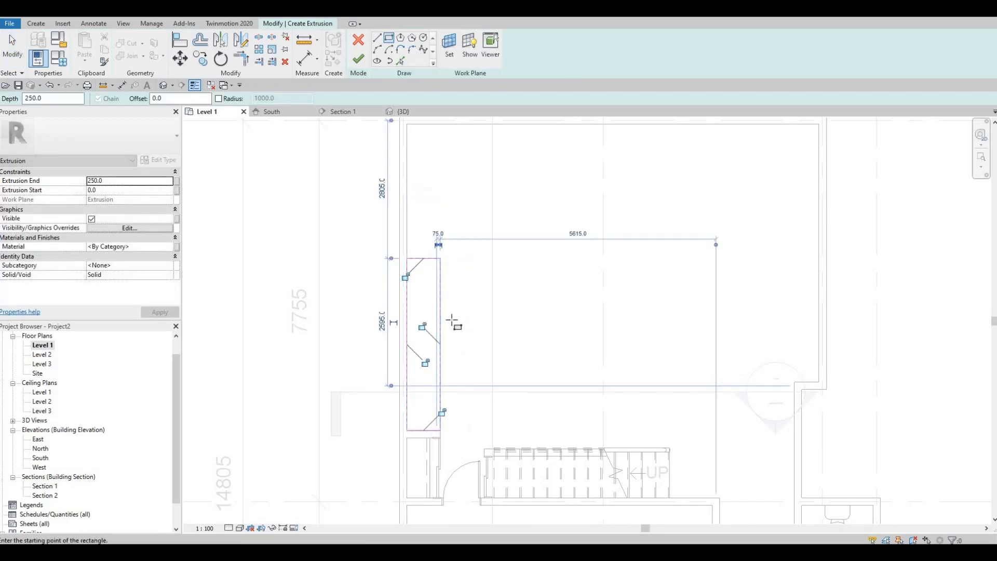
{"action": "key", "text": "Escape"}
{"action": "scroll", "coordinate": [425, 298], "scroll_direction": "up", "scroll_amount": 1}
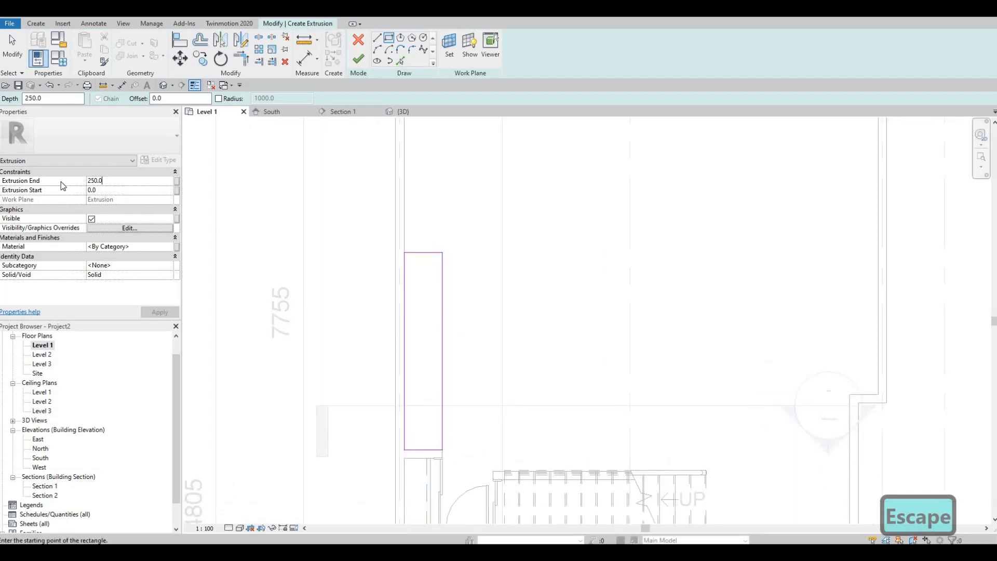
Set the extrusion end to 25 mm, finish the sketch, and show the new top slab in the 3D view
{"action": "type", "text": "25"}
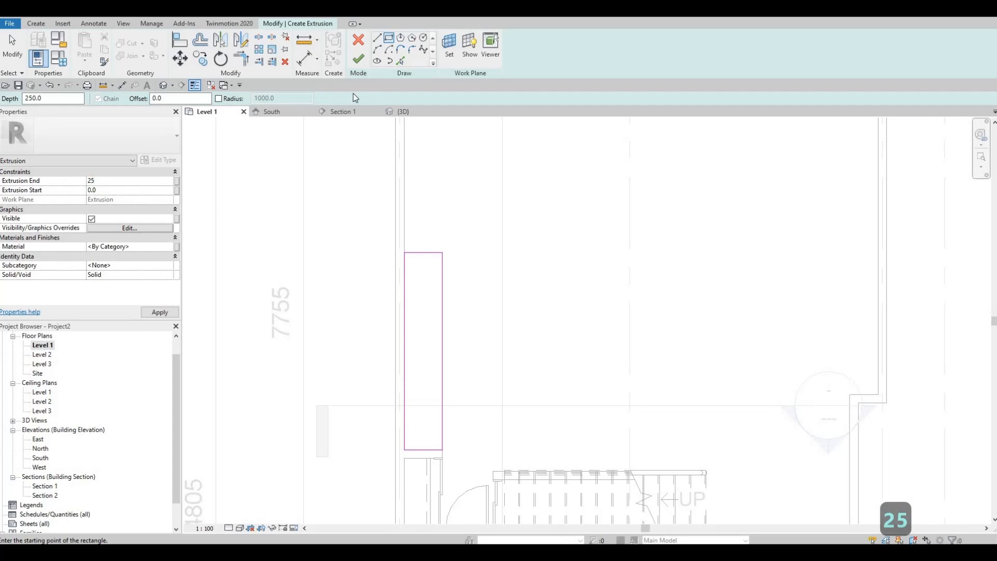
{"action": "left_click", "coordinate": [358, 62]}
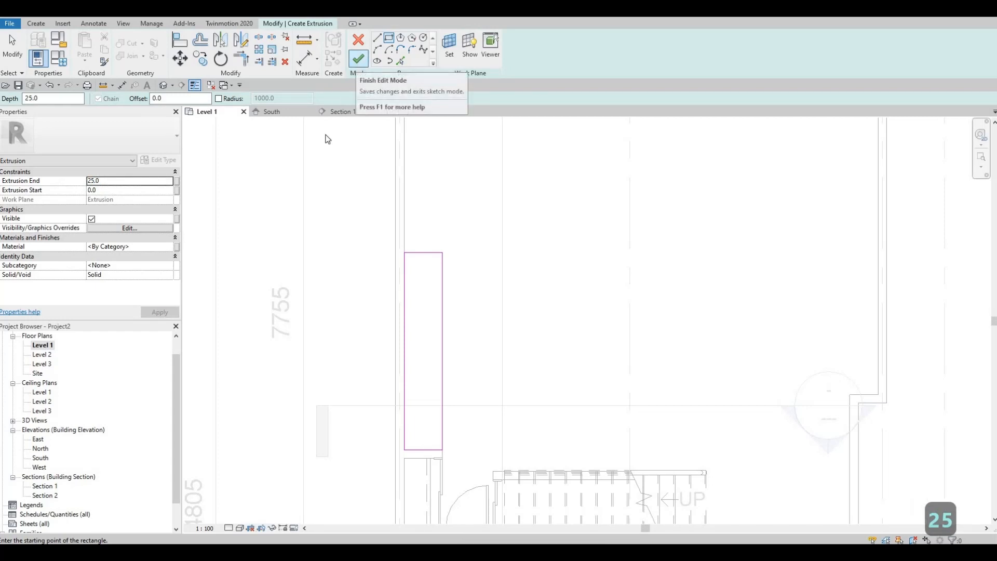
{"action": "left_click", "coordinate": [395, 113]}
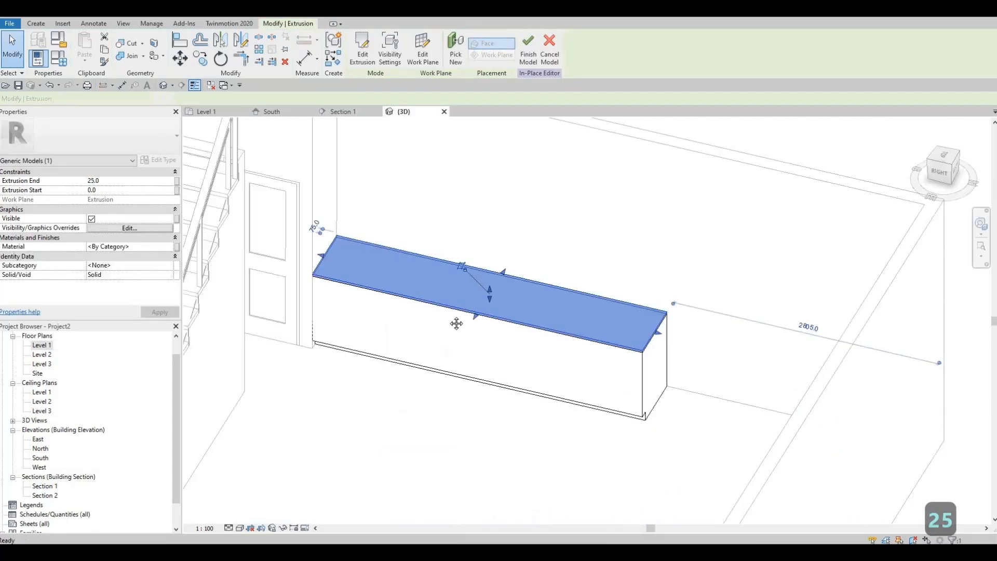
Assign Fieldstone from the Stone category of AEC Materials to the 25 mm top slab and finish the in-place model
{"action": "scroll", "coordinate": [471, 331], "scroll_direction": "up", "scroll_amount": 3}
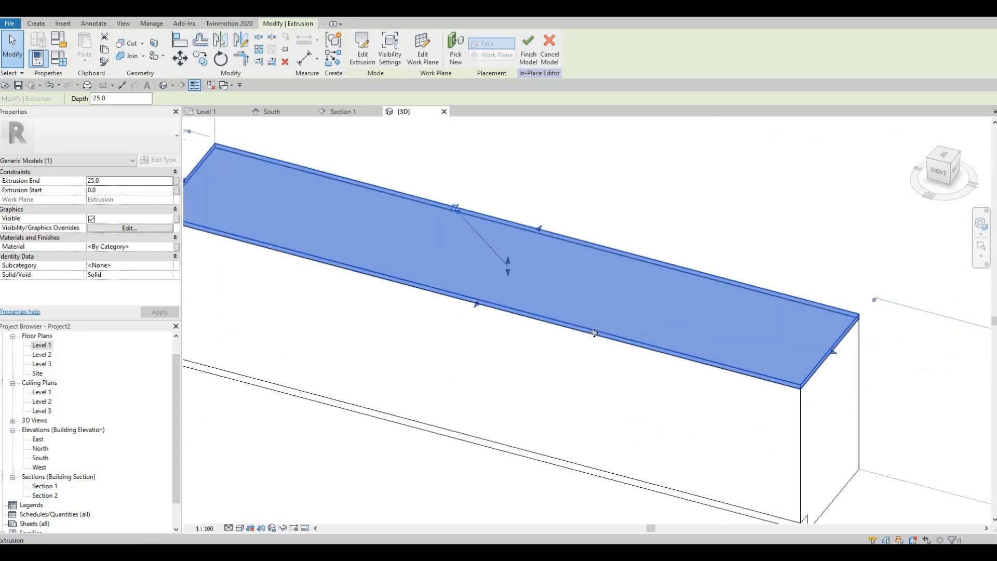
{"action": "scroll", "coordinate": [594, 334], "scroll_direction": "down", "scroll_amount": 2}
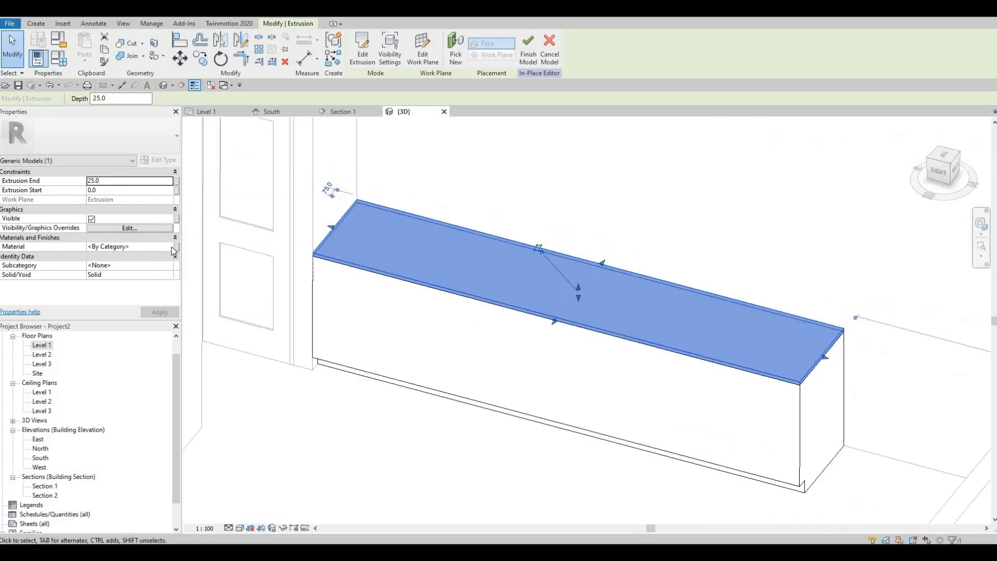
{"action": "left_click", "coordinate": [172, 247]}
{"action": "left_click", "coordinate": [171, 247]}
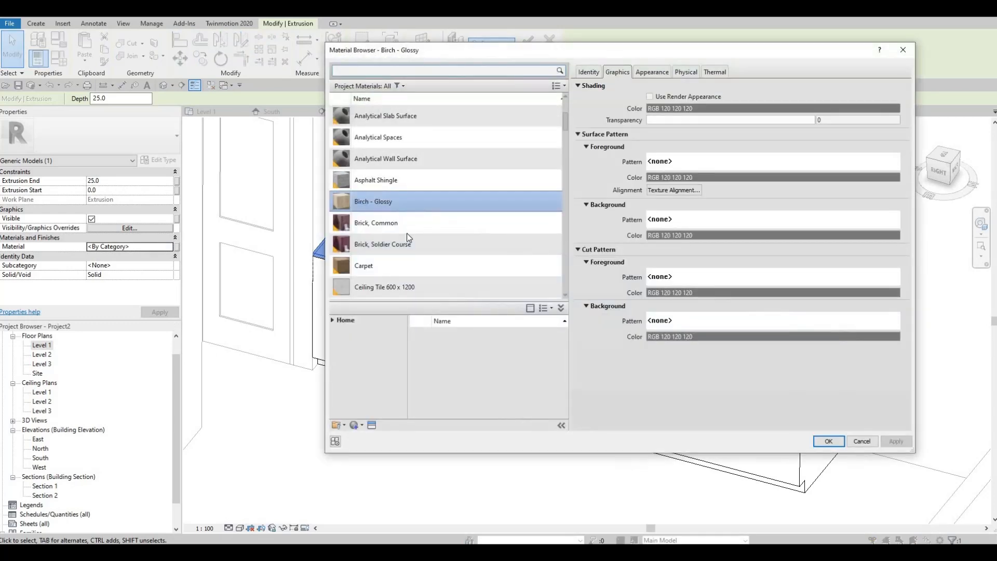
{"action": "scroll", "coordinate": [406, 232], "scroll_direction": "down", "scroll_amount": 10}
{"action": "left_click", "coordinate": [344, 321]}
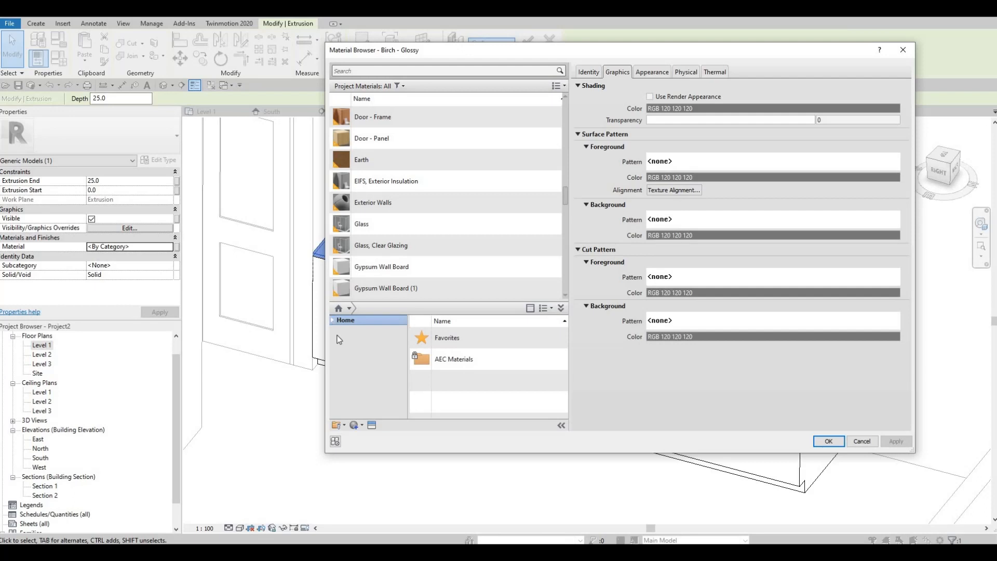
{"action": "left_click", "coordinate": [338, 342]}
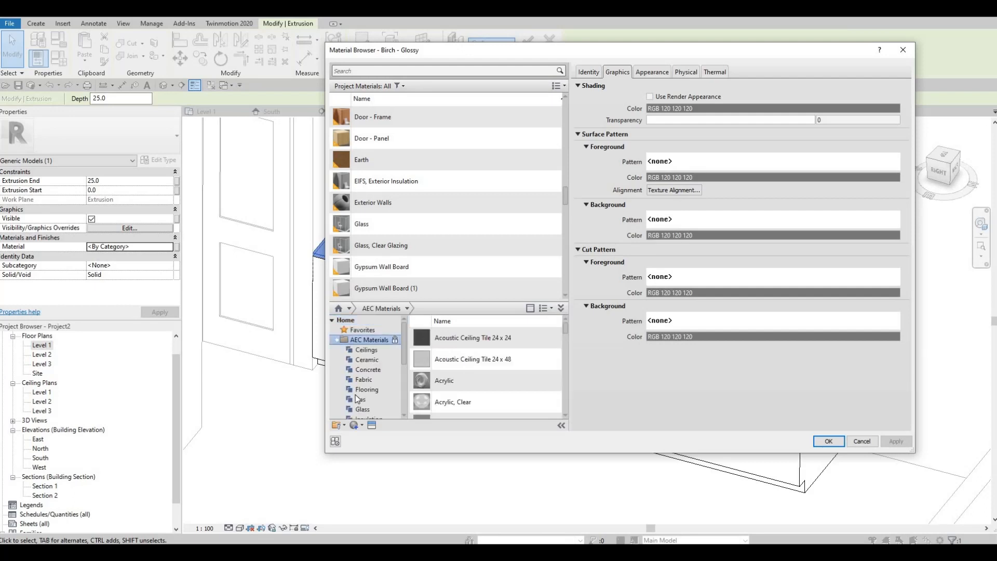
{"action": "scroll", "coordinate": [379, 400], "scroll_direction": "down", "scroll_amount": 4}
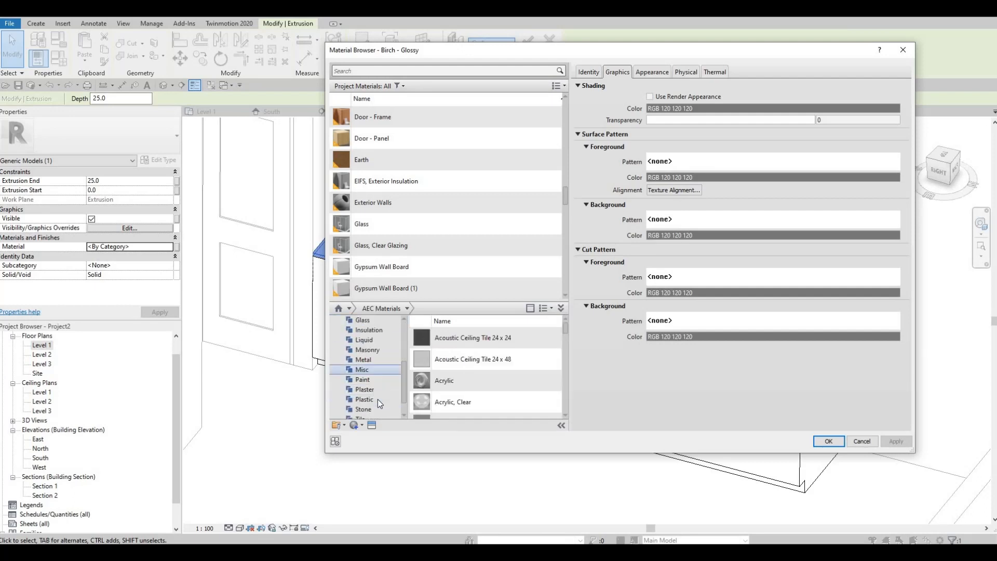
{"action": "left_click", "coordinate": [367, 387]}
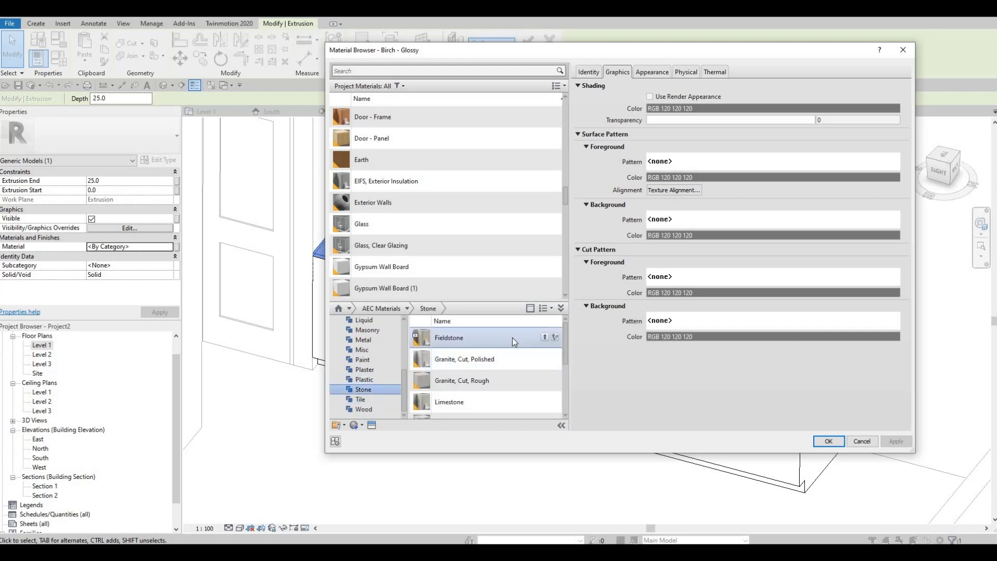
{"action": "left_click", "coordinate": [544, 337]}
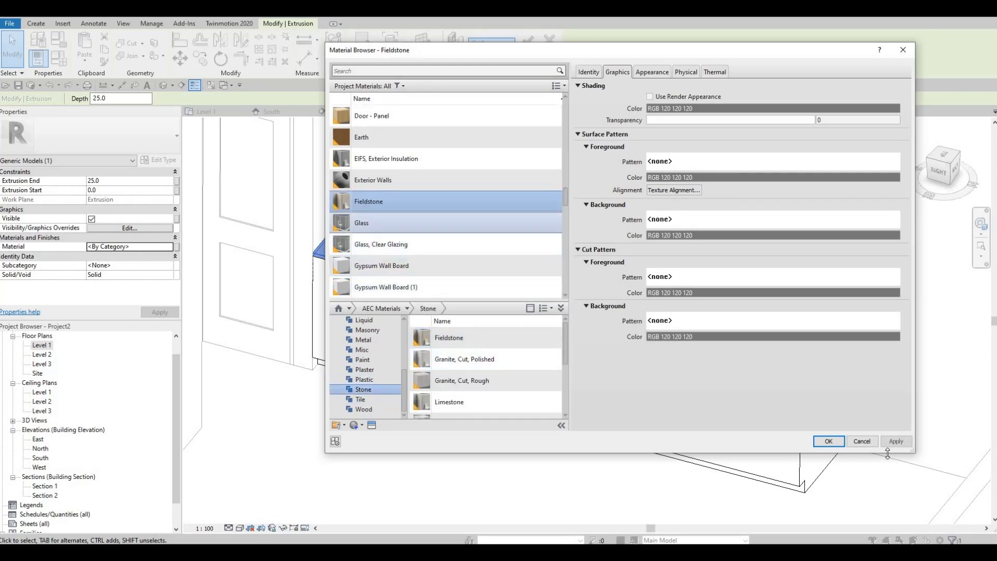
{"action": "left_click", "coordinate": [838, 443]}
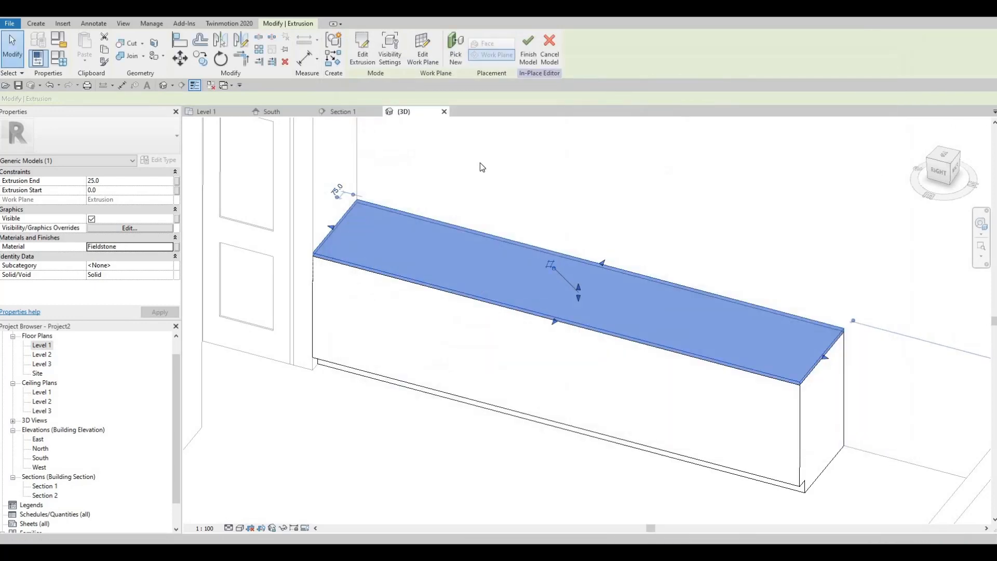
{"action": "left_click", "coordinate": [527, 50]}
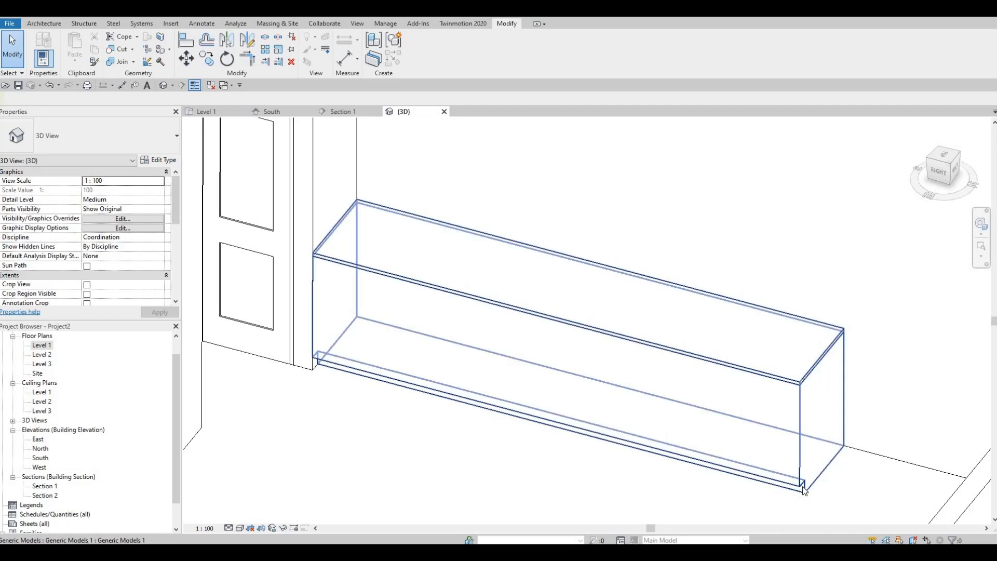
Examine the finished cabinet with its top slab and base recess from several angles in the 3D view
{"action": "middle_click_drag", "start_coordinate": [805, 494], "coordinate": [681, 485]}
{"action": "scroll", "coordinate": [577, 466], "scroll_direction": "down", "scroll_amount": 2}
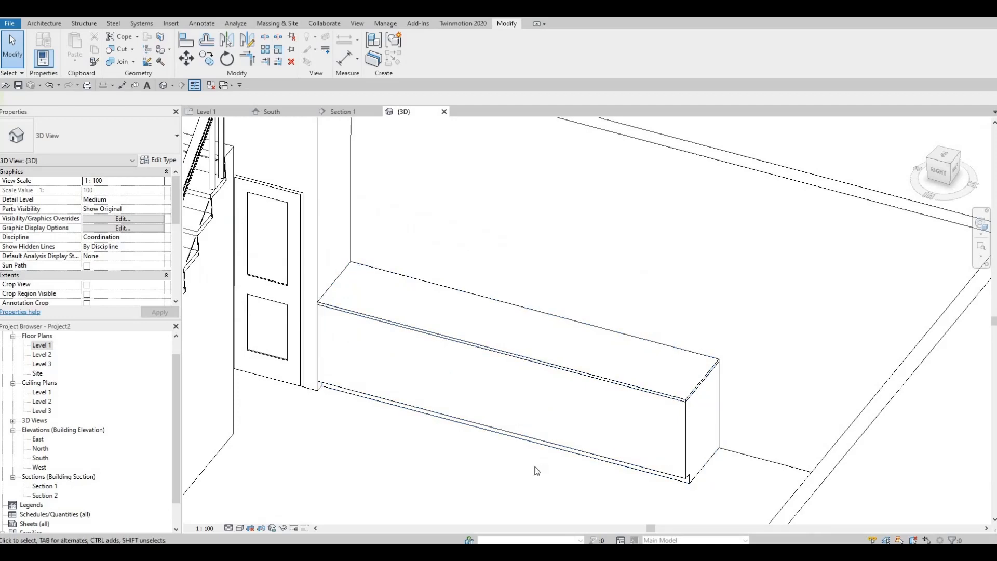
{"action": "scroll", "coordinate": [597, 481], "scroll_direction": "down", "scroll_amount": 2}
{"action": "middle_click_drag", "start_coordinate": [648, 492], "coordinate": [553, 442], "text": "shift"}
{"action": "scroll", "coordinate": [552, 442], "scroll_direction": "down", "scroll_amount": 2}
{"action": "scroll", "coordinate": [552, 442], "scroll_direction": "up", "scroll_amount": 1}
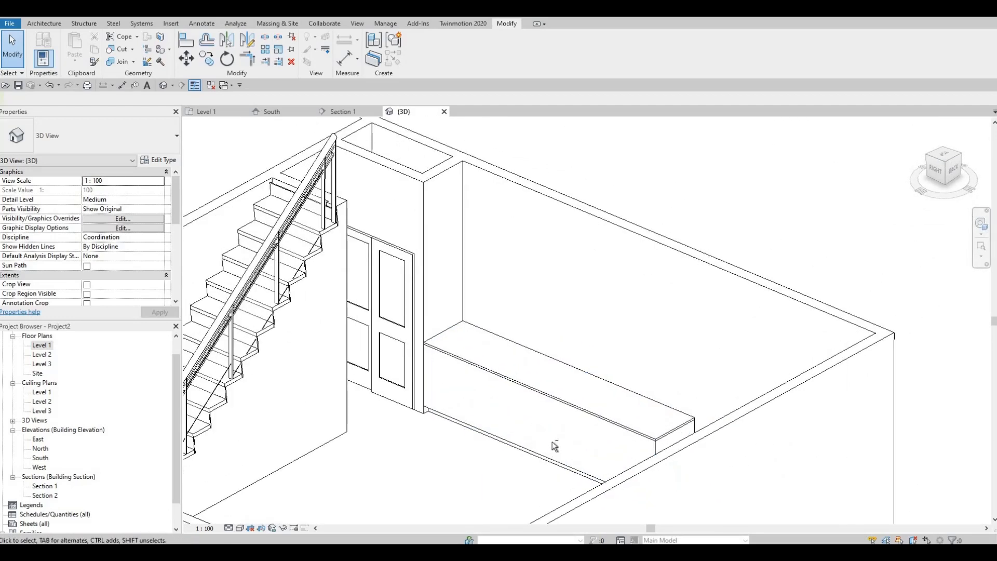
{"action": "middle_click_drag", "start_coordinate": [592, 472], "coordinate": [596, 439], "text": "shift"}
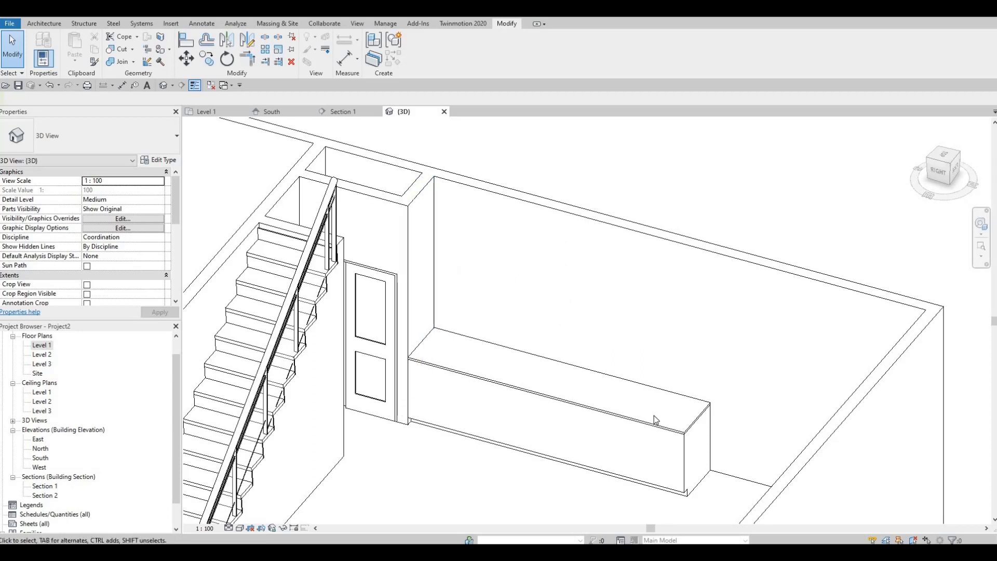
{"action": "left_click", "coordinate": [687, 460]}
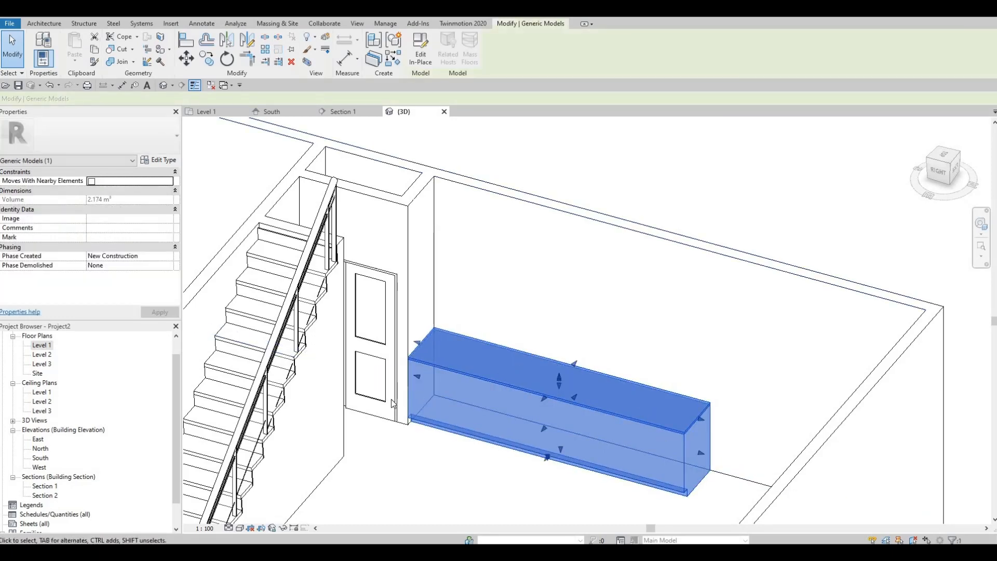
{"action": "key", "text": "Escape"}
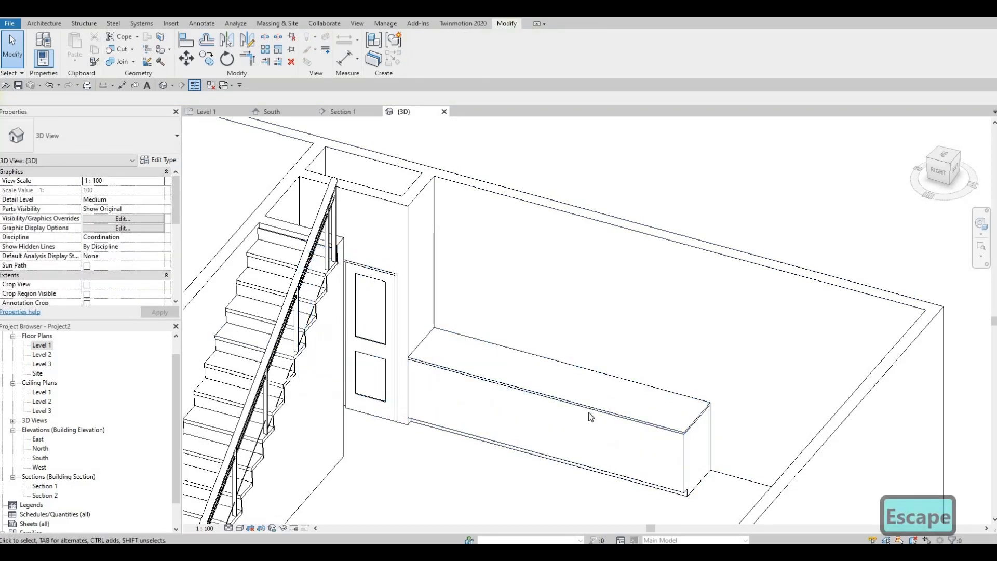
{"action": "middle_click_drag", "start_coordinate": [545, 404], "coordinate": [513, 395]}
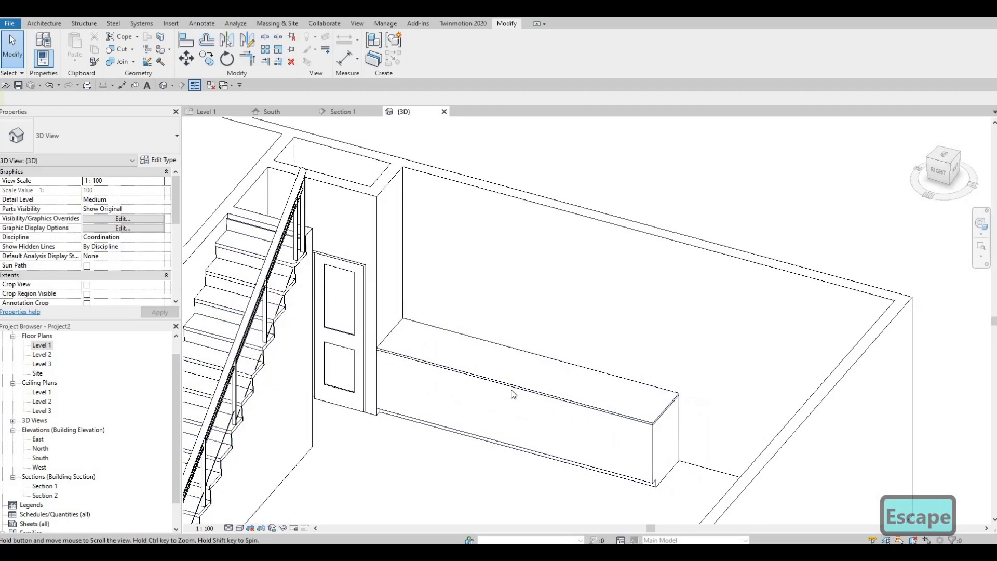
{"action": "scroll", "coordinate": [514, 390], "scroll_direction": "up", "scroll_amount": 2}
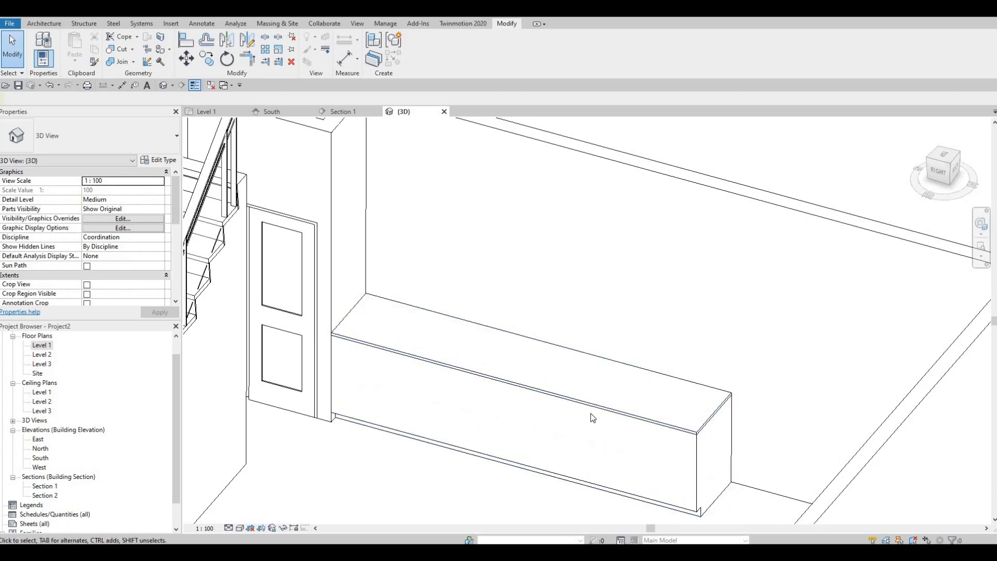
{"action": "key", "text": "F1"}
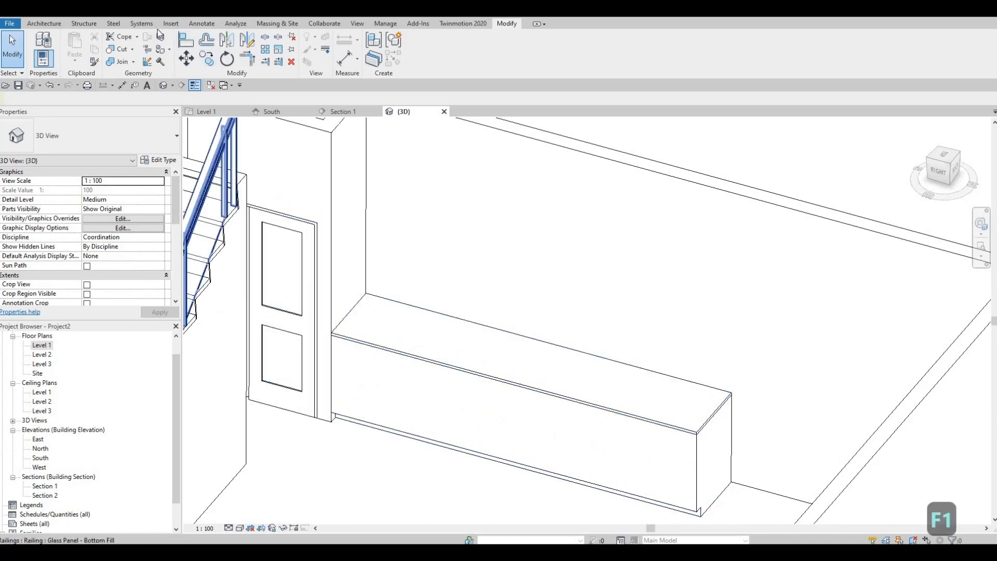
Load the M_Sink Kitchen-Triple family from the Sinks folder into the project
{"action": "left_click", "coordinate": [170, 23]}
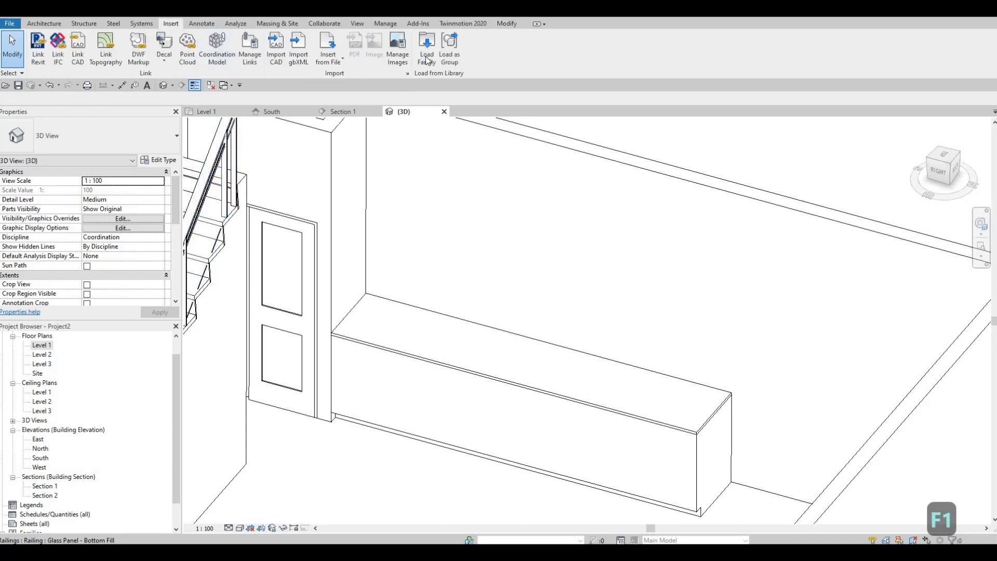
{"action": "left_click", "coordinate": [426, 46]}
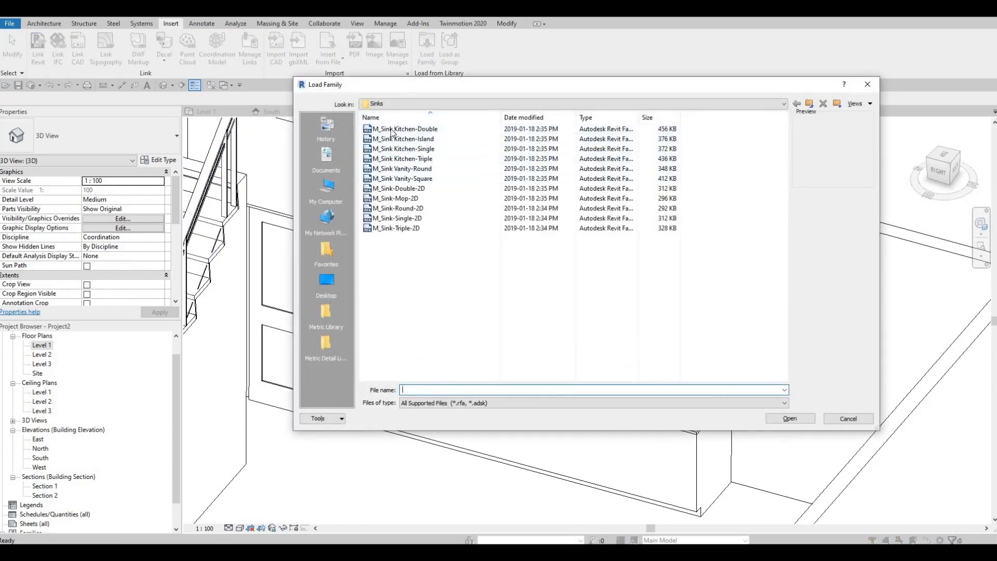
{"action": "left_click", "coordinate": [404, 103]}
{"action": "scroll", "coordinate": [475, 168], "scroll_direction": "up", "scroll_amount": 3}
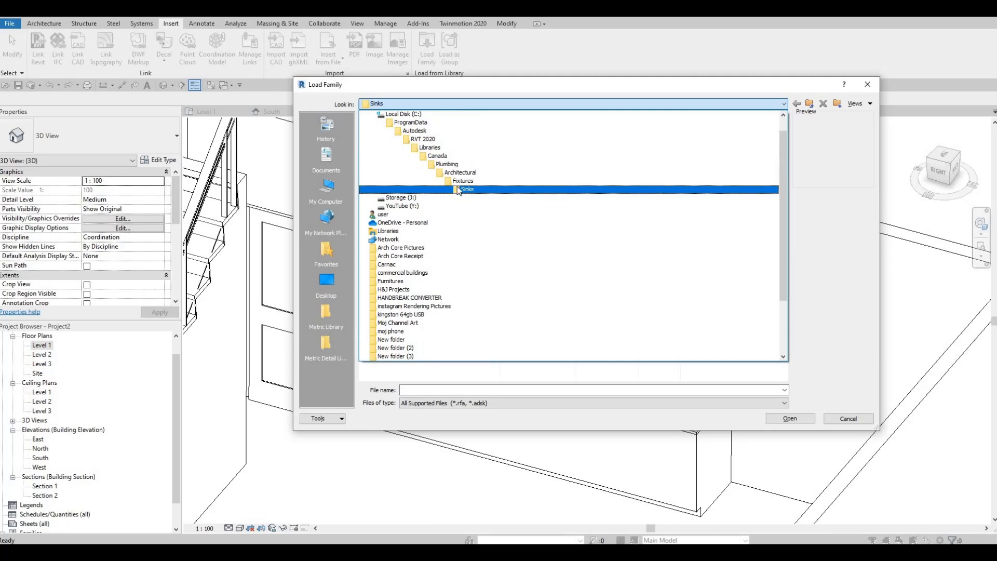
{"action": "key", "text": "Escape"}
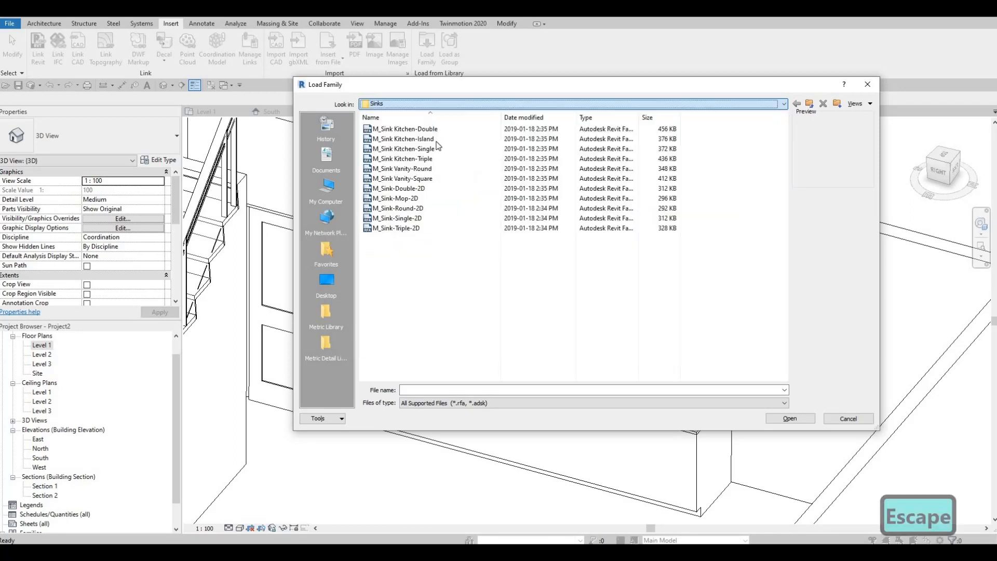
{"action": "left_click", "coordinate": [418, 189]}
{"action": "left_click", "coordinate": [398, 209]}
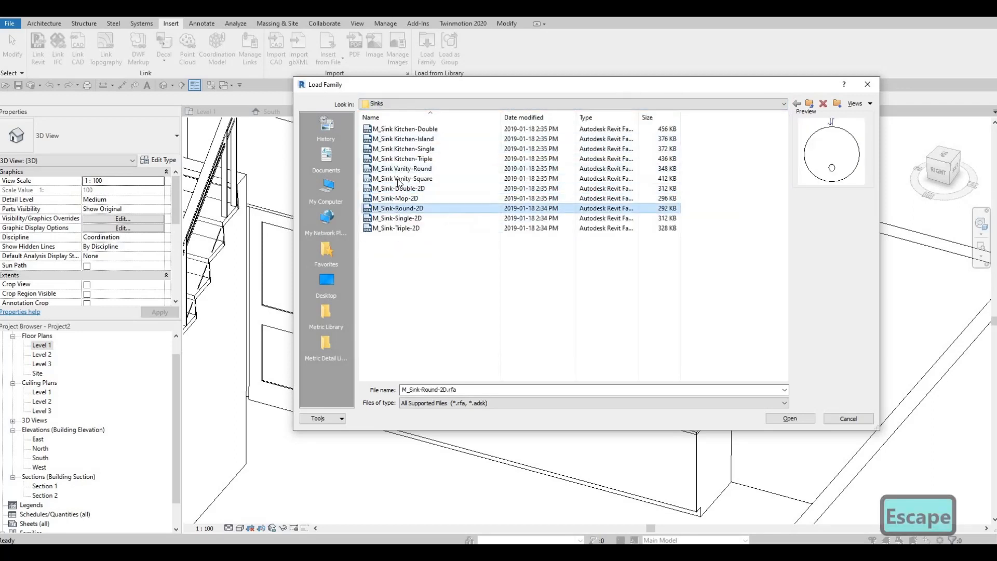
{"action": "left_click", "coordinate": [403, 178]}
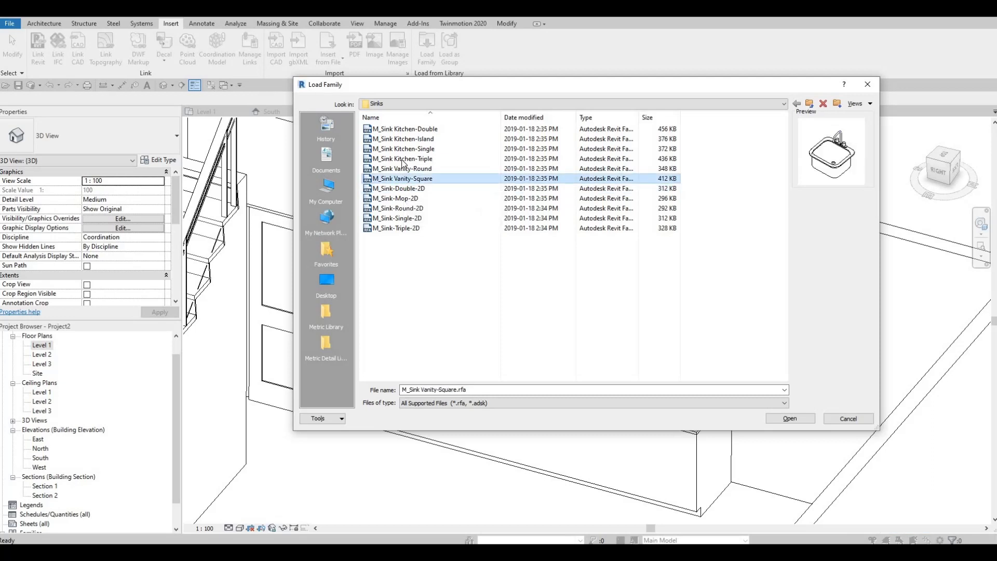
{"action": "left_click", "coordinate": [404, 158]}
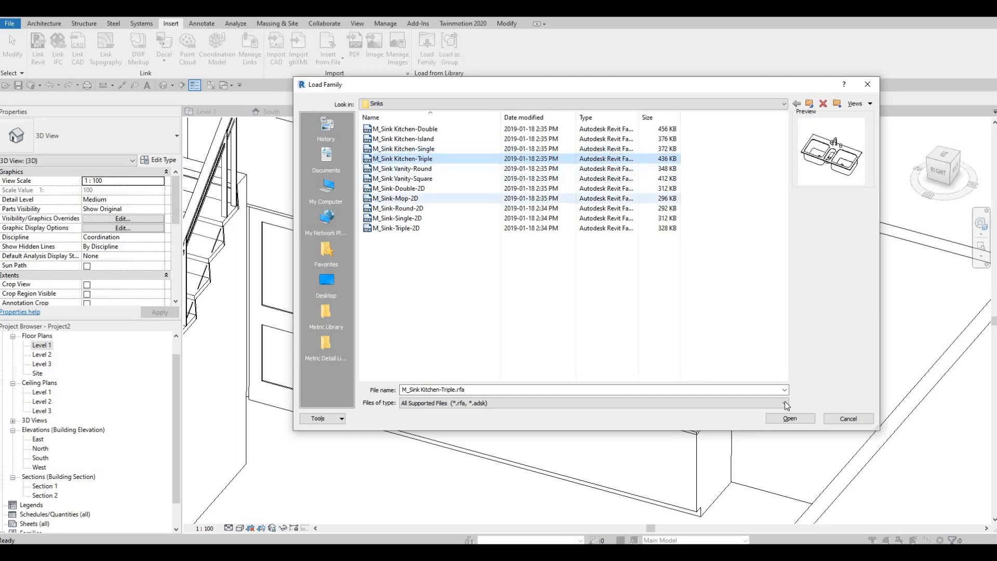
{"action": "left_click", "coordinate": [788, 420]}
{"action": "left_click", "coordinate": [788, 418]}
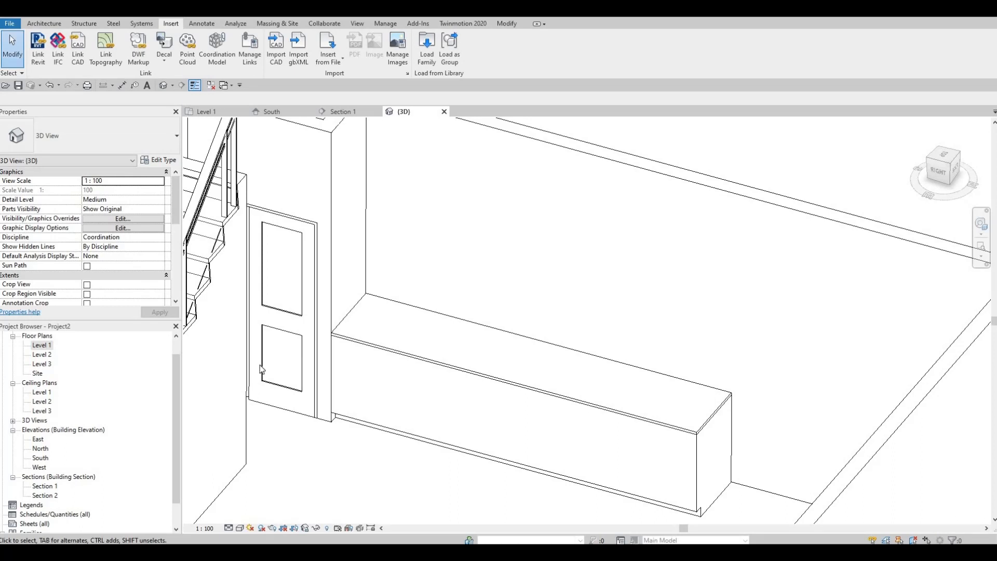
Place an M_Sink Kitchen-Triple, 1100 x 535mm, on the cabinet near mid-length in the Level 1 floor plan, with its faucet toward the exterior wall
{"action": "double_click", "coordinate": [43, 346]}
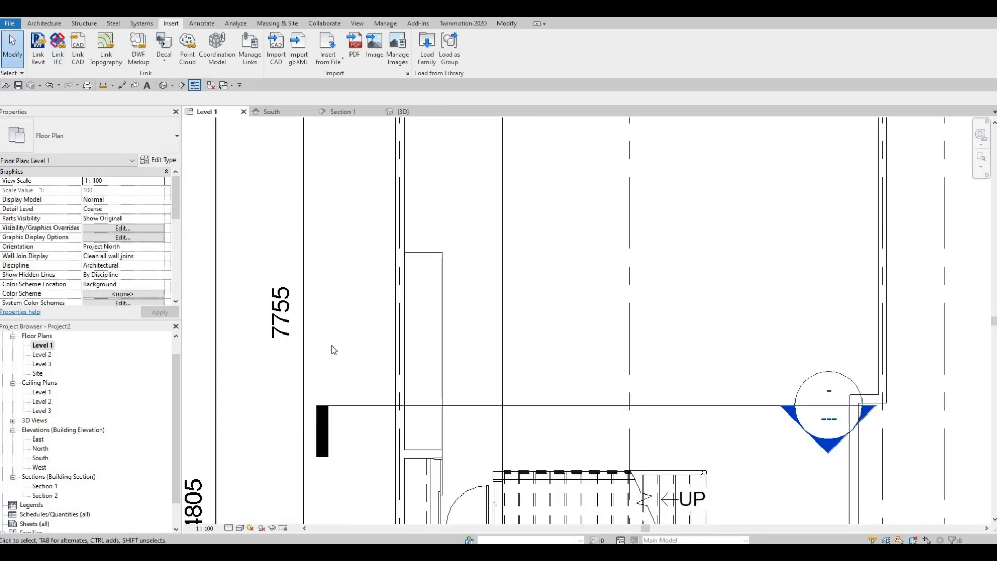
{"action": "key", "text": "c"}
{"action": "key", "text": "m"}
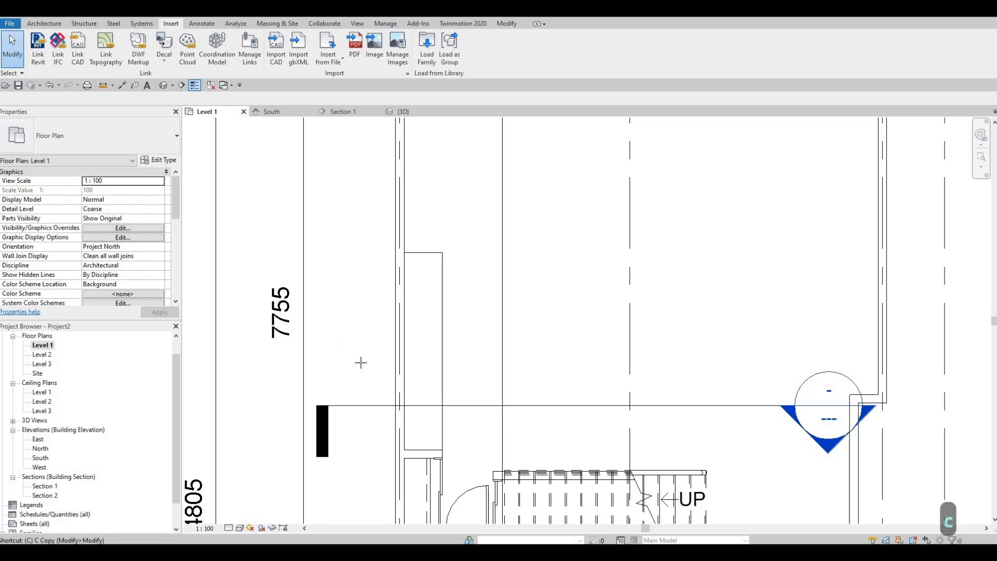
{"action": "key", "text": "space"}
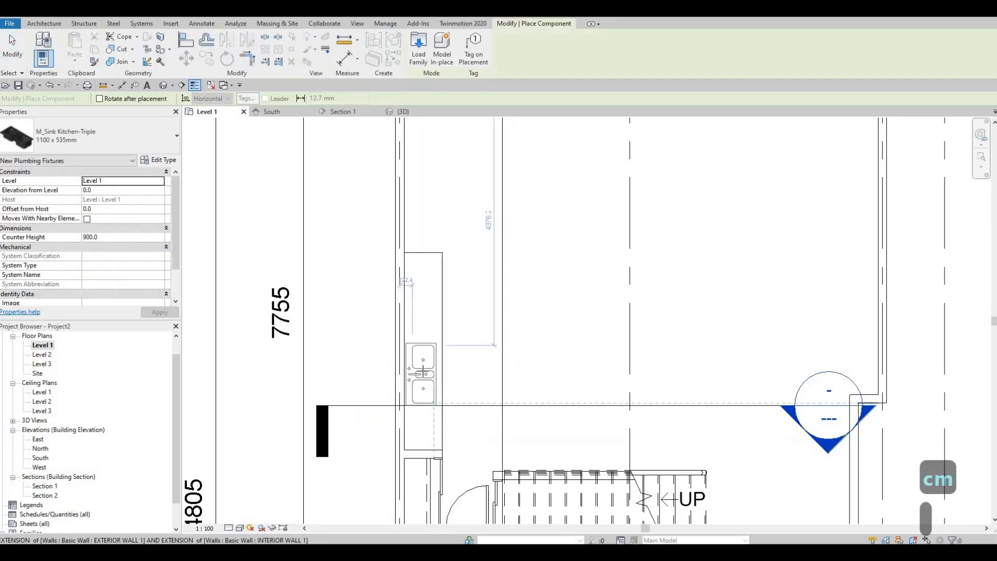
{"action": "scroll", "coordinate": [425, 372], "scroll_direction": "up", "scroll_amount": 1}
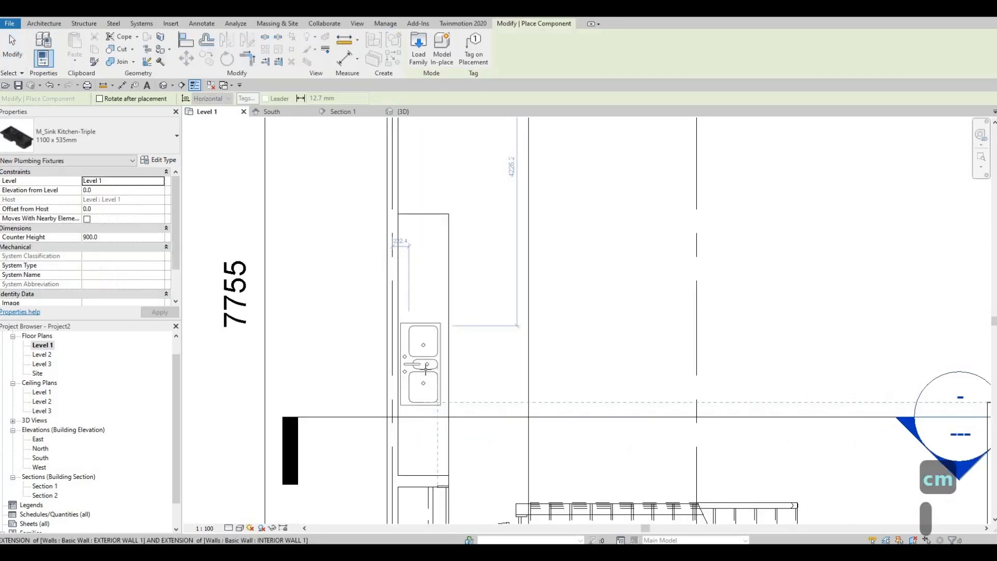
{"action": "scroll", "coordinate": [426, 368], "scroll_direction": "up", "scroll_amount": 1}
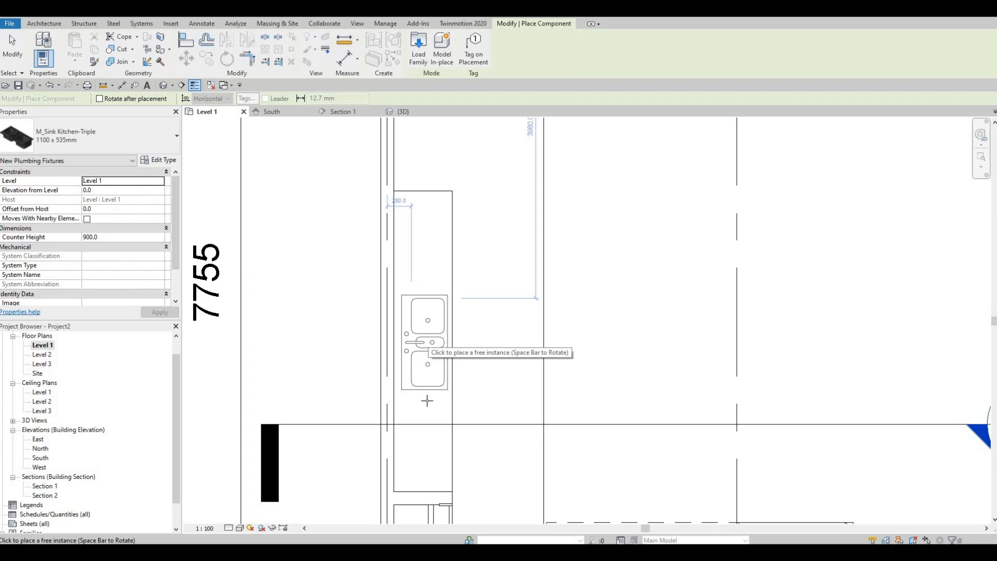
{"action": "key", "text": "Escape"}
{"action": "key", "text": "Escape"}
{"action": "key", "text": "Escape"}
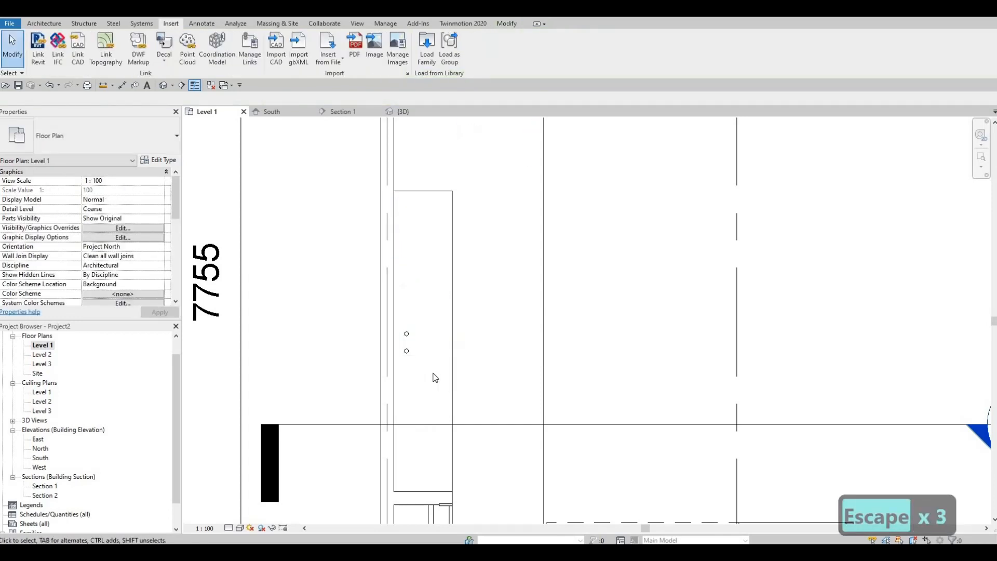
Open the Section 2 view from its section mark in the Level 1 floor plan
{"action": "scroll", "coordinate": [468, 327], "scroll_direction": "down", "scroll_amount": 4}
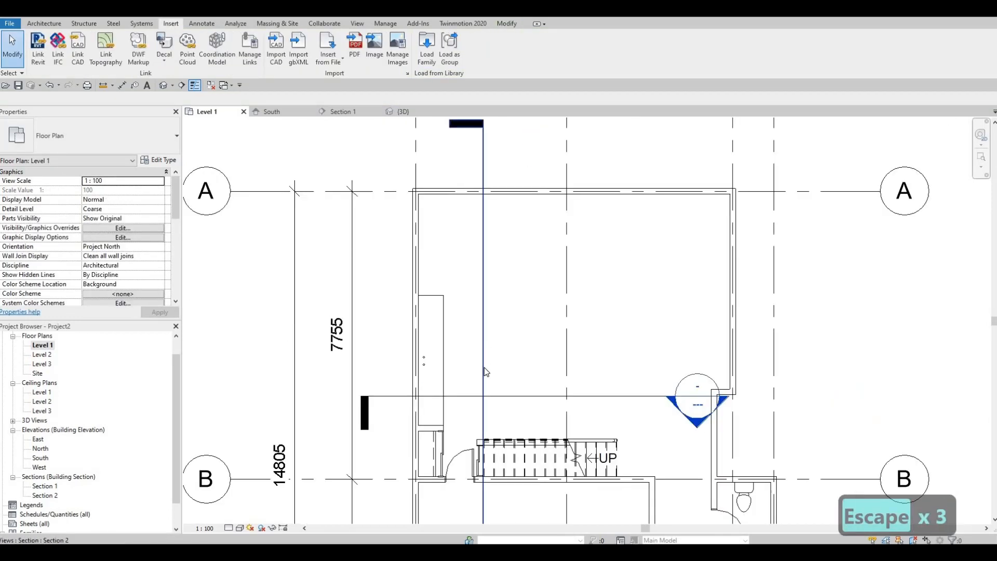
{"action": "scroll", "coordinate": [480, 312], "scroll_direction": "down", "scroll_amount": 2}
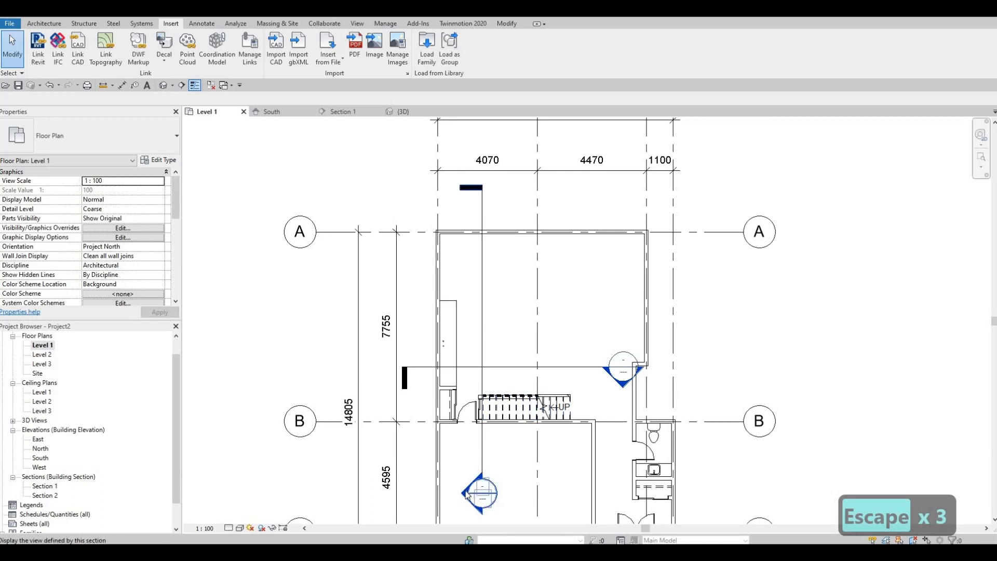
{"action": "double_click", "coordinate": [467, 493]}
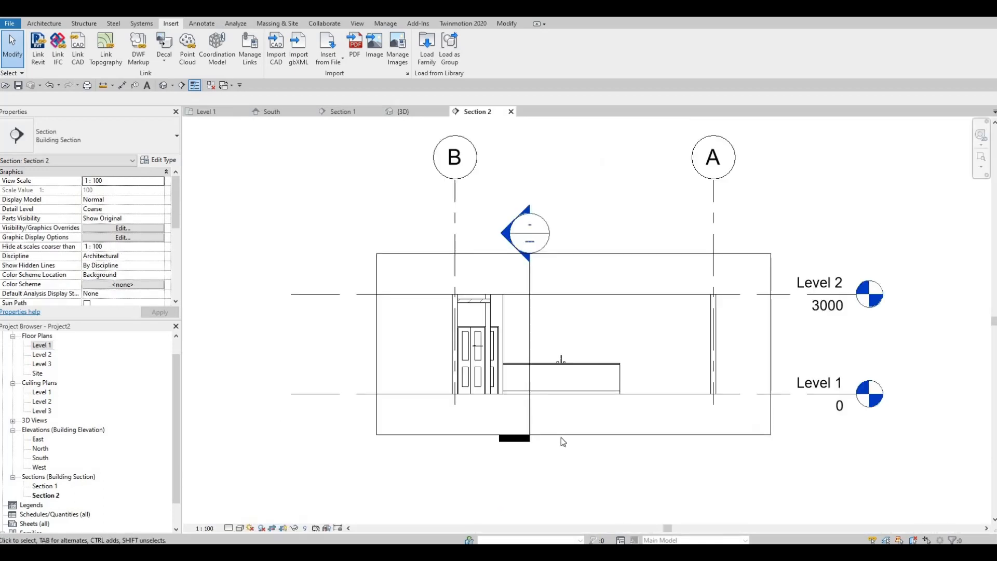
Nudge the kitchen sink upward in Section 2 until its rim sits clear above the cabinet's top slab
{"action": "scroll", "coordinate": [559, 367], "scroll_direction": "up", "scroll_amount": 5}
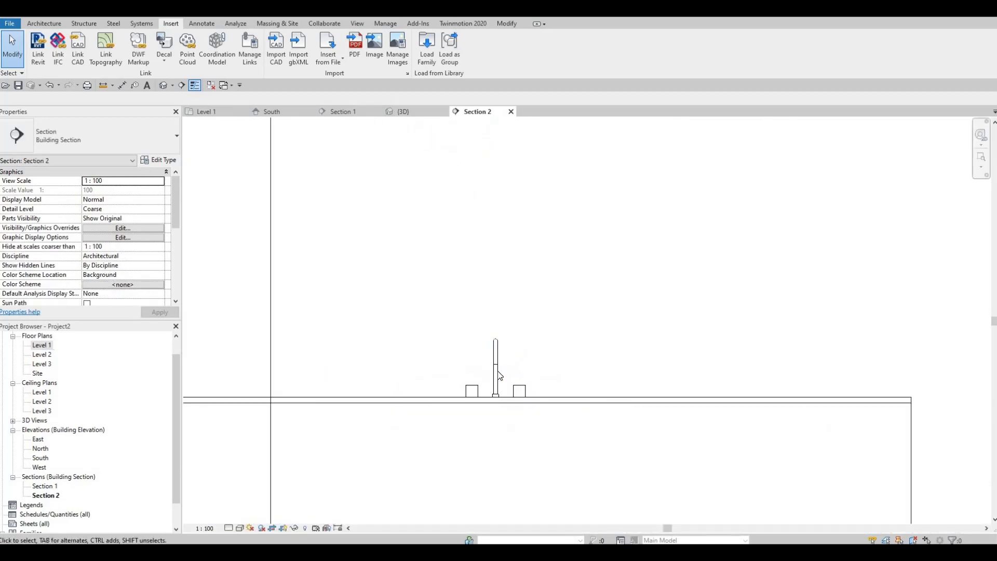
{"action": "left_click", "coordinate": [501, 396]}
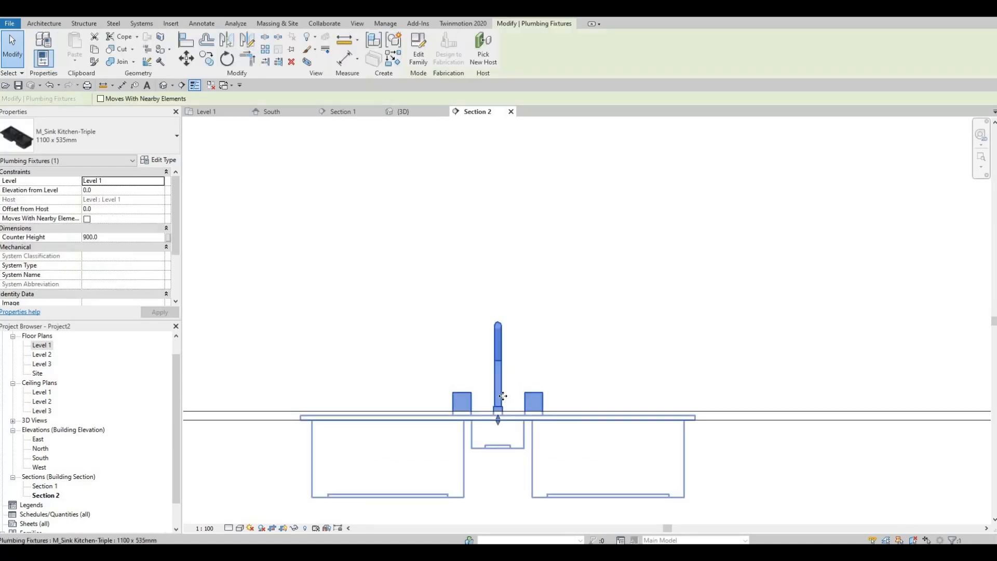
{"action": "key", "text": "Up"}
{"action": "key", "text": "Up"}
{"action": "key", "text": "Up"}
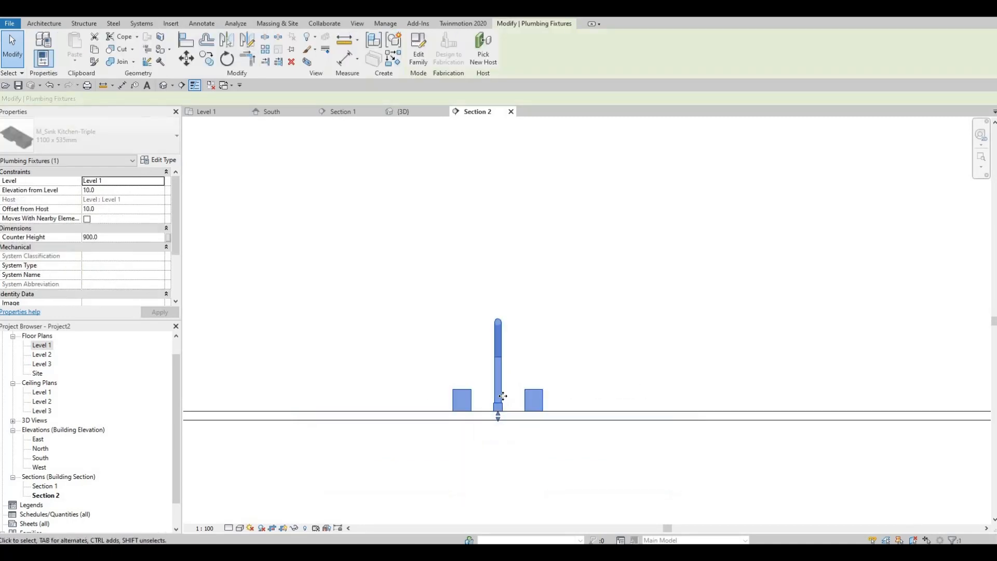
{"action": "key", "text": "Up"}
{"action": "key", "text": "Up"}
{"action": "key", "text": "Up"}
{"action": "key", "text": "Up"}
{"action": "key", "text": "Up"}
{"action": "key", "text": "Up"}
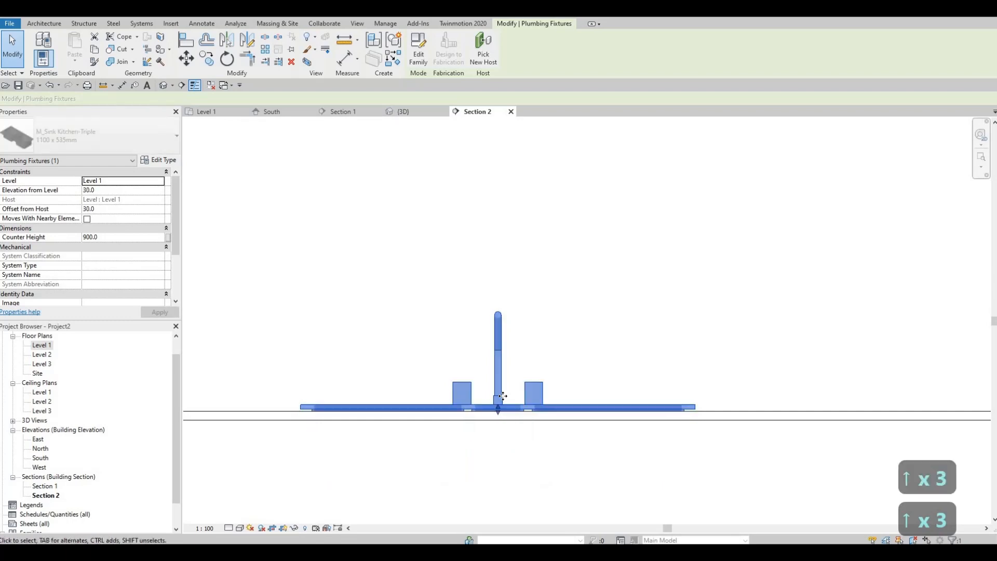
{"action": "key", "text": "Up"}
{"action": "key", "text": "Escape"}
{"action": "key", "text": "Escape"}
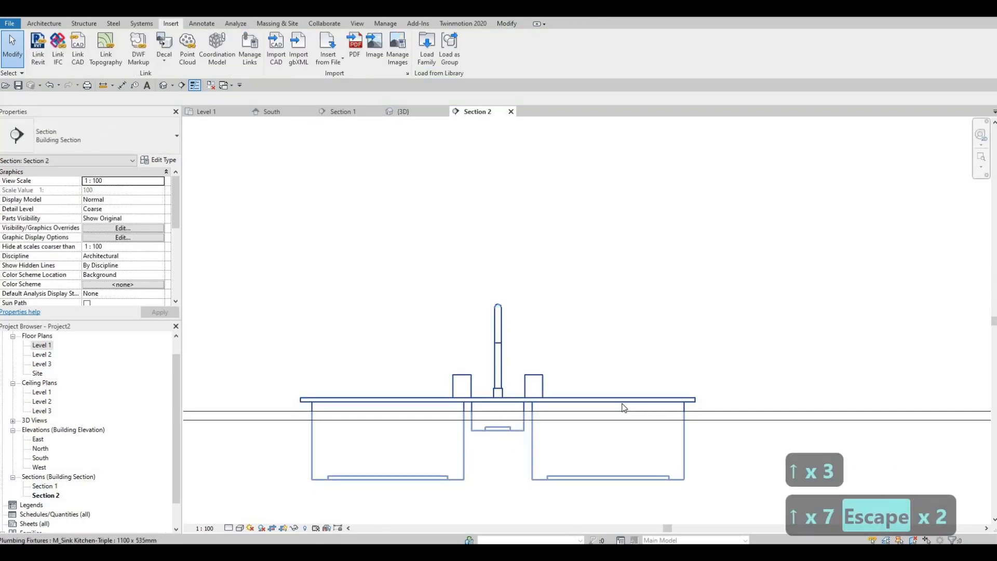
Align the underside of the sink's rim with the upper face of the cabinet's top slab
{"action": "key", "text": "a"}
{"action": "key", "text": "l"}
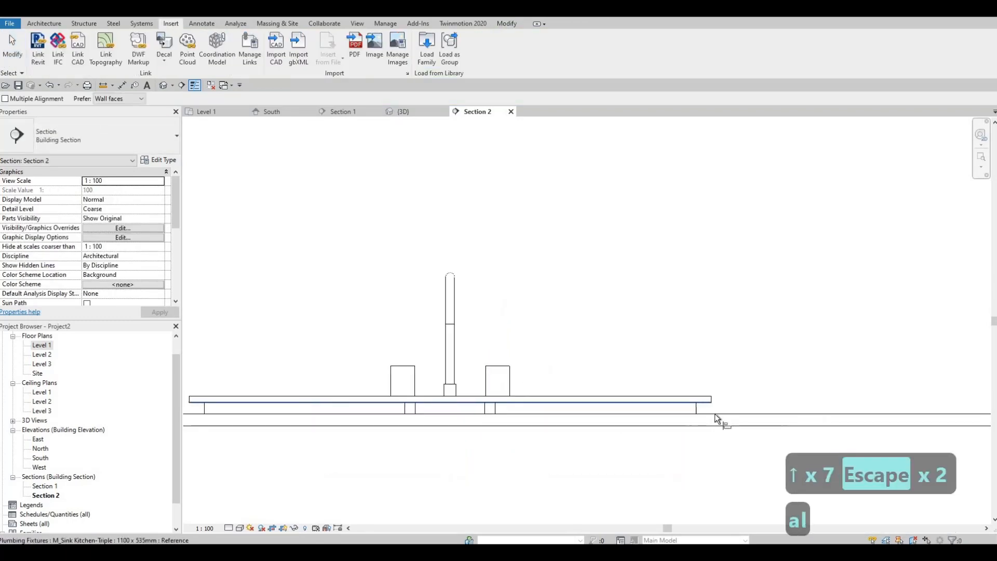
{"action": "left_click", "coordinate": [714, 413]}
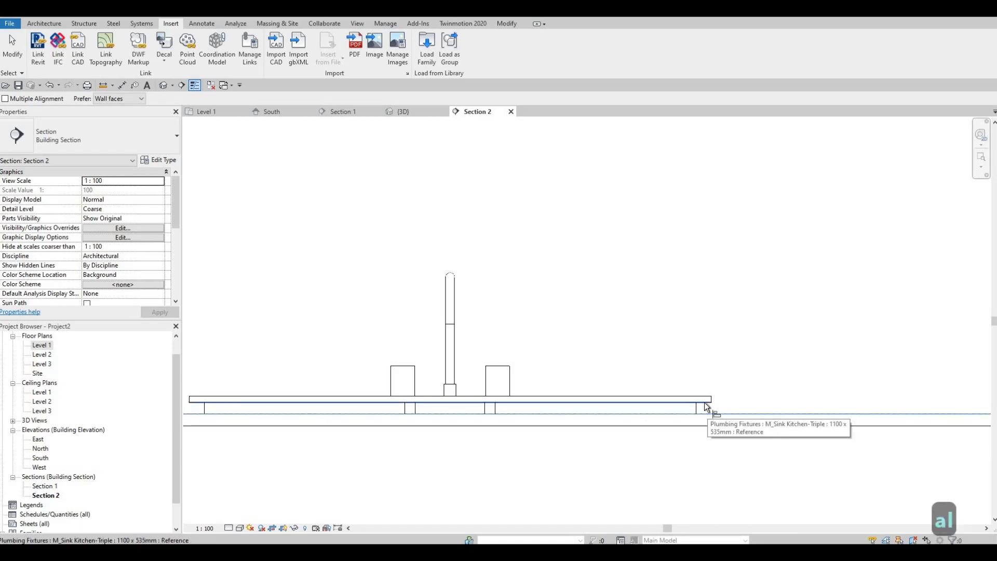
{"action": "left_click", "coordinate": [577, 405]}
{"action": "scroll", "coordinate": [596, 412], "scroll_direction": "down", "scroll_amount": 2}
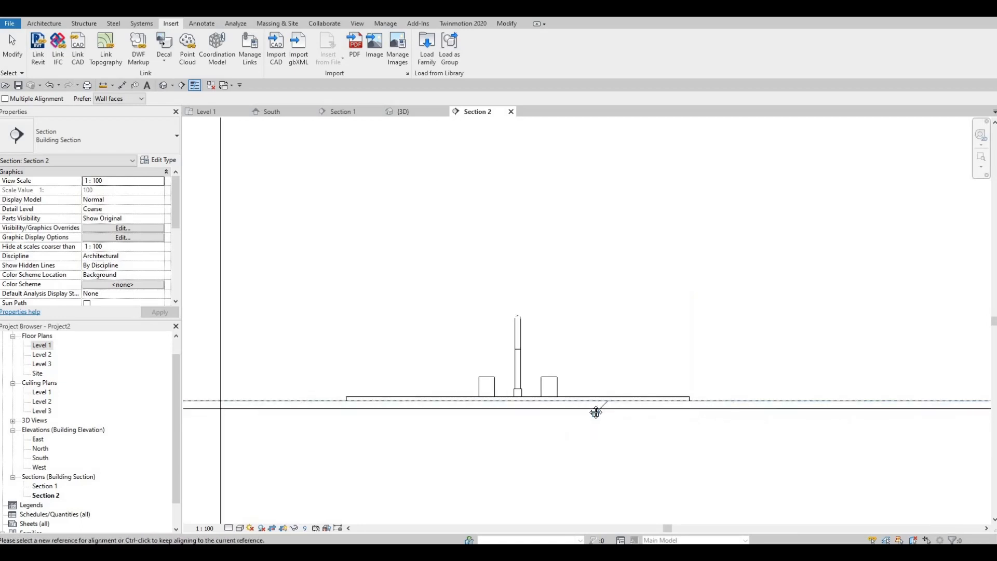
{"action": "key", "text": "Escape"}
{"action": "key", "text": "Escape"}
{"action": "middle_click_drag", "start_coordinate": [596, 412], "coordinate": [597, 368]}
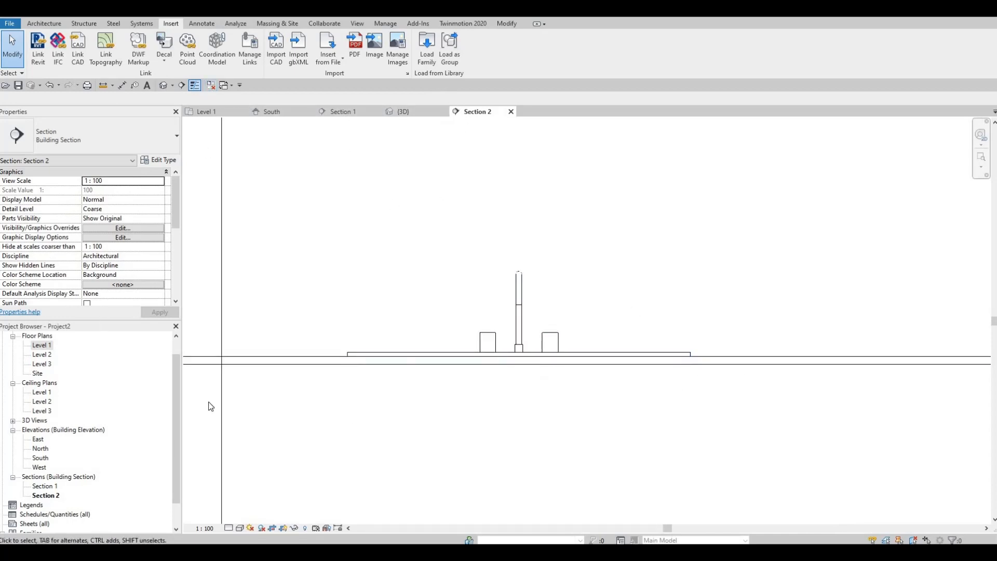
Open the Level 1 floor plan and start editing the cabinet in place
{"action": "double_click", "coordinate": [43, 347]}
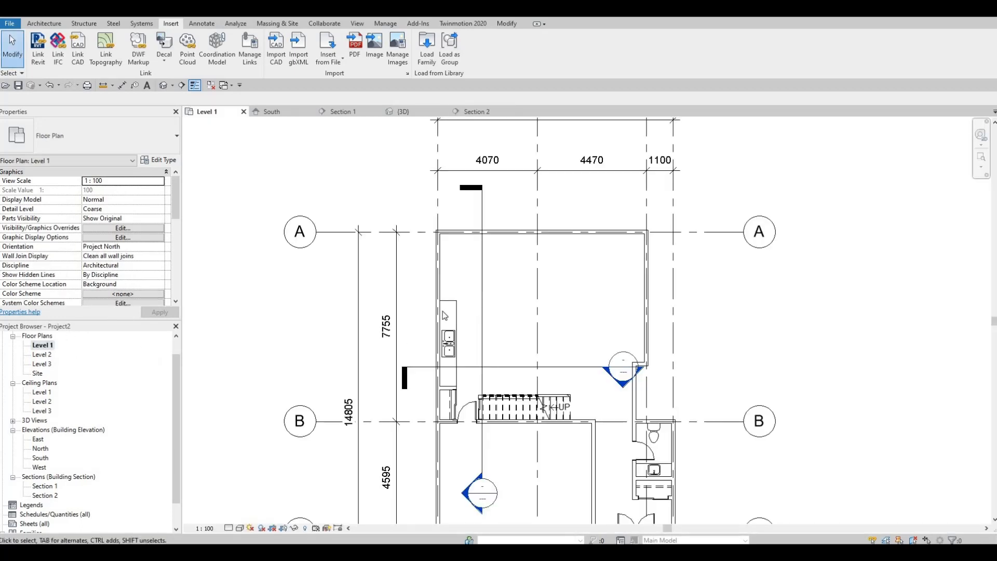
{"action": "scroll", "coordinate": [482, 249], "scroll_direction": "up", "scroll_amount": 5}
{"action": "scroll", "coordinate": [481, 248], "scroll_direction": "up", "scroll_amount": 3}
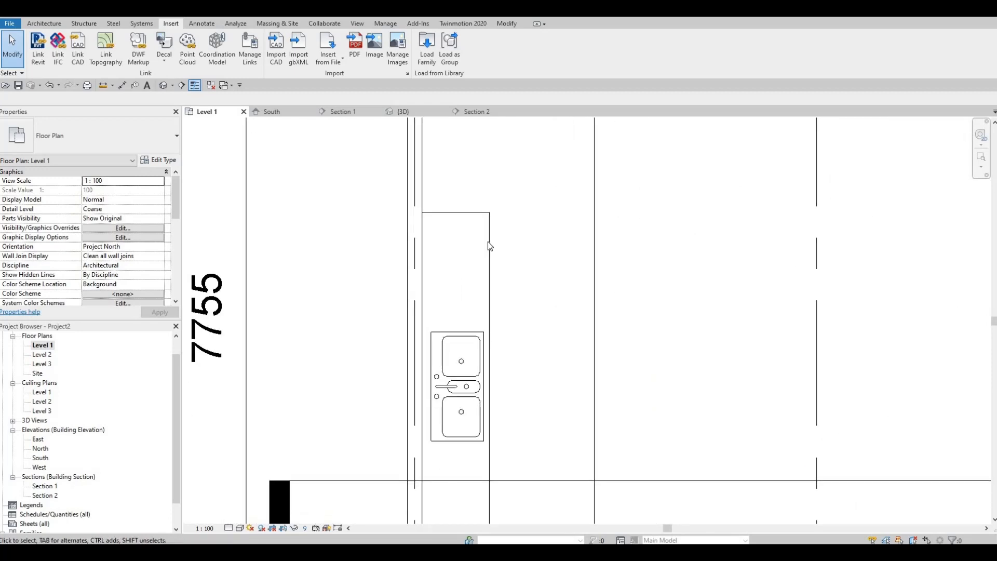
{"action": "left_click", "coordinate": [488, 241]}
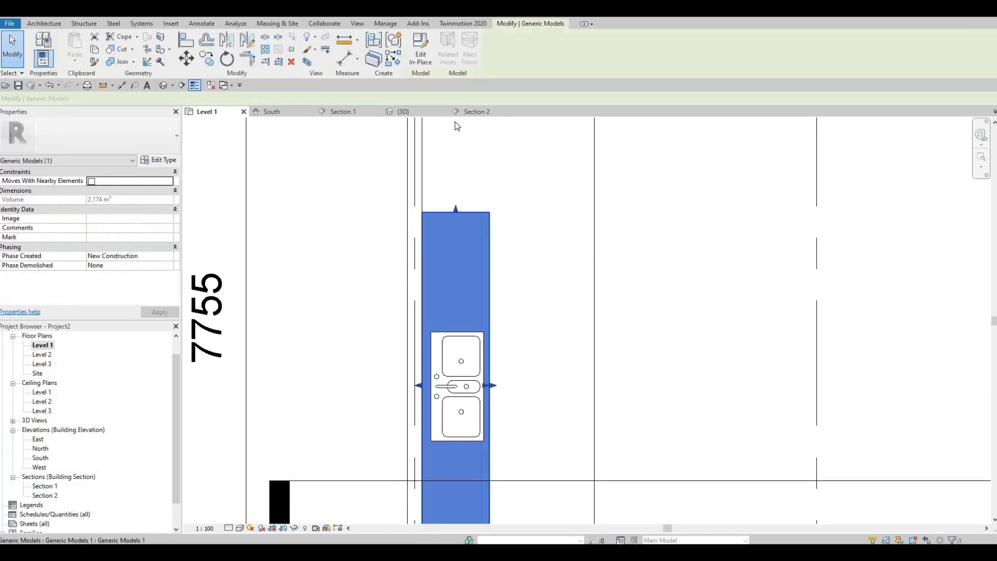
{"action": "left_click", "coordinate": [422, 52]}
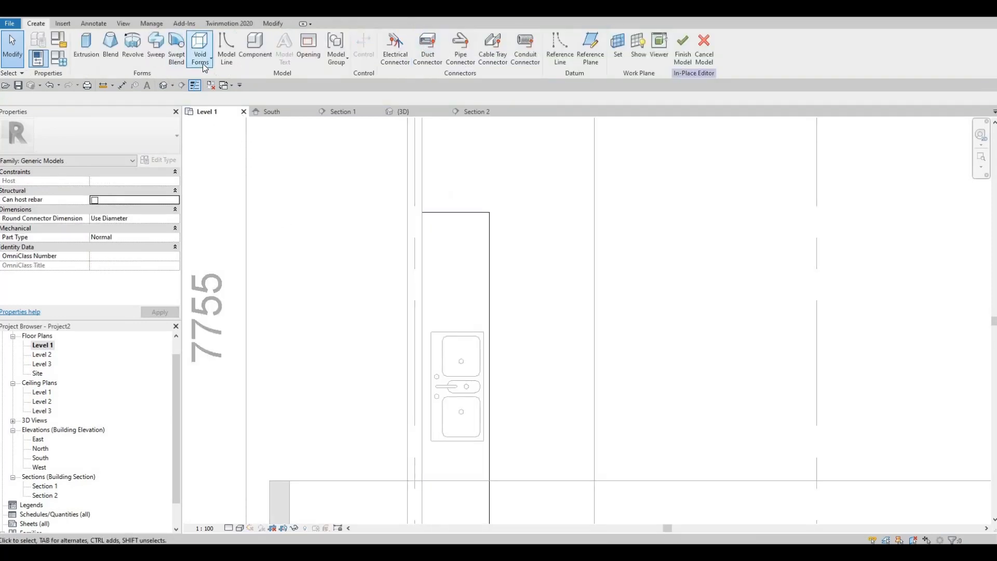
Set the work plane by picking a plane on the cabinet's extrusion at its front edge
{"action": "left_click", "coordinate": [623, 58]}
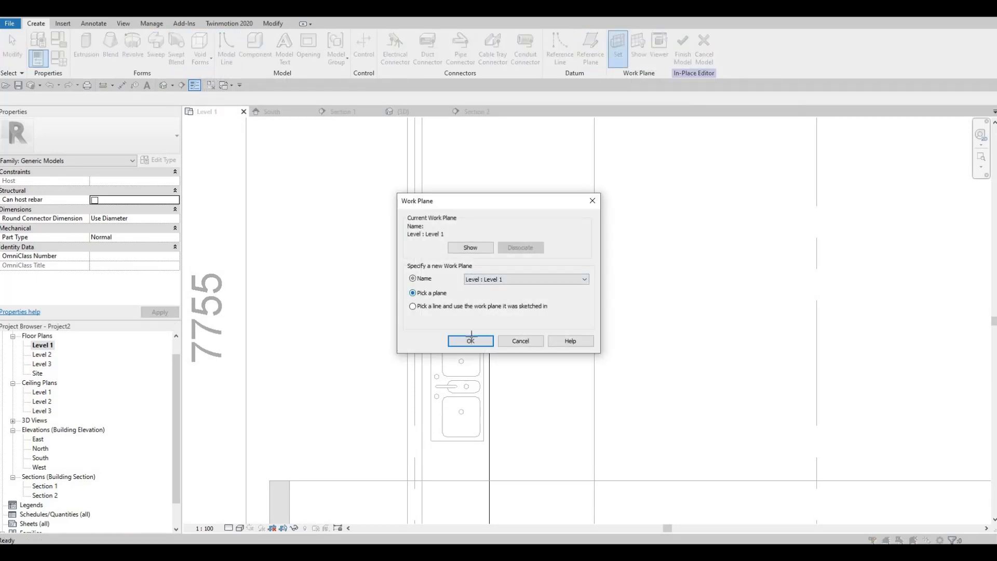
{"action": "key", "text": "Return"}
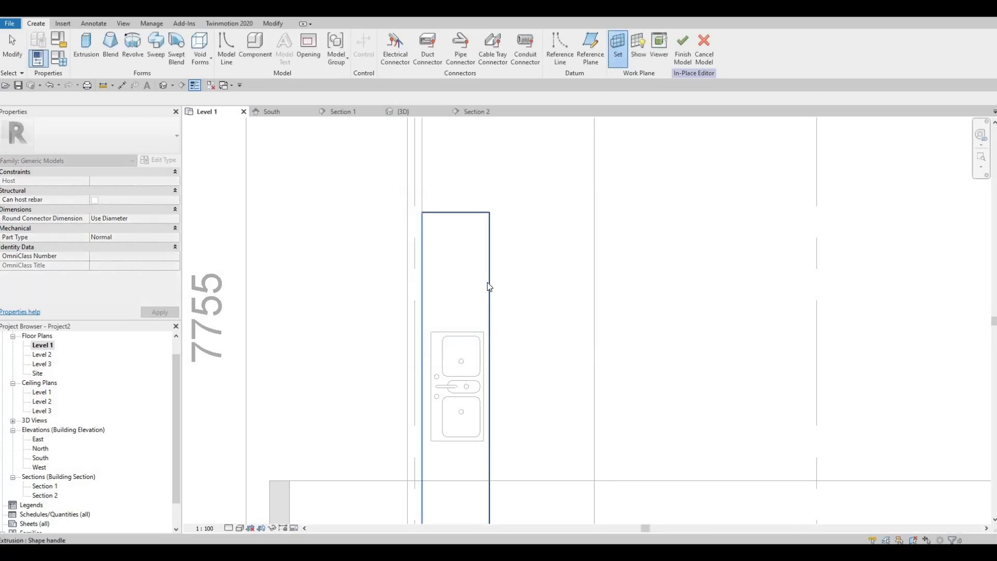
{"action": "left_click", "coordinate": [488, 285]}
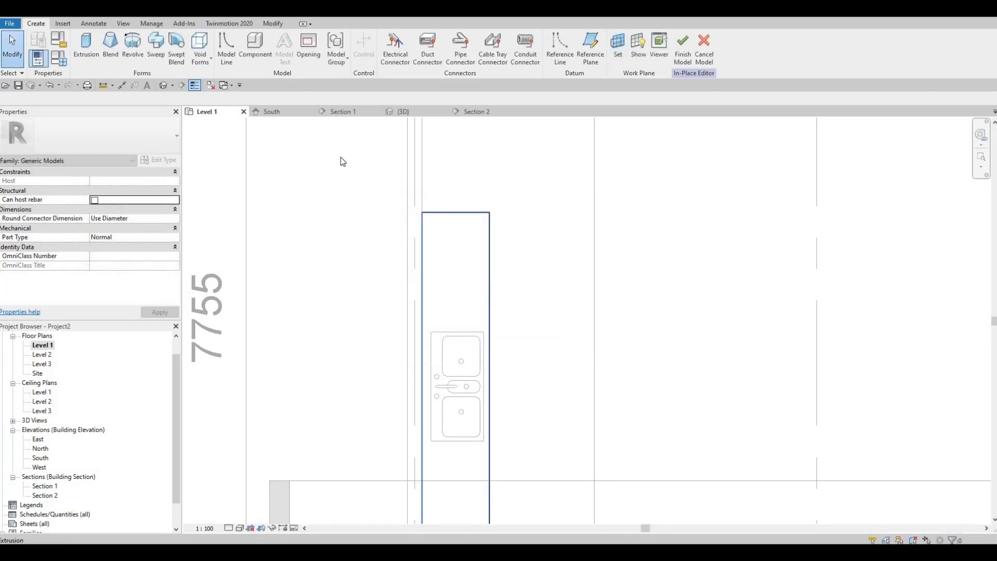
Create a 25 mm deep void extrusion from a rectangle enclosing all three sink bowls, leaving out the rim and faucet
{"action": "left_click", "coordinate": [200, 49]}
{"action": "left_click", "coordinate": [223, 77]}
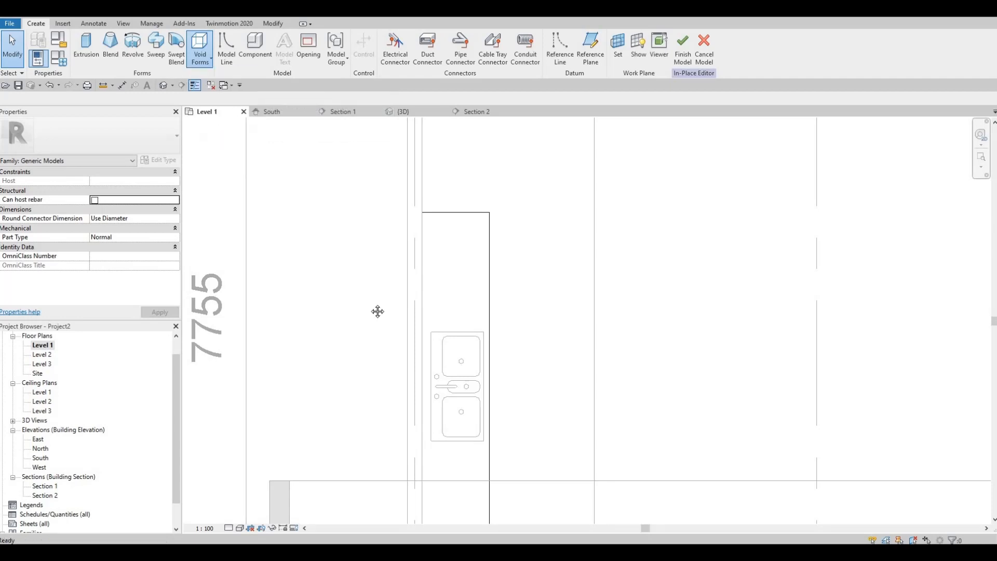
{"action": "scroll", "coordinate": [450, 229], "scroll_direction": "up", "scroll_amount": 5}
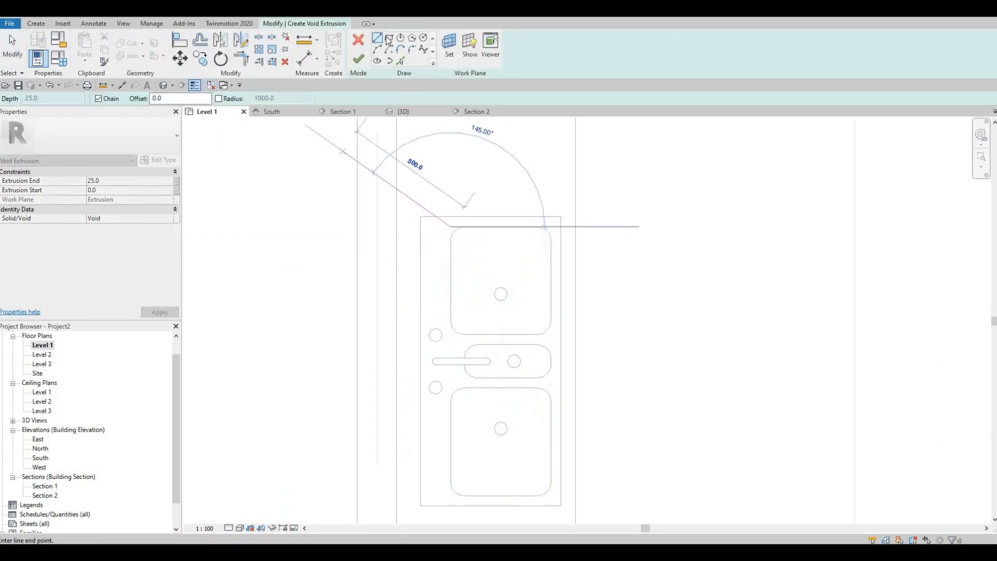
{"action": "key", "text": "Escape"}
{"action": "left_click", "coordinate": [450, 226]}
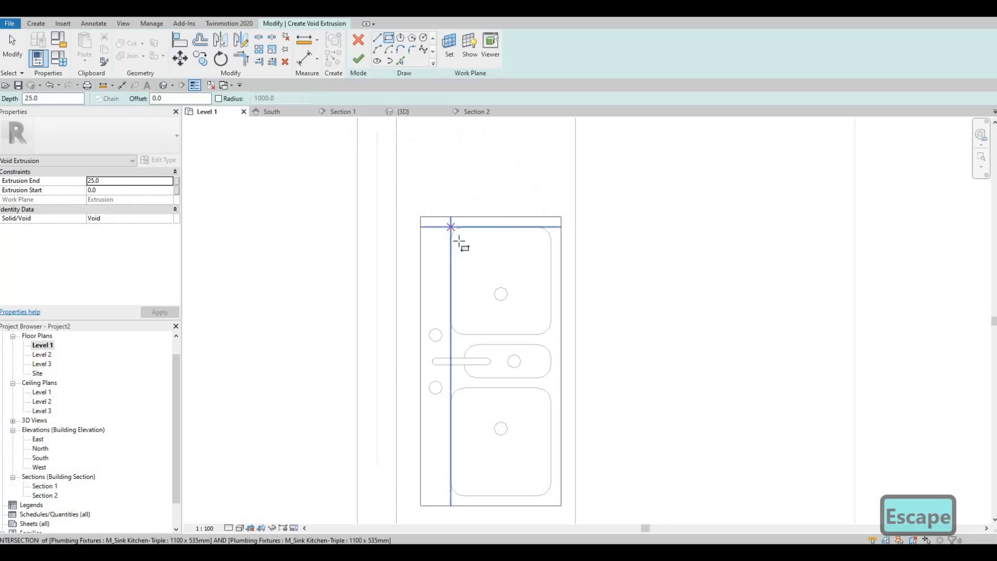
{"action": "left_click", "coordinate": [552, 496]}
{"action": "key", "text": "Escape"}
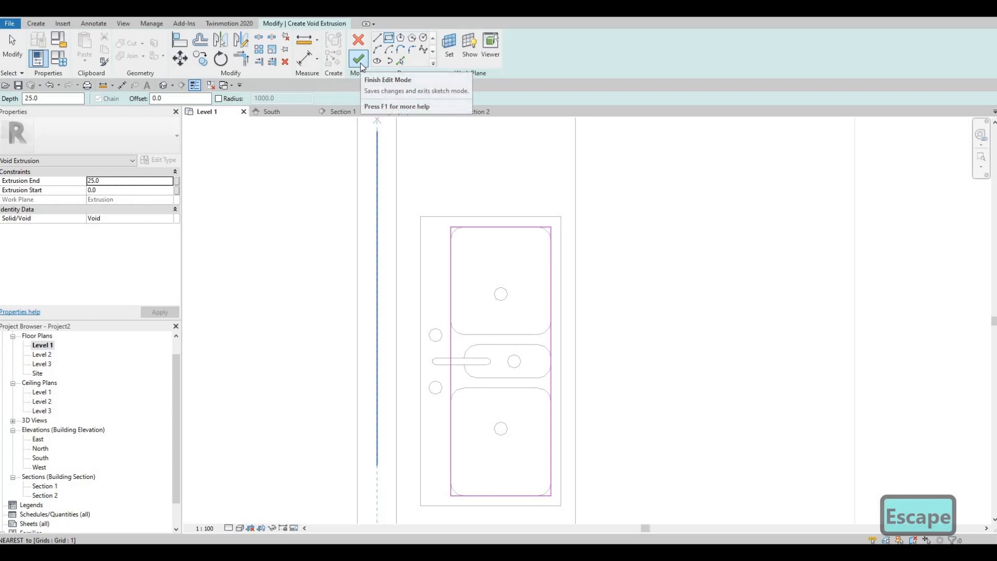
{"action": "left_click", "coordinate": [359, 59]}
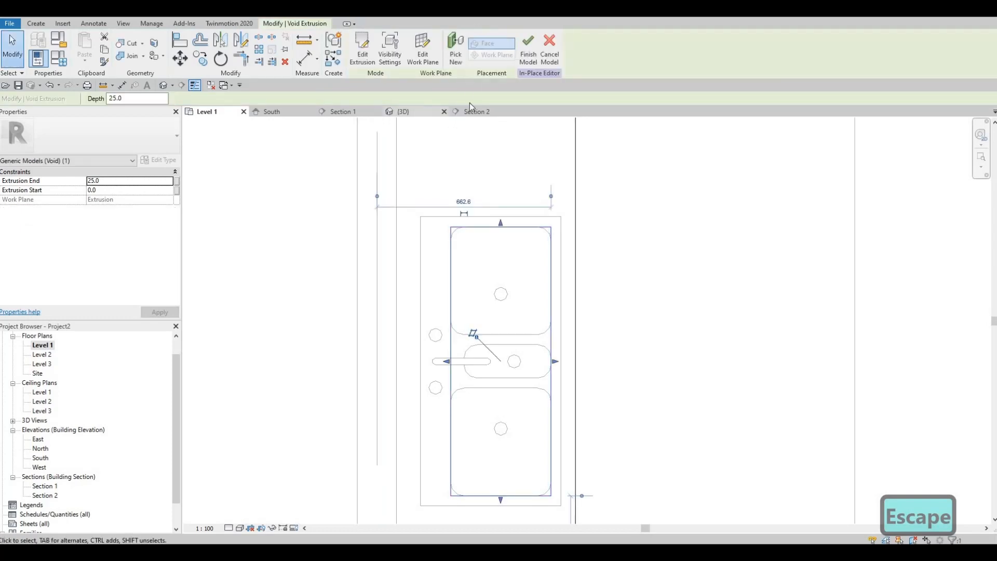
Stretch the sink void vertically in the 3D view to an extrusion end of about 355 mm and start of about -76 mm
{"action": "left_click", "coordinate": [403, 111]}
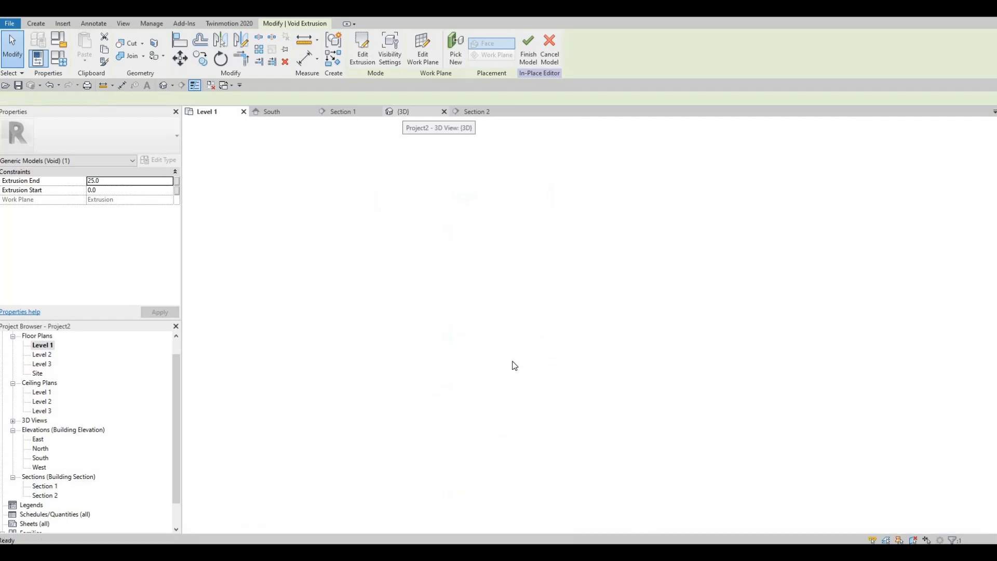
{"action": "scroll", "coordinate": [535, 343], "scroll_direction": "up", "scroll_amount": 5}
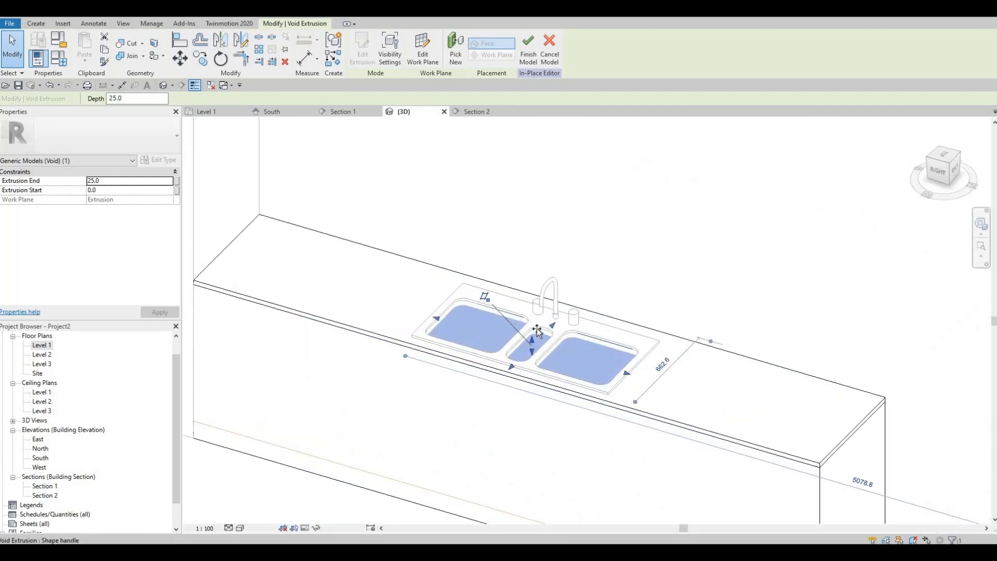
{"action": "left_click_drag", "start_coordinate": [538, 331], "coordinate": [540, 356]}
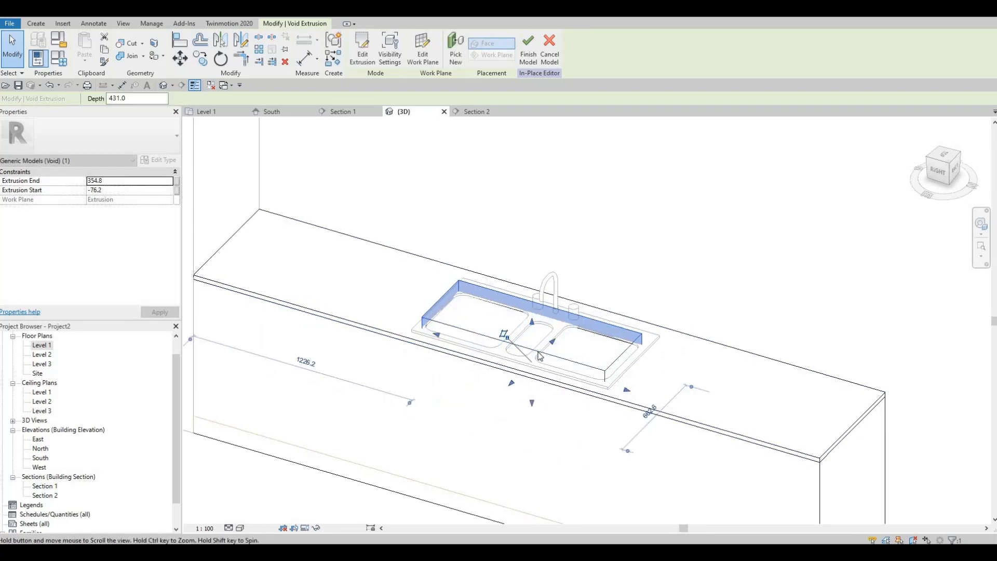
{"action": "middle_click_drag", "start_coordinate": [541, 356], "coordinate": [527, 306]}
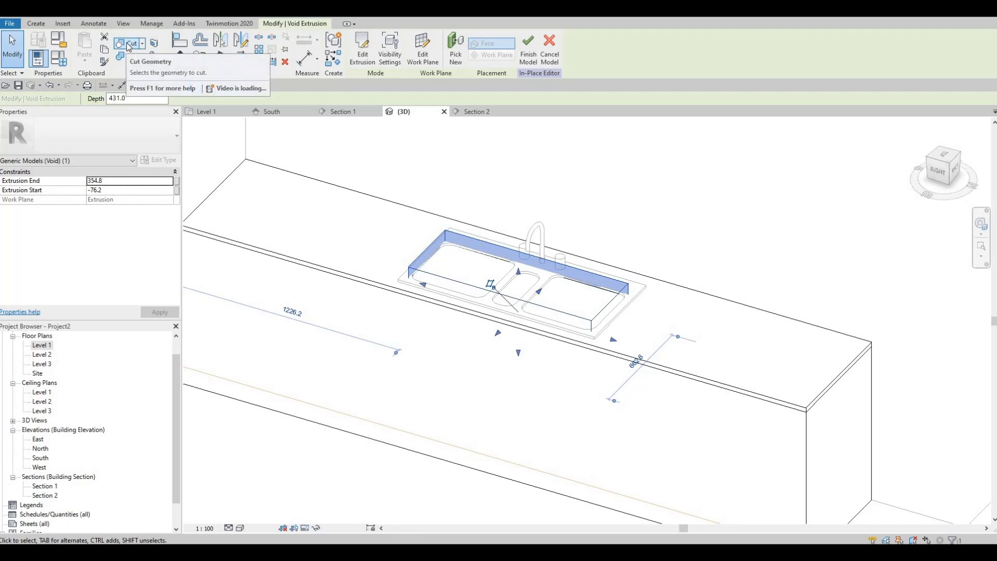
Check the sink opening from several angles with Cut Geometry active and finish the in-place cabinet model
{"action": "left_click", "coordinate": [129, 46]}
{"action": "middle_click_drag", "start_coordinate": [422, 357], "coordinate": [555, 273], "text": "shift"}
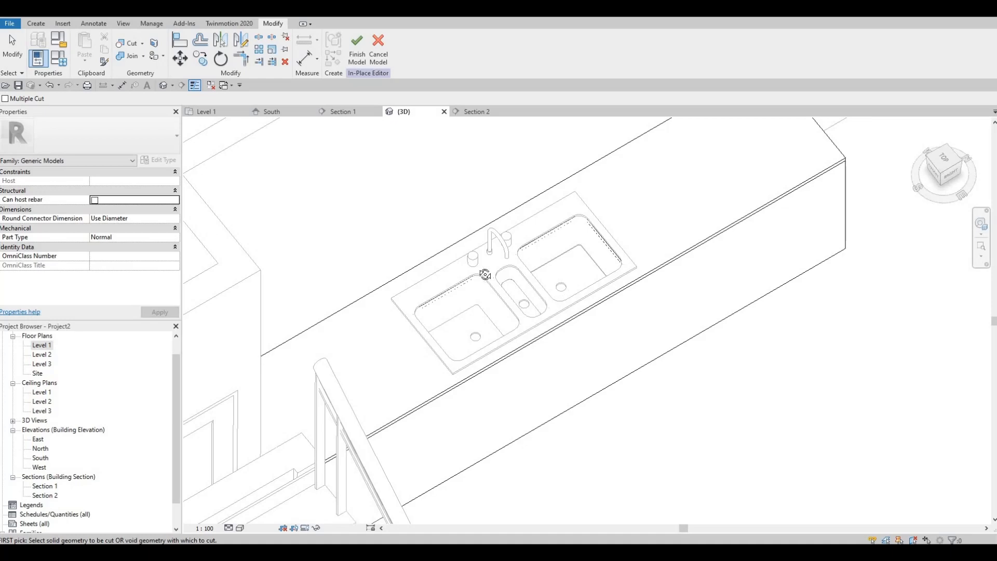
{"action": "middle_click_drag", "start_coordinate": [485, 274], "coordinate": [338, 272], "text": "shift"}
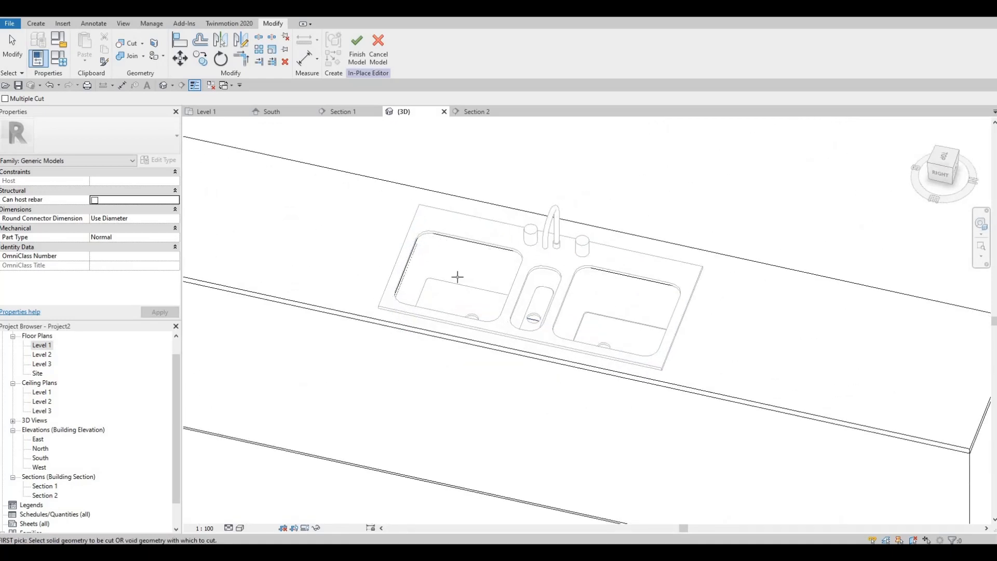
{"action": "mouse_move", "coordinate": [457, 277]}
{"action": "middle_mouse_down", "text": "shift"}
{"action": "mouse_move", "coordinate": [548, 237]}
{"action": "mouse_move", "coordinate": [643, 341]}
{"action": "mouse_move", "coordinate": [452, 295]}
{"action": "middle_mouse_up", "text": "shift"}
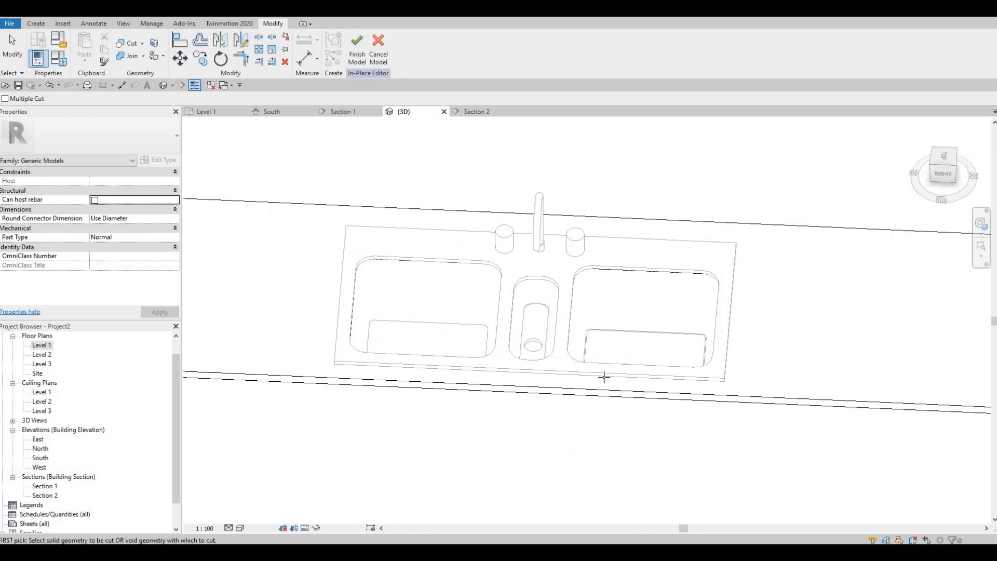
{"action": "middle_click_drag", "start_coordinate": [562, 365], "coordinate": [344, 139], "text": "shift"}
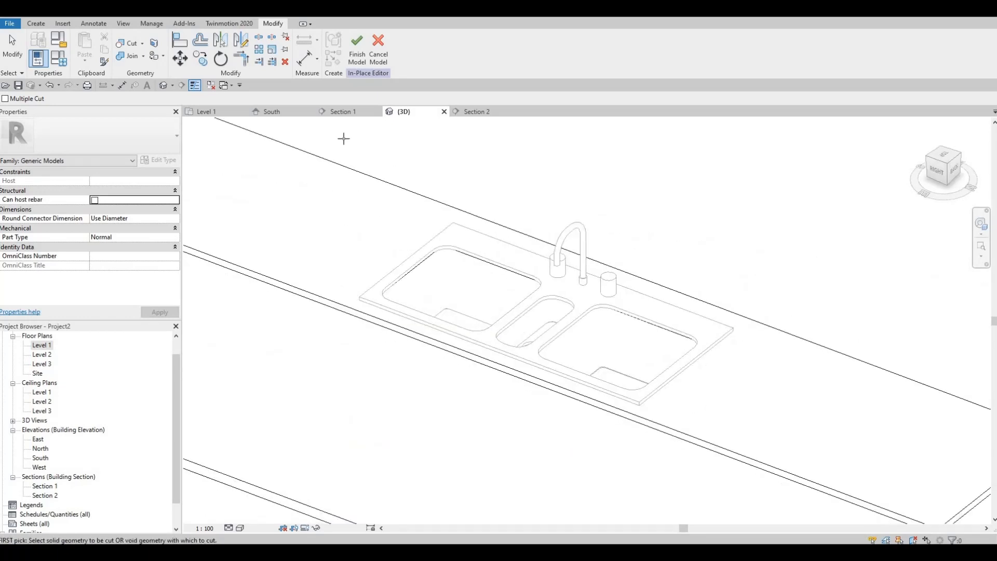
{"action": "left_click", "coordinate": [356, 59]}
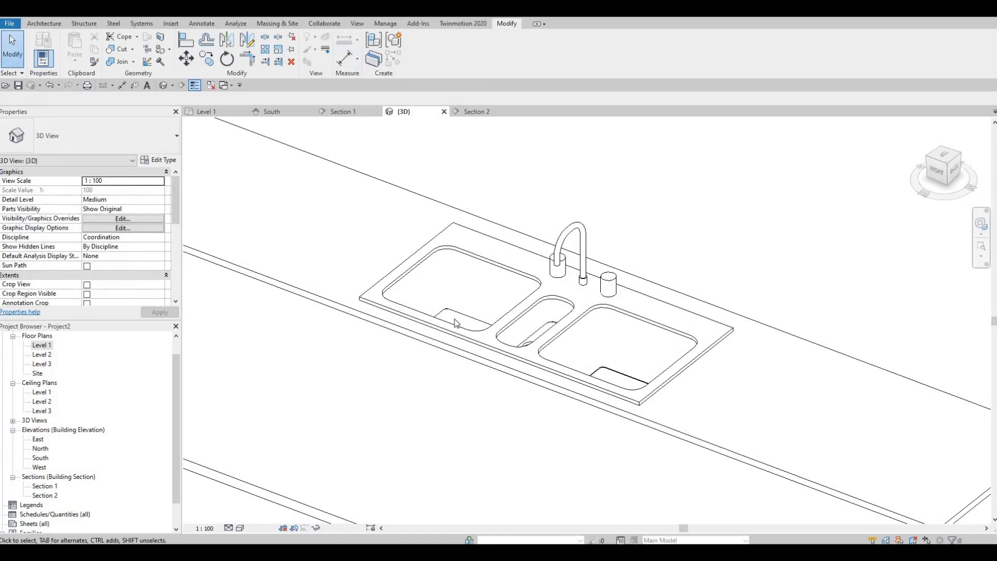
Examine the cabinet and its fitted sink from several angles in 3D and open the Level 1 floor plan
{"action": "middle_click_drag", "start_coordinate": [585, 339], "coordinate": [580, 319], "text": "shift"}
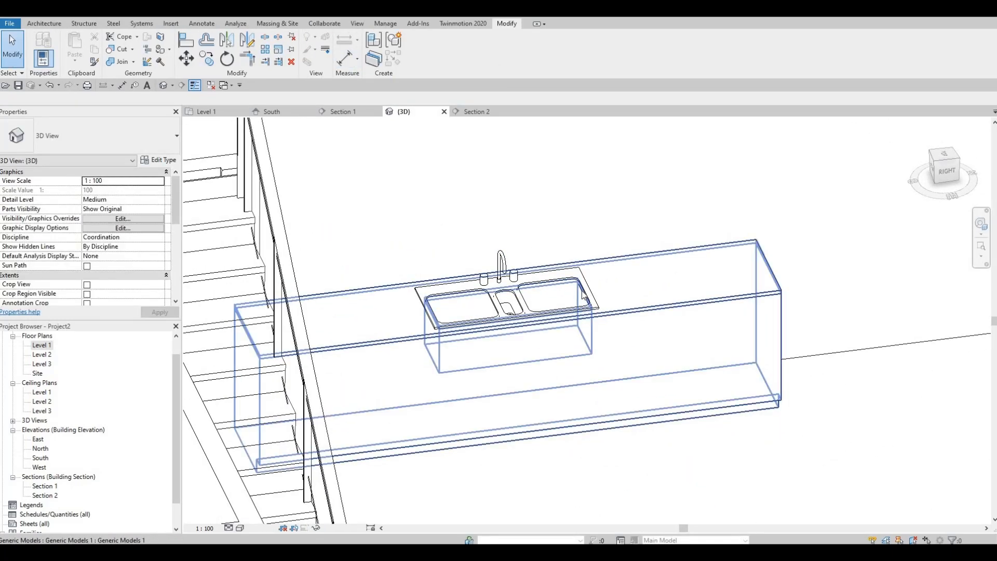
{"action": "scroll", "coordinate": [475, 294], "scroll_direction": "down", "scroll_amount": 3}
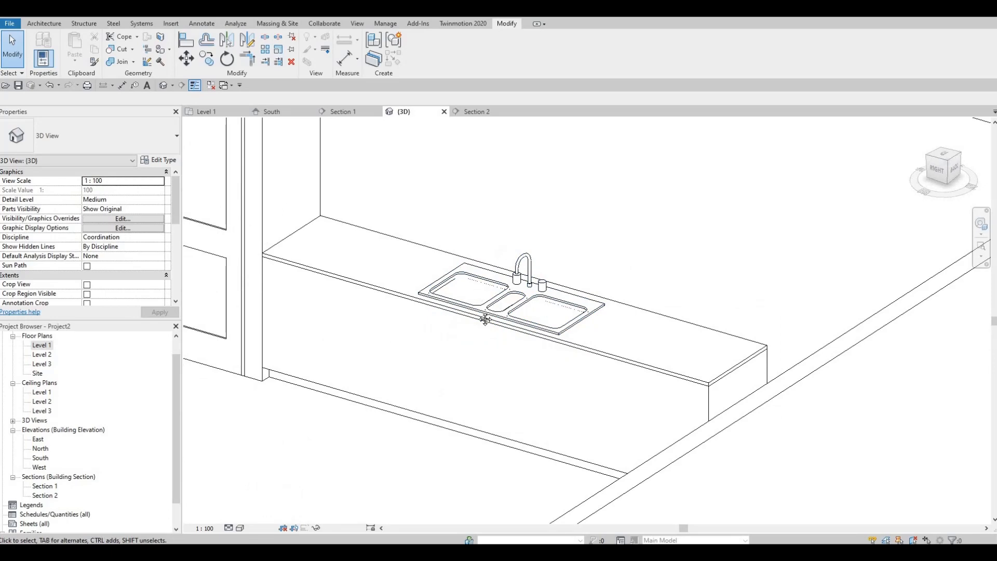
{"action": "middle_click_drag", "start_coordinate": [486, 314], "coordinate": [510, 314], "text": "shift"}
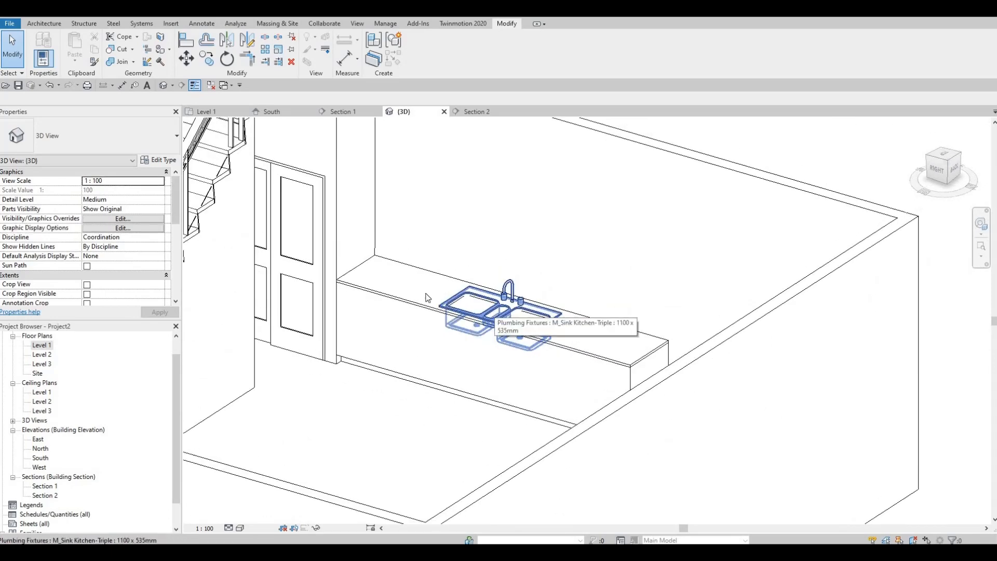
{"action": "scroll", "coordinate": [252, 299], "scroll_direction": "down", "scroll_amount": 2}
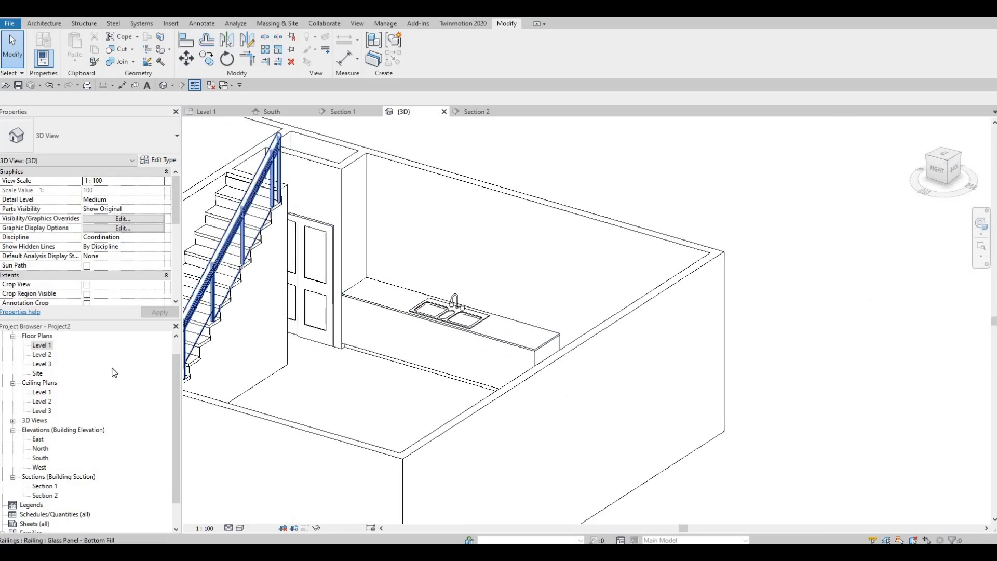
{"action": "double_click", "coordinate": [42, 345]}
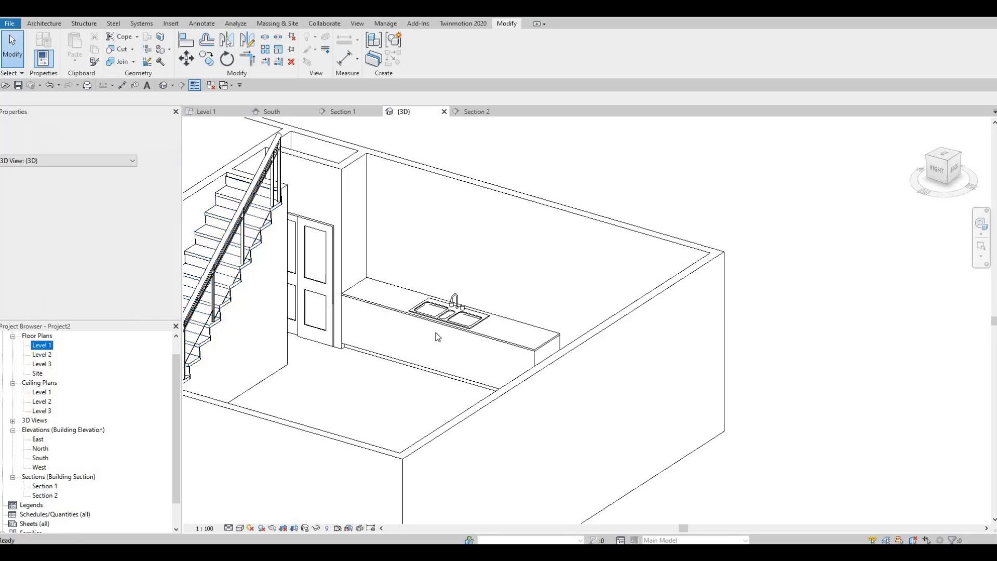
Open the Section 2 view that faces the sink cabinet from its section marker on the Level 1 plan
{"action": "scroll", "coordinate": [483, 260], "scroll_direction": "down", "scroll_amount": 3}
{"action": "scroll", "coordinate": [495, 294], "scroll_direction": "down", "scroll_amount": 5}
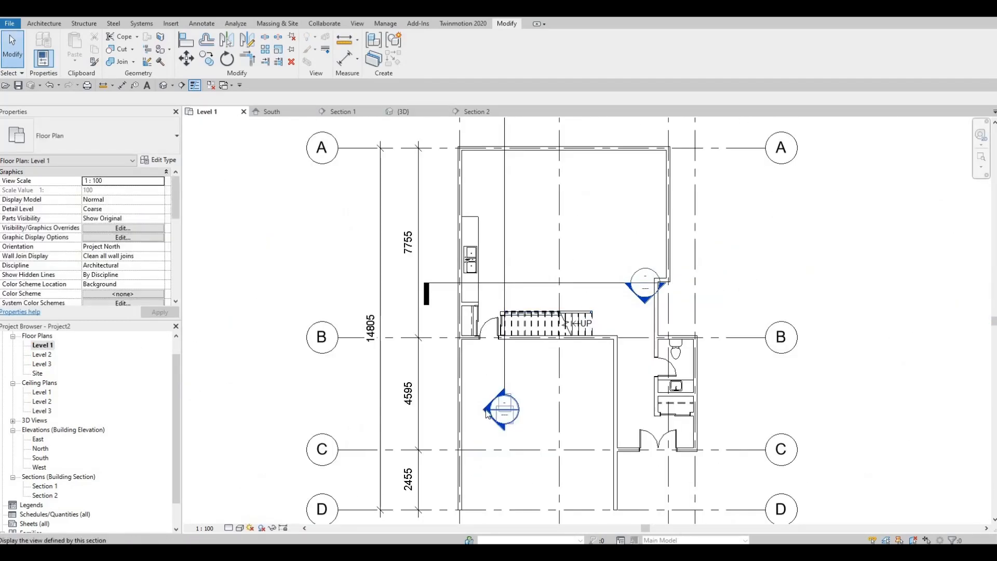
{"action": "double_click", "coordinate": [491, 411]}
{"action": "scroll", "coordinate": [508, 319], "scroll_direction": "up", "scroll_amount": 5}
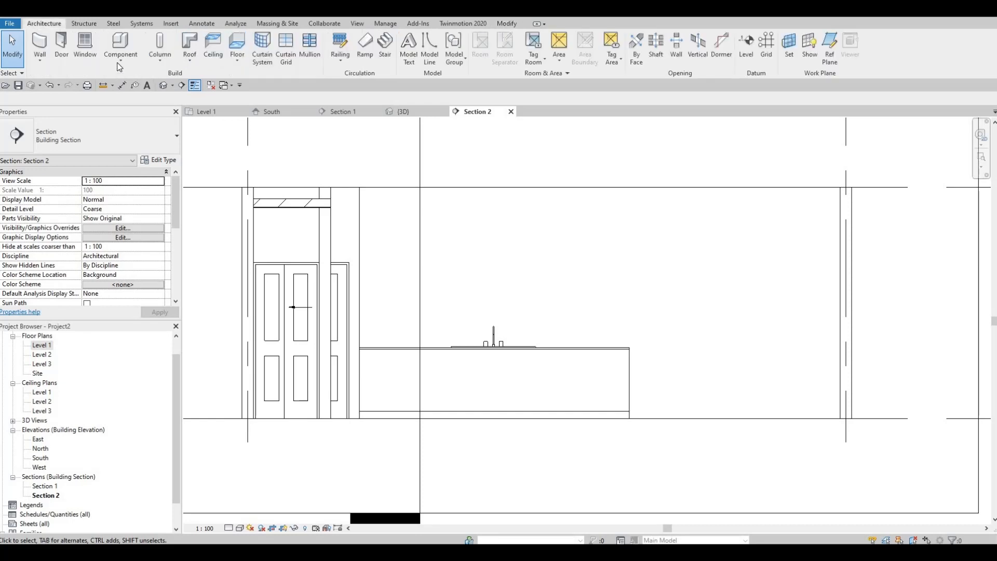
Start a new in-place model in the Generic Models category, keeping the suggested name
{"action": "left_click", "coordinate": [119, 103]}
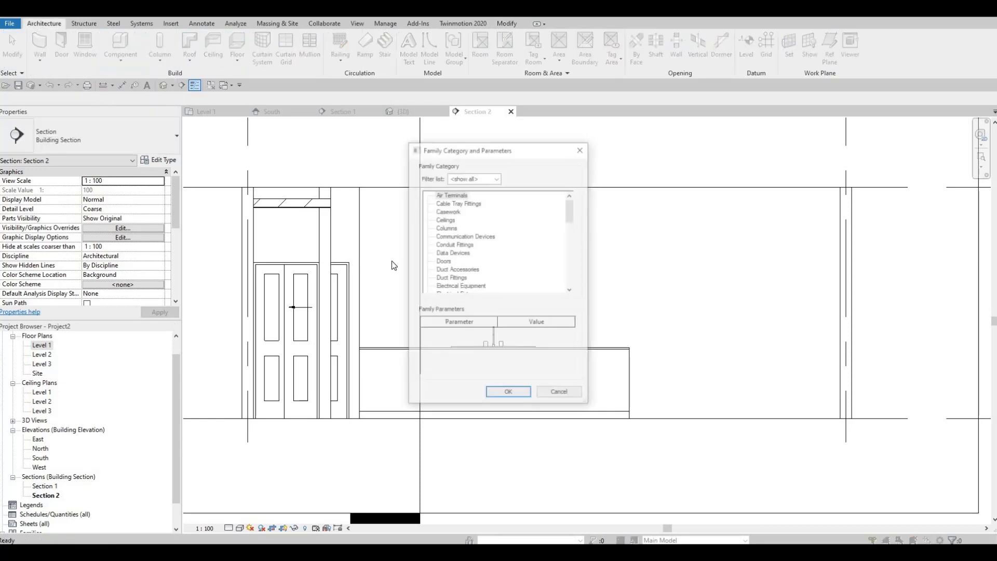
{"action": "scroll", "coordinate": [498, 250], "scroll_direction": "down", "scroll_amount": 4}
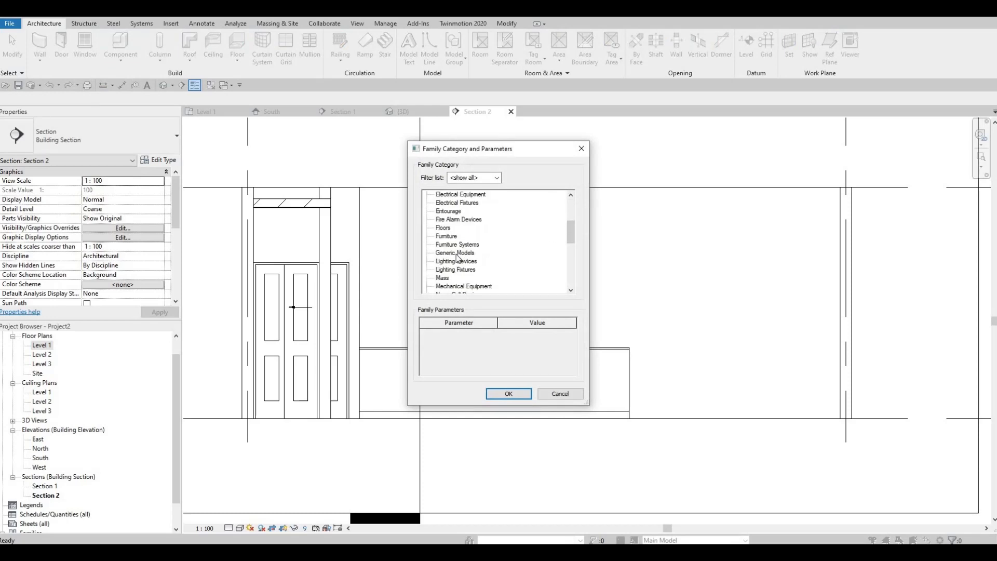
{"action": "left_click", "coordinate": [464, 253]}
{"action": "left_click", "coordinate": [506, 394]}
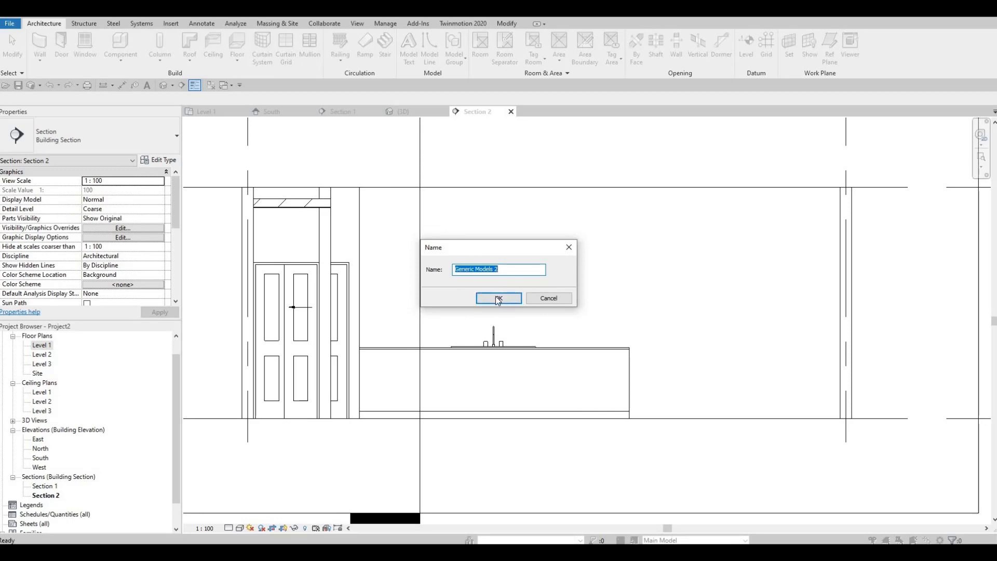
{"action": "key", "text": "Return"}
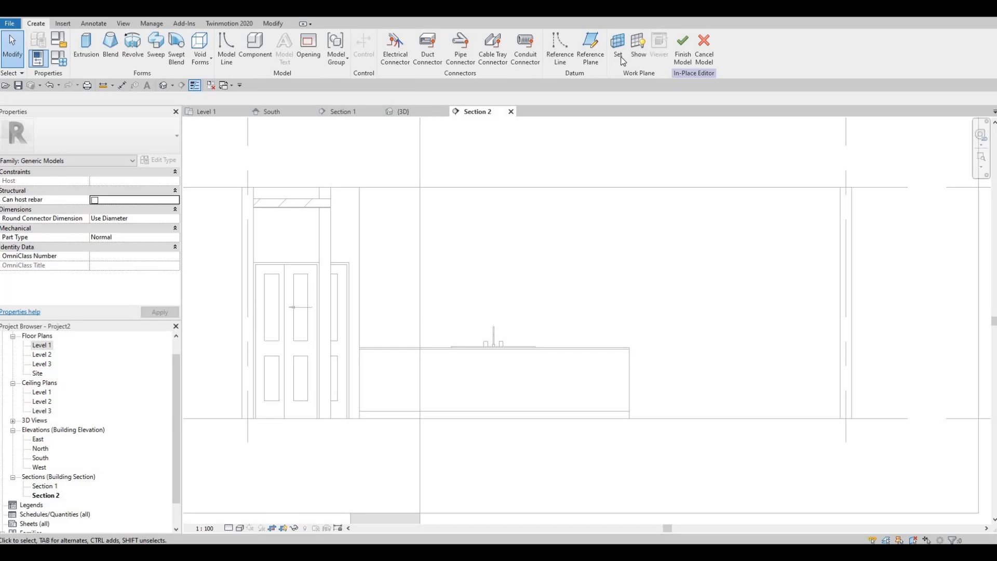
Set the work plane by picking the face of the exterior wall behind the cabinet
{"action": "left_click", "coordinate": [618, 52]}
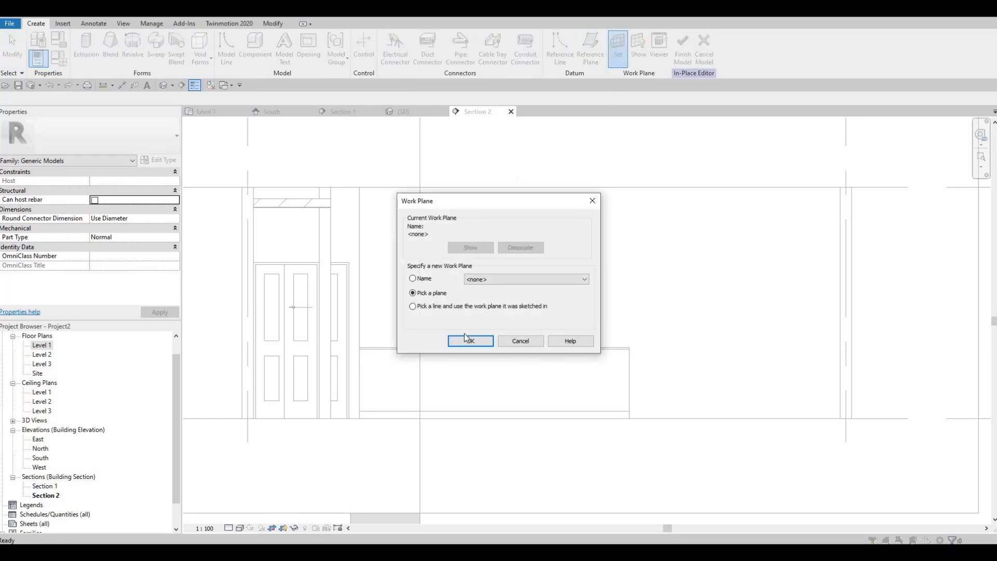
{"action": "key", "text": "Return"}
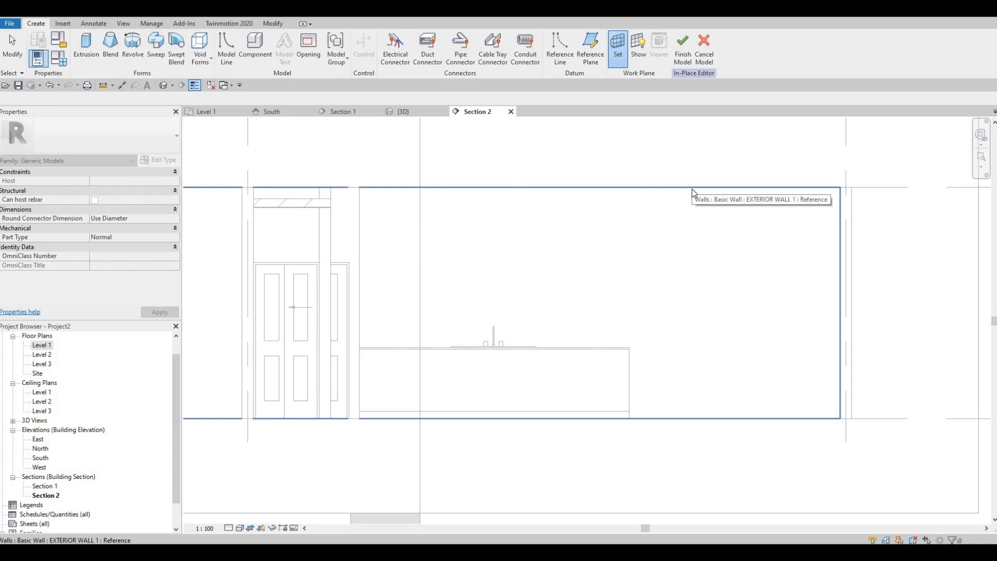
{"action": "left_click", "coordinate": [693, 193]}
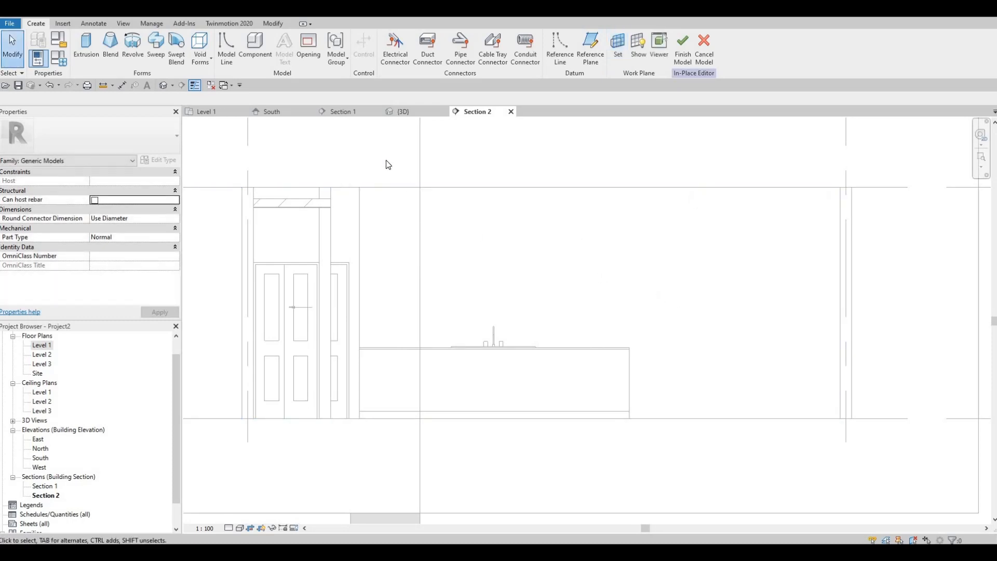
Start a solid extrusion with an end of 500 mm and sketch a rectangle about 3480 by 840 mm on the wall above the sink cabinet
{"action": "left_click", "coordinate": [87, 46]}
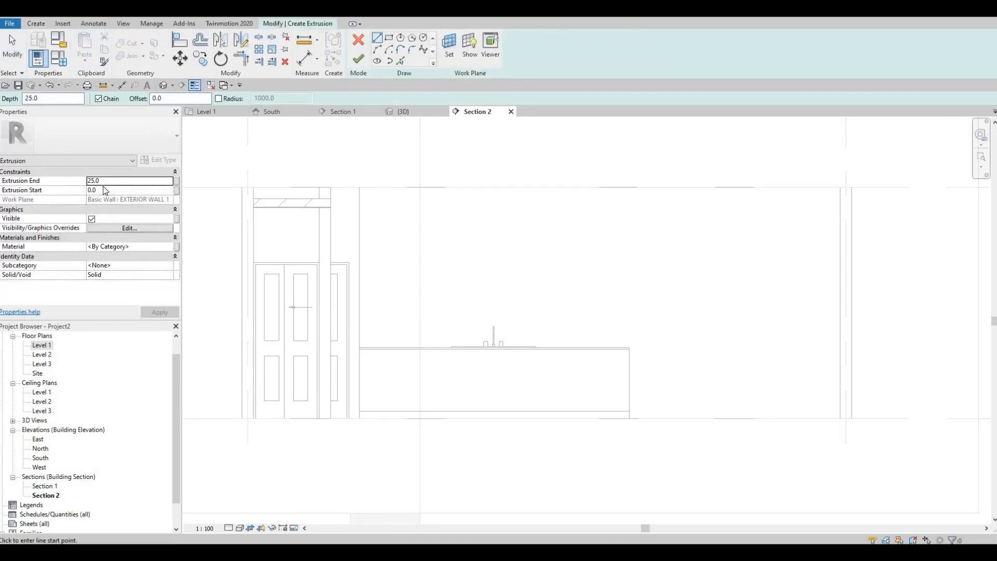
{"action": "left_click", "coordinate": [51, 183]}
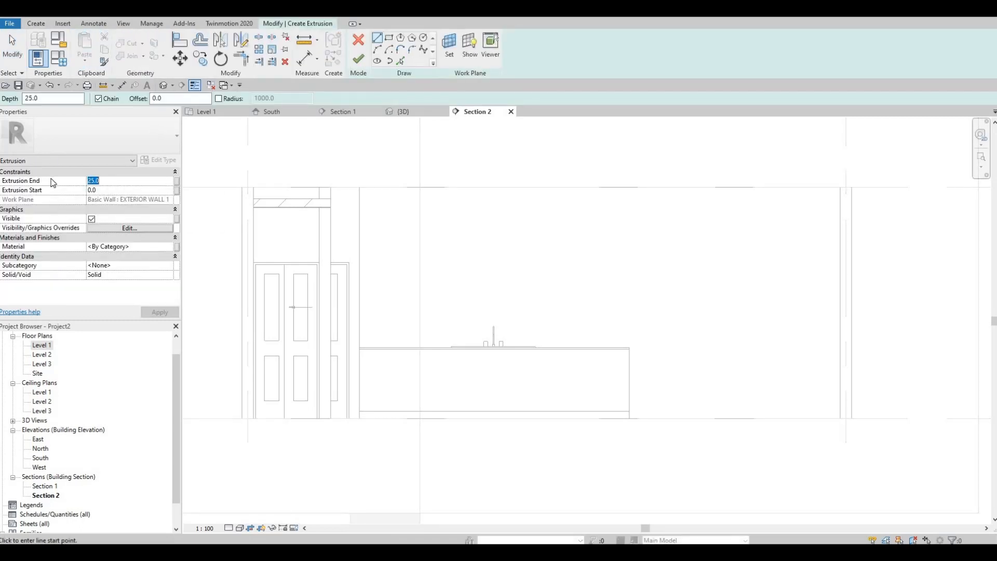
{"action": "type", "text": "500"}
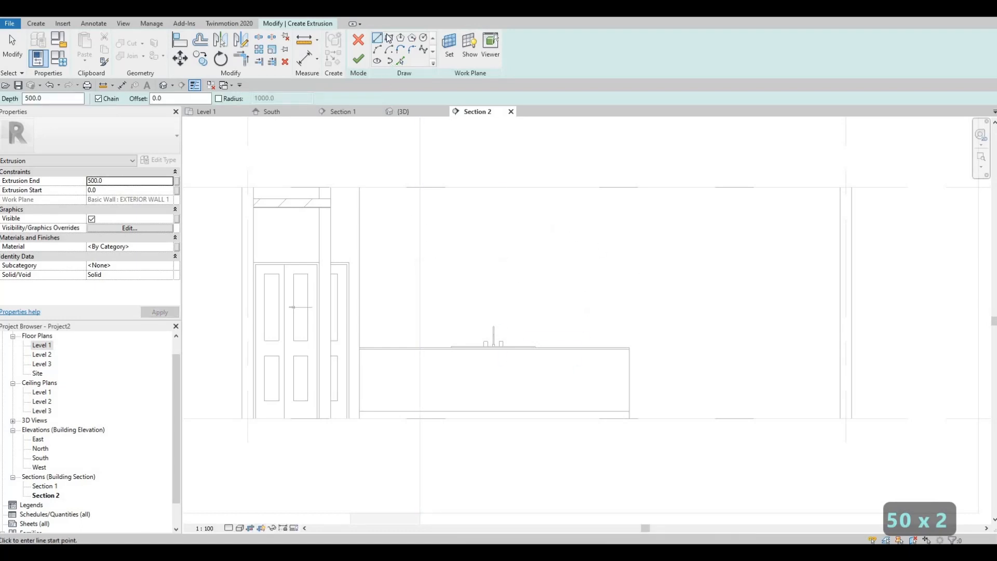
{"action": "left_click", "coordinate": [389, 38]}
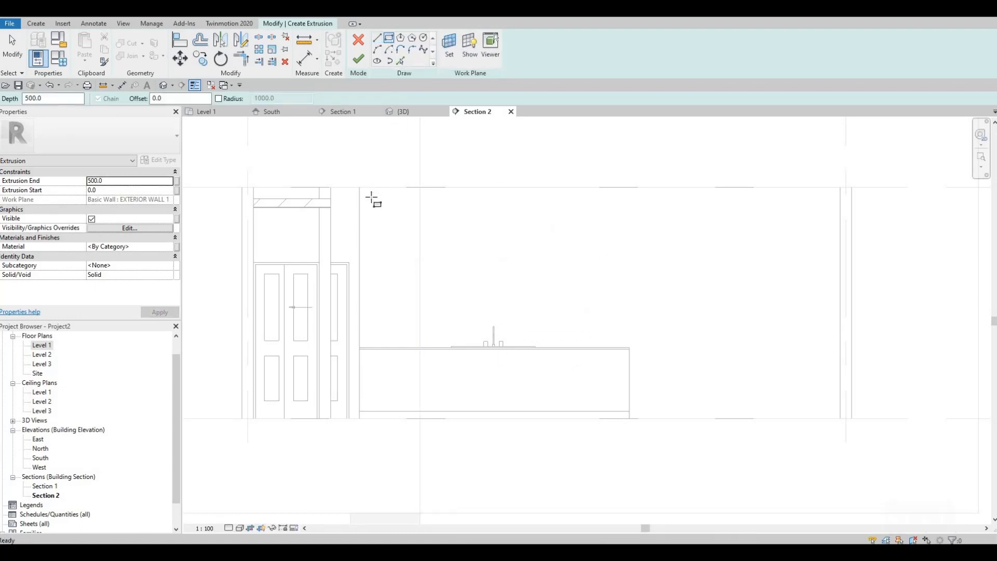
{"action": "left_click", "coordinate": [359, 225]}
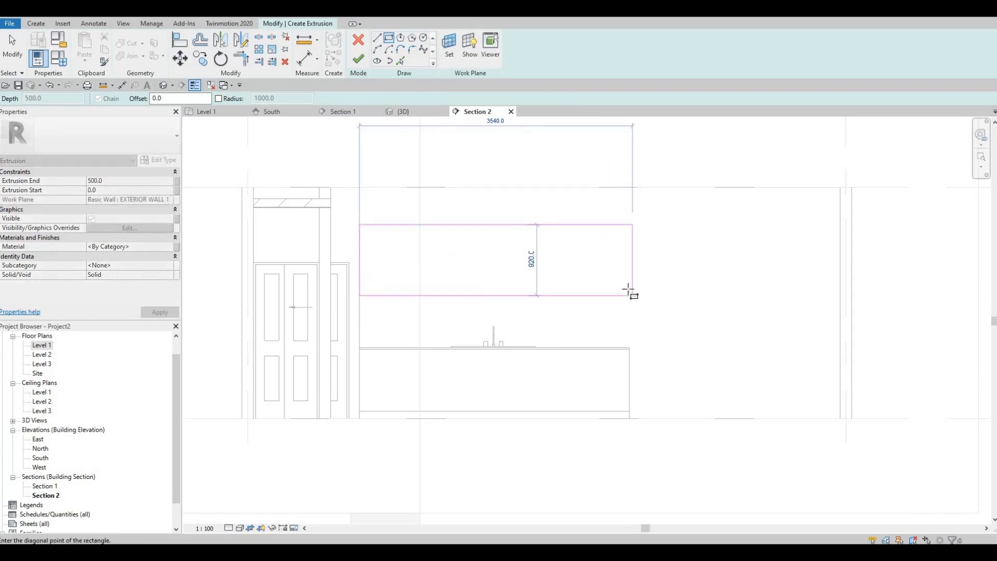
{"action": "left_click", "coordinate": [628, 289]}
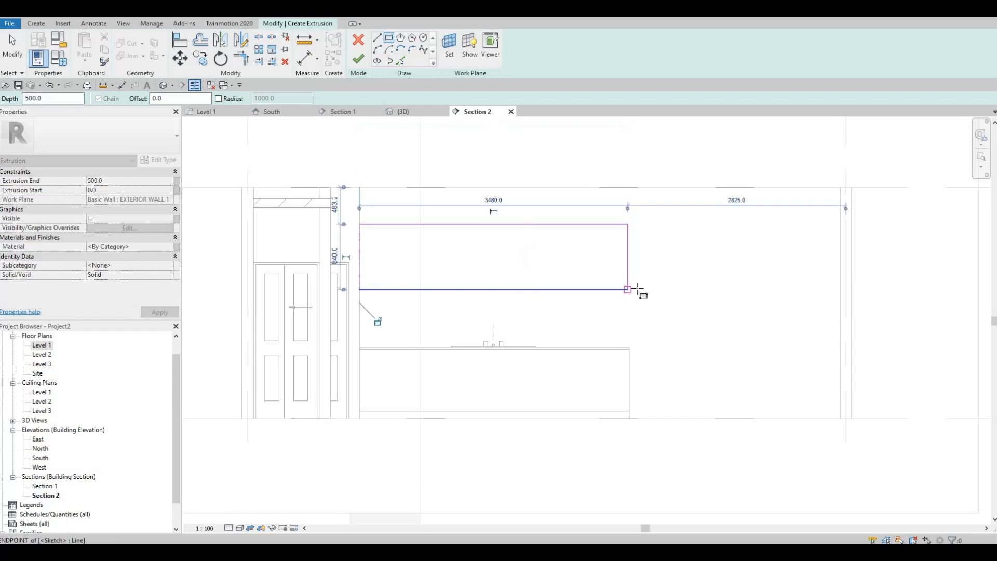
{"action": "key", "text": "Escape"}
{"action": "key", "text": "Escape"}
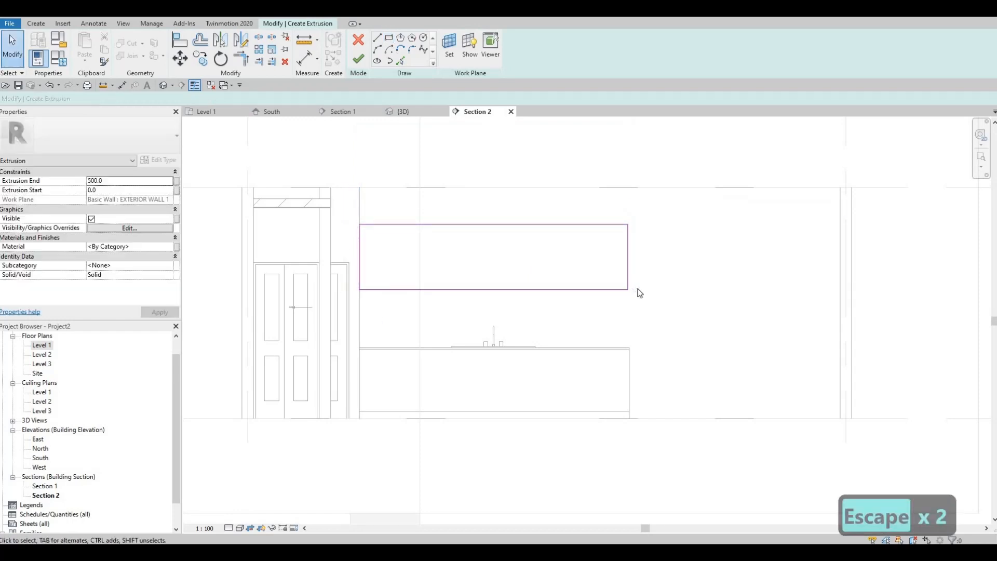
Align the rectangle's free end edge with the end of the base cabinet below
{"action": "key", "text": "a"}
{"action": "key", "text": "l"}
{"action": "left_click", "coordinate": [630, 383]}
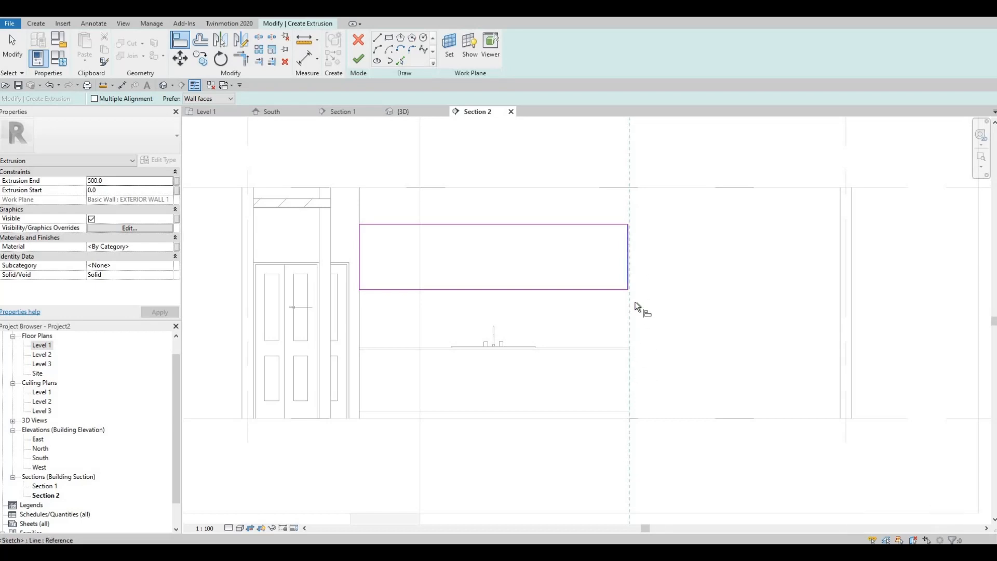
{"action": "left_click", "coordinate": [629, 284]}
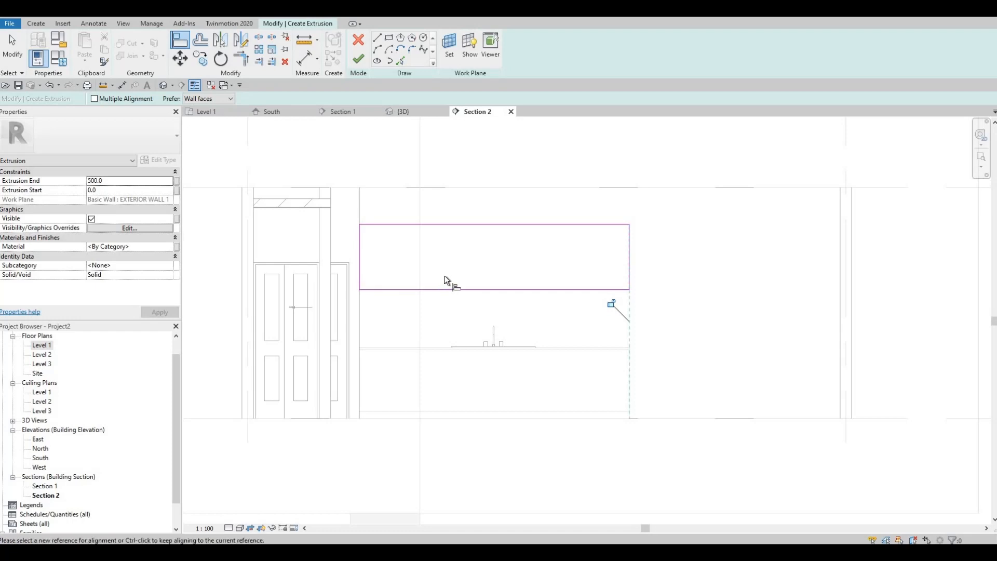
{"action": "key", "text": "Escape"}
{"action": "key", "text": "Escape"}
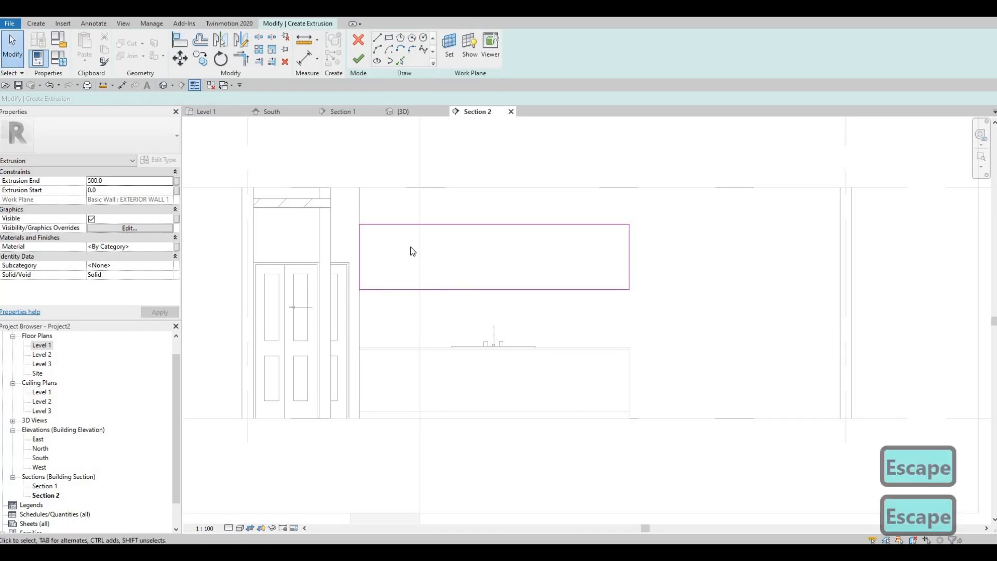
Set the height of the upper cabinet's rectangle to 850 mm by adjusting its top line
{"action": "scroll", "coordinate": [456, 232], "scroll_direction": "up", "scroll_amount": 2}
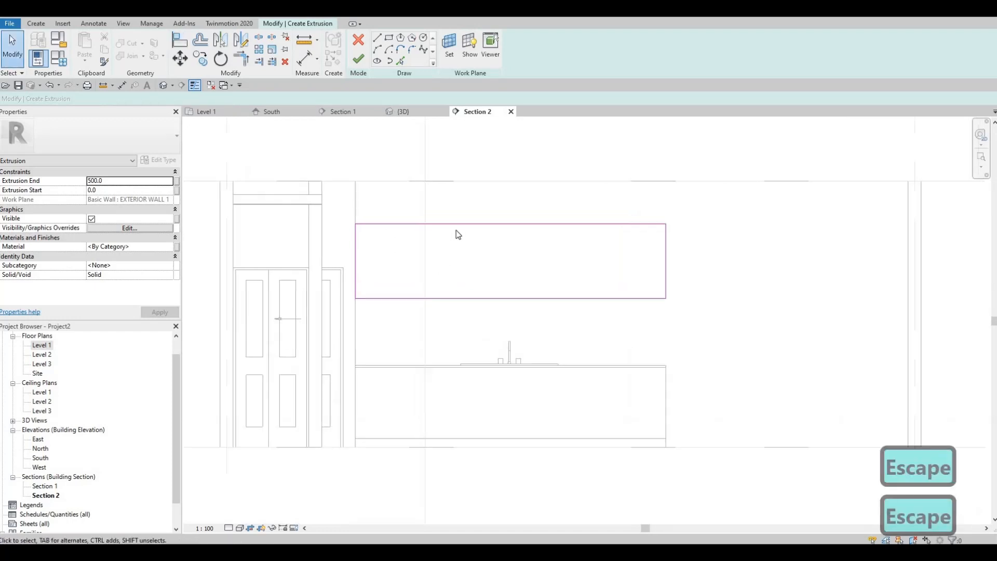
{"action": "left_click", "coordinate": [609, 223]}
{"action": "scroll", "coordinate": [335, 267], "scroll_direction": "up", "scroll_amount": 2}
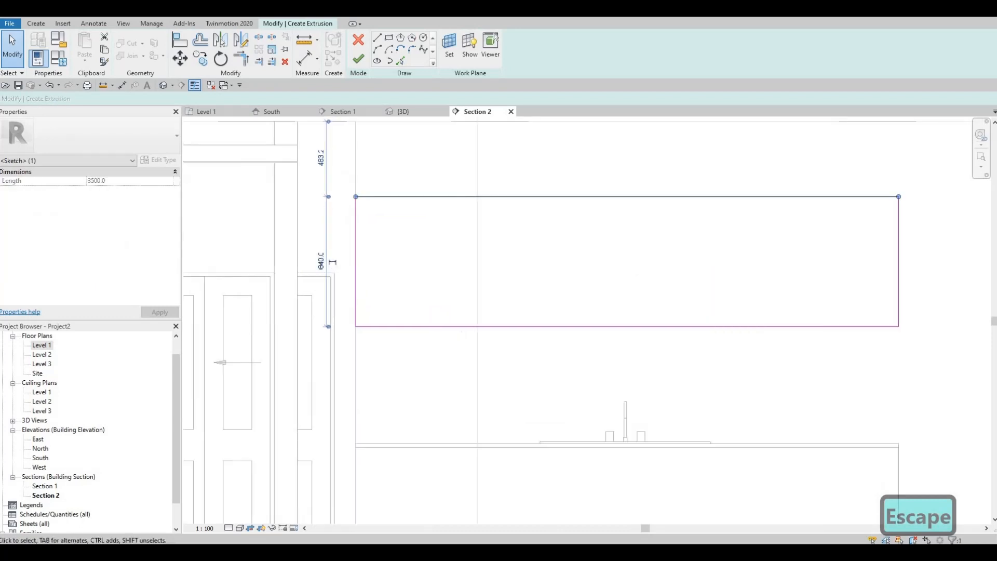
{"action": "left_click", "coordinate": [320, 261]}
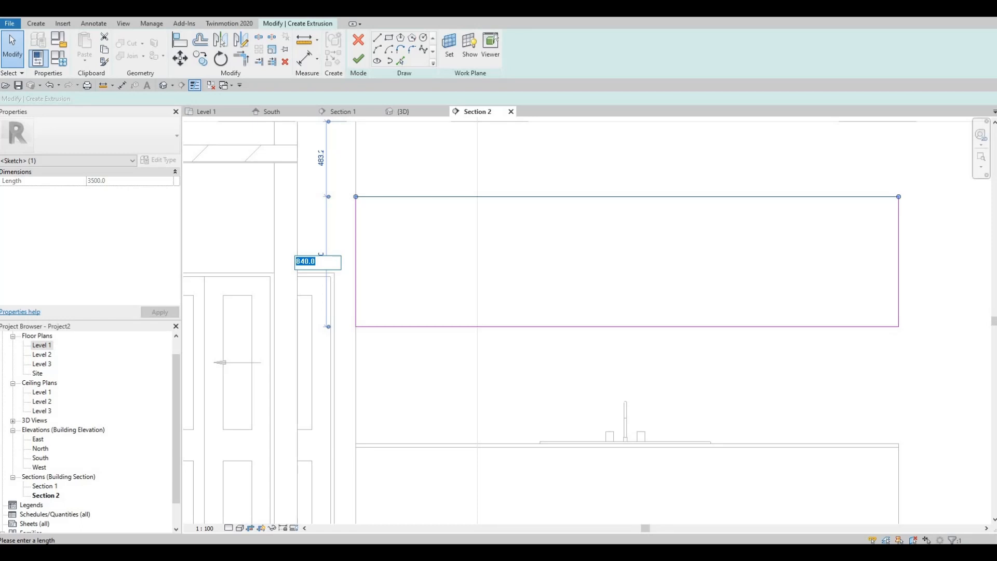
{"action": "type", "text": "850"}
{"action": "key", "text": "Return"}
{"action": "key", "text": "Escape"}
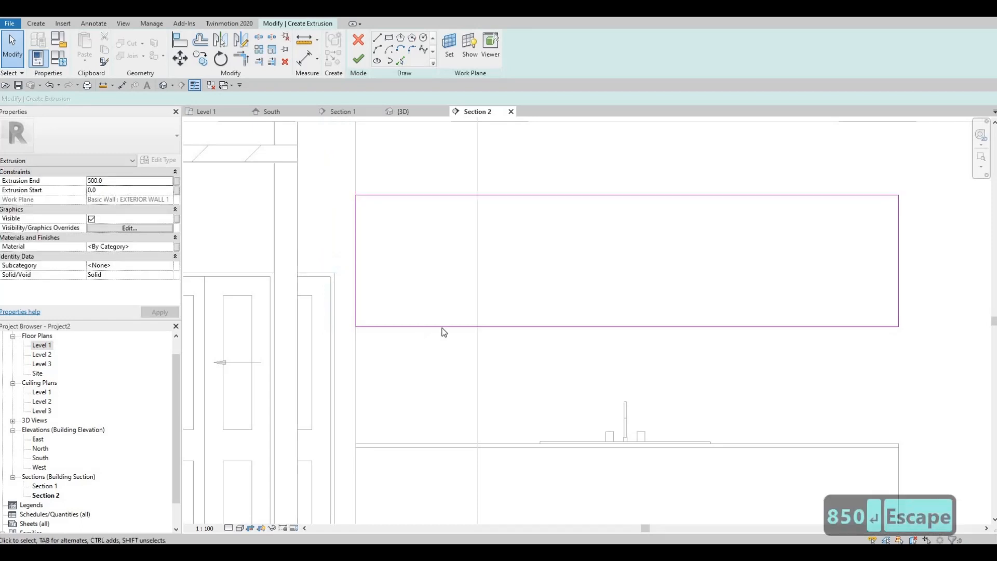
{"action": "key", "text": "Escape"}
Select all four sketch lines of the upper cabinet and nudge them upward three increments
{"action": "scroll", "coordinate": [456, 315], "scroll_direction": "down", "scroll_amount": 2}
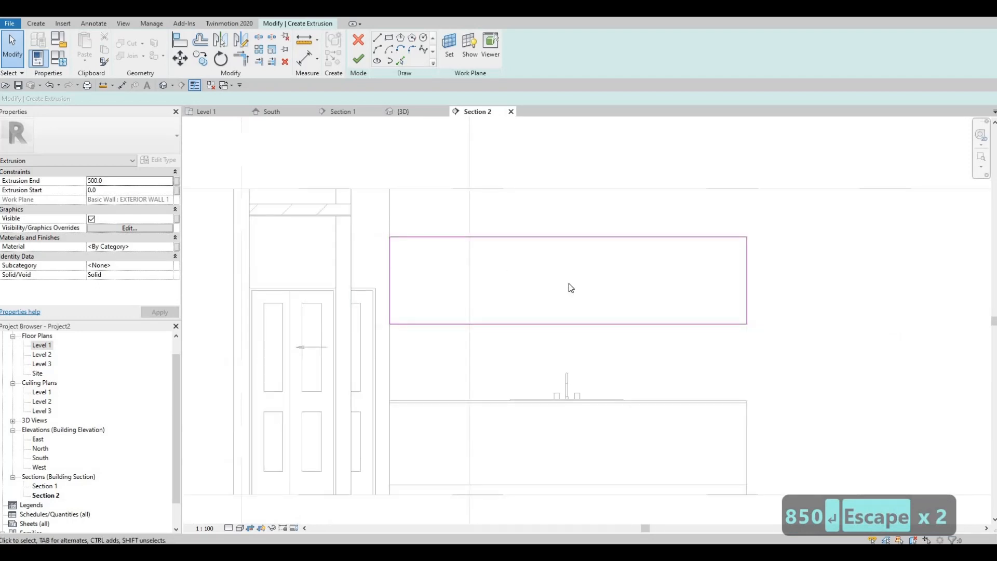
{"action": "left_click_drag", "start_coordinate": [371, 221], "coordinate": [772, 341]}
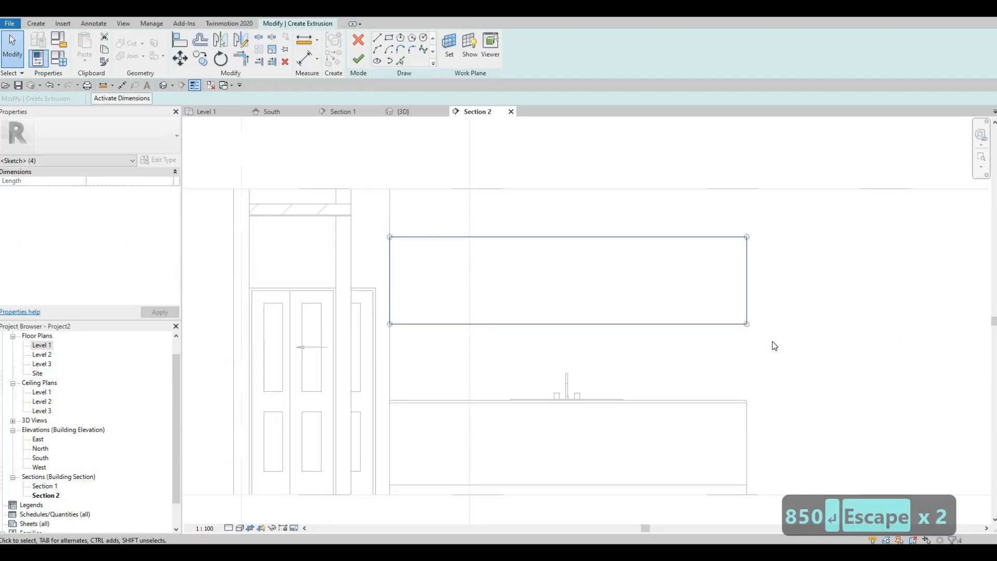
{"action": "key", "text": "Up"}
{"action": "key", "text": "Up"}
{"action": "key", "text": "Up"}
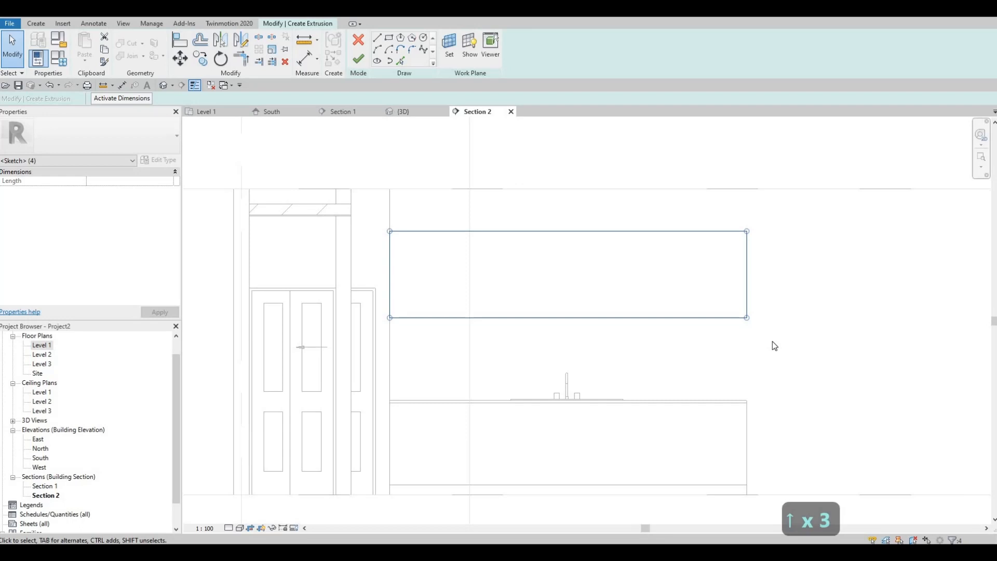
{"action": "key", "text": "Escape"}
{"action": "key", "text": "Escape"}
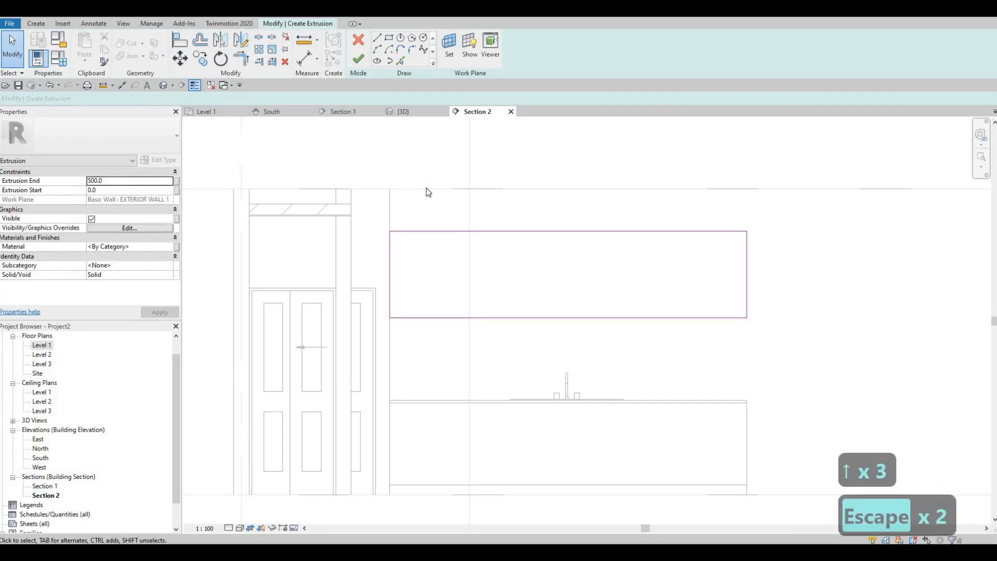
Open the material choices for the upper cabinet extrusion and browse the Wood category of the AEC Materials library
{"action": "left_click", "coordinate": [172, 247]}
{"action": "left_click", "coordinate": [171, 247]}
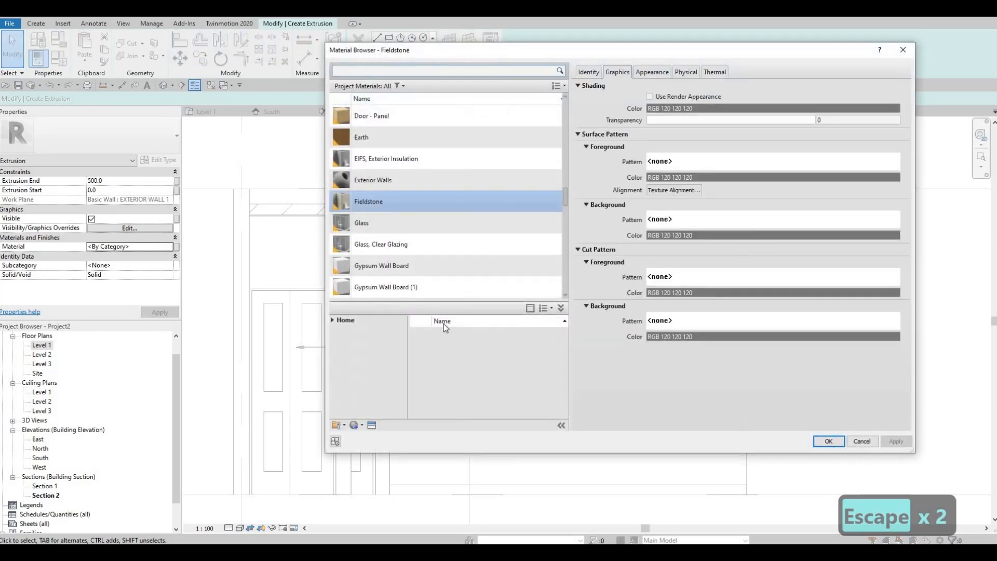
{"action": "scroll", "coordinate": [391, 289], "scroll_direction": "down", "scroll_amount": 1}
{"action": "left_click", "coordinate": [333, 321]}
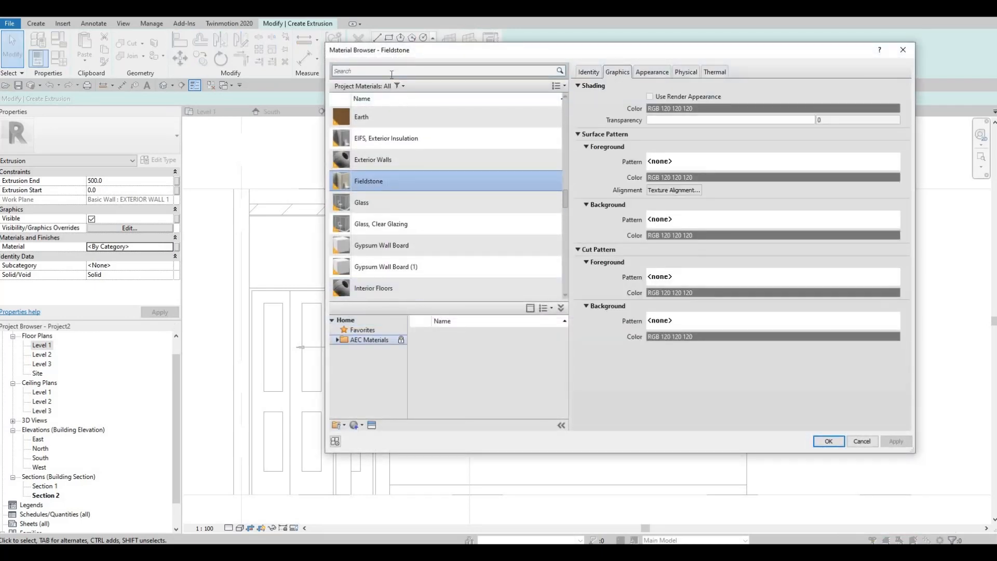
{"action": "scroll", "coordinate": [392, 78], "scroll_direction": "up", "scroll_amount": 1}
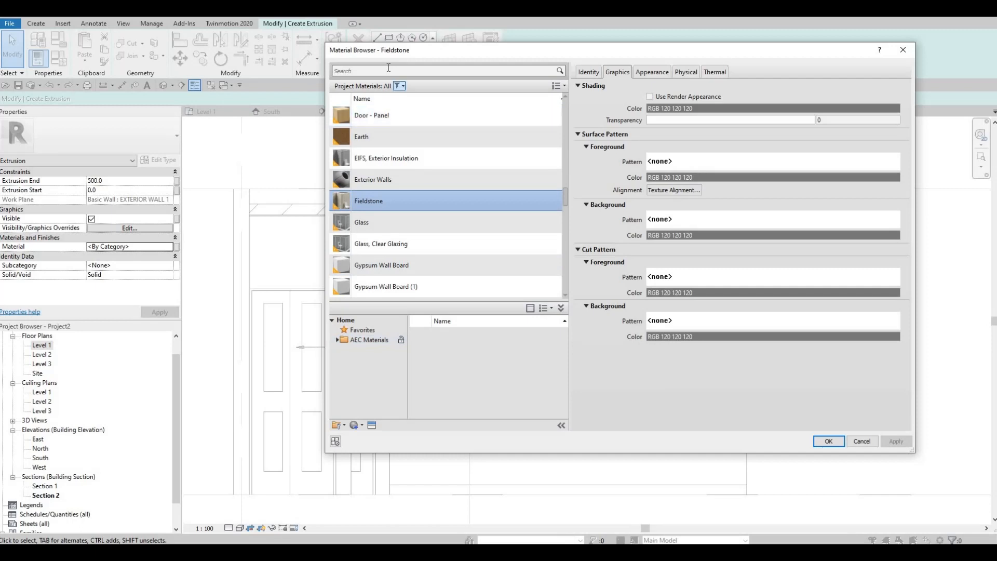
{"action": "left_click", "coordinate": [345, 342]}
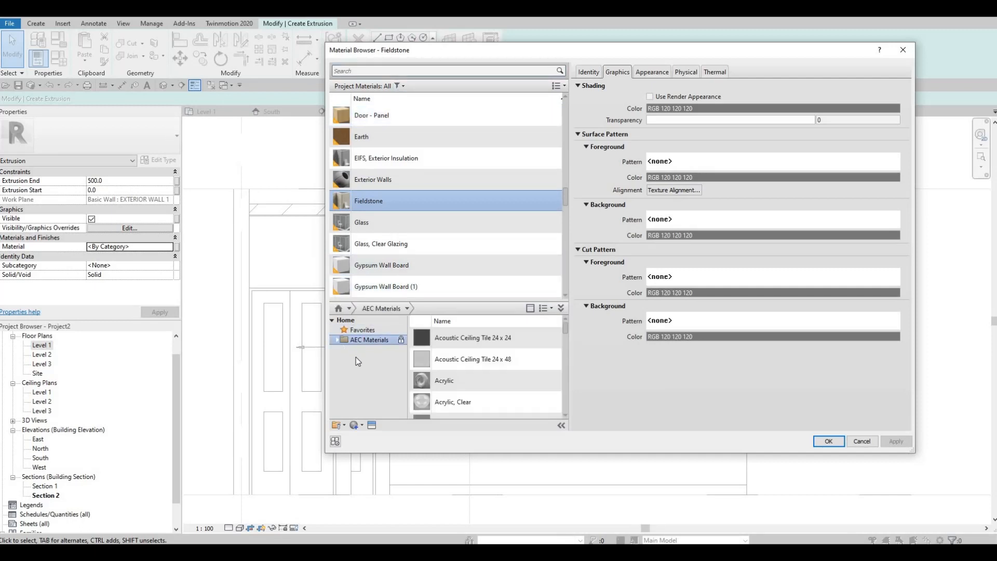
{"action": "left_click", "coordinate": [333, 339]}
{"action": "scroll", "coordinate": [366, 395], "scroll_direction": "down", "scroll_amount": 3}
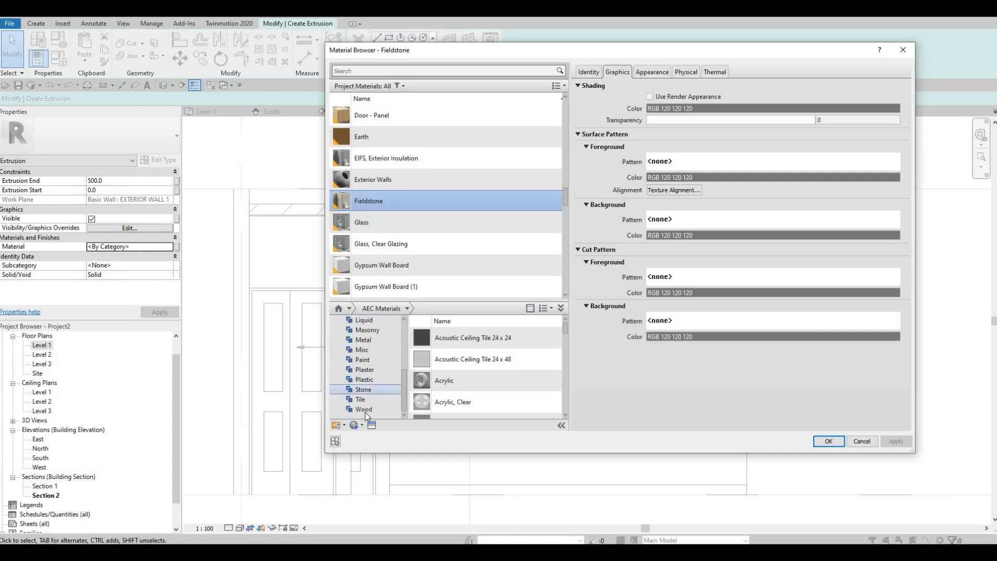
{"action": "left_click", "coordinate": [364, 409]}
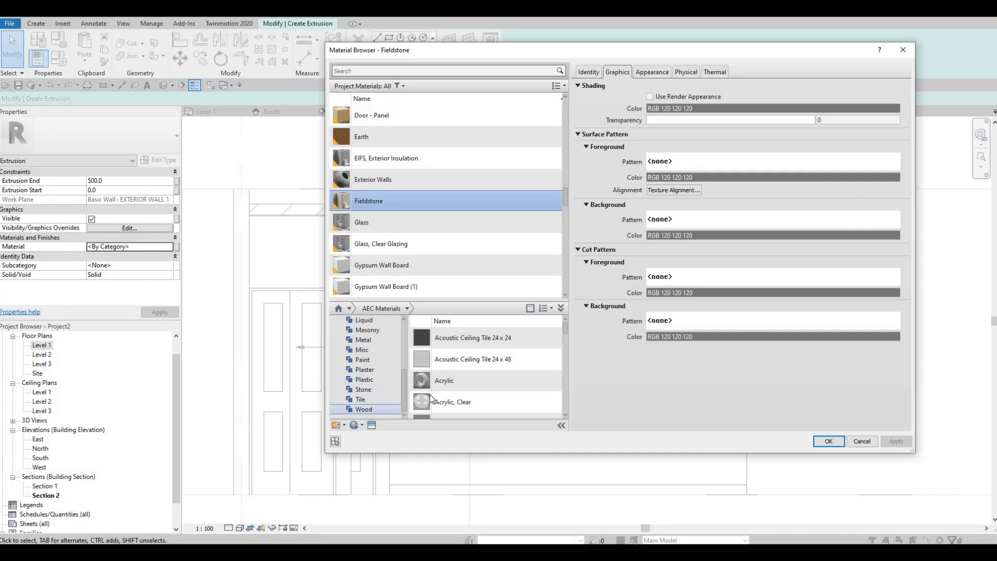
Search for BIRCH, assign Birch - Glossy to the upper cabinet extrusion, and finish the extrusion and its in-place model
{"action": "left_click", "coordinate": [382, 71]}
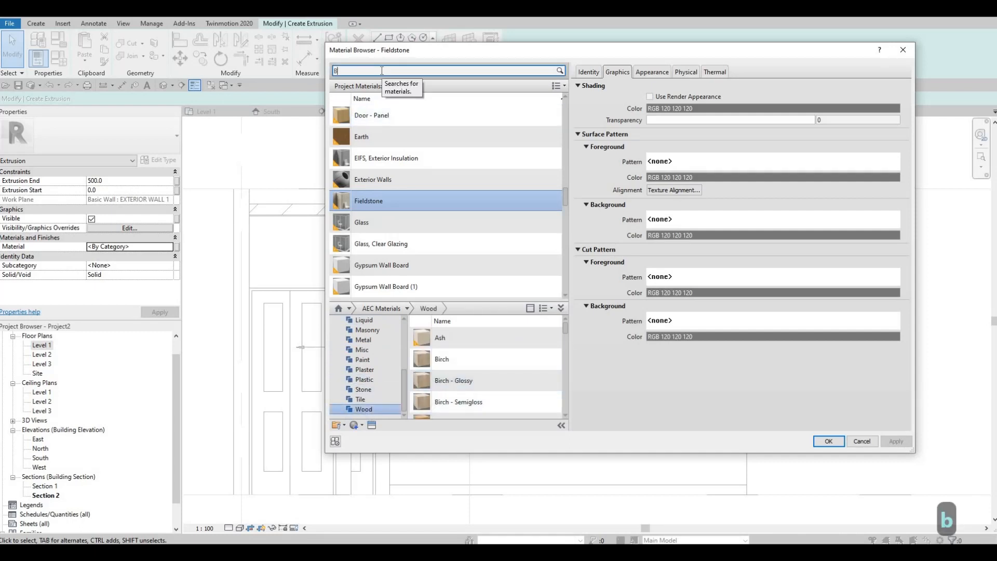
{"action": "type", "text": "BIRCH"}
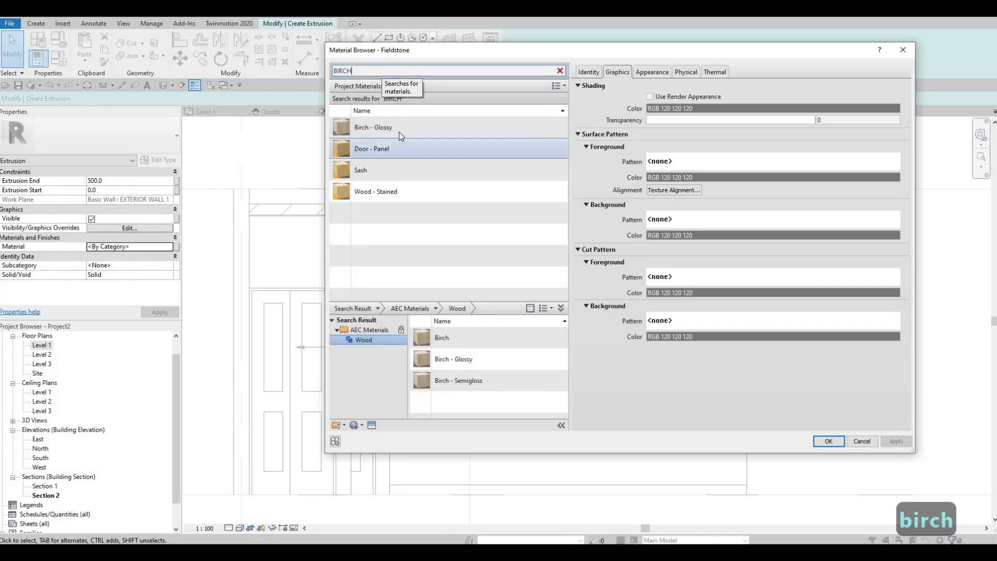
{"action": "left_click", "coordinate": [398, 131]}
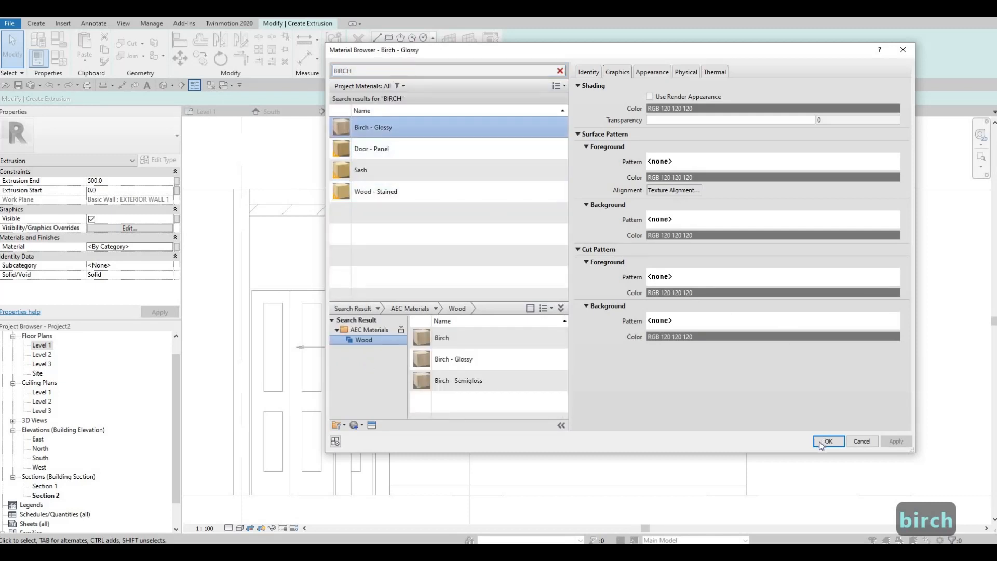
{"action": "left_click", "coordinate": [823, 444]}
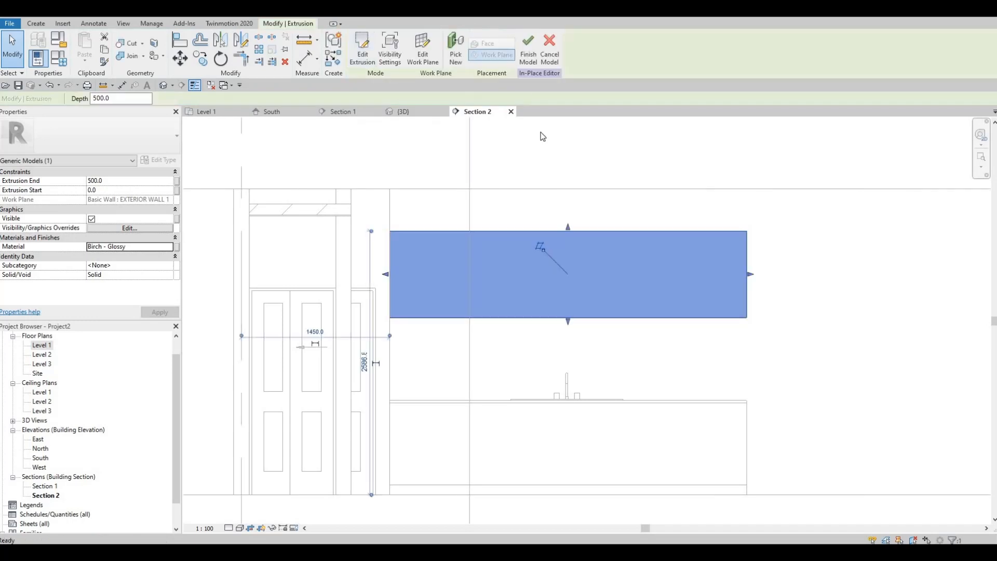
{"action": "left_click", "coordinate": [528, 49]}
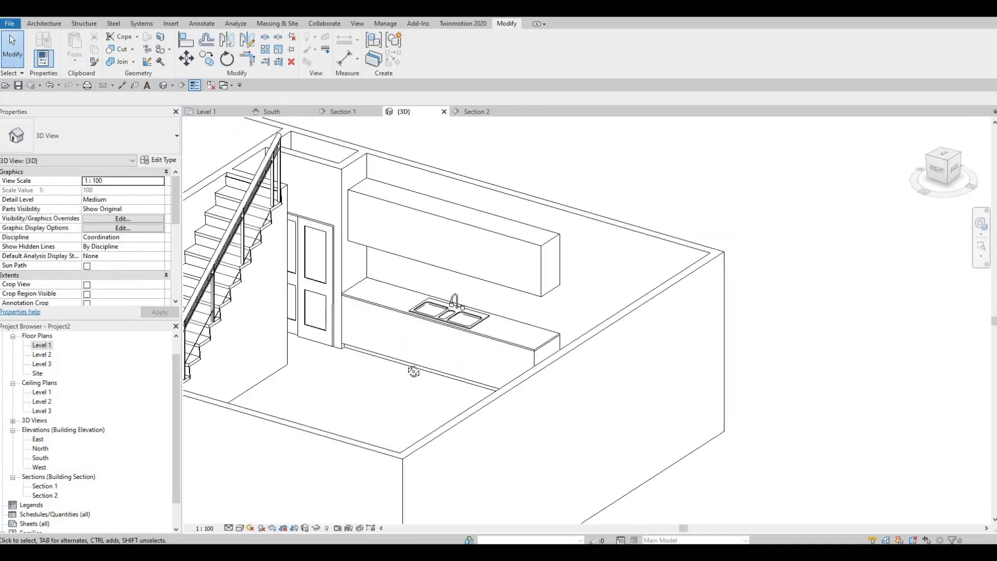
Edit the upper cabinet in place, set its extrusion end to 450 mm, and finish the model
{"action": "middle_click_drag", "start_coordinate": [417, 429], "coordinate": [543, 286], "text": "shift"}
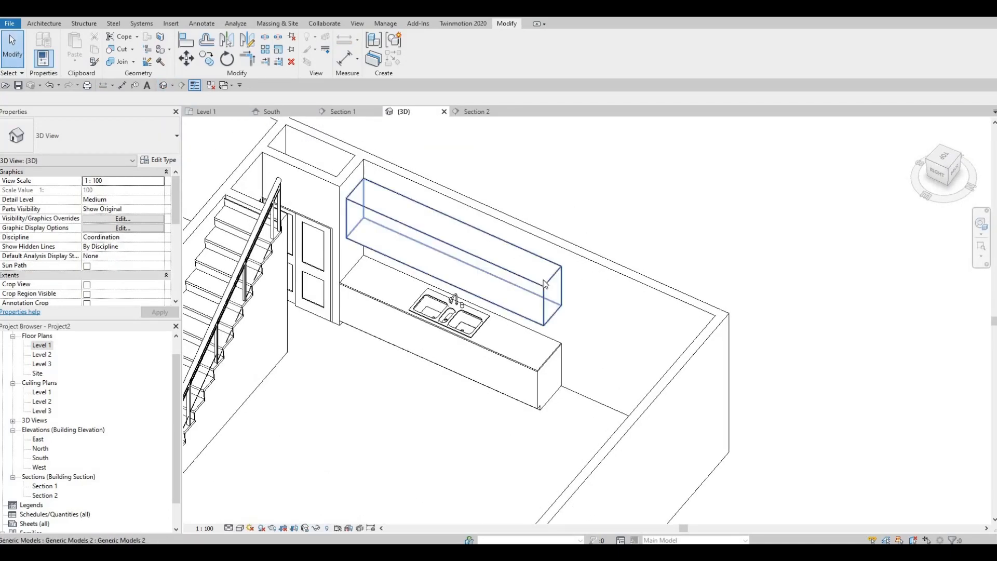
{"action": "left_click", "coordinate": [359, 218]}
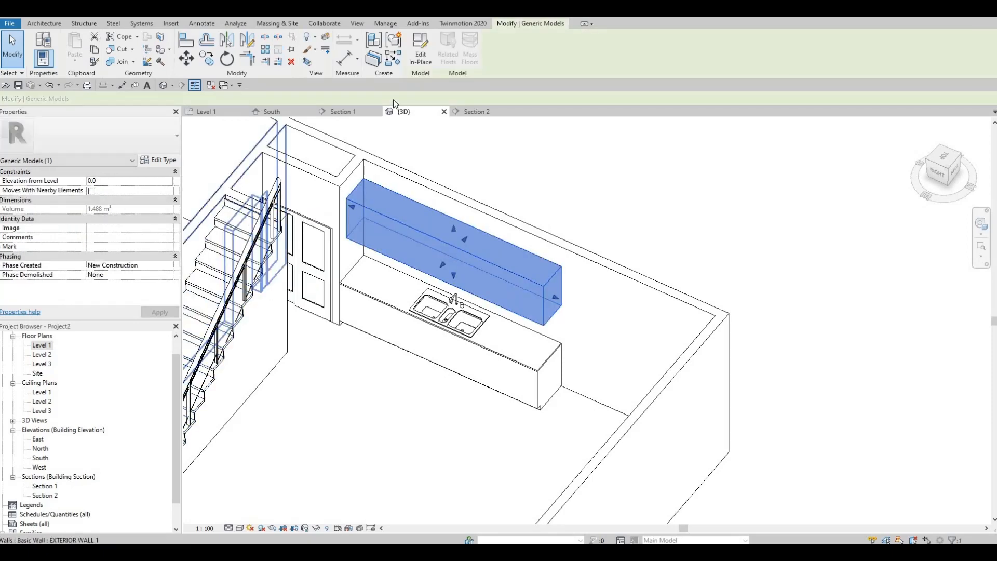
{"action": "left_click", "coordinate": [421, 54]}
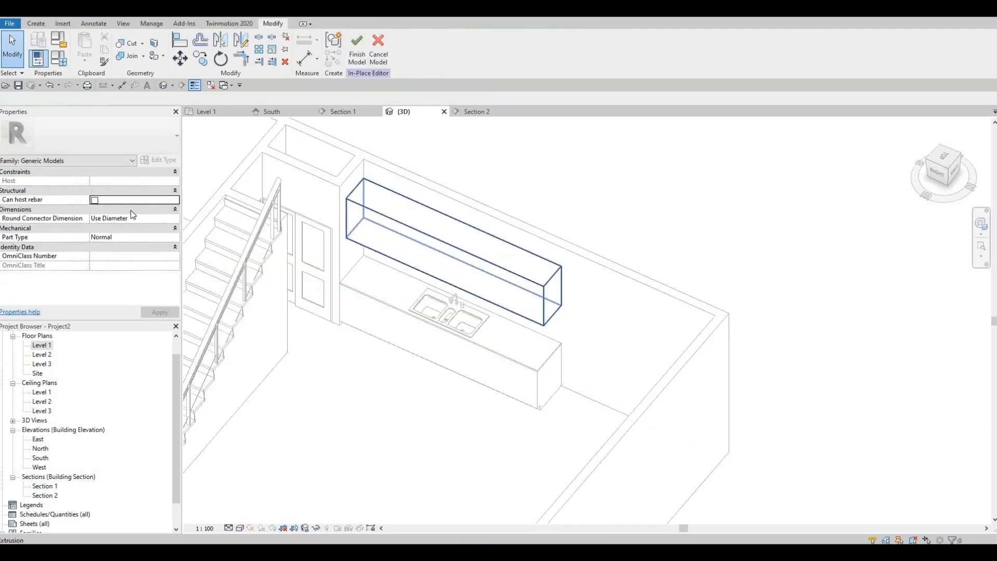
{"action": "left_click", "coordinate": [385, 221]}
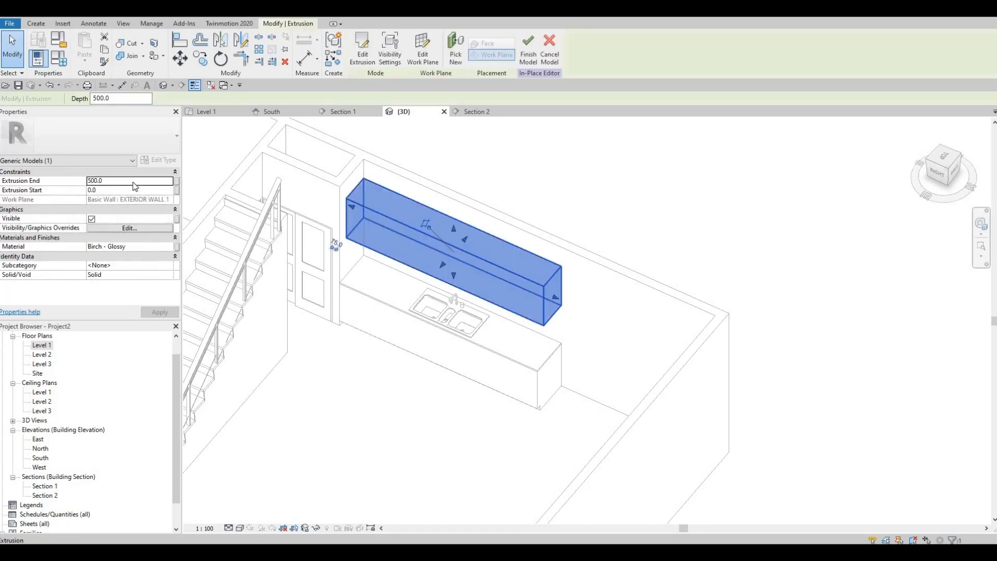
{"action": "left_click", "coordinate": [132, 181]}
{"action": "type", "text": "450"}
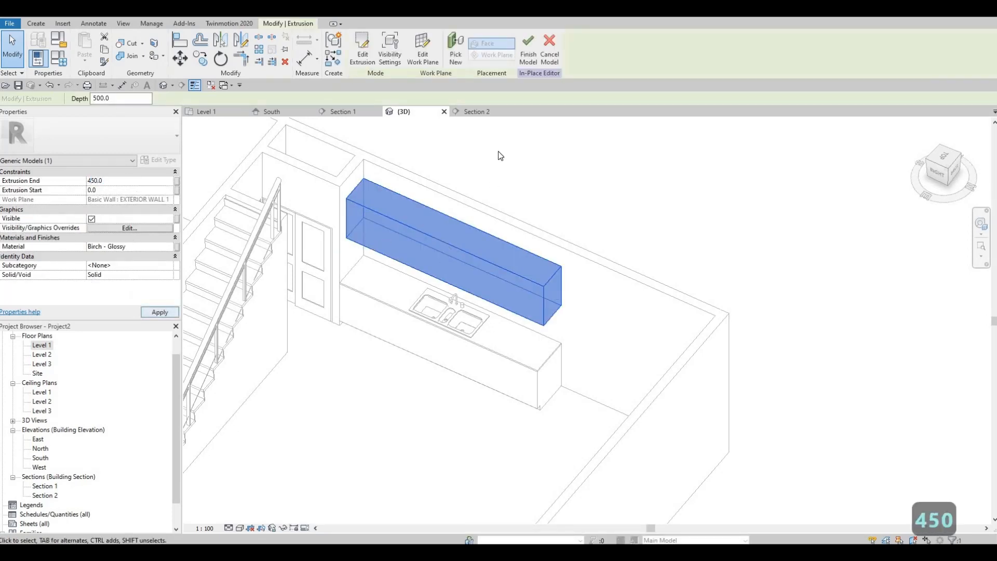
{"action": "left_click", "coordinate": [528, 56]}
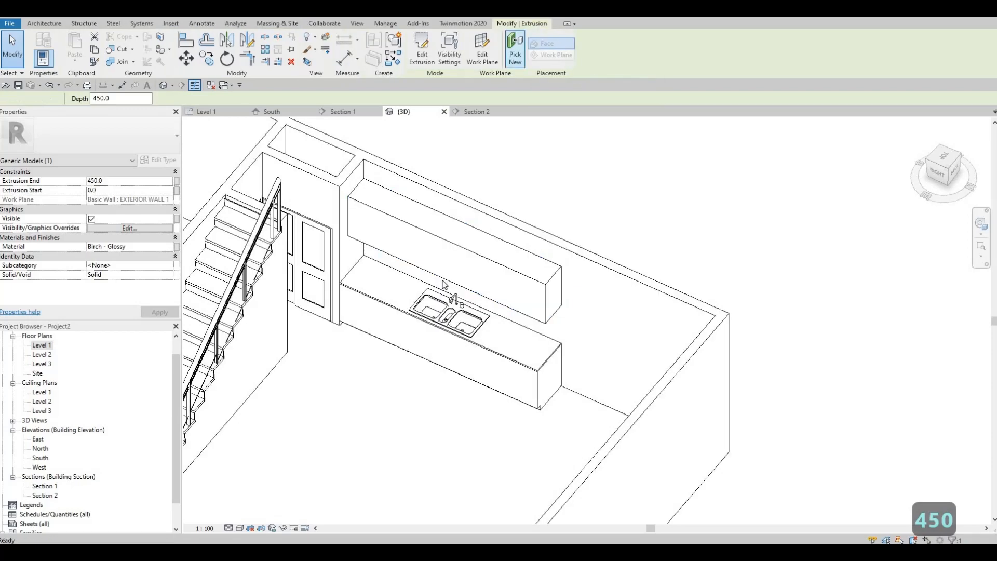
In the Section 2 view, start a new in-place model in the Generic Models category, keeping the suggested name
{"action": "middle_click_drag", "start_coordinate": [483, 225], "coordinate": [460, 180], "text": "shift"}
{"action": "scroll", "coordinate": [460, 180], "scroll_direction": "down", "scroll_amount": 1}
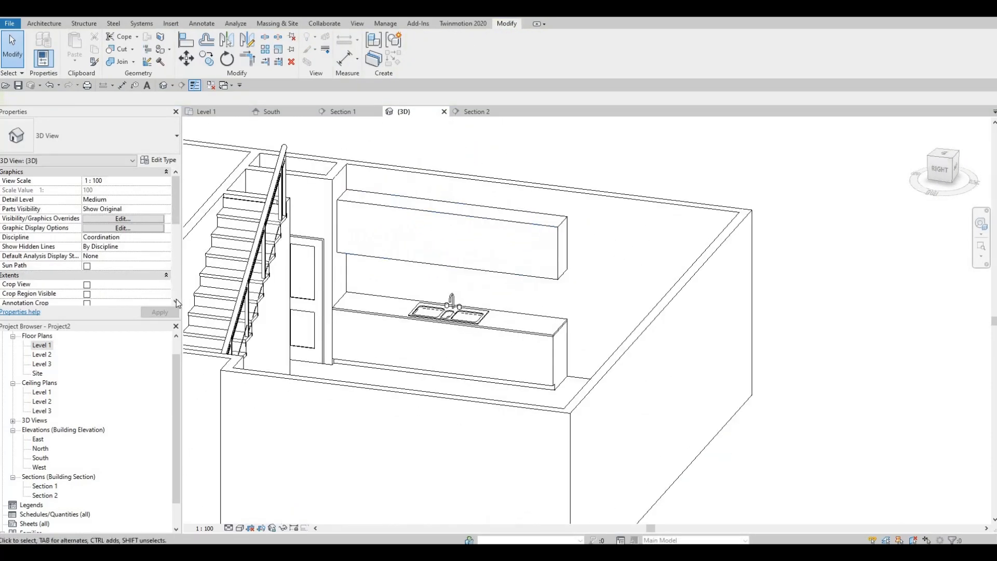
{"action": "double_click", "coordinate": [50, 496]}
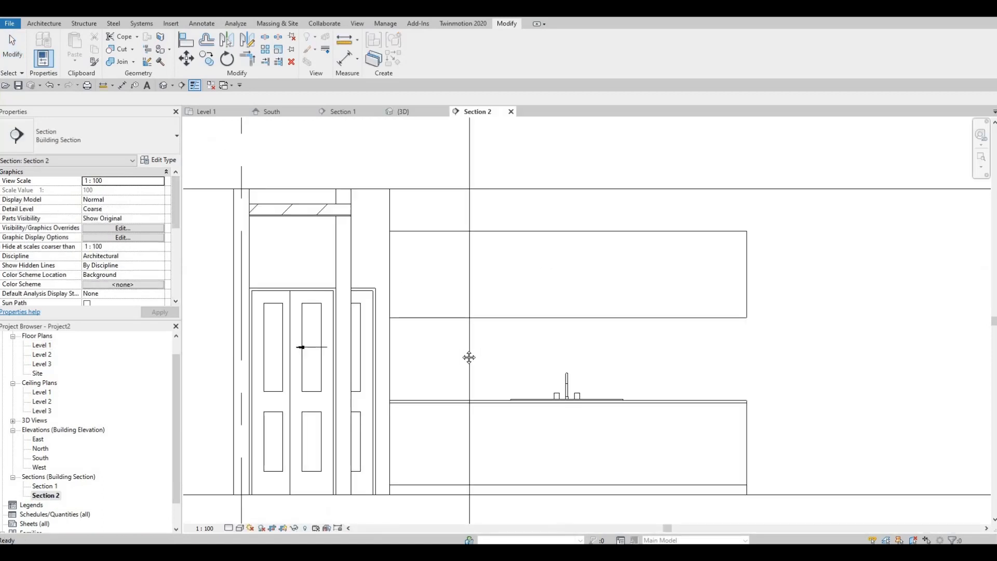
{"action": "scroll", "coordinate": [545, 343], "scroll_direction": "down", "scroll_amount": 1}
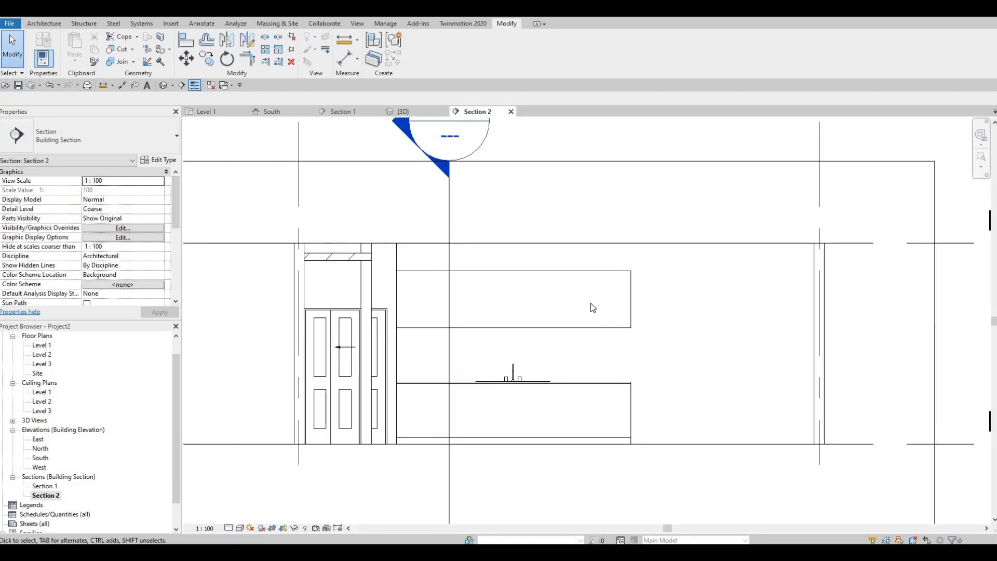
{"action": "left_click", "coordinate": [43, 23]}
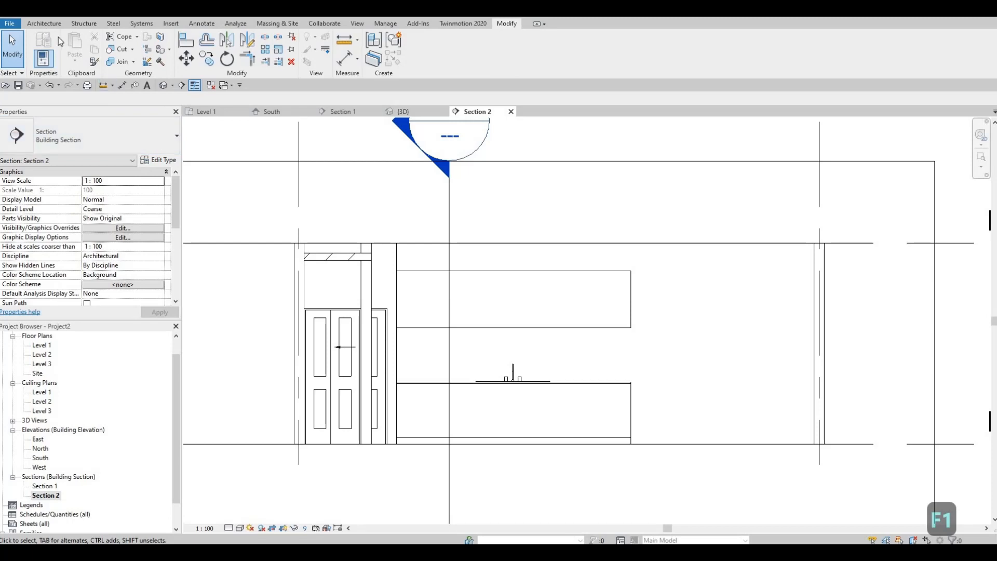
{"action": "left_click", "coordinate": [121, 60]}
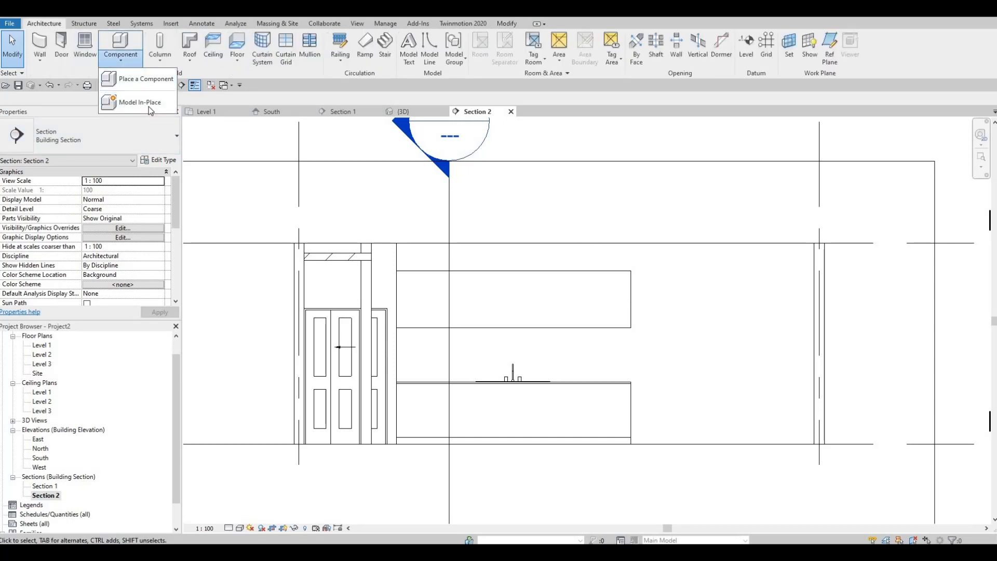
{"action": "left_click", "coordinate": [149, 103]}
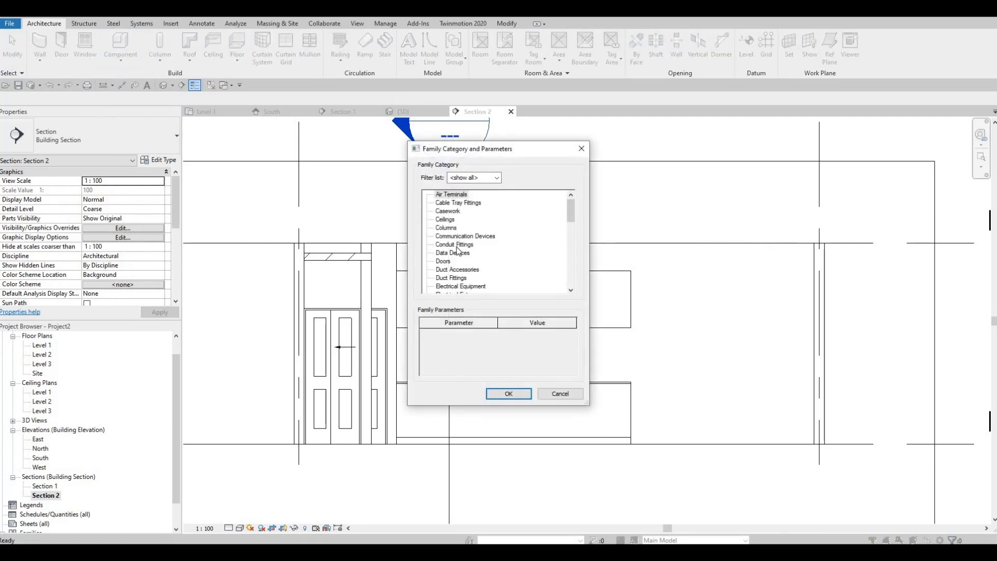
{"action": "scroll", "coordinate": [457, 250], "scroll_direction": "down", "scroll_amount": 4}
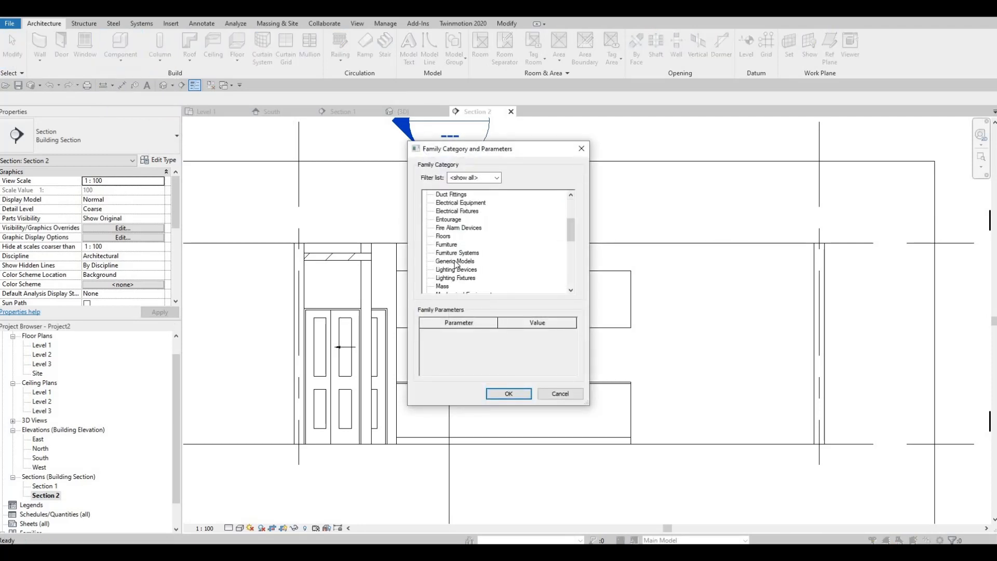
{"action": "key", "text": "g"}
{"action": "left_click", "coordinate": [509, 394]}
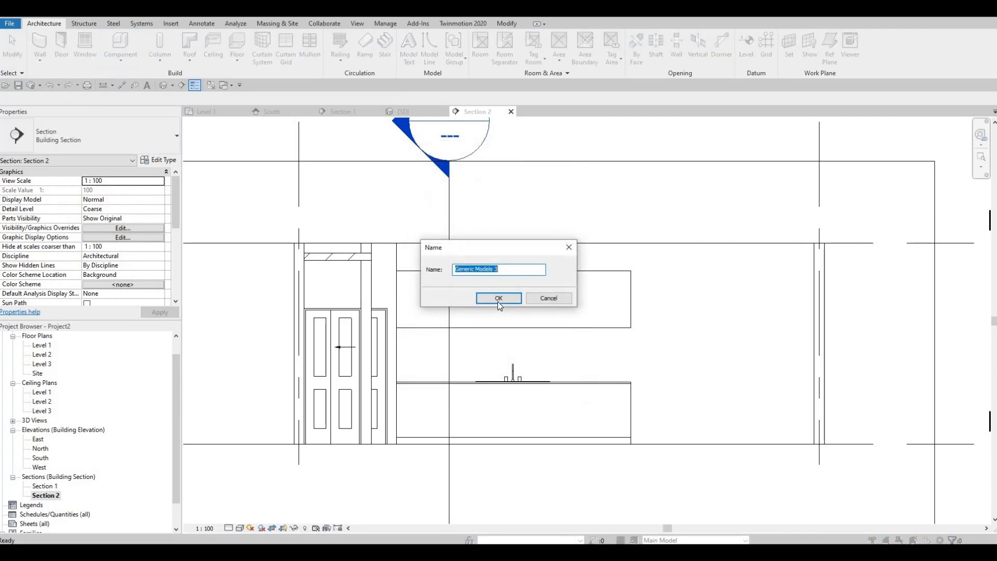
{"action": "key", "text": "Return"}
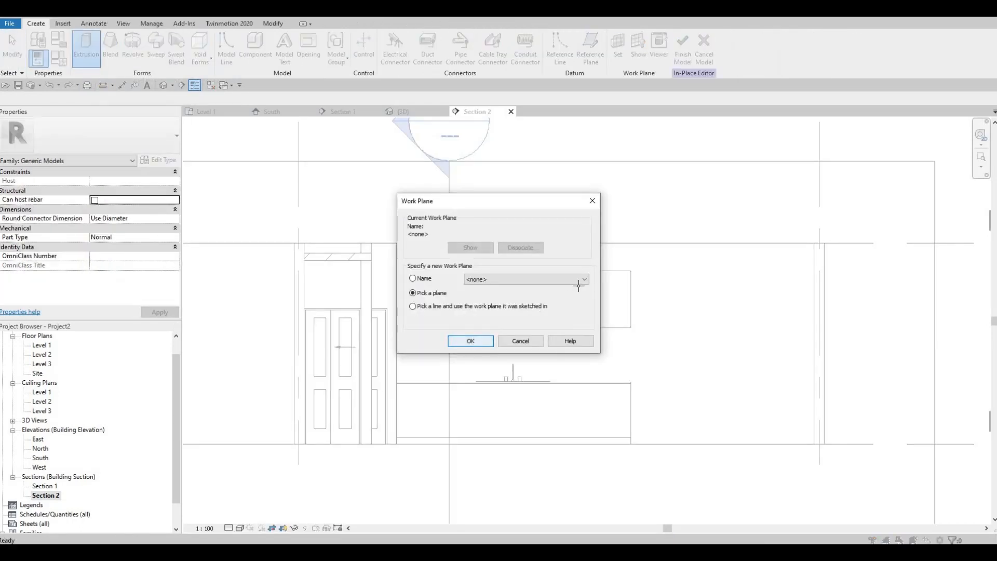
Start an extrusion on the exterior wall plane and sketch a rectangle from the level line above down to the upper cabinet's top, spanning its full length
{"action": "left_click", "coordinate": [474, 344]}
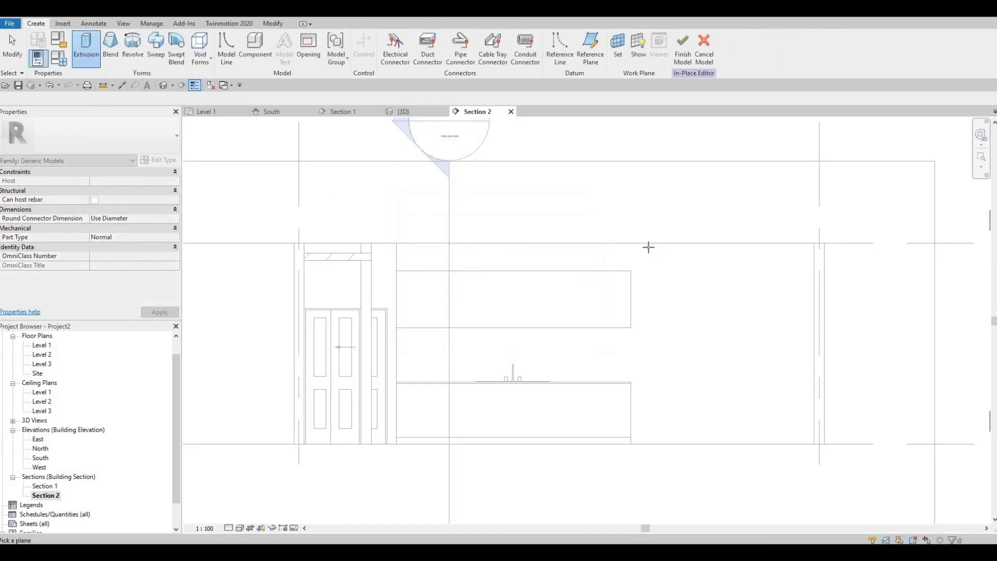
{"action": "left_click", "coordinate": [418, 140]}
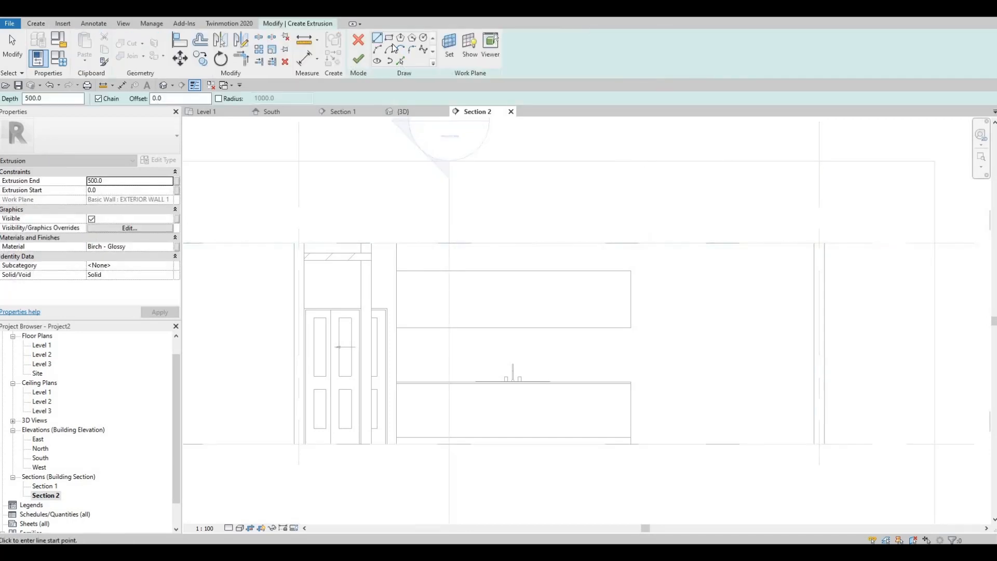
{"action": "left_click", "coordinate": [396, 242]}
{"action": "scroll", "coordinate": [633, 270], "scroll_direction": "up", "scroll_amount": 2}
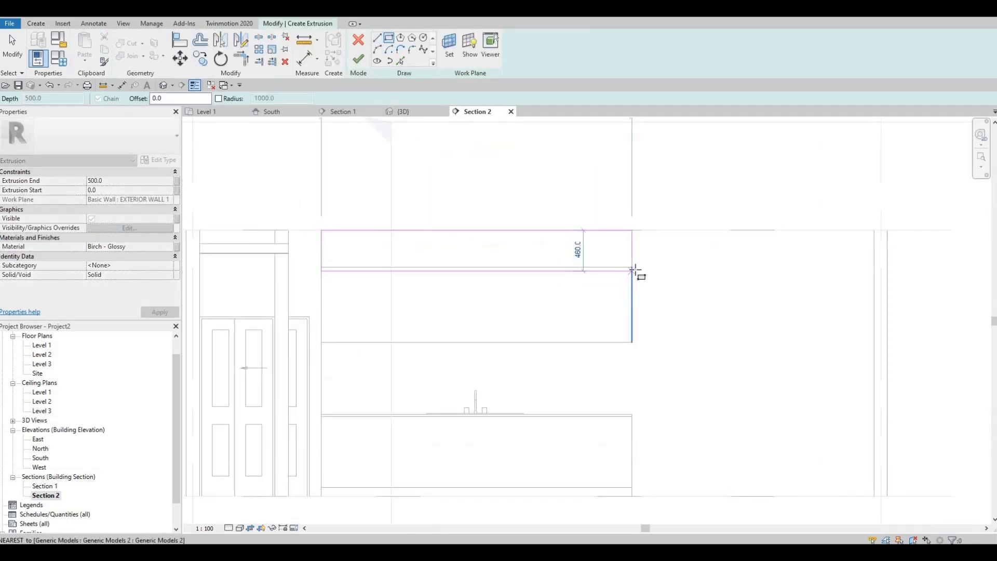
{"action": "left_click", "coordinate": [633, 269]}
{"action": "key", "text": "Escape"}
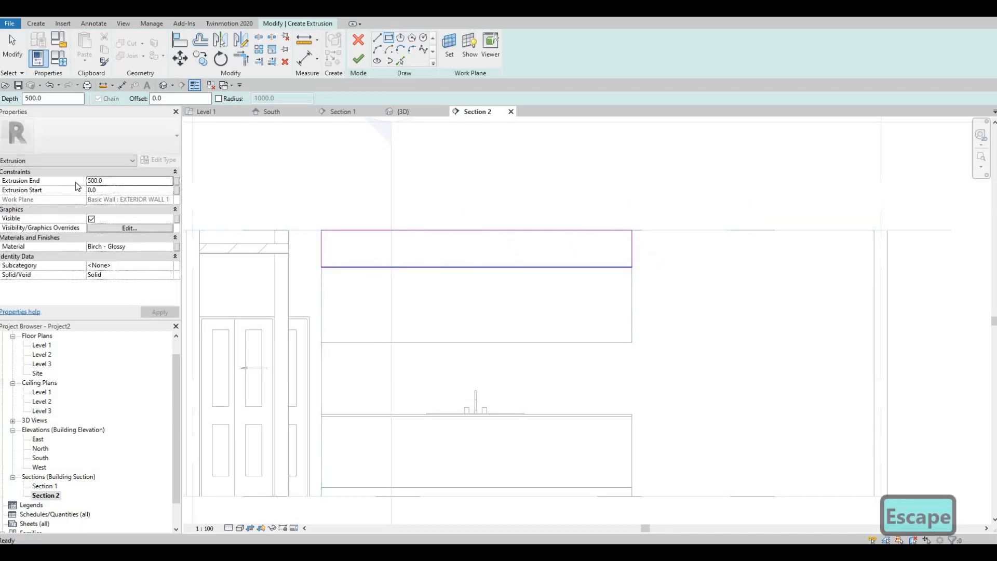
{"action": "key", "text": "Escape"}
Set the extrusion end of the new box above the upper cabinet to 800 mm
{"action": "left_click", "coordinate": [59, 180]}
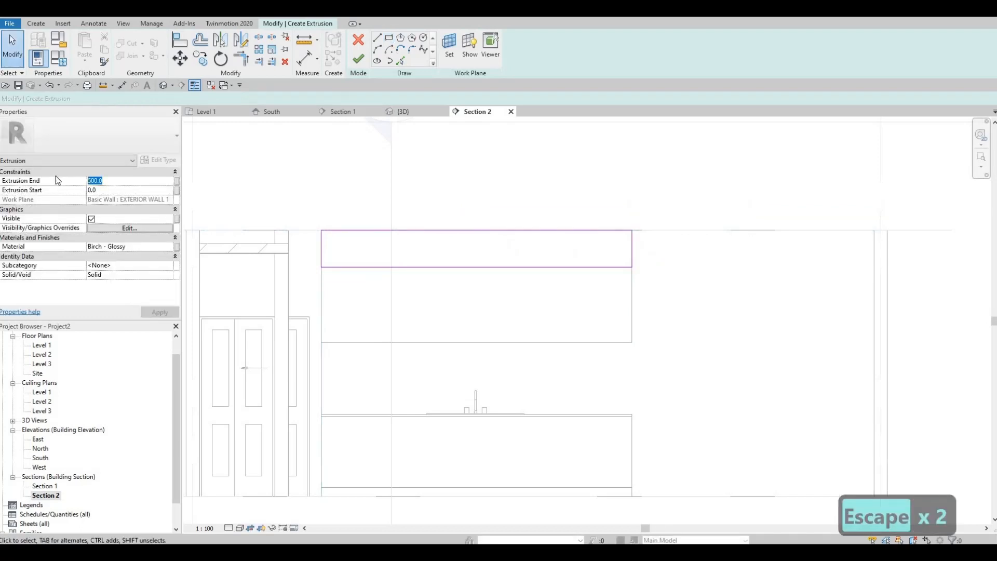
{"action": "type", "text": "800"}
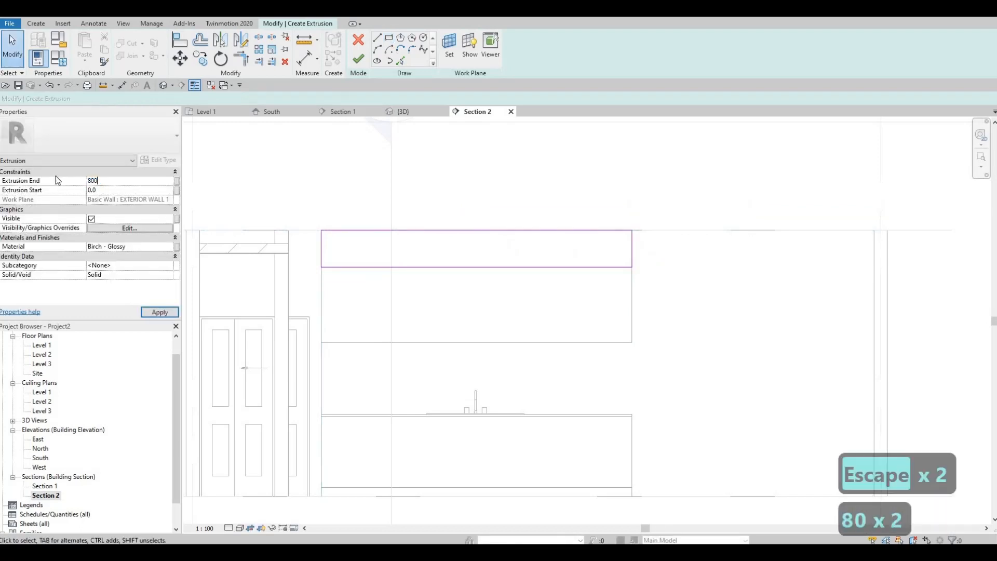
{"action": "left_click", "coordinate": [157, 314]}
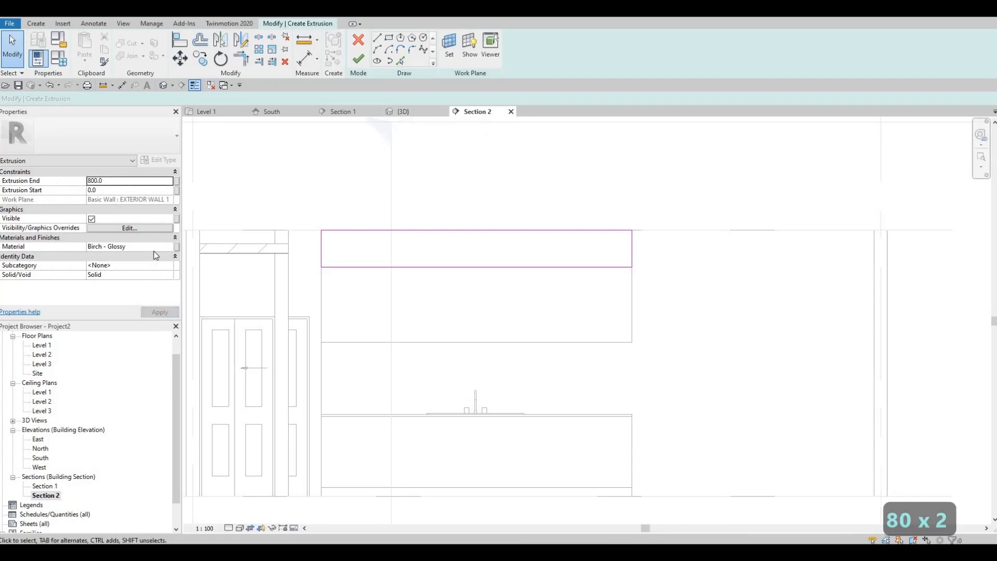
Assign the AEC paint material Wall Texture, Orange Peel to the box above the upper cabinet, and finish the extrusion and the in-place model
{"action": "left_click", "coordinate": [170, 248]}
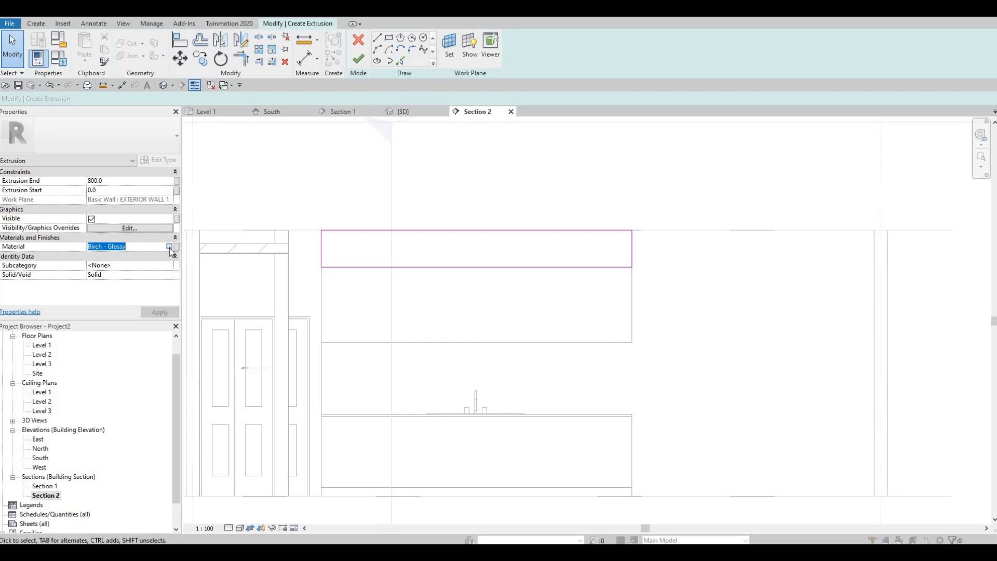
{"action": "left_click", "coordinate": [169, 247]}
{"action": "scroll", "coordinate": [400, 255], "scroll_direction": "down", "scroll_amount": 1}
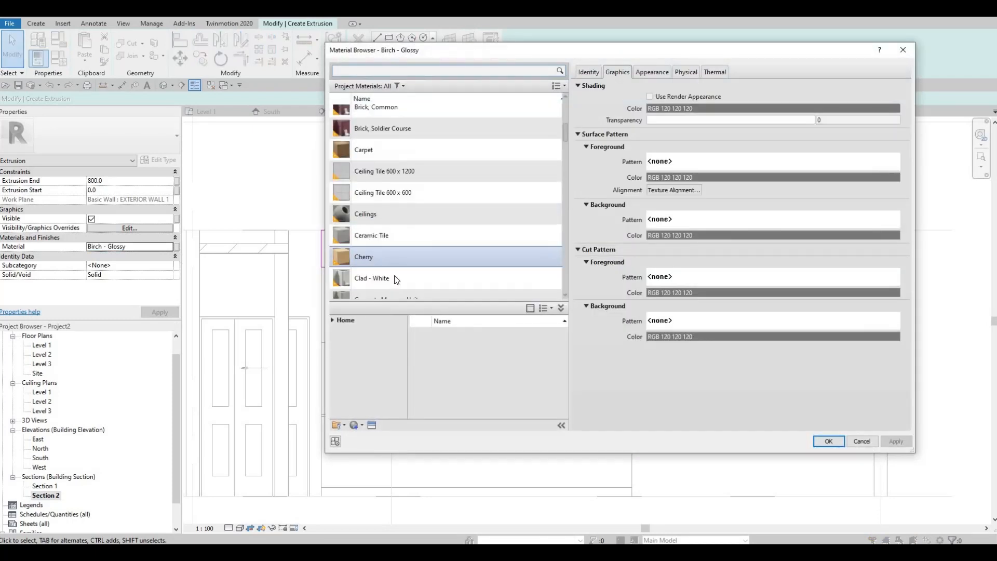
{"action": "scroll", "coordinate": [400, 244], "scroll_direction": "down", "scroll_amount": 2}
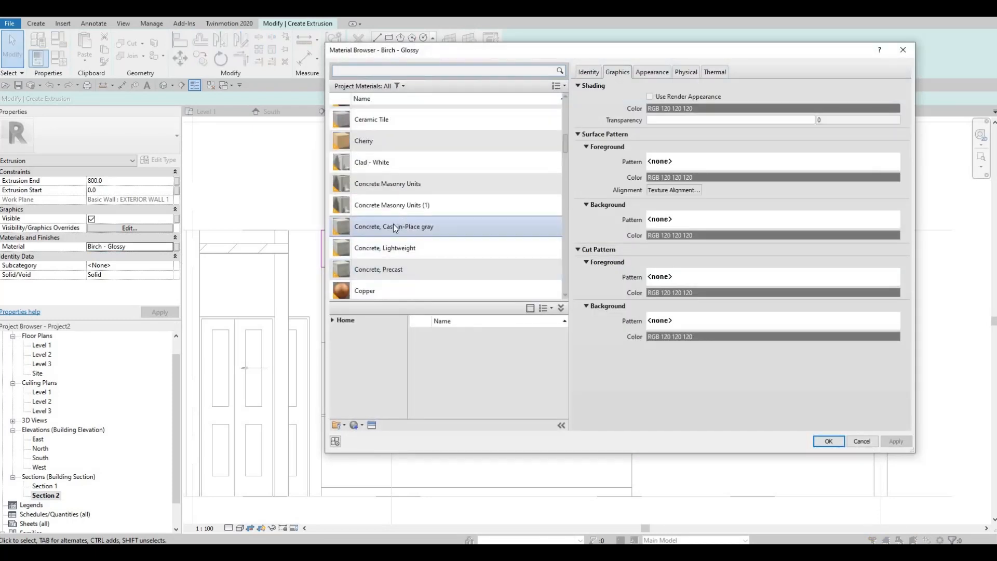
{"action": "scroll", "coordinate": [370, 275], "scroll_direction": "down", "scroll_amount": 1}
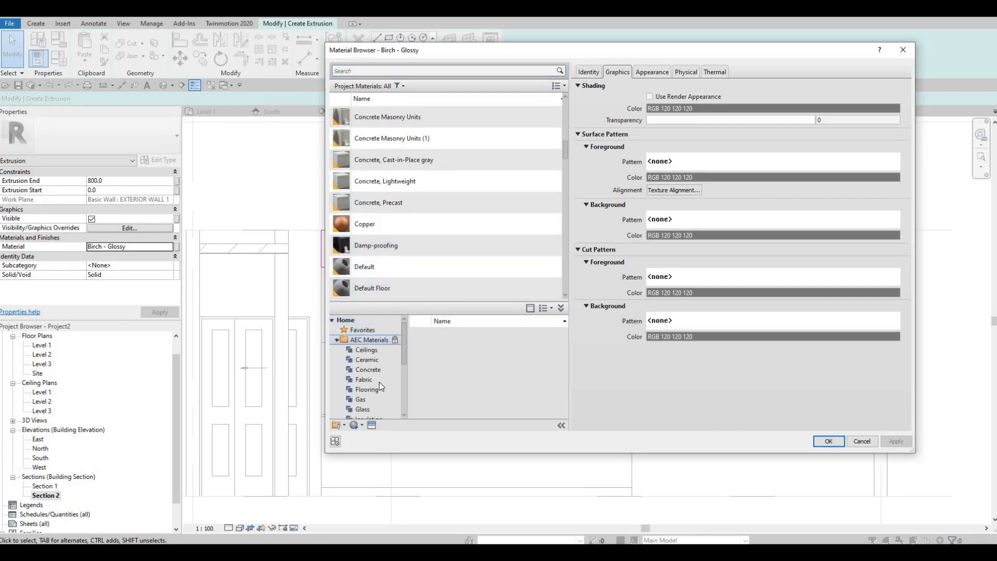
{"action": "scroll", "coordinate": [379, 400], "scroll_direction": "down", "scroll_amount": 2}
{"action": "left_click", "coordinate": [375, 411]}
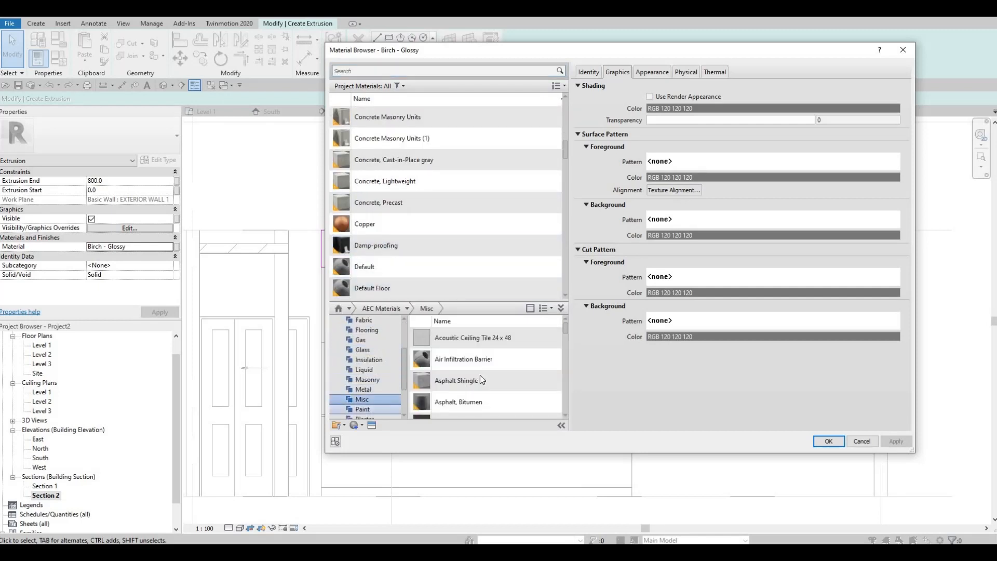
{"action": "mouse_move", "coordinate": [549, 340]}
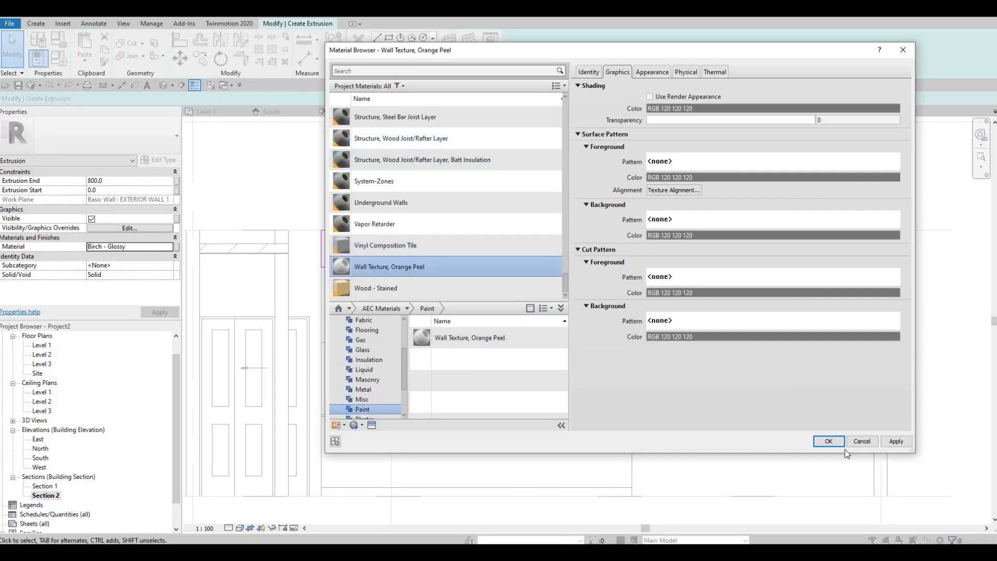
{"action": "left_click", "coordinate": [828, 441]}
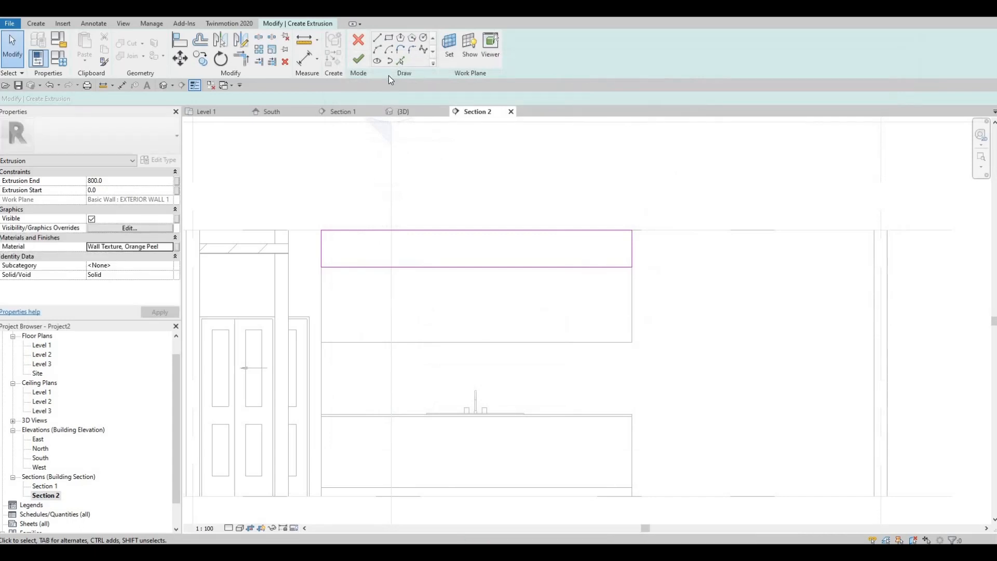
{"action": "left_click", "coordinate": [359, 61]}
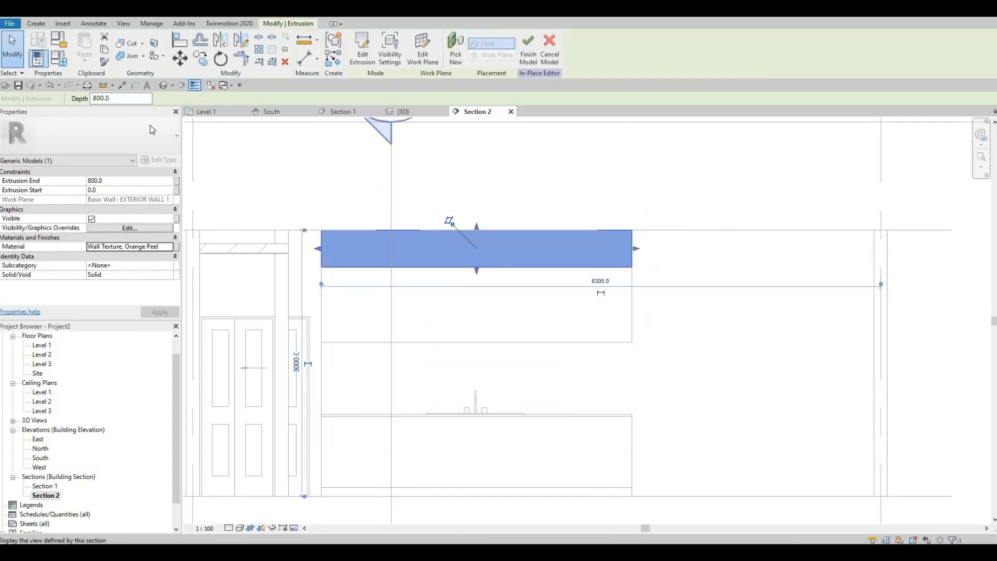
{"action": "left_click", "coordinate": [529, 50]}
In the default 3D view, align the front face of the box above the upper cabinet with the face of the adjoining interior wall
{"action": "left_click", "coordinate": [163, 86]}
{"action": "mouse_move", "coordinate": [405, 300]}
{"action": "middle_mouse_down", "text": "shift"}
{"action": "mouse_move", "coordinate": [407, 329]}
{"action": "mouse_move", "coordinate": [296, 336]}
{"action": "mouse_move", "coordinate": [408, 292]}
{"action": "mouse_move", "coordinate": [392, 308]}
{"action": "middle_mouse_up", "text": "shift"}
{"action": "scroll", "coordinate": [401, 170], "scroll_direction": "up", "scroll_amount": 2}
{"action": "middle_click_drag", "start_coordinate": [341, 281], "coordinate": [341, 186], "text": "shift"}
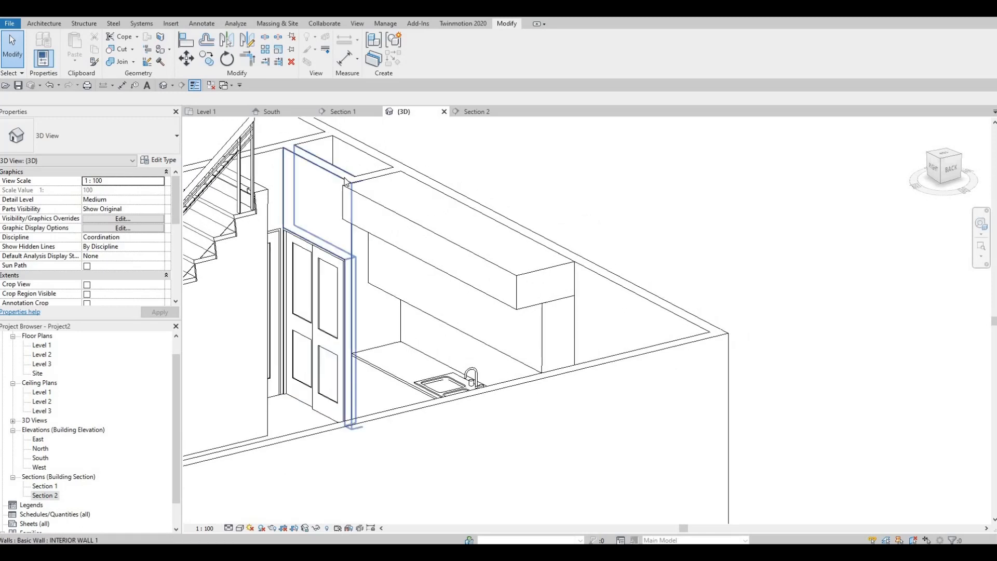
{"action": "scroll", "coordinate": [324, 172], "scroll_direction": "up", "scroll_amount": 1}
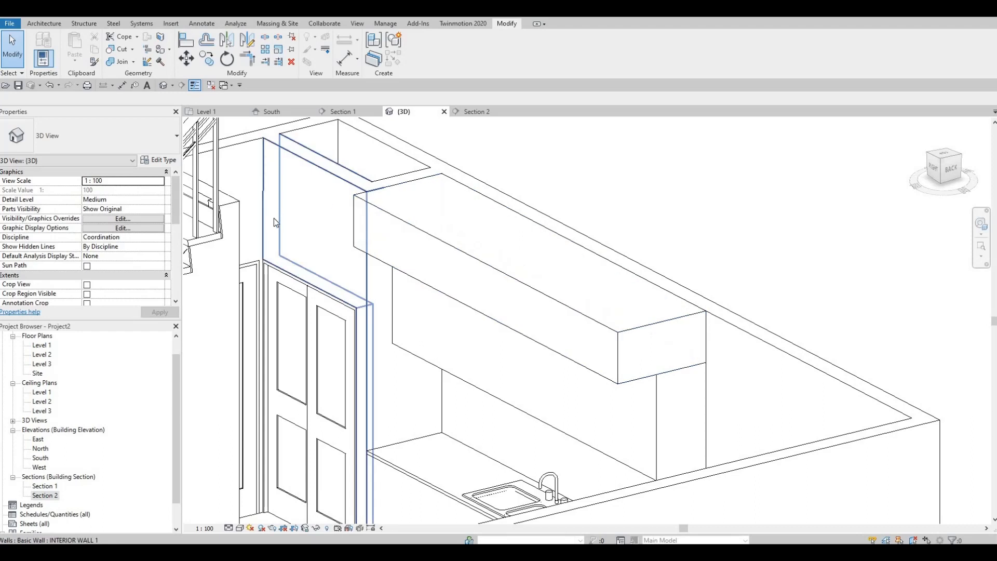
{"action": "key", "text": "a"}
{"action": "key", "text": "l"}
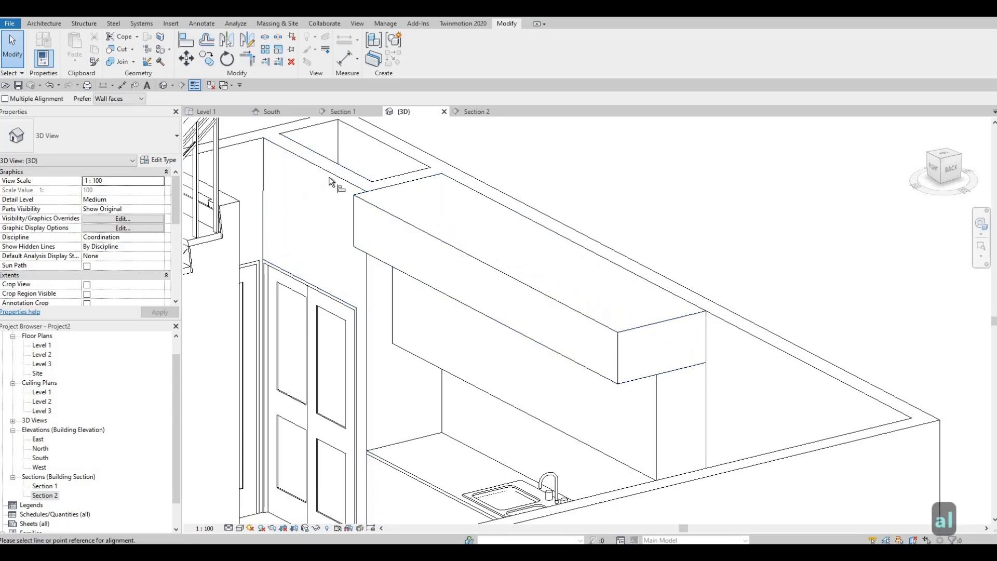
{"action": "left_click", "coordinate": [382, 221]}
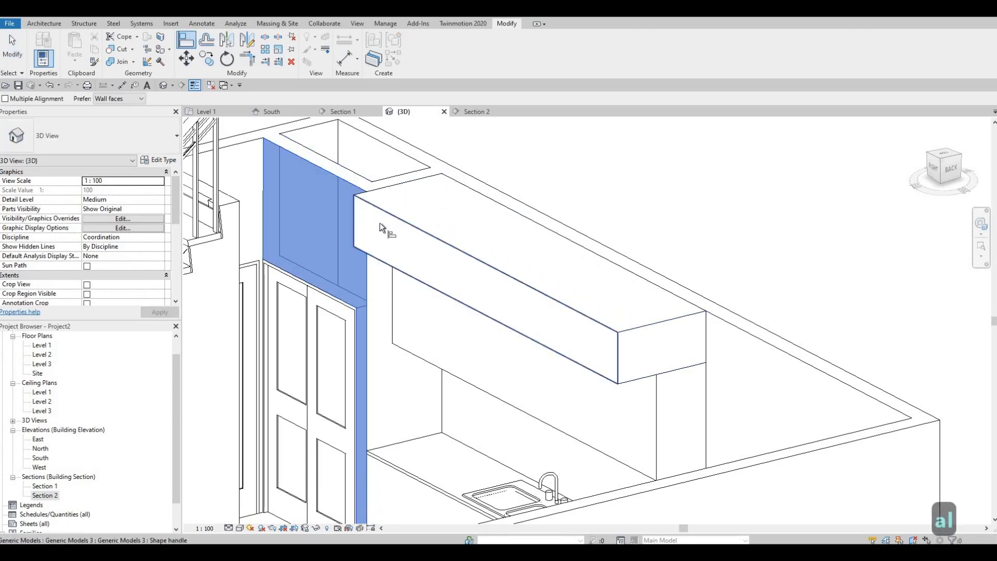
{"action": "left_click", "coordinate": [400, 234]}
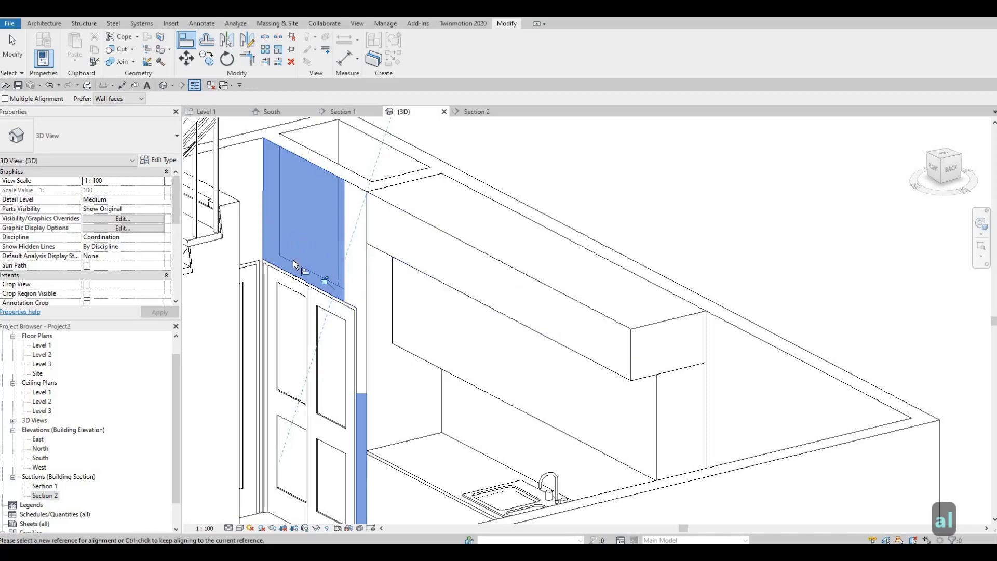
{"action": "key", "text": "Escape"}
Examine the base cabinet, upper cabinet and the box above it from several angles in 3D
{"action": "scroll", "coordinate": [293, 260], "scroll_direction": "down", "scroll_amount": 1}
{"action": "scroll", "coordinate": [333, 472], "scroll_direction": "up", "scroll_amount": 3}
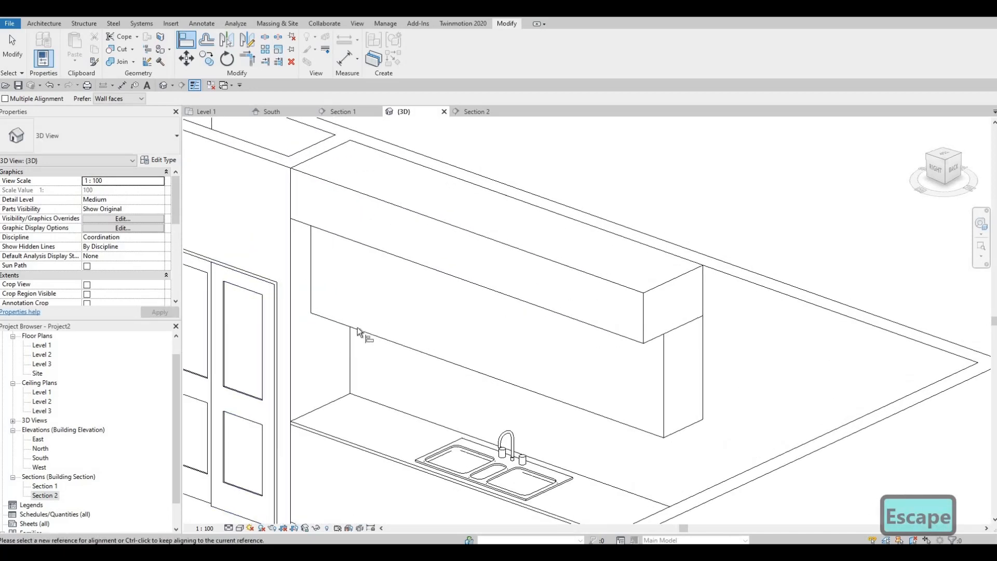
{"action": "middle_click_drag", "start_coordinate": [394, 408], "coordinate": [392, 302]}
{"action": "scroll", "coordinate": [387, 306], "scroll_direction": "down", "scroll_amount": 3}
{"action": "middle_click_drag", "start_coordinate": [583, 432], "coordinate": [624, 452], "text": "shift"}
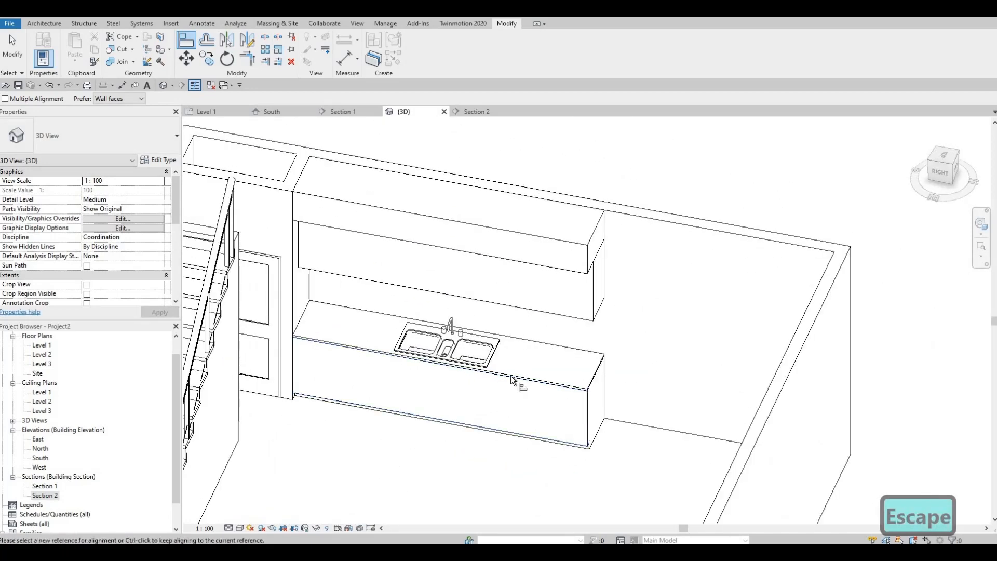
{"action": "middle_click_drag", "start_coordinate": [512, 381], "coordinate": [377, 406], "text": "shift"}
{"action": "middle_click_drag", "start_coordinate": [416, 312], "coordinate": [452, 278], "text": "shift"}
{"action": "scroll", "coordinate": [451, 349], "scroll_direction": "up", "scroll_amount": 3}
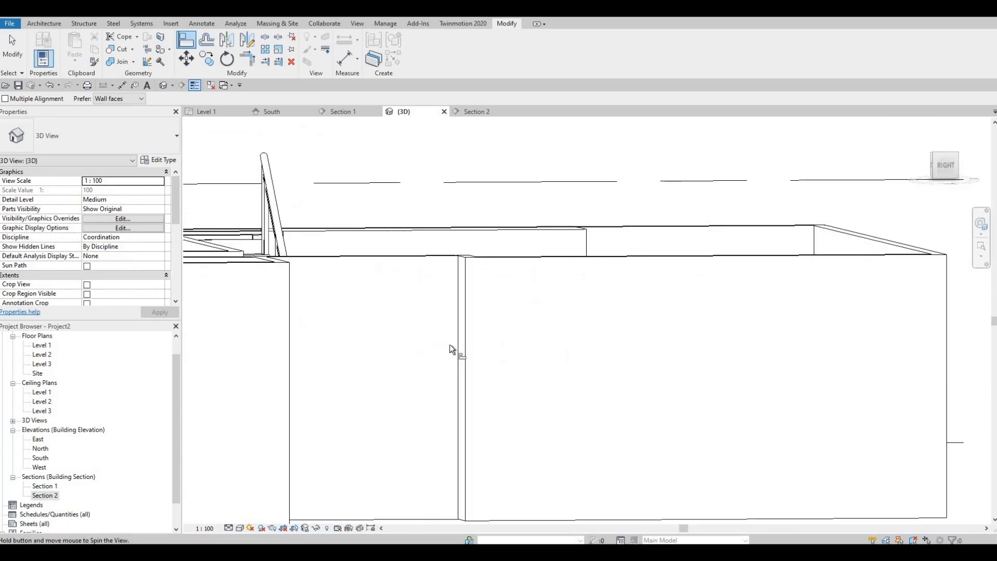
{"action": "middle_click_drag", "start_coordinate": [595, 244], "coordinate": [635, 289], "text": "shift"}
{"action": "scroll", "coordinate": [568, 284], "scroll_direction": "up", "scroll_amount": 3}
{"action": "scroll", "coordinate": [635, 288], "scroll_direction": "down", "scroll_amount": 1}
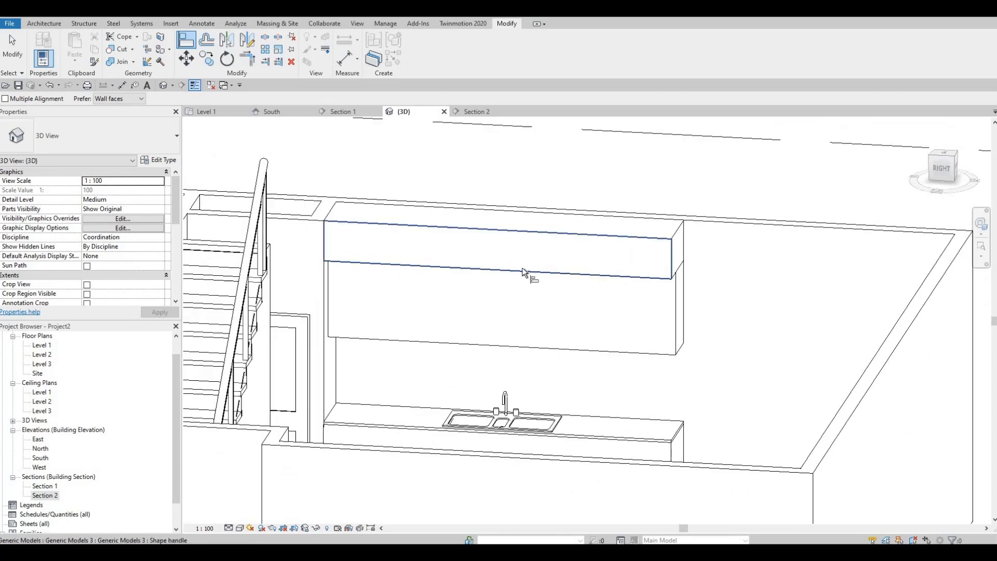
{"action": "left_click", "coordinate": [343, 261]}
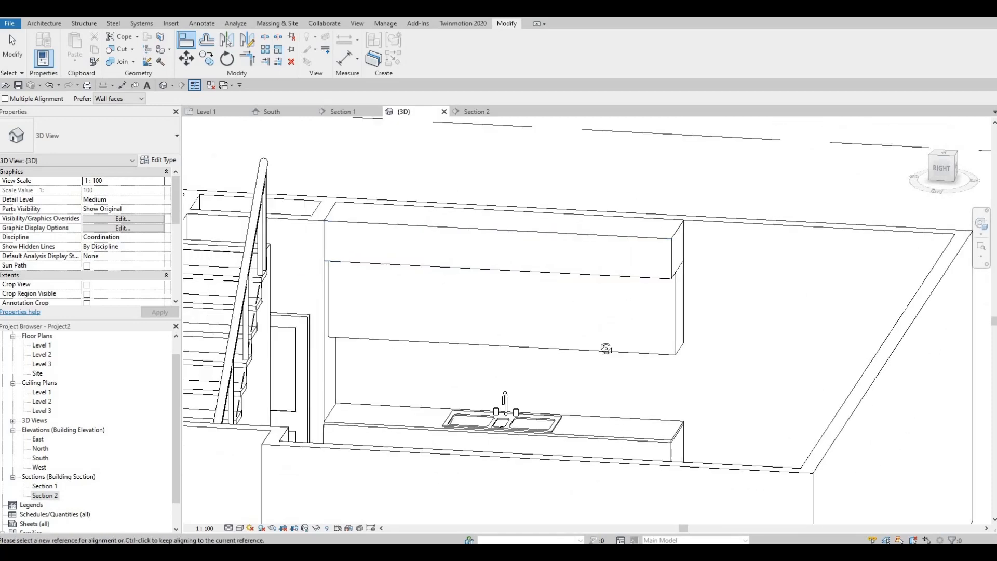
{"action": "middle_click_drag", "start_coordinate": [651, 385], "coordinate": [612, 374], "text": "shift"}
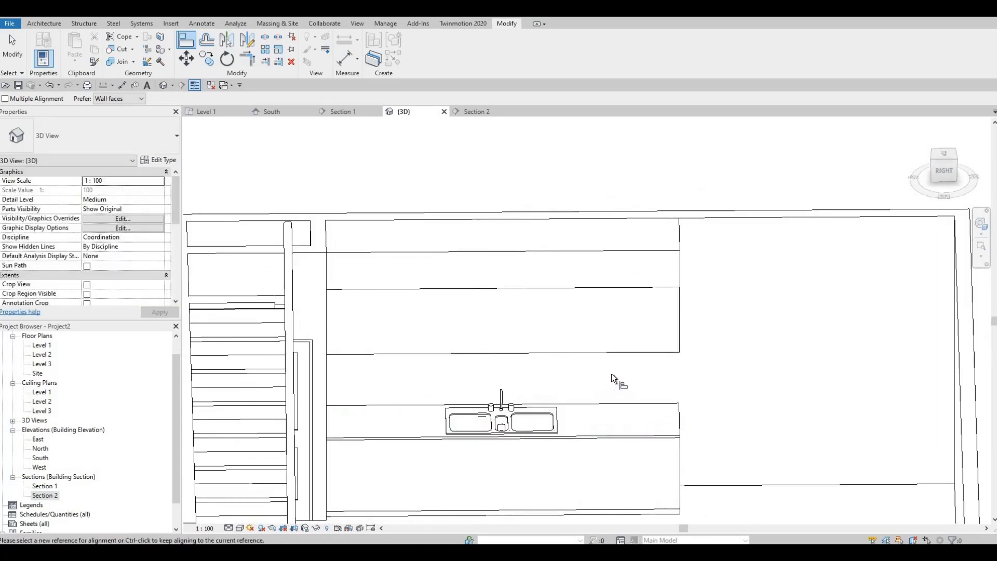
Return to the Section 2 view and start another in-place model in the Generic Models category, accepting the suggested name
{"action": "double_click", "coordinate": [45, 495]}
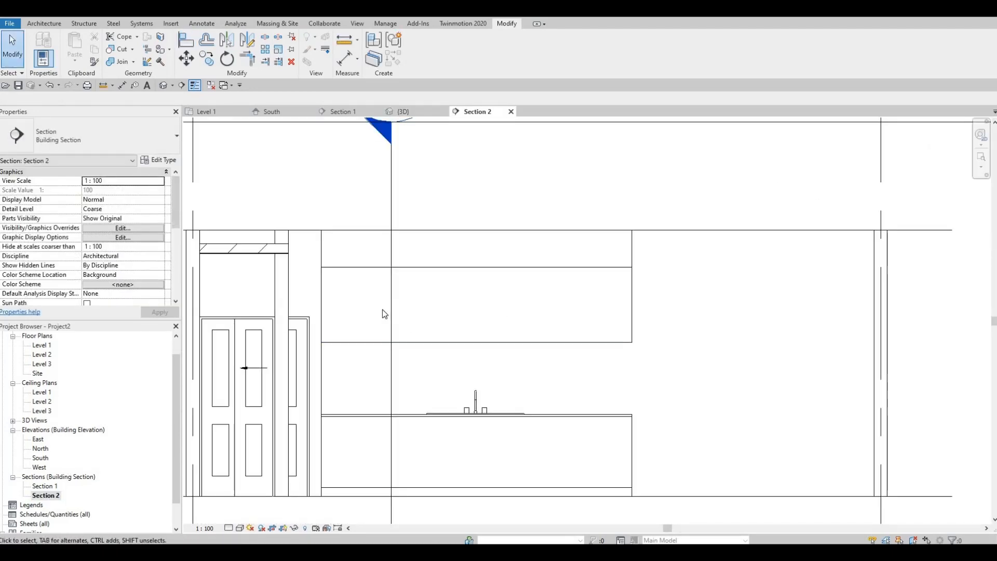
{"action": "left_click", "coordinate": [45, 24]}
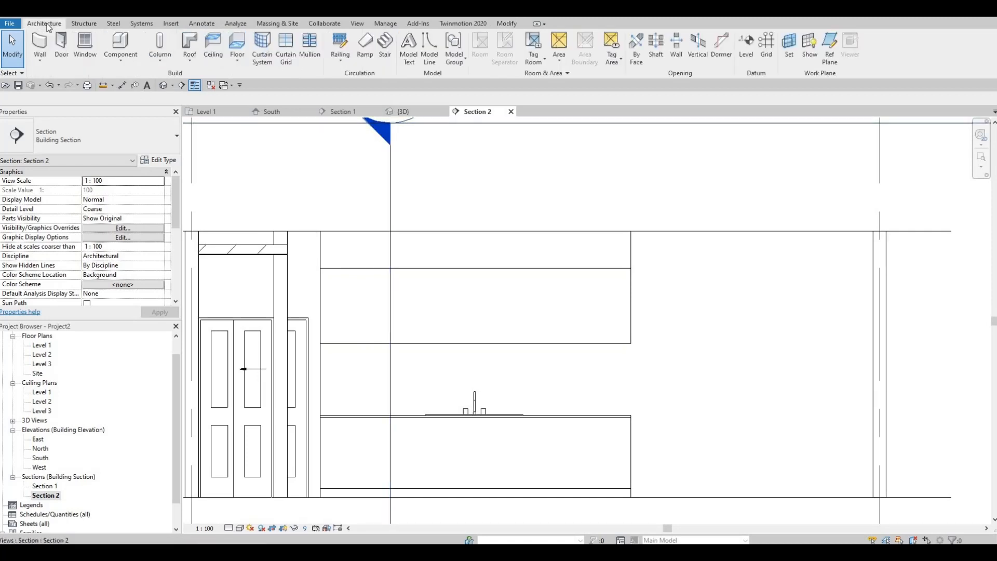
{"action": "left_click", "coordinate": [120, 61]}
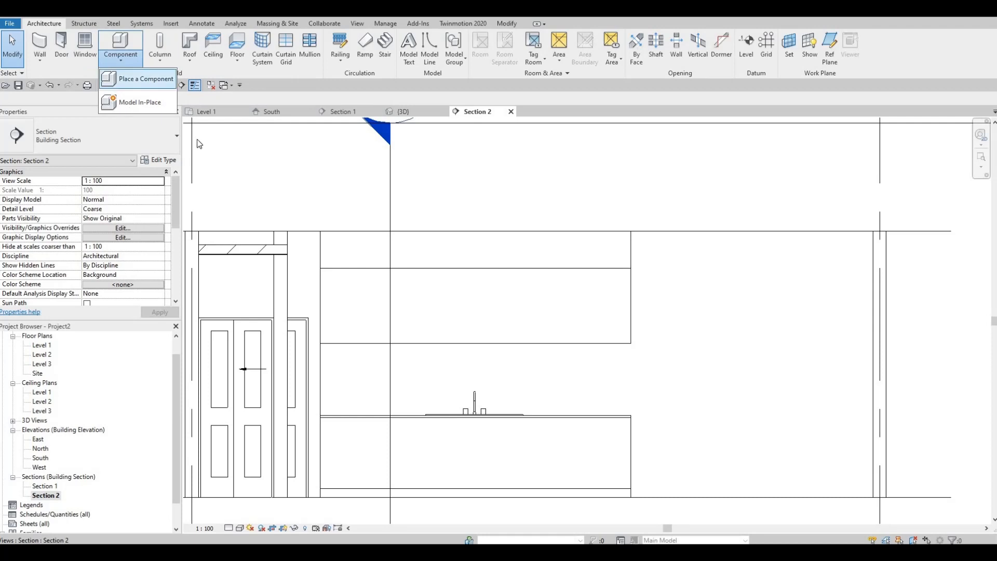
{"action": "key", "text": "Down"}
{"action": "key", "text": "Return"}
{"action": "scroll", "coordinate": [467, 282], "scroll_direction": "down", "scroll_amount": 3}
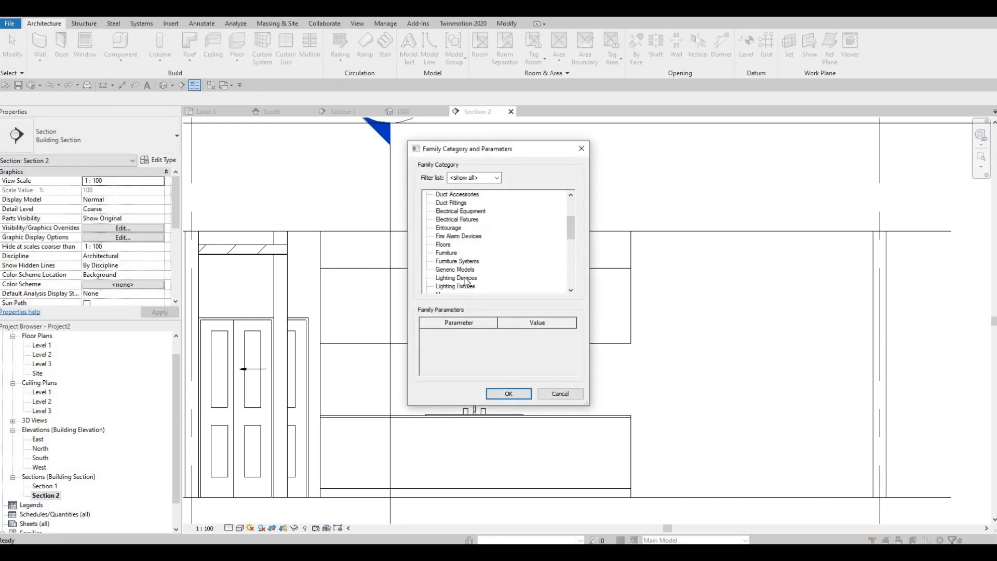
{"action": "scroll", "coordinate": [454, 252], "scroll_direction": "down", "scroll_amount": 1}
{"action": "key", "text": "g"}
{"action": "left_click", "coordinate": [500, 393]}
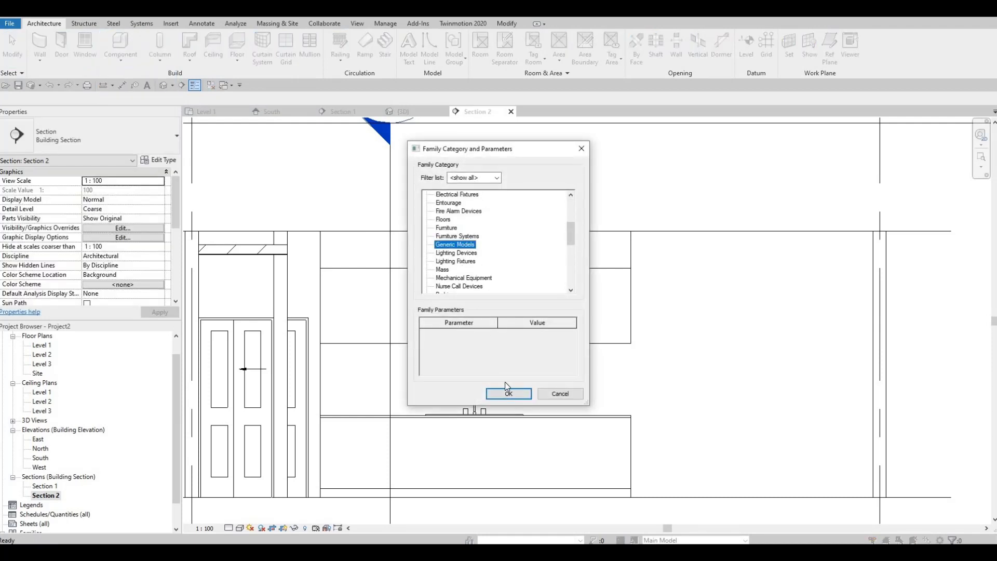
{"action": "left_click", "coordinate": [498, 299]}
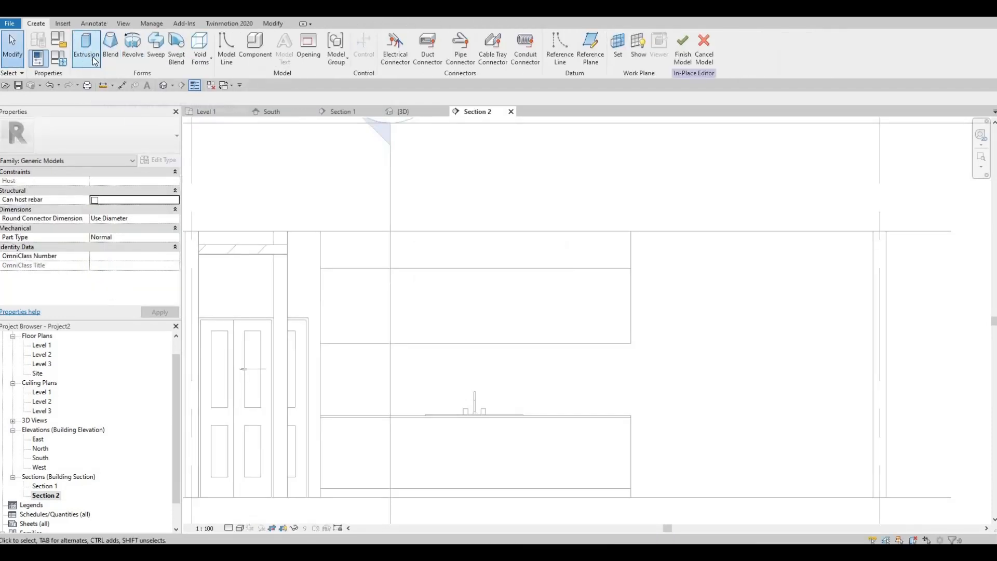
Start an extrusion on the upper cabinet's front face and sketch a rectangle offset 10 mm inward from the cabinet's outline
{"action": "left_click", "coordinate": [95, 61]}
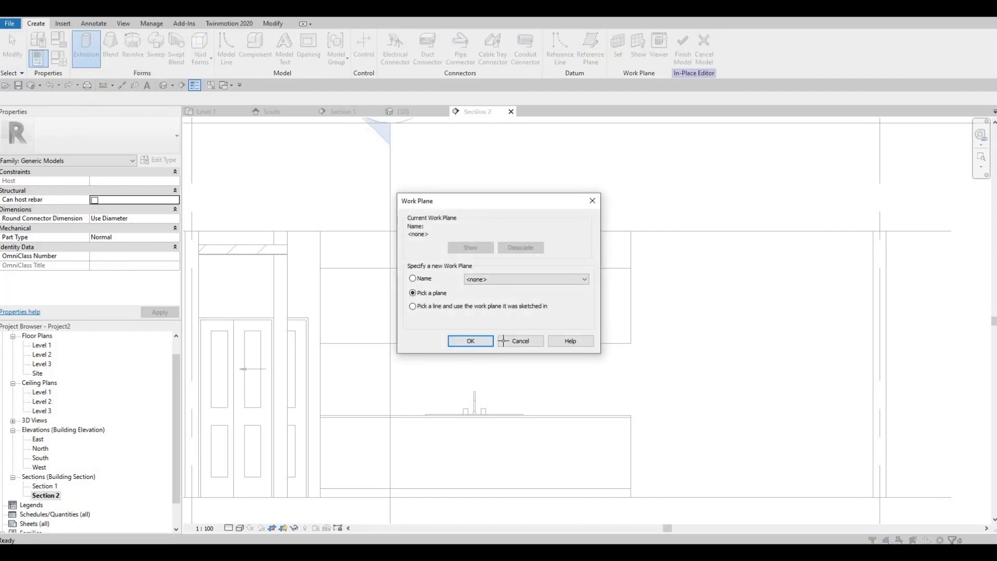
{"action": "left_click", "coordinate": [470, 340]}
{"action": "left_click", "coordinate": [631, 341]}
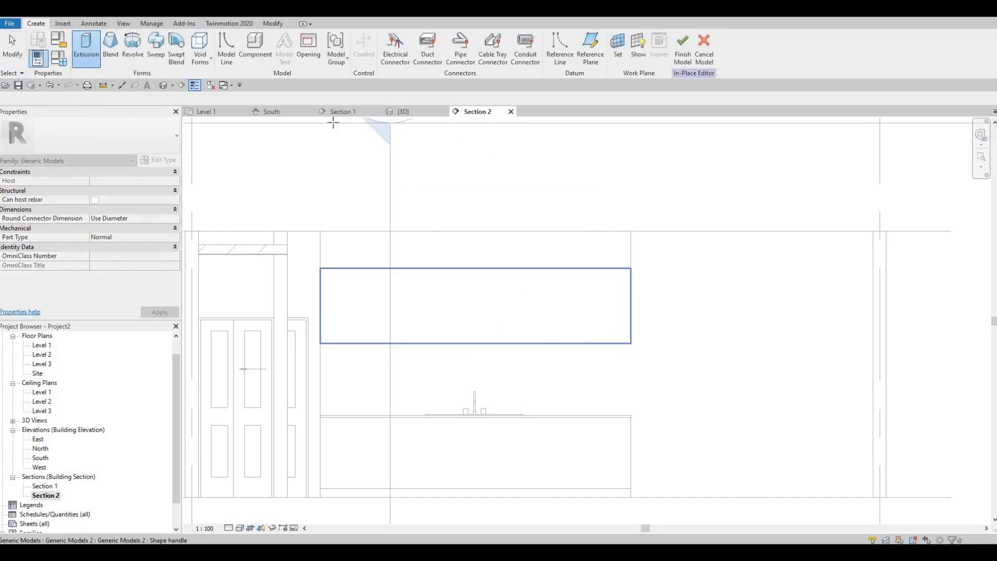
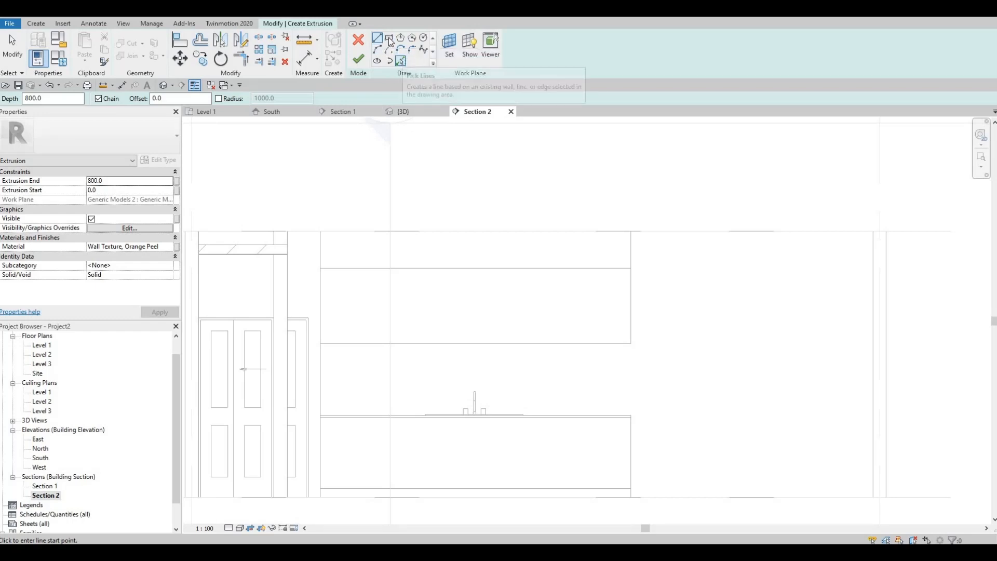
{"action": "left_click", "coordinate": [390, 41]}
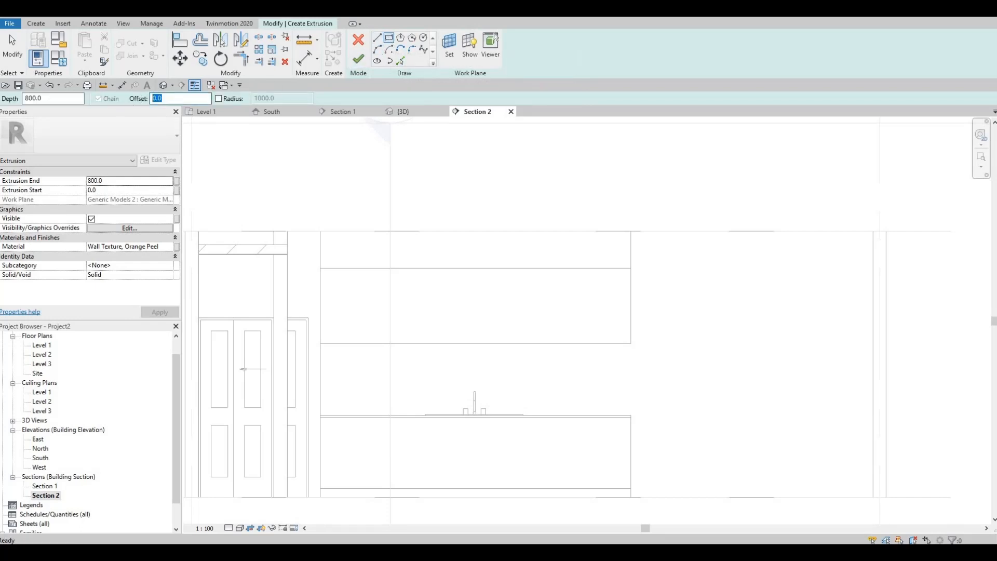
{"action": "type", "text": "10"}
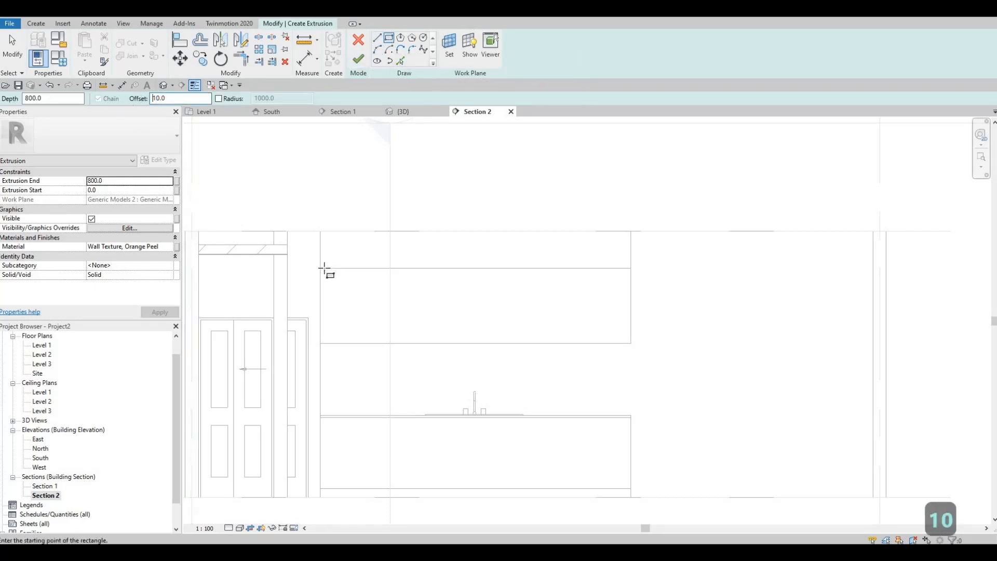
{"action": "left_click", "coordinate": [320, 268]}
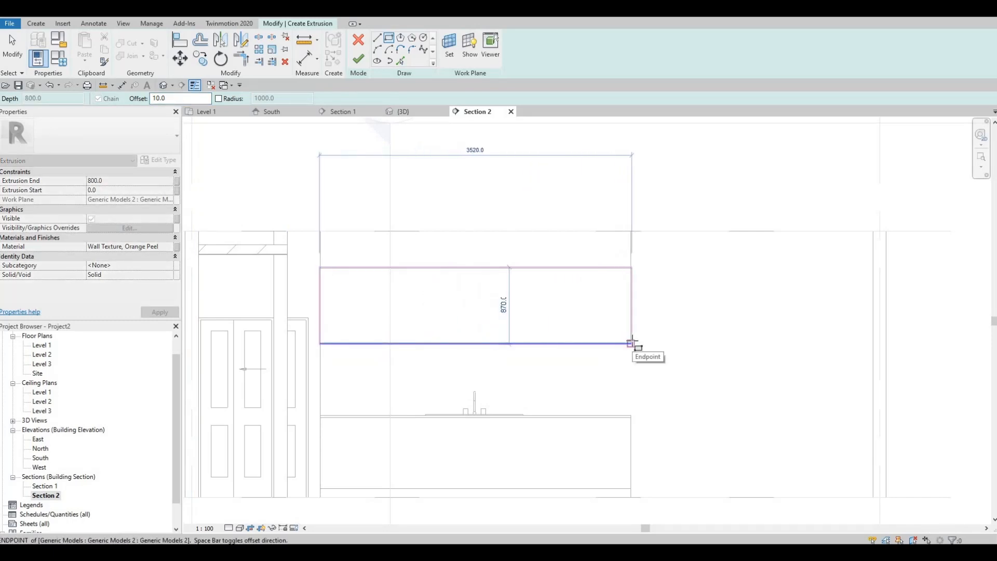
{"action": "scroll", "coordinate": [632, 343], "scroll_direction": "up", "scroll_amount": 5}
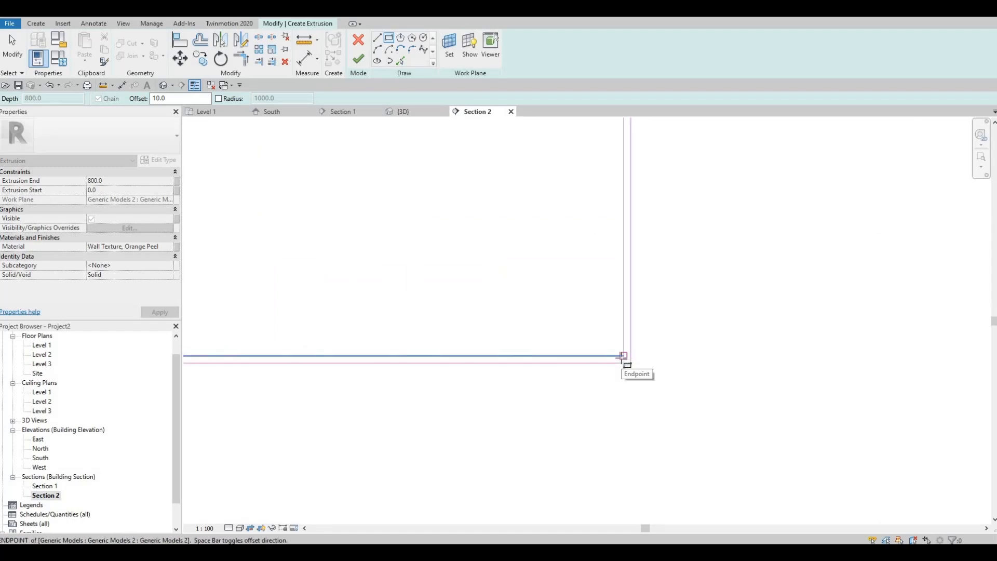
{"action": "key", "text": "space"}
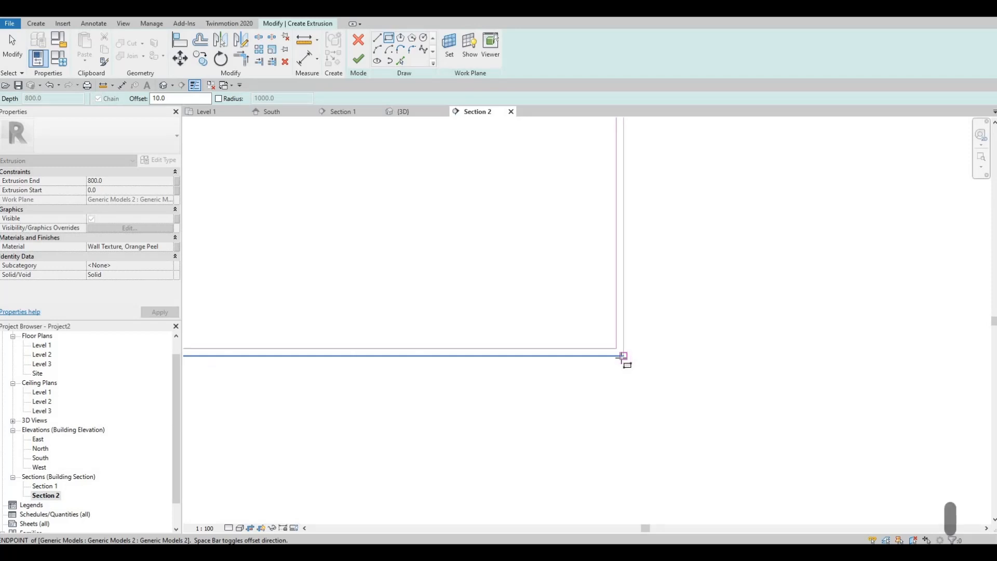
{"action": "left_click", "coordinate": [623, 356]}
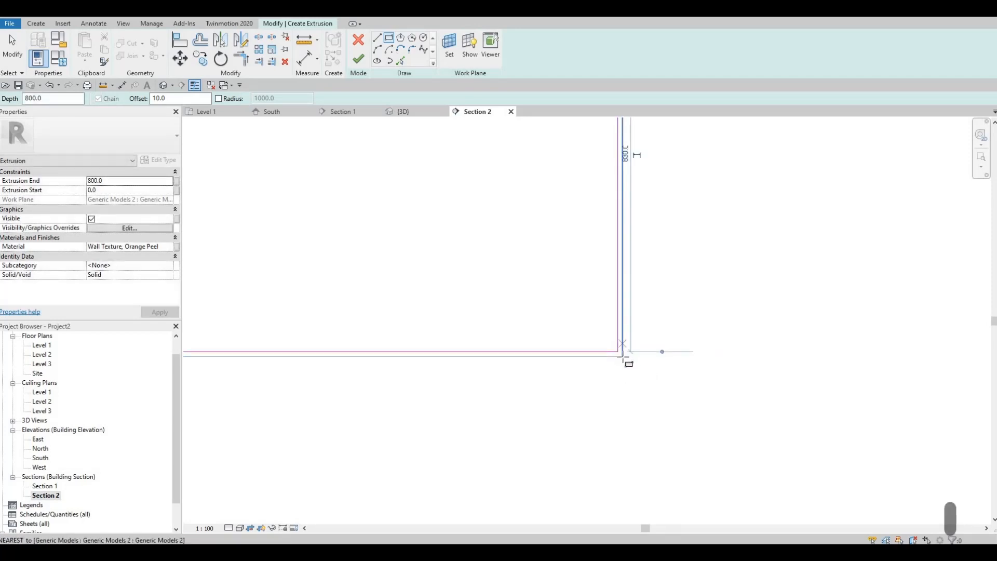
{"action": "left_click", "coordinate": [622, 342]}
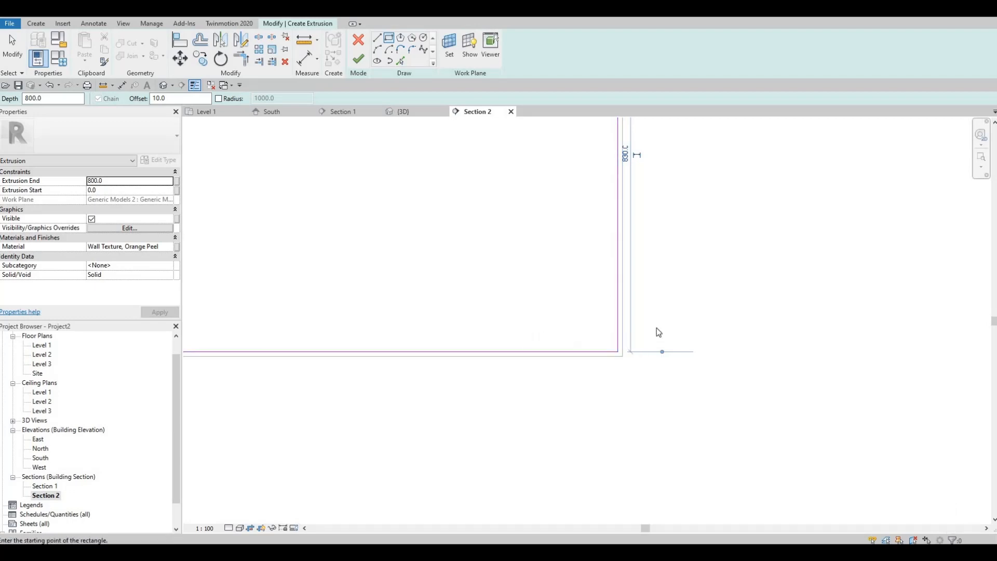
Finish the rectangle and assign the Birch - Glossy material to the new extrusion on the upper cabinet front
{"action": "key", "text": "Escape"}
{"action": "key", "text": "Escape"}
{"action": "middle_click_drag", "start_coordinate": [481, 285], "coordinate": [593, 285]}
{"action": "scroll", "coordinate": [428, 275], "scroll_direction": "down", "scroll_amount": 3}
{"action": "scroll", "coordinate": [427, 275], "scroll_direction": "down", "scroll_amount": 2}
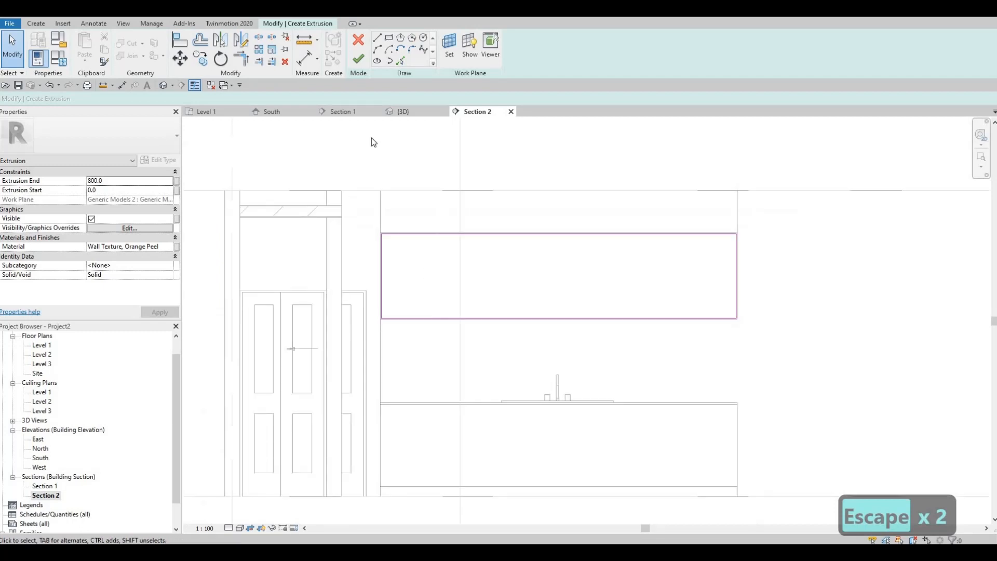
{"action": "scroll", "coordinate": [428, 275], "scroll_direction": "up", "scroll_amount": 2}
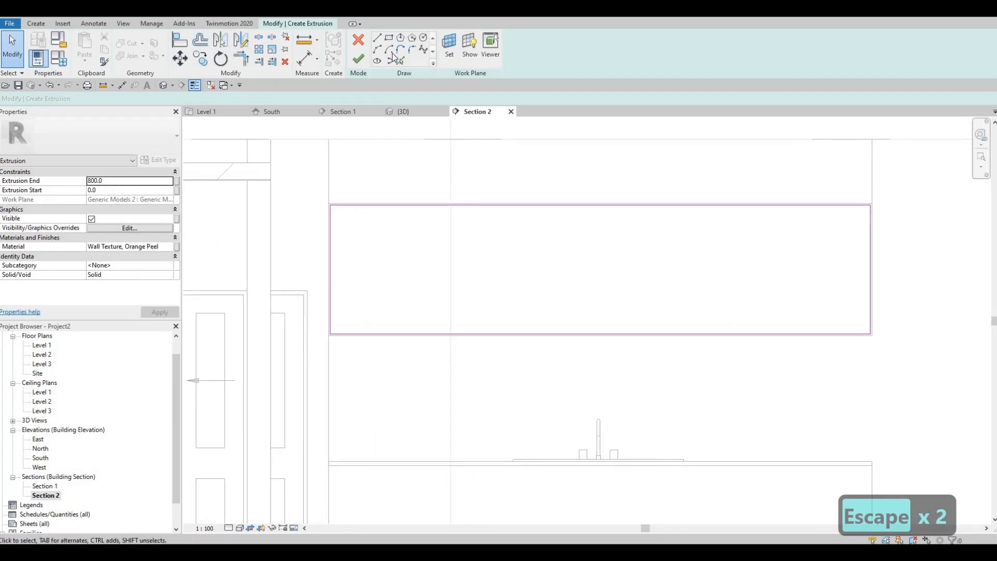
{"action": "left_click", "coordinate": [169, 248]}
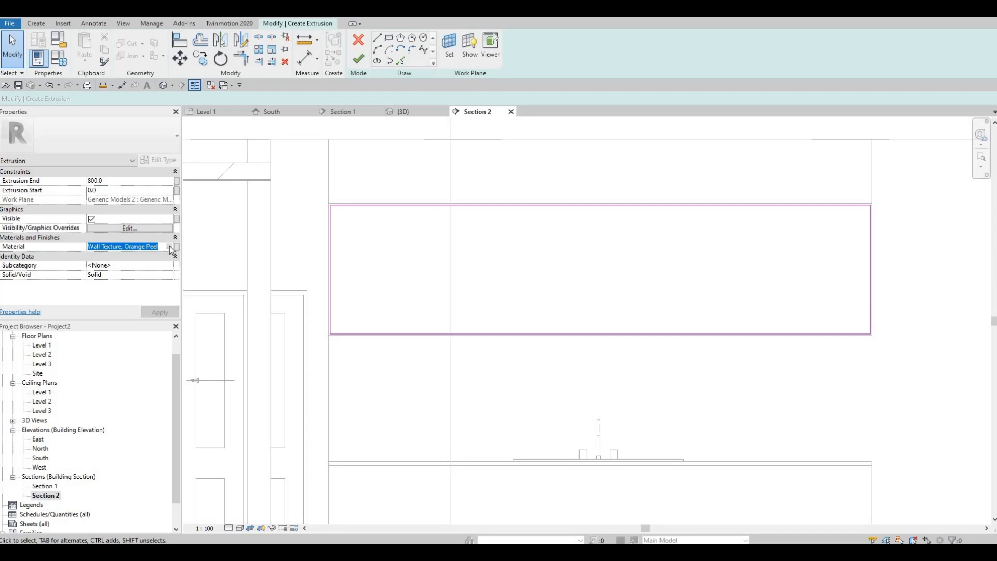
{"action": "left_click", "coordinate": [170, 248]}
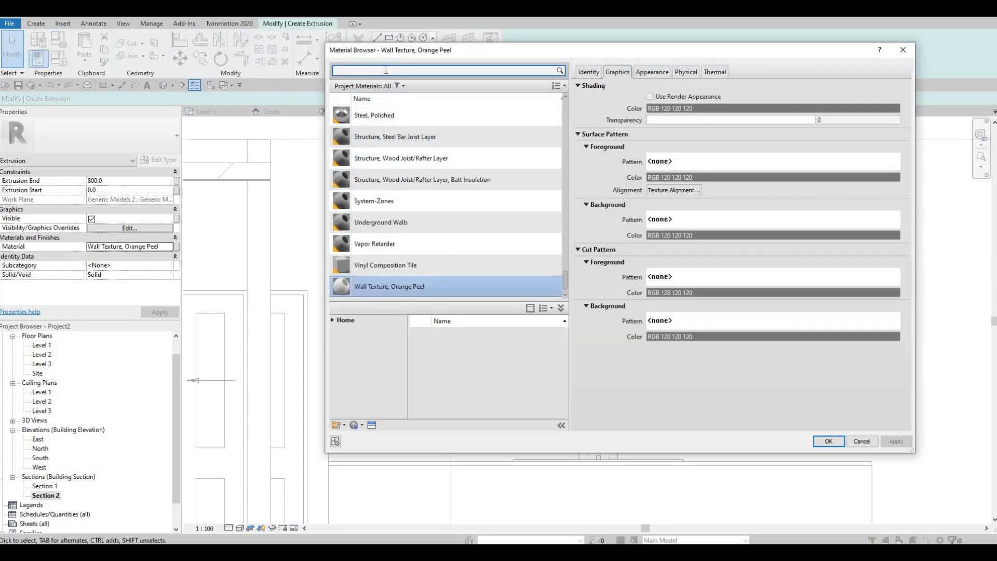
{"action": "type", "text": "BIRCH"}
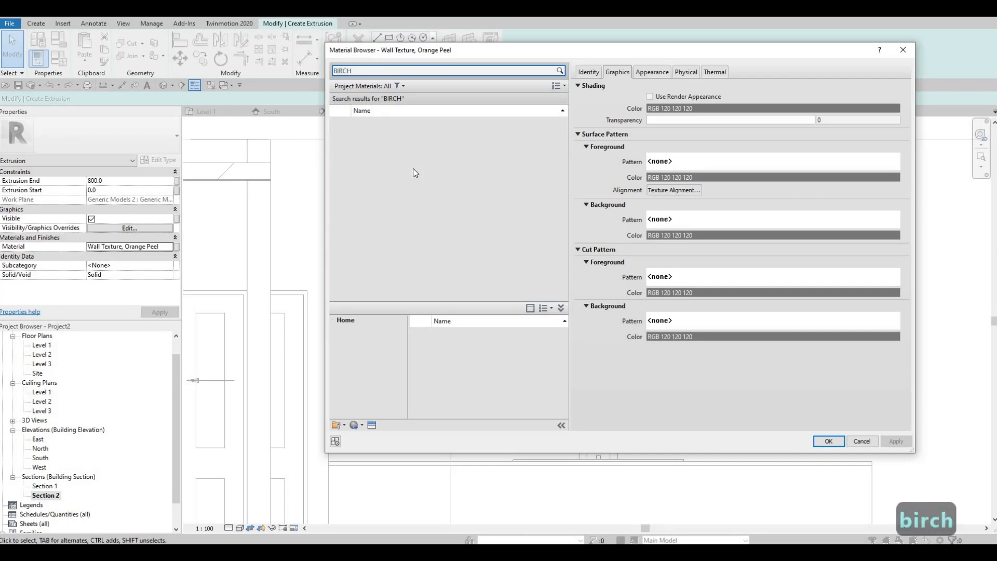
{"action": "left_click", "coordinate": [421, 134]}
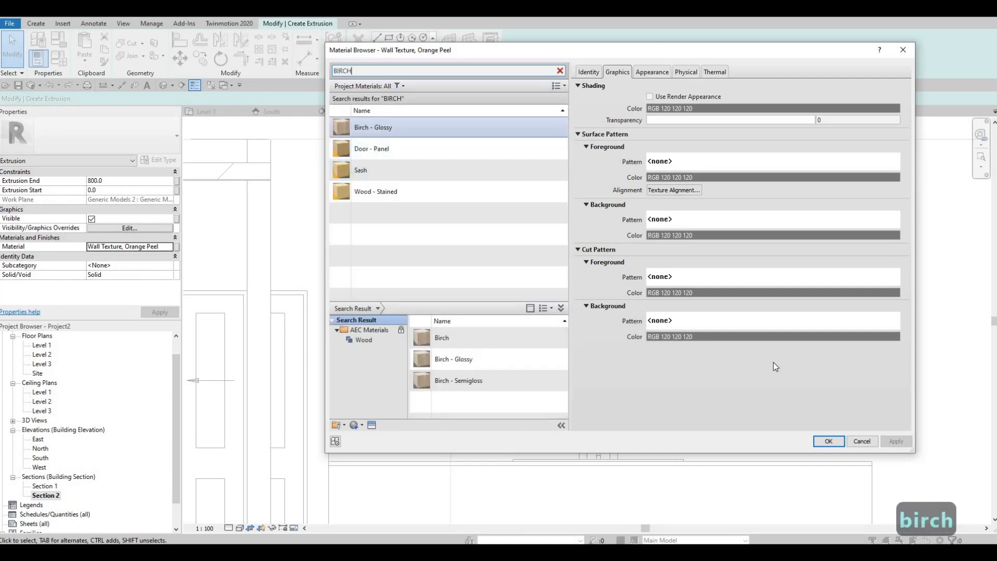
{"action": "left_click", "coordinate": [828, 441]}
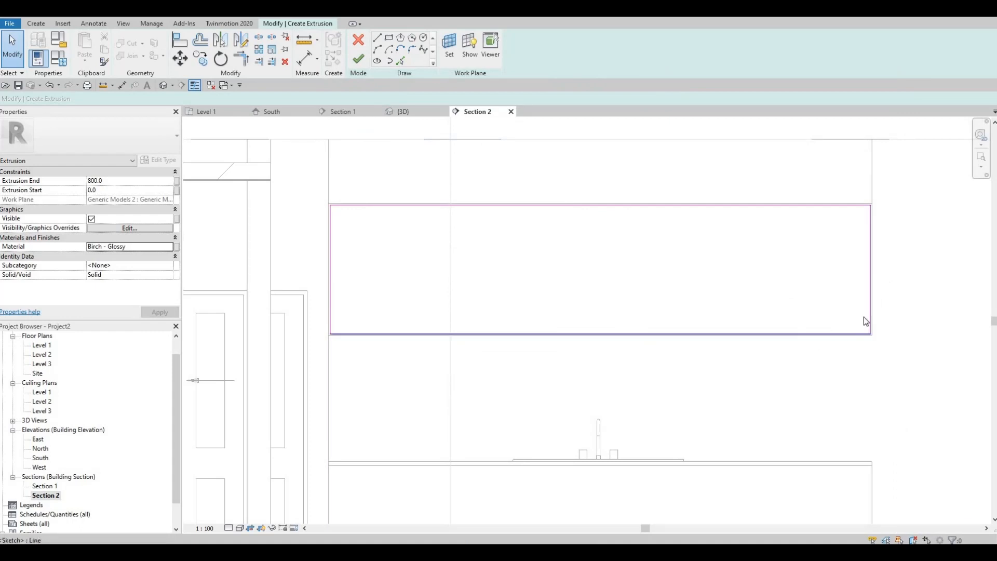
Sketch a vertical line between the midpoints of the rectangle's upper and lower edges, splitting the cabinet front in half
{"action": "scroll", "coordinate": [864, 316], "scroll_direction": "up", "scroll_amount": 1}
{"action": "scroll", "coordinate": [603, 270], "scroll_direction": "down", "scroll_amount": 2}
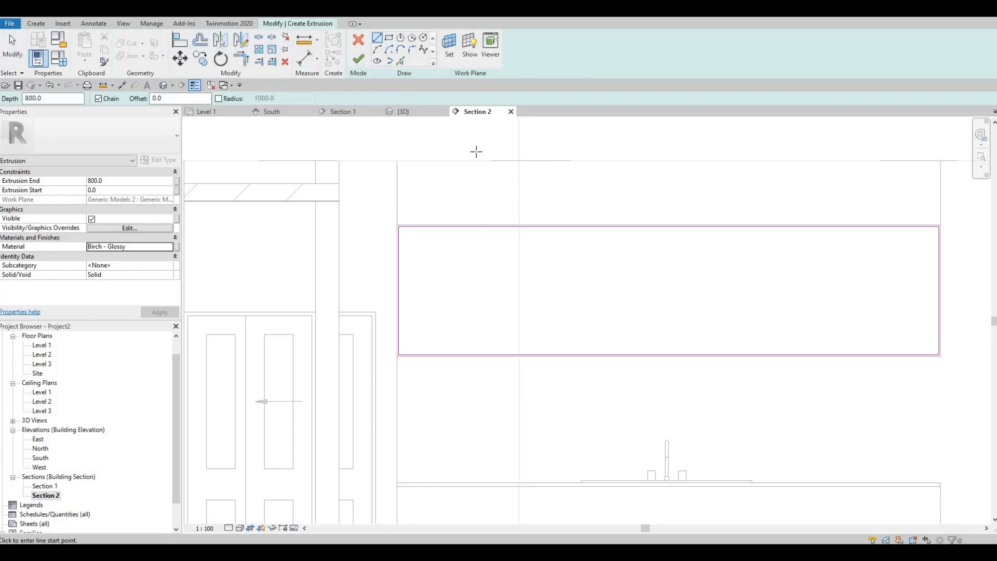
{"action": "scroll", "coordinate": [593, 203], "scroll_direction": "up", "scroll_amount": 1}
{"action": "middle_click_drag", "start_coordinate": [670, 232], "coordinate": [575, 176]}
{"action": "scroll", "coordinate": [575, 176], "scroll_direction": "down", "scroll_amount": 1}
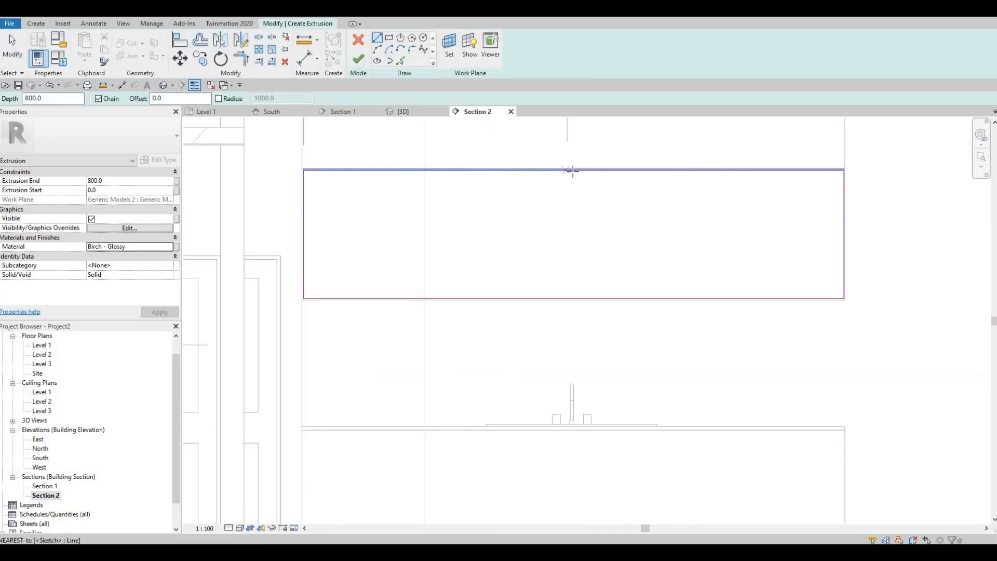
{"action": "left_click", "coordinate": [572, 171]}
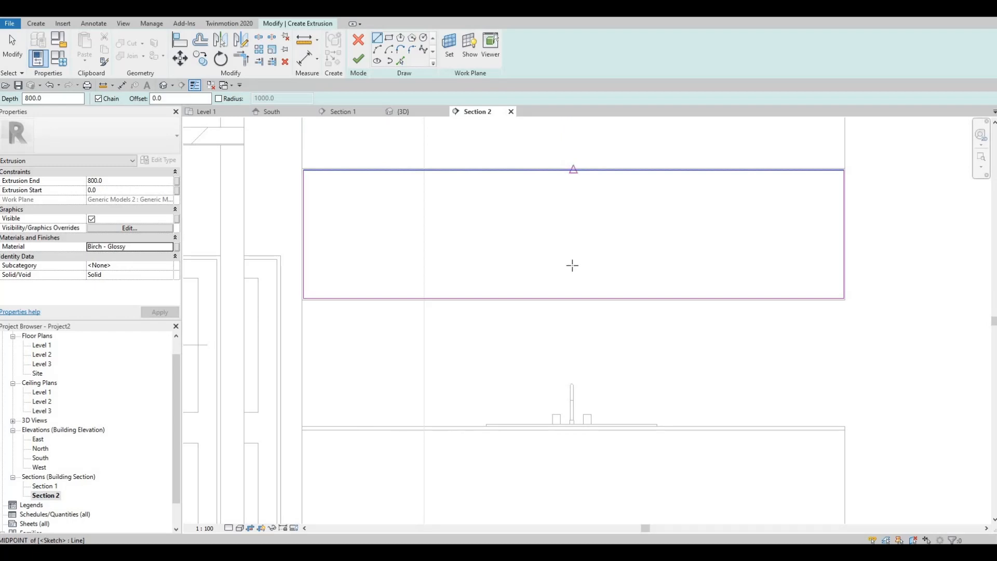
{"action": "left_click", "coordinate": [574, 298]}
{"action": "key", "text": "Escape"}
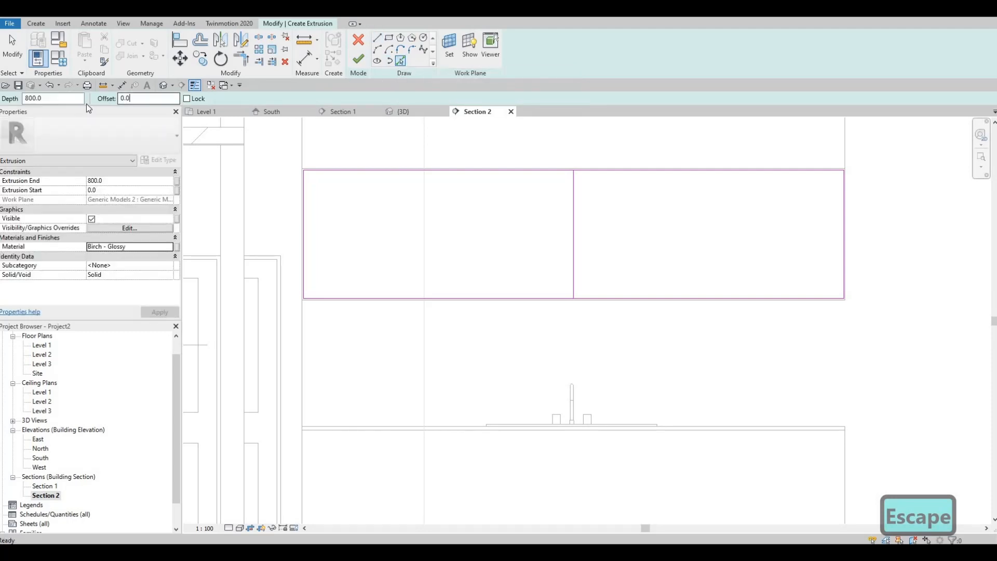
Use Pick Lines with a 5 mm offset to add a parallel line on each side of the centre line
{"action": "left_click_drag", "start_coordinate": [136, 98], "coordinate": [87, 105]}
{"action": "type", "text": "5"}
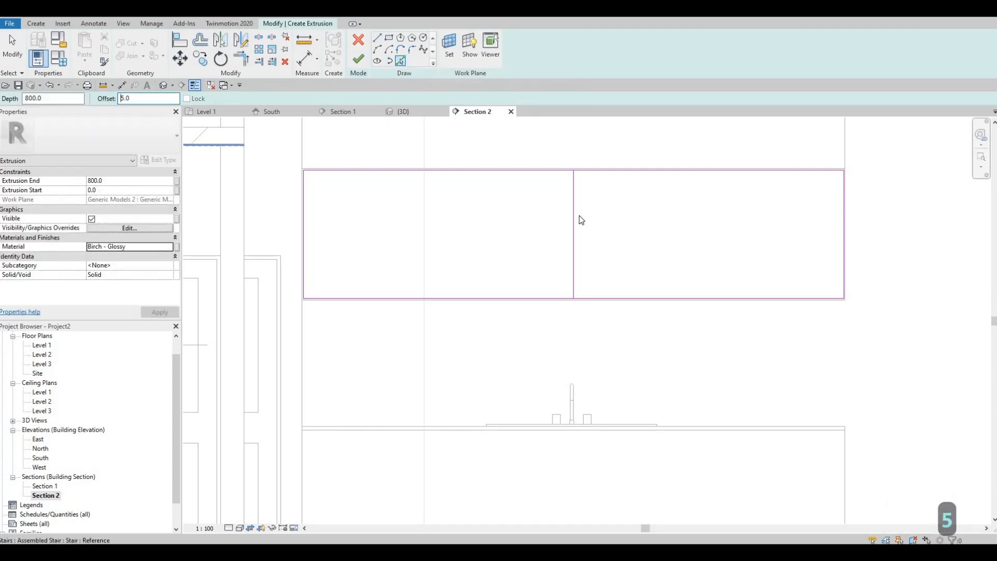
{"action": "scroll", "coordinate": [569, 236], "scroll_direction": "up", "scroll_amount": 5}
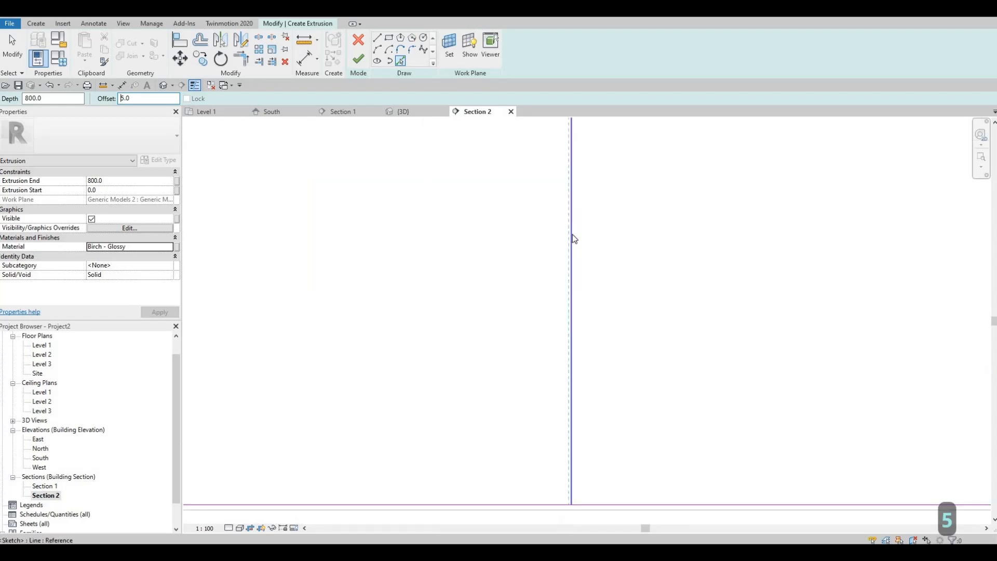
{"action": "left_click", "coordinate": [578, 241]}
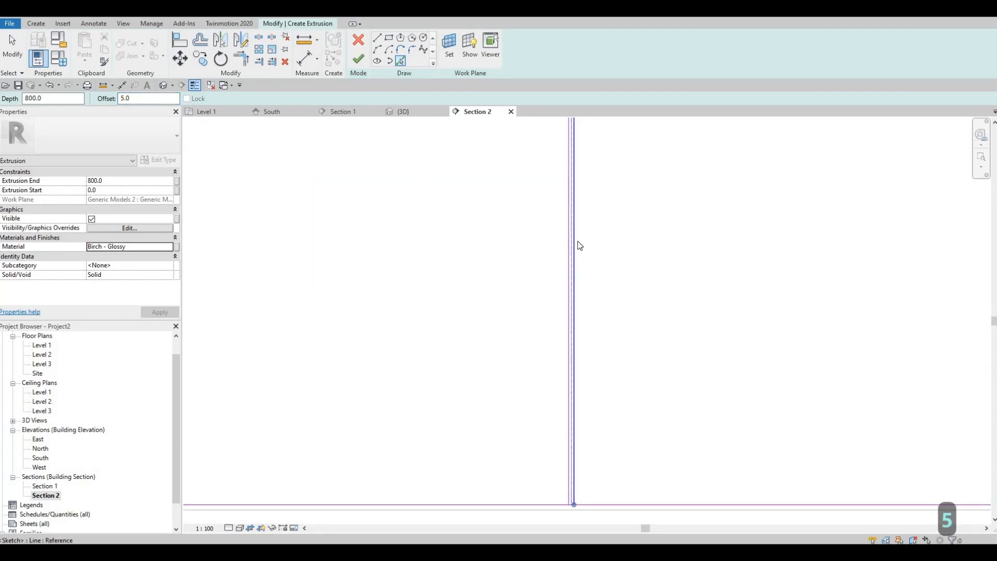
{"action": "key", "text": "Escape"}
{"action": "key", "text": "Escape"}
{"action": "key", "text": "Escape"}
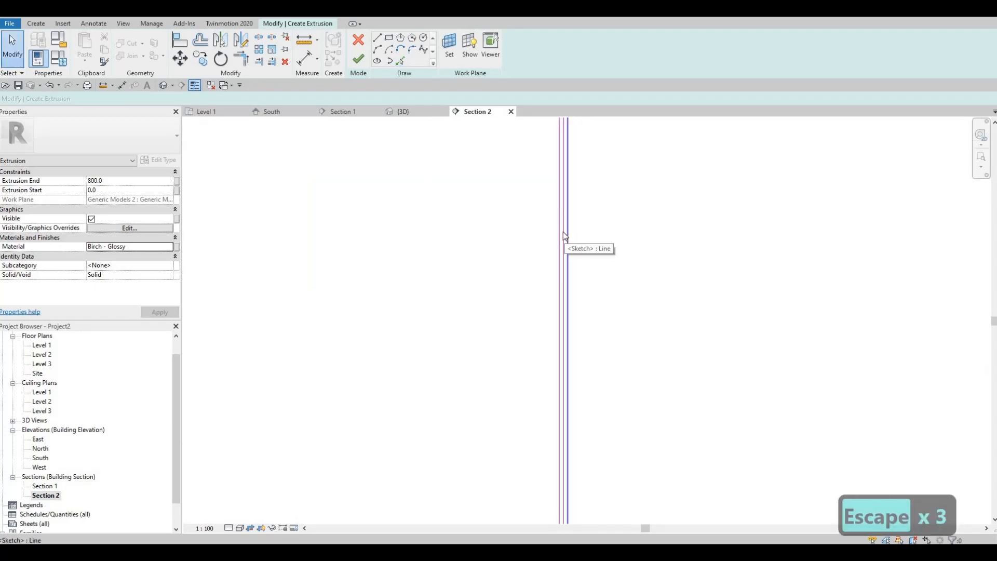
Delete the original centre line between the two offset lines
{"action": "left_click", "coordinate": [564, 228]}
{"action": "key", "text": "Escape"}
{"action": "scroll", "coordinate": [563, 229], "scroll_direction": "up", "scroll_amount": 3}
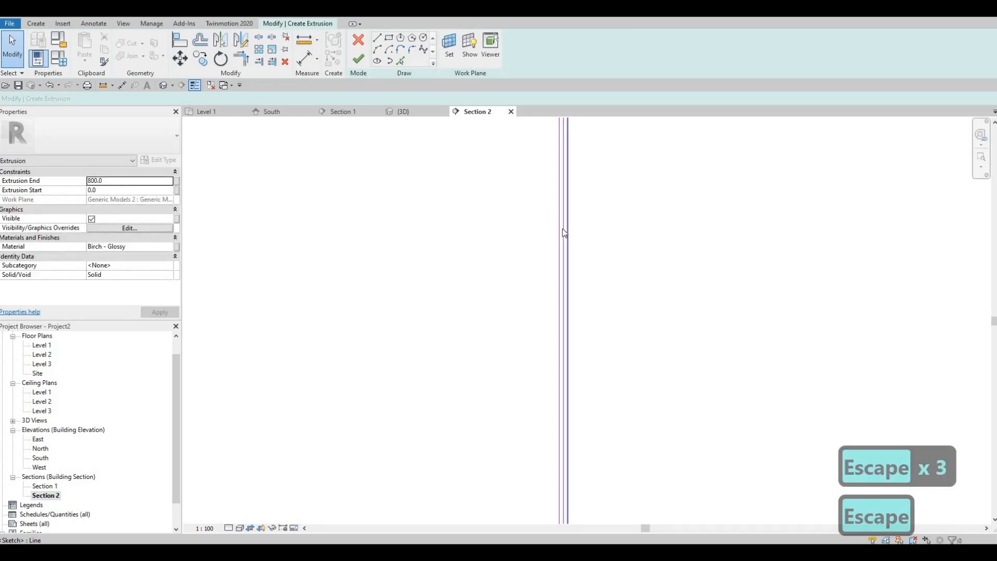
{"action": "left_click", "coordinate": [563, 229]}
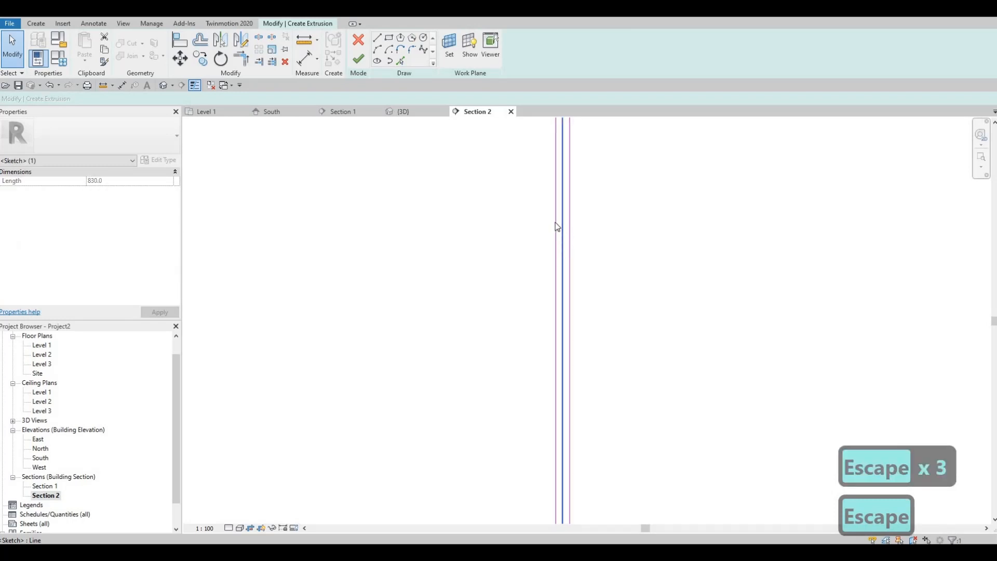
{"action": "key", "text": "Delete"}
{"action": "scroll", "coordinate": [553, 237], "scroll_direction": "down", "scroll_amount": 2}
{"action": "scroll", "coordinate": [553, 239], "scroll_direction": "down", "scroll_amount": 4}
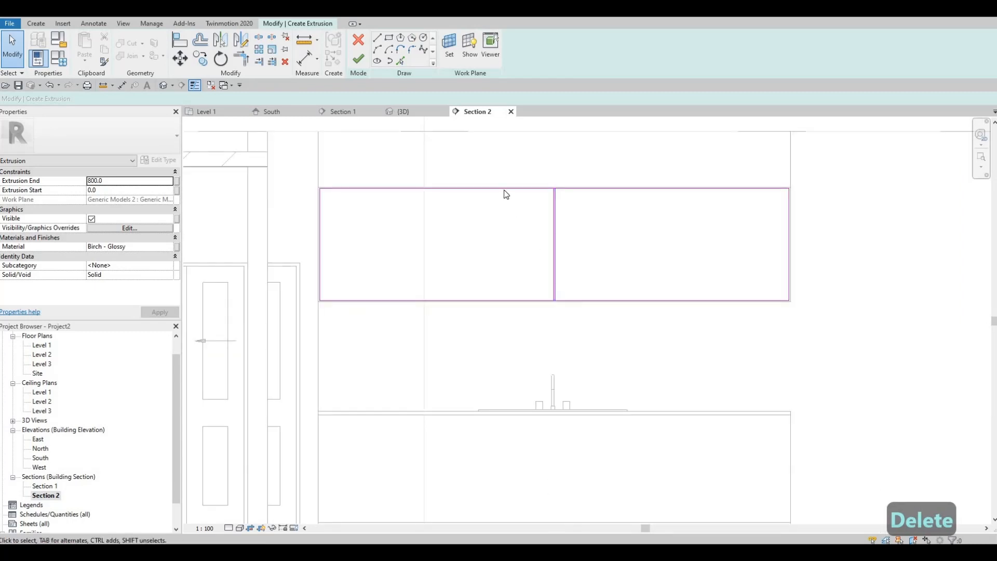
{"action": "scroll", "coordinate": [363, 151], "scroll_direction": "up", "scroll_amount": 1}
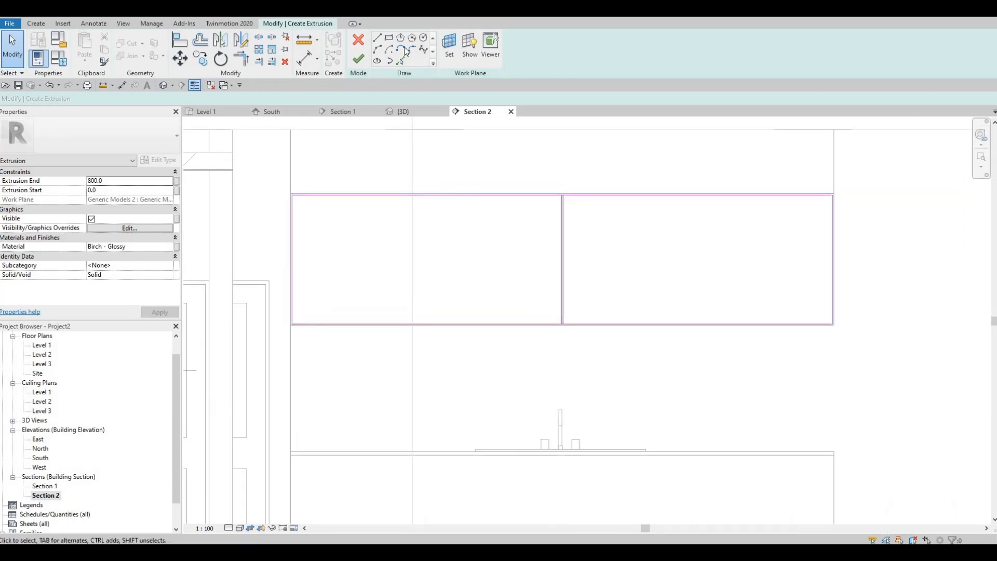
{"action": "left_click", "coordinate": [377, 38]}
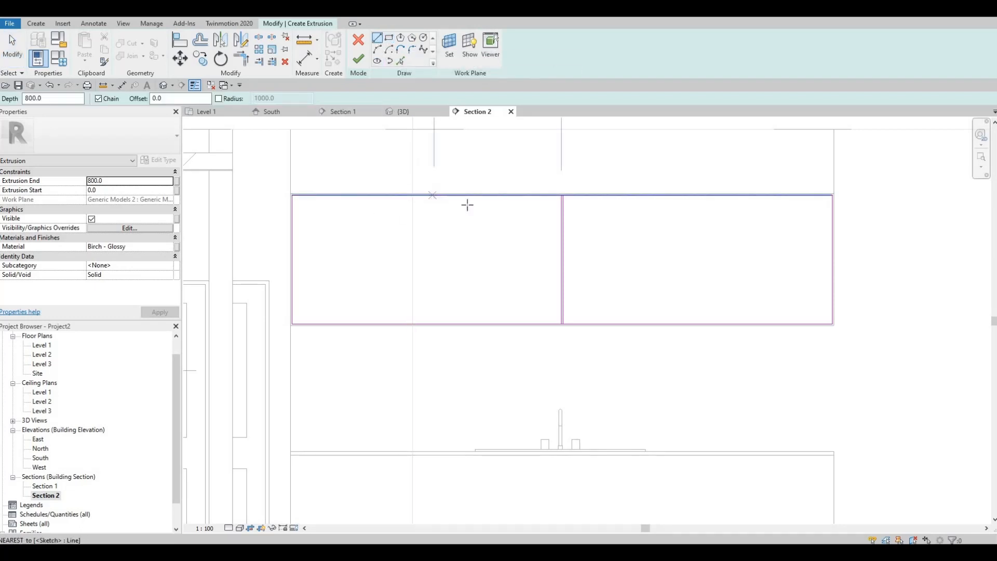
{"action": "scroll", "coordinate": [467, 205], "scroll_direction": "down", "scroll_amount": 2}
{"action": "key", "text": "Escape"}
{"action": "key", "text": "Escape"}
{"action": "scroll", "coordinate": [521, 241], "scroll_direction": "up", "scroll_amount": 2}
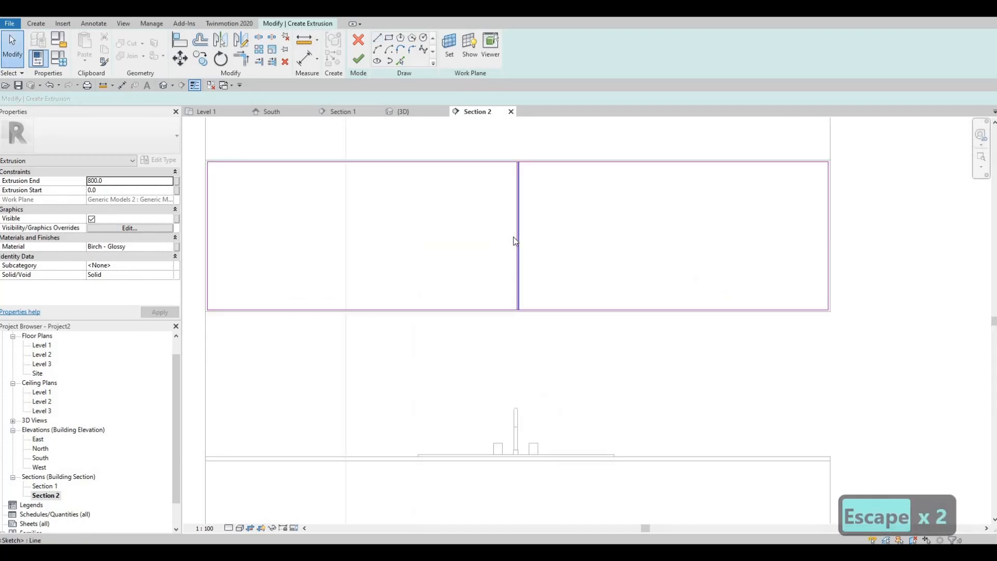
Use Pick Lines with a 600 mm offset to add two successive vertical divider lines on each side of the centre pair
{"action": "left_click", "coordinate": [402, 61]}
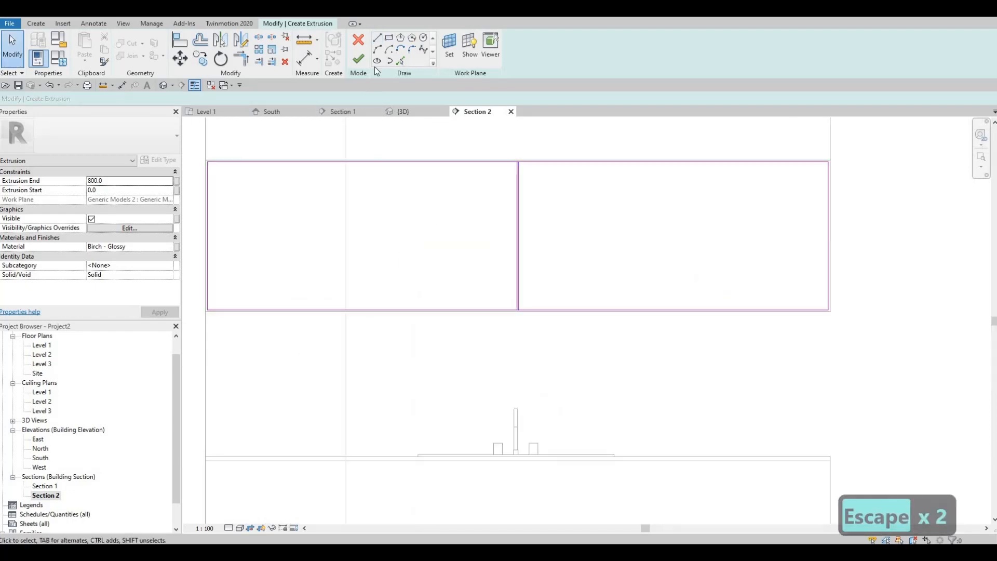
{"action": "left_click_drag", "start_coordinate": [136, 98], "coordinate": [78, 101]}
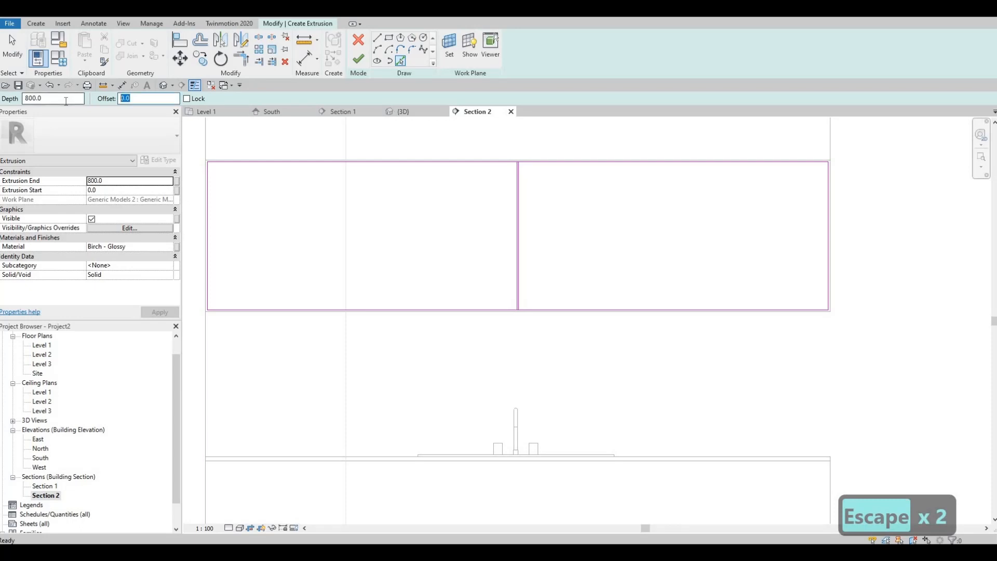
{"action": "type", "text": "400"}
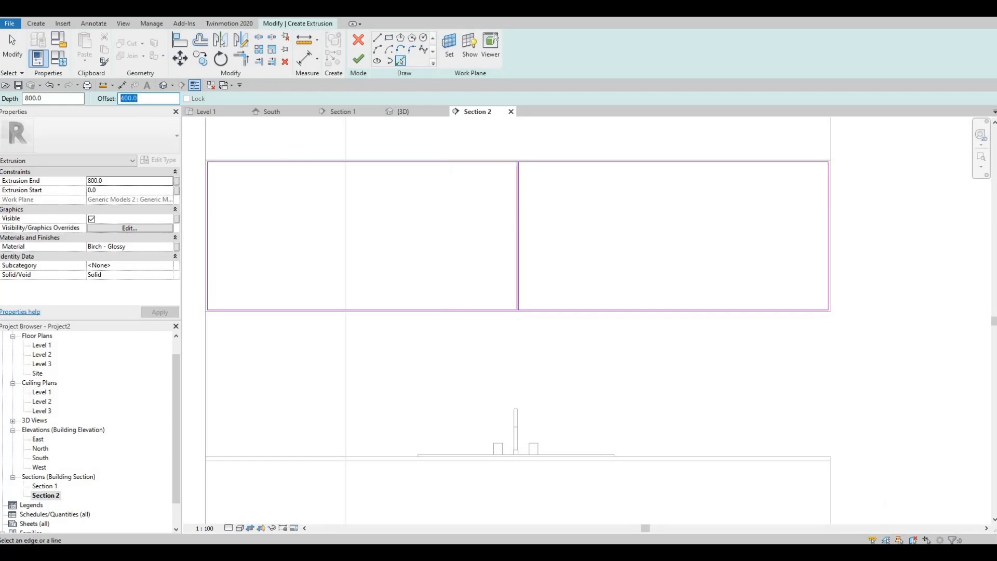
{"action": "type", "text": "600"}
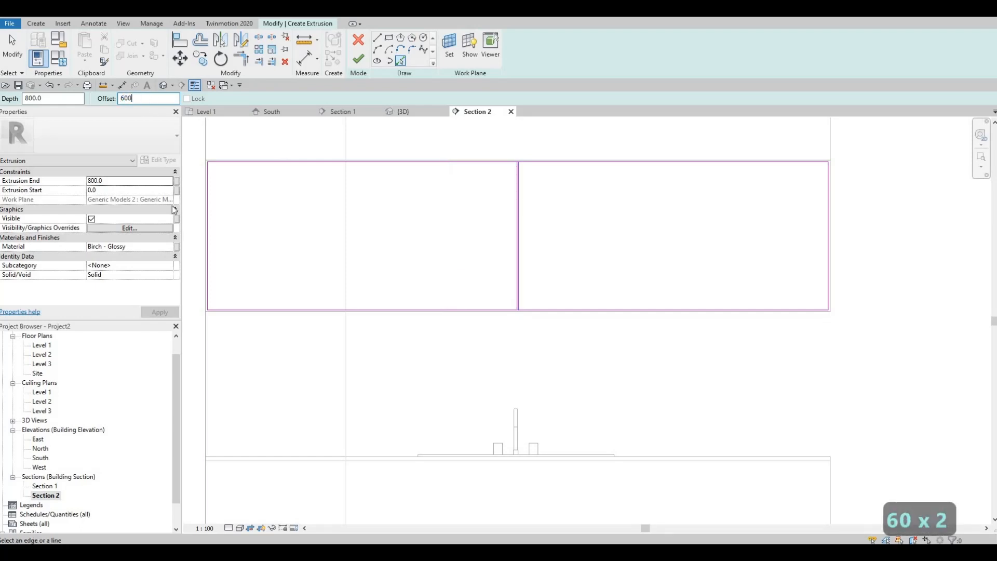
{"action": "left_click", "coordinate": [518, 240]}
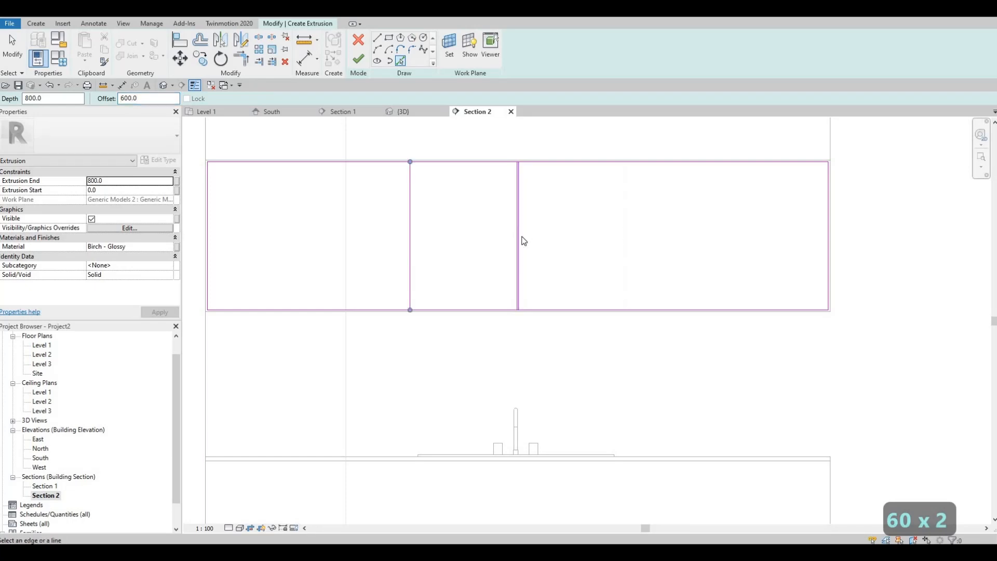
{"action": "scroll", "coordinate": [521, 243], "scroll_direction": "up", "scroll_amount": 2}
{"action": "left_click", "coordinate": [517, 241]}
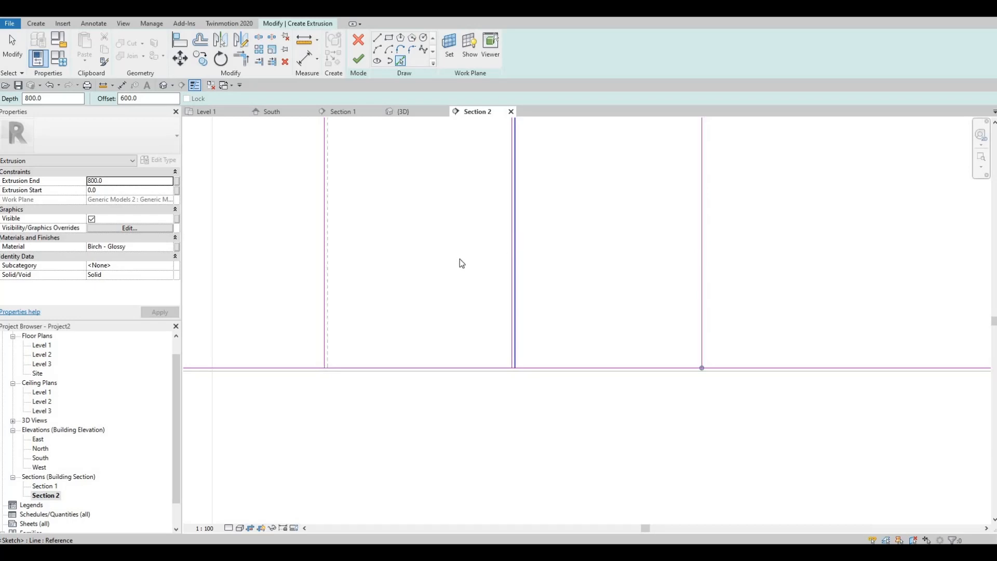
{"action": "scroll", "coordinate": [363, 267], "scroll_direction": "down", "scroll_amount": 2}
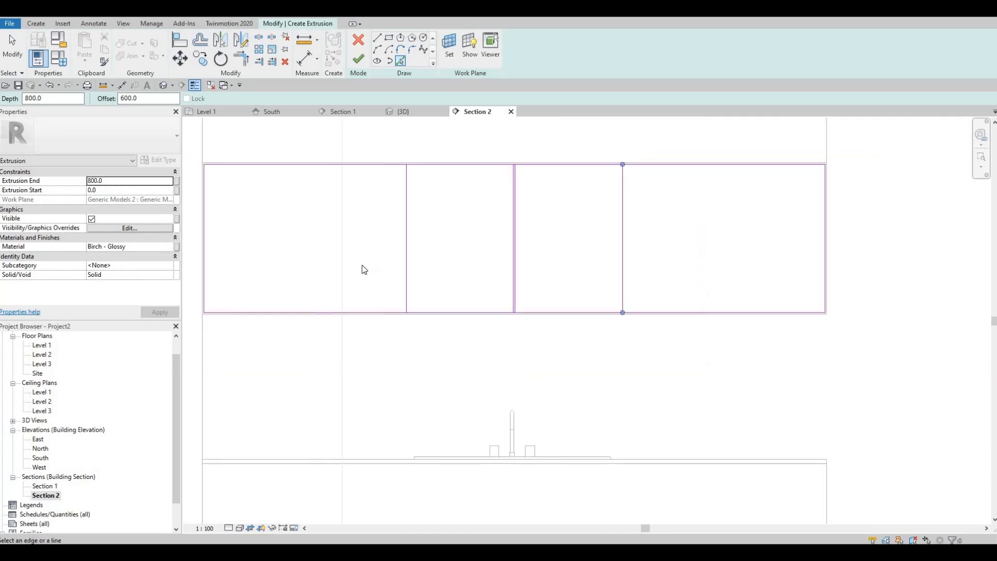
{"action": "left_click", "coordinate": [405, 254]}
{"action": "left_click", "coordinate": [702, 278]}
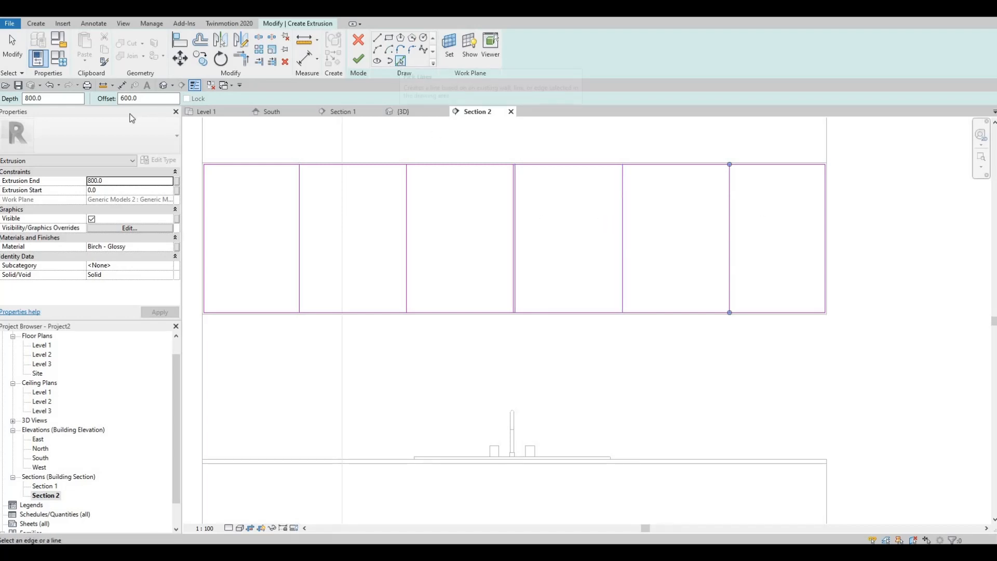
Add a parallel line offset 10 mm to the right of each of the four single divider lines
{"action": "left_click_drag", "start_coordinate": [149, 101], "coordinate": [33, 102]}
{"action": "key", "text": "Tab"}
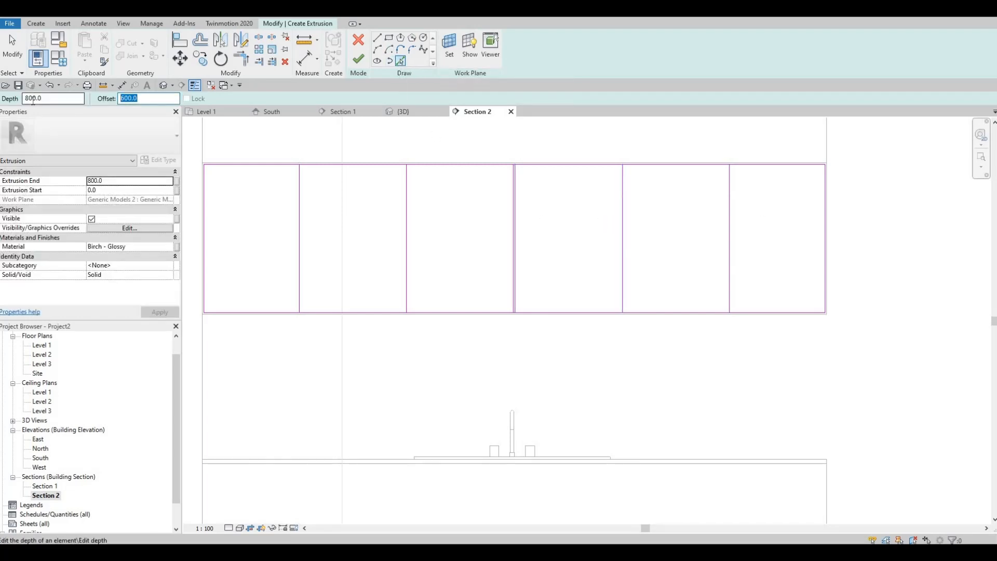
{"action": "type", "text": "10"}
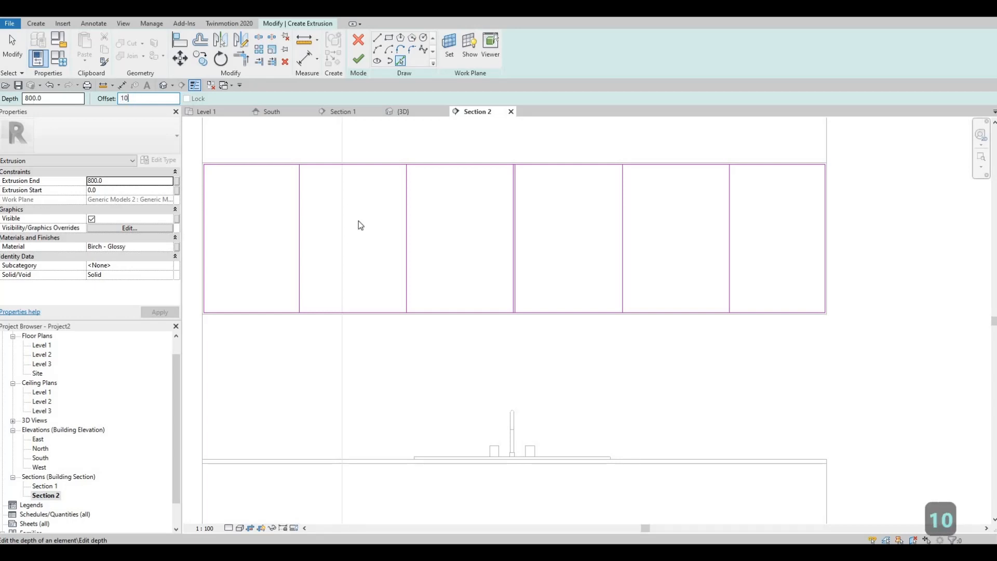
{"action": "key", "text": "Return"}
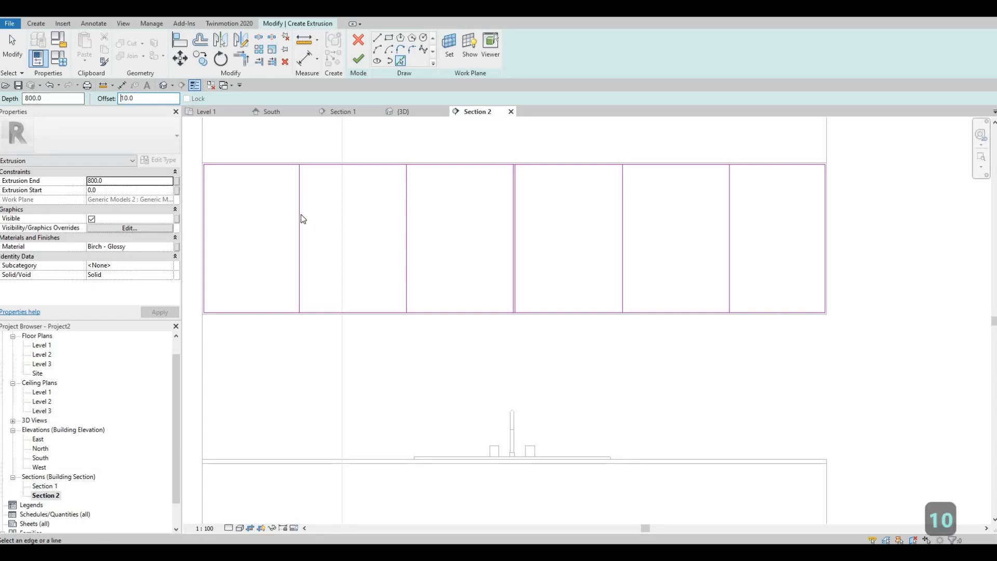
{"action": "left_click", "coordinate": [383, 218]}
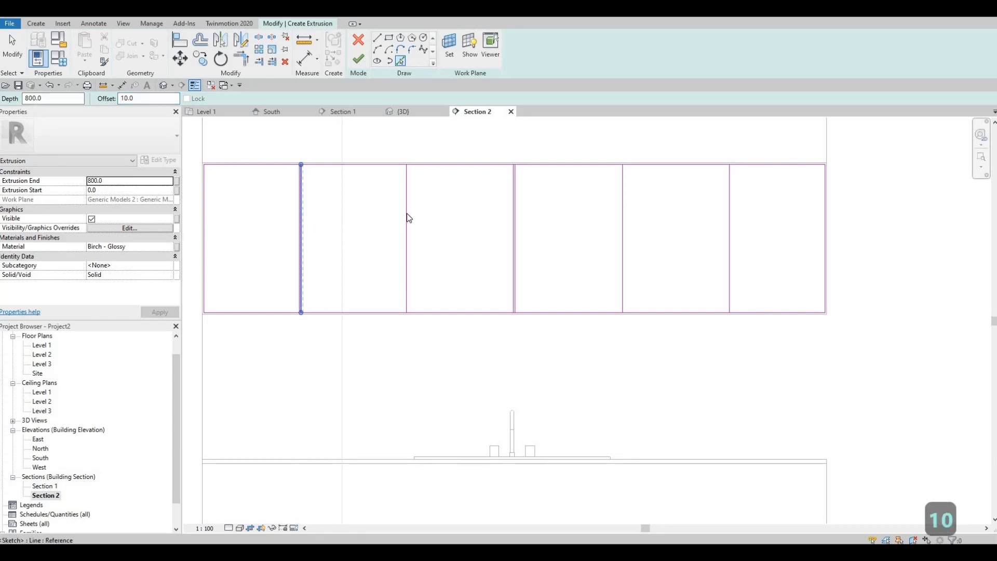
{"action": "left_click", "coordinate": [624, 216]}
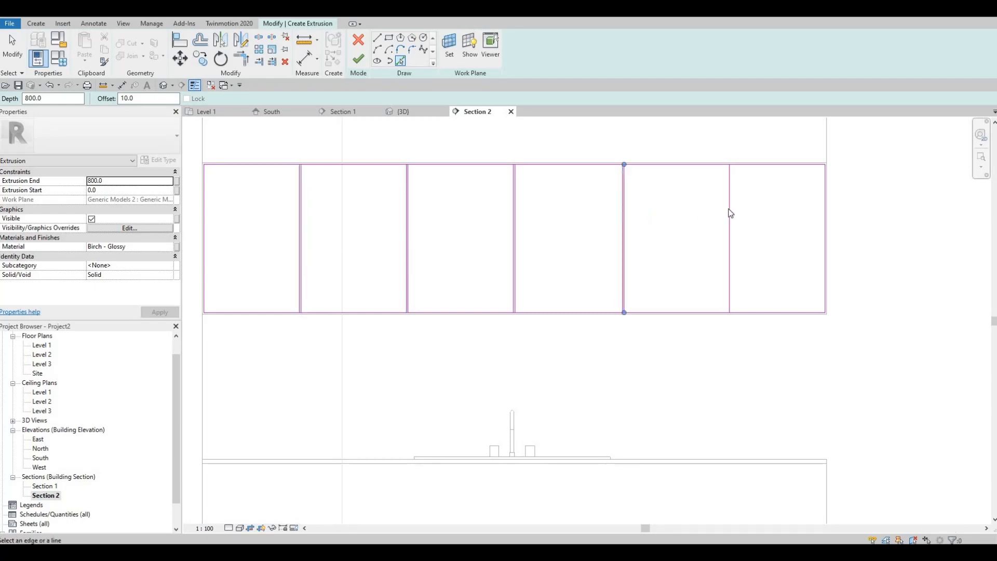
{"action": "left_click", "coordinate": [730, 213]}
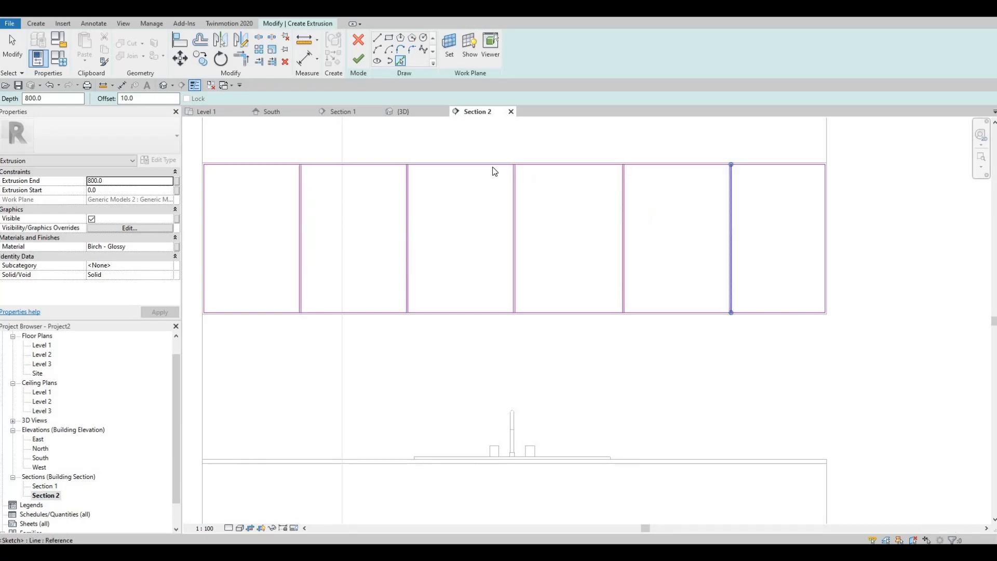
Split the upper horizontal sketch line inside the two leftmost gaps between the paired vertical divider lines
{"action": "key", "text": "Escape"}
{"action": "key", "text": "Escape"}
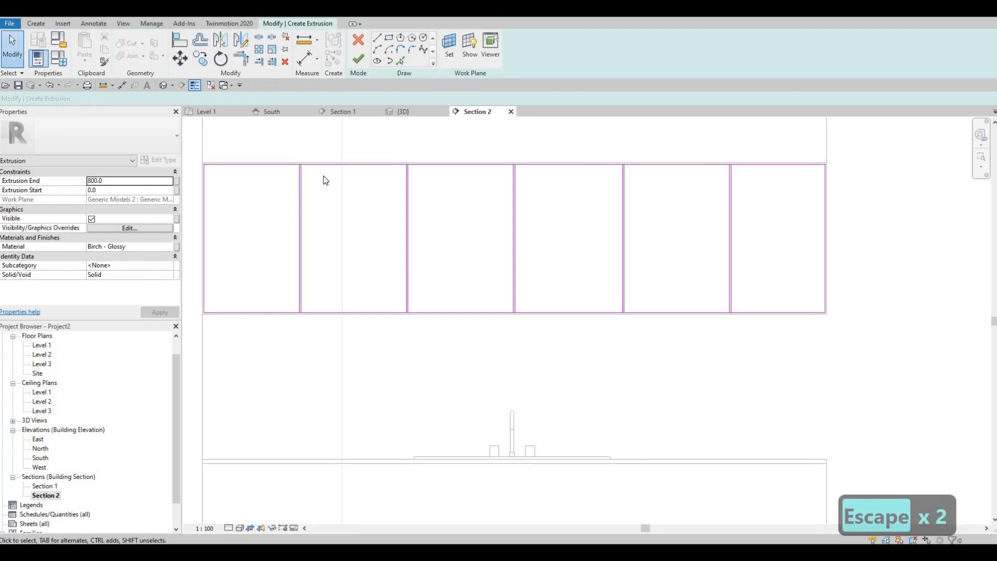
{"action": "key", "text": "s"}
{"action": "key", "text": "l"}
{"action": "scroll", "coordinate": [312, 177], "scroll_direction": "up", "scroll_amount": 3}
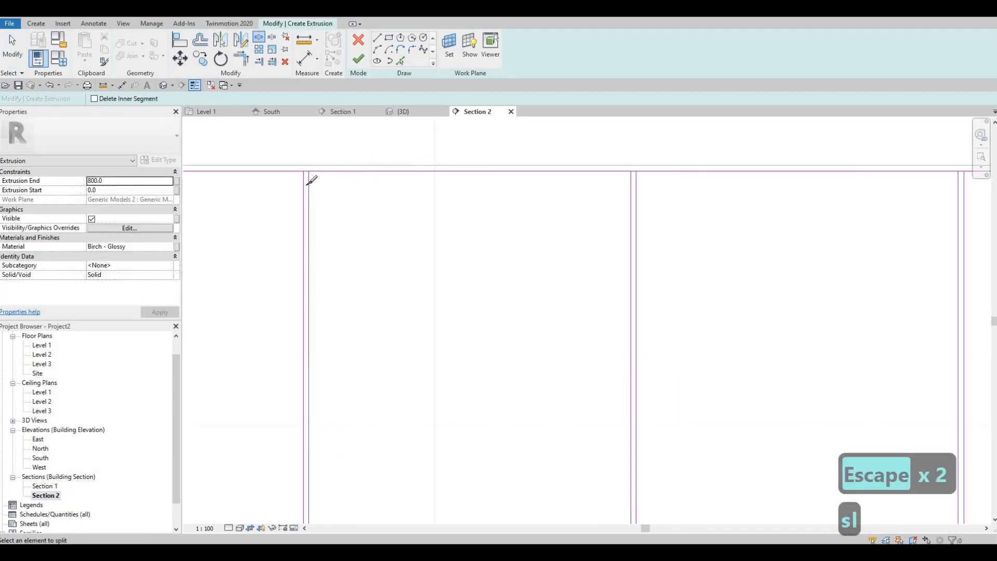
{"action": "scroll", "coordinate": [307, 169], "scroll_direction": "up", "scroll_amount": 5}
{"action": "left_click", "coordinate": [303, 183]}
{"action": "scroll", "coordinate": [462, 204], "scroll_direction": "down", "scroll_amount": 3}
{"action": "mouse_move", "coordinate": [625, 200]}
{"action": "middle_mouse_down"}
{"action": "mouse_move", "coordinate": [534, 188]}
{"action": "mouse_move", "coordinate": [381, 198]}
{"action": "middle_mouse_up"}
{"action": "scroll", "coordinate": [537, 188], "scroll_direction": "up", "scroll_amount": 3}
{"action": "left_click", "coordinate": [532, 189]}
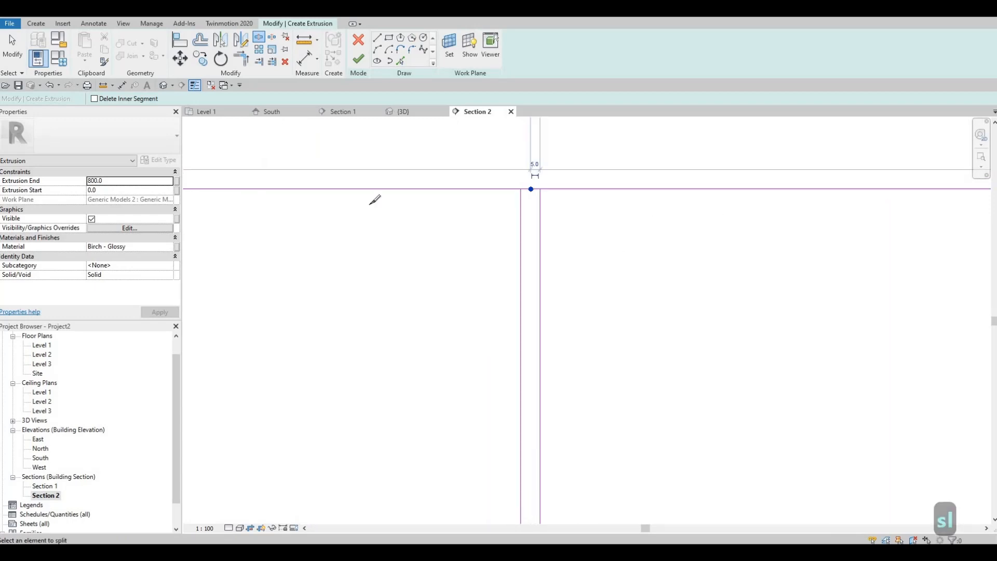
Split the upper horizontal sketch line inside the middle gap and the two gaps to its right
{"action": "scroll", "coordinate": [370, 204], "scroll_direction": "down", "scroll_amount": 3}
{"action": "middle_click_drag", "start_coordinate": [876, 191], "coordinate": [591, 187]}
{"action": "scroll", "coordinate": [592, 190], "scroll_direction": "up", "scroll_amount": 3}
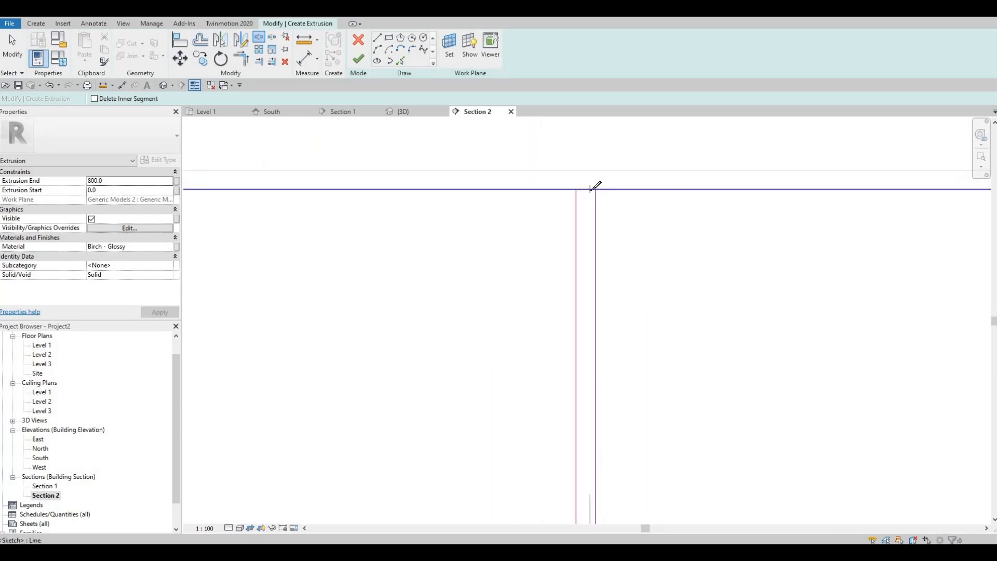
{"action": "left_click", "coordinate": [591, 190]}
{"action": "scroll", "coordinate": [586, 195], "scroll_direction": "down", "scroll_amount": 4}
{"action": "middle_click_drag", "start_coordinate": [901, 194], "coordinate": [630, 200]}
{"action": "scroll", "coordinate": [587, 197], "scroll_direction": "up", "scroll_amount": 2}
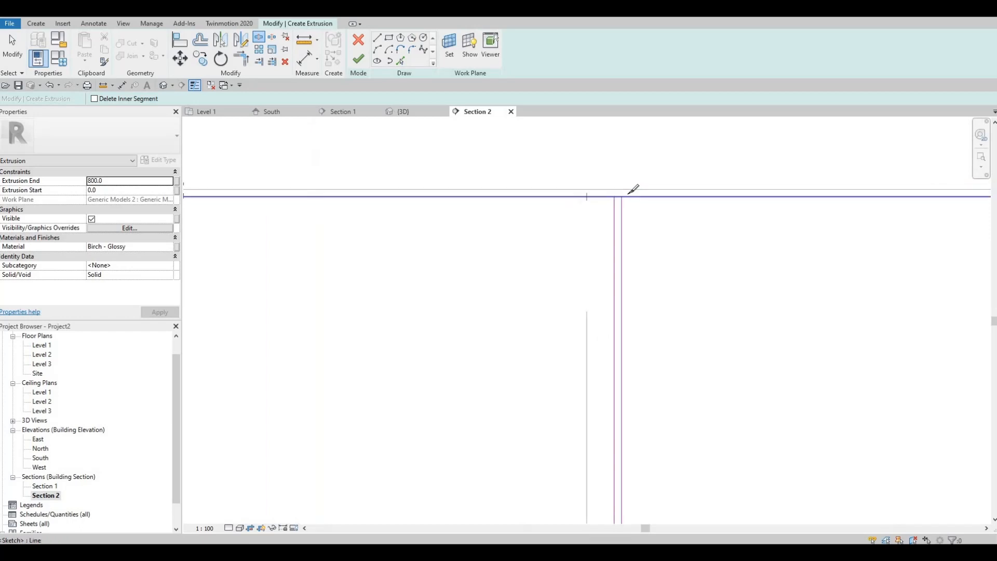
{"action": "left_click", "coordinate": [619, 188]}
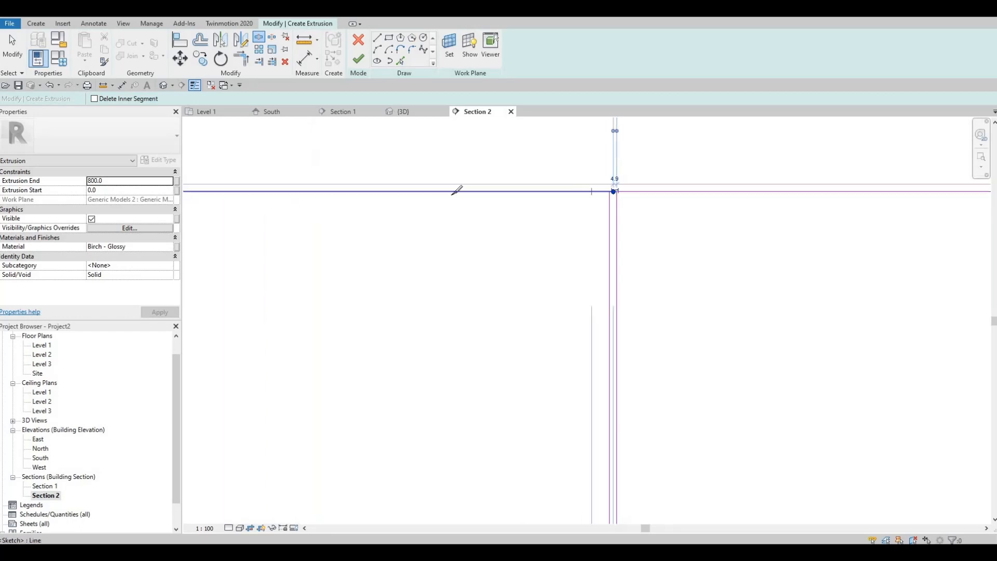
{"action": "scroll", "coordinate": [594, 194], "scroll_direction": "down", "scroll_amount": 2}
{"action": "middle_click_drag", "start_coordinate": [814, 194], "coordinate": [406, 196]}
{"action": "scroll", "coordinate": [436, 194], "scroll_direction": "up", "scroll_amount": 6}
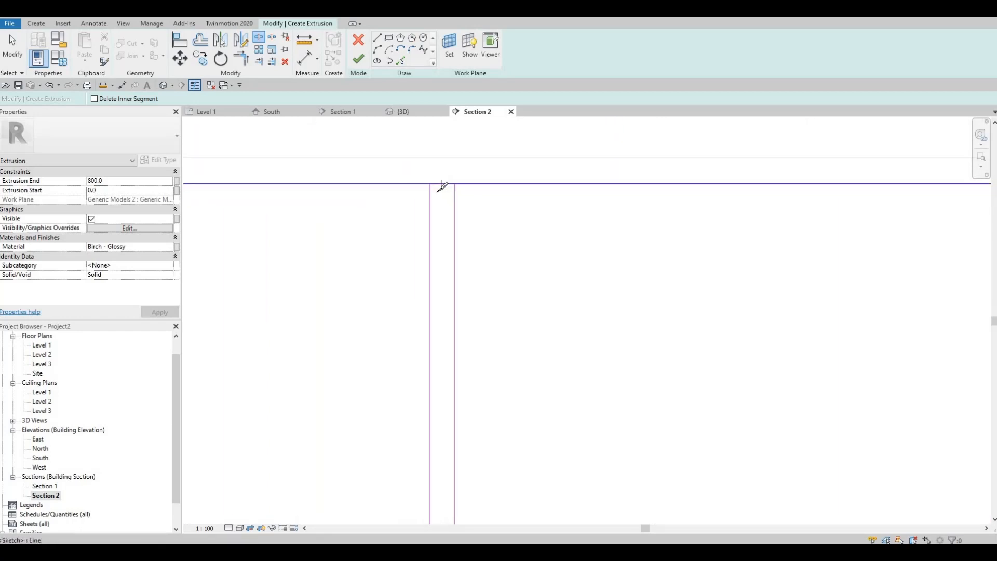
{"action": "left_click", "coordinate": [439, 190]}
Split the lower horizontal sketch line inside the two rightmost gaps and the middle gap
{"action": "scroll", "coordinate": [438, 192], "scroll_direction": "down", "scroll_amount": 6}
{"action": "middle_click_drag", "start_coordinate": [463, 454], "coordinate": [486, 358]}
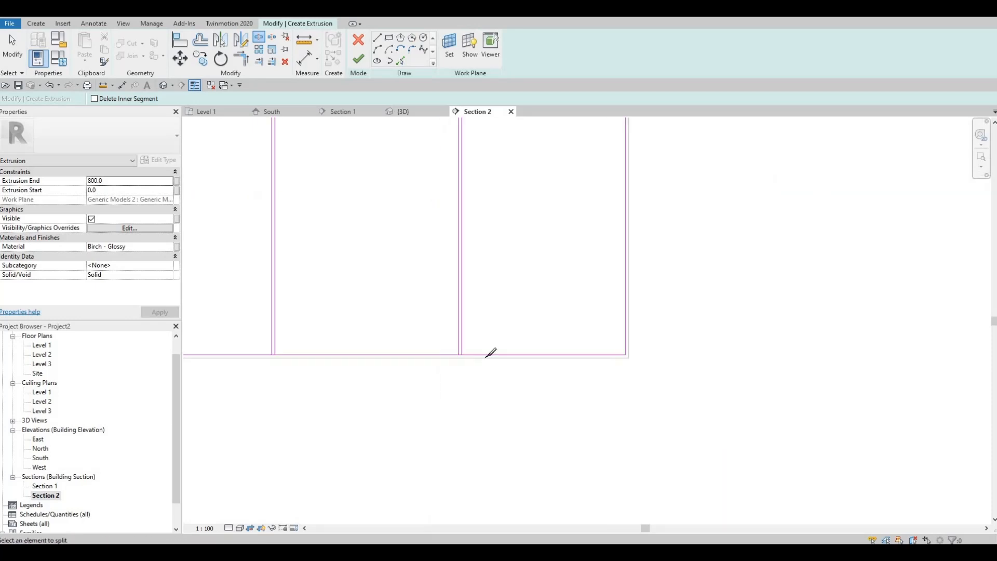
{"action": "scroll", "coordinate": [490, 353], "scroll_direction": "up", "scroll_amount": 4}
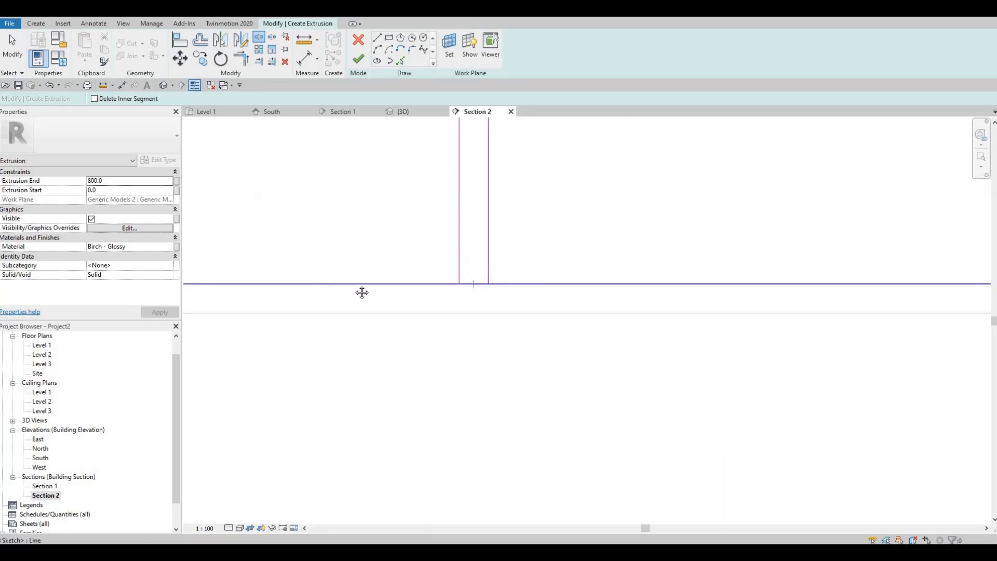
{"action": "middle_click_drag", "start_coordinate": [362, 292], "coordinate": [786, 265]}
{"action": "scroll", "coordinate": [412, 243], "scroll_direction": "up", "scroll_amount": 2}
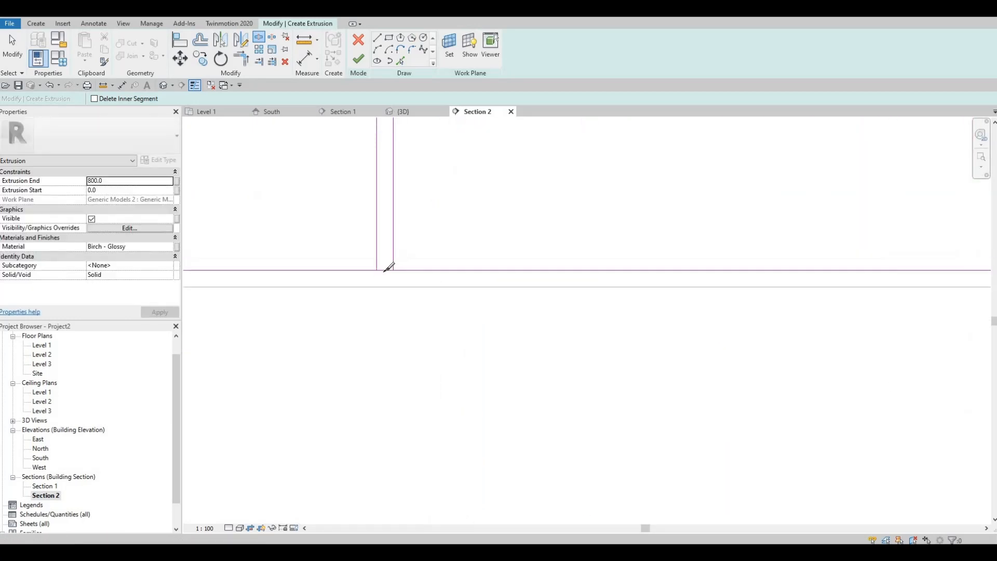
{"action": "left_click", "coordinate": [385, 270]}
{"action": "scroll", "coordinate": [394, 254], "scroll_direction": "down", "scroll_amount": 3}
{"action": "middle_click_drag", "start_coordinate": [387, 254], "coordinate": [709, 245]}
{"action": "scroll", "coordinate": [711, 260], "scroll_direction": "down", "scroll_amount": 2}
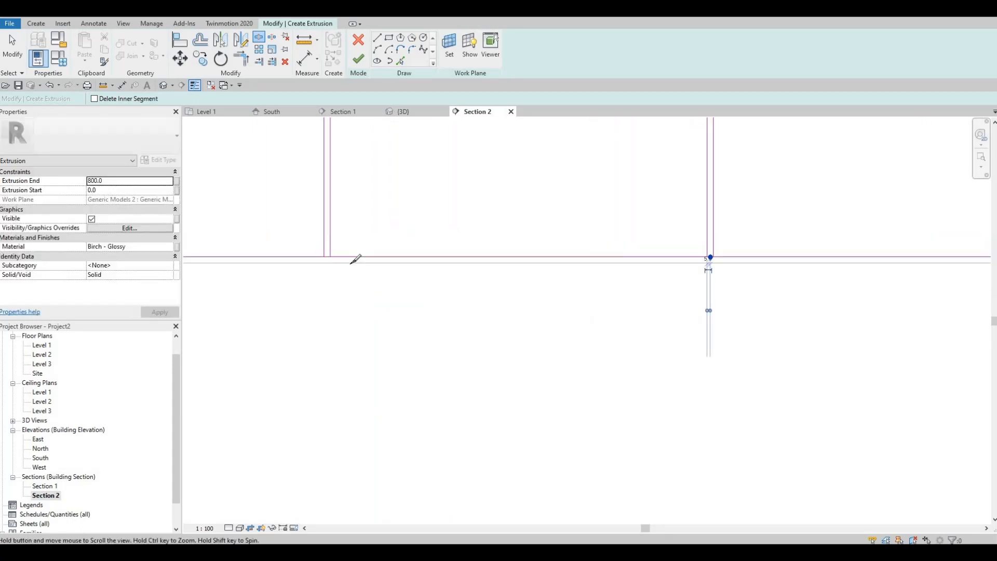
{"action": "scroll", "coordinate": [322, 256], "scroll_direction": "up", "scroll_amount": 3}
{"action": "scroll", "coordinate": [352, 262], "scroll_direction": "up", "scroll_amount": 1}
{"action": "left_click", "coordinate": [352, 261]}
Split the lower horizontal sketch line inside the two remaining gaps on the left half of the cabinet
{"action": "scroll", "coordinate": [350, 260], "scroll_direction": "down", "scroll_amount": 2}
{"action": "middle_click_drag", "start_coordinate": [352, 259], "coordinate": [688, 249]}
{"action": "scroll", "coordinate": [699, 229], "scroll_direction": "down", "scroll_amount": 1}
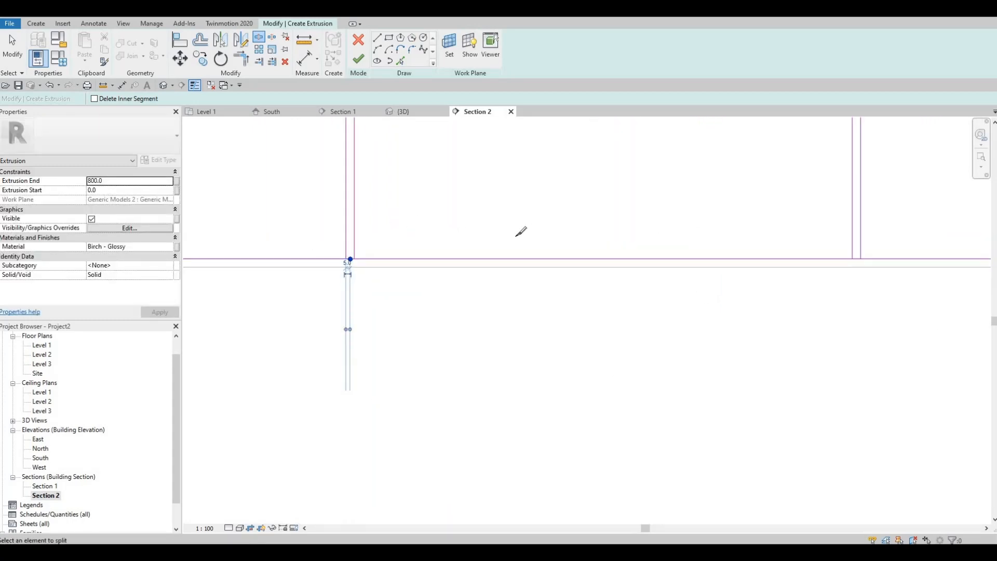
{"action": "scroll", "coordinate": [496, 246], "scroll_direction": "down", "scroll_amount": 1}
{"action": "middle_click_drag", "start_coordinate": [345, 247], "coordinate": [510, 258]}
{"action": "scroll", "coordinate": [514, 265], "scroll_direction": "up", "scroll_amount": 3}
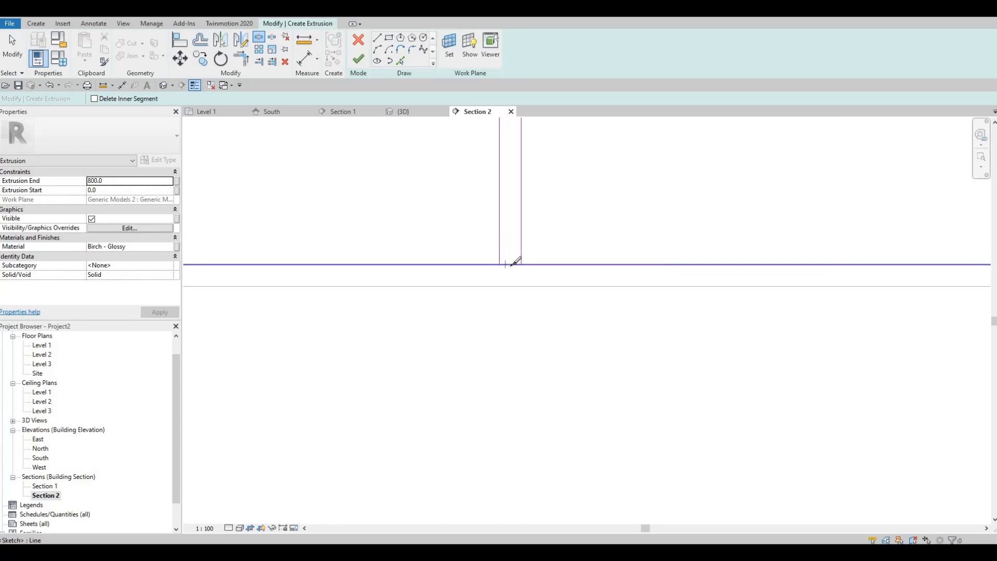
{"action": "left_click", "coordinate": [509, 265]}
{"action": "scroll", "coordinate": [520, 265], "scroll_direction": "down", "scroll_amount": 3}
{"action": "middle_click_drag", "start_coordinate": [413, 259], "coordinate": [759, 260]}
{"action": "scroll", "coordinate": [761, 260], "scroll_direction": "down", "scroll_amount": 2}
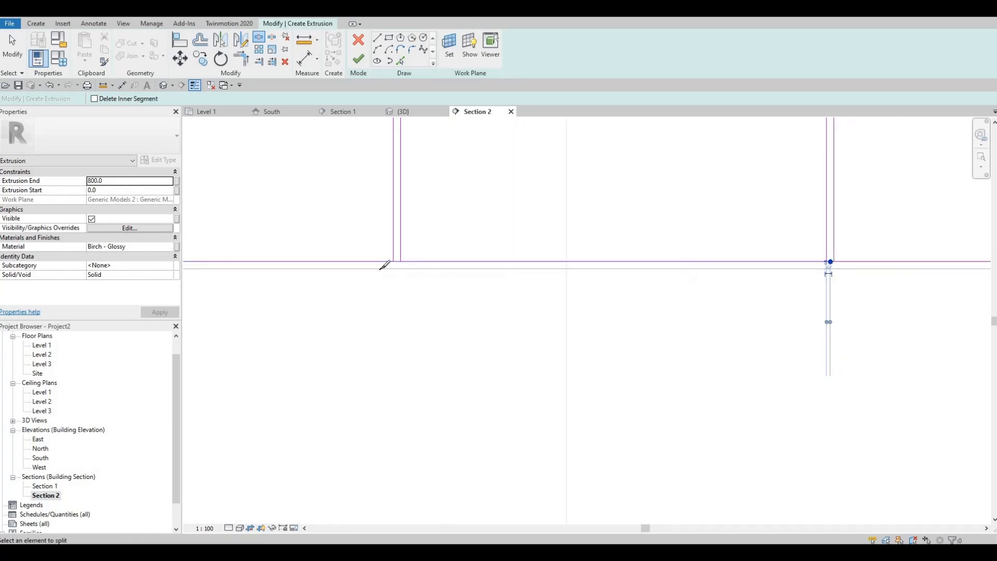
{"action": "scroll", "coordinate": [400, 260], "scroll_direction": "up", "scroll_amount": 3}
{"action": "scroll", "coordinate": [387, 258], "scroll_direction": "up", "scroll_amount": 2}
{"action": "left_click", "coordinate": [390, 252]}
{"action": "scroll", "coordinate": [422, 230], "scroll_direction": "down", "scroll_amount": 2}
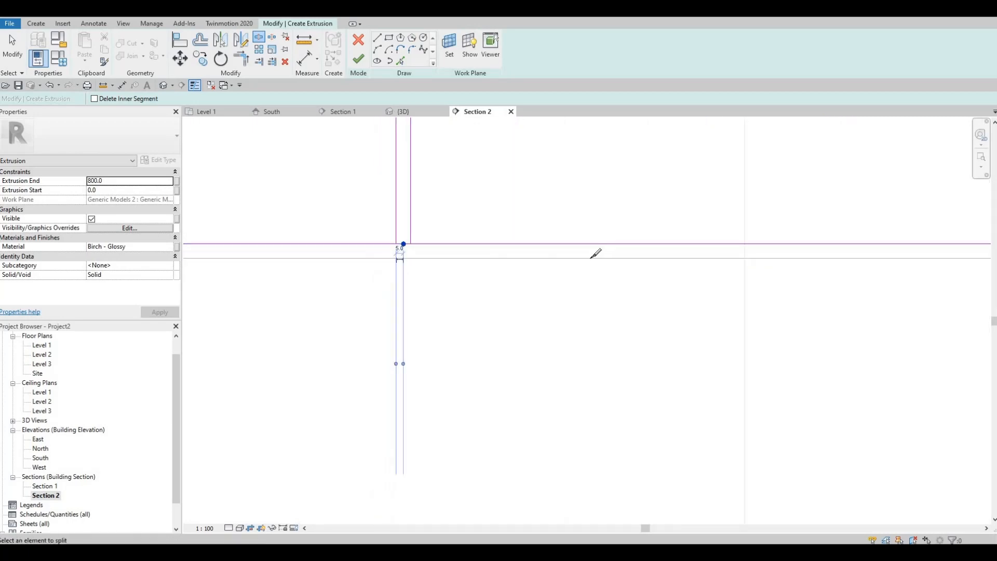
Use Trim/Extend to Corner to close the lower door-panel corners on both sides of the leftmost gap
{"action": "scroll", "coordinate": [594, 254], "scroll_direction": "down", "scroll_amount": 2}
{"action": "middle_click_drag", "start_coordinate": [596, 254], "coordinate": [587, 261]}
{"action": "scroll", "coordinate": [587, 260], "scroll_direction": "down", "scroll_amount": 2}
{"action": "key", "text": "Escape"}
{"action": "scroll", "coordinate": [579, 253], "scroll_direction": "down", "scroll_amount": 1}
{"action": "key", "text": "Escape"}
{"action": "key", "text": "t"}
{"action": "key", "text": "r"}
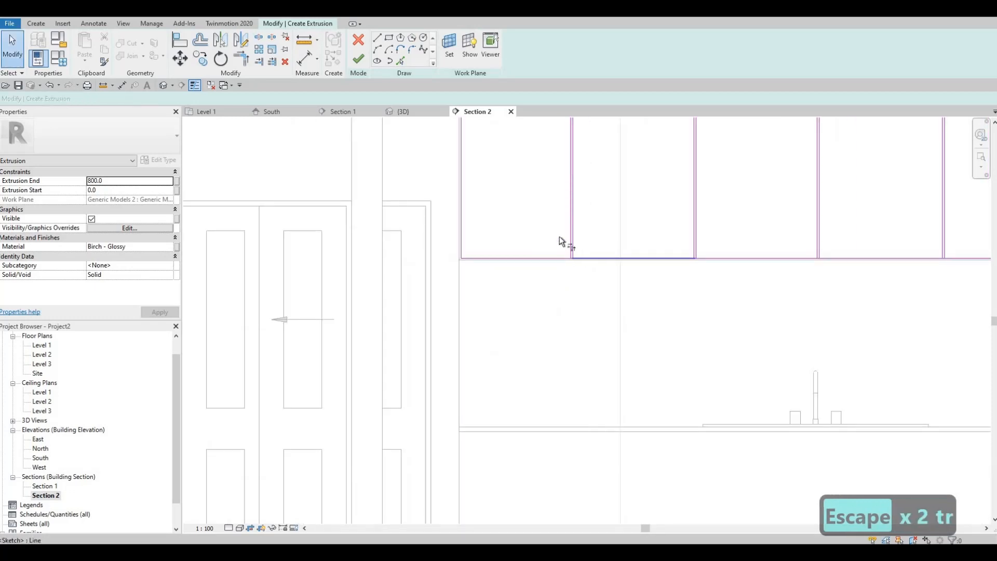
{"action": "scroll", "coordinate": [556, 249], "scroll_direction": "up", "scroll_amount": 2}
{"action": "scroll", "coordinate": [546, 265], "scroll_direction": "up", "scroll_amount": 2}
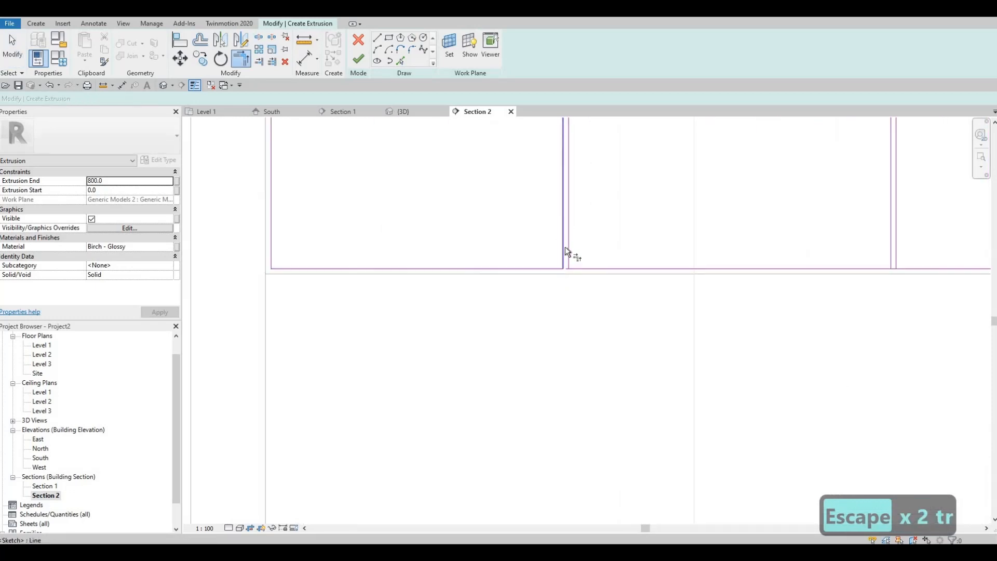
{"action": "left_click", "coordinate": [595, 270]}
{"action": "scroll", "coordinate": [646, 312], "scroll_direction": "down", "scroll_amount": 2}
{"action": "scroll", "coordinate": [652, 276], "scroll_direction": "up", "scroll_amount": 2}
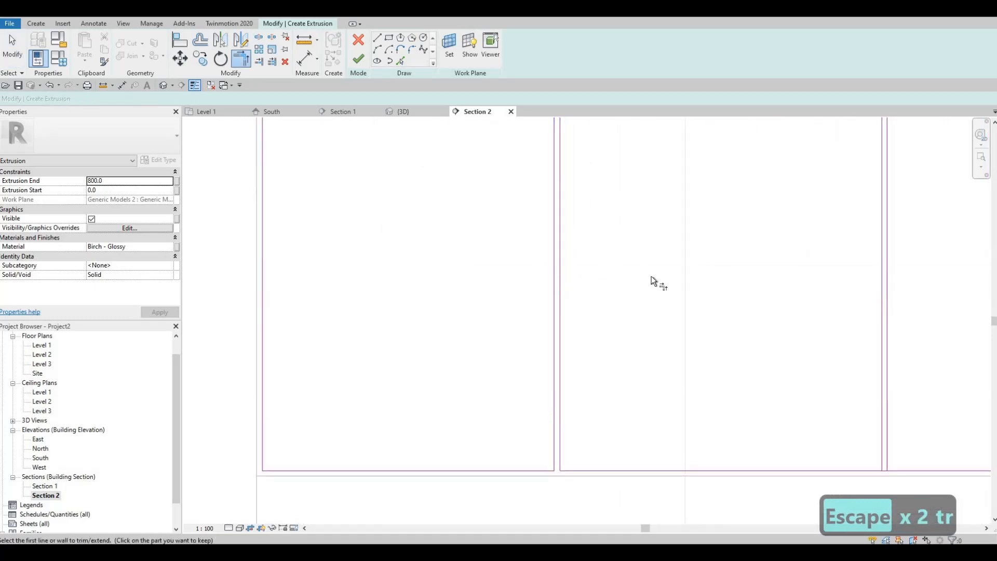
Trim the lower line to the divider lines on both sides of the second gap from the left
{"action": "scroll", "coordinate": [652, 276], "scroll_direction": "down", "scroll_amount": 2}
{"action": "scroll", "coordinate": [665, 275], "scroll_direction": "up", "scroll_amount": 2}
{"action": "scroll", "coordinate": [665, 274], "scroll_direction": "up", "scroll_amount": 2}
{"action": "left_click", "coordinate": [653, 289]}
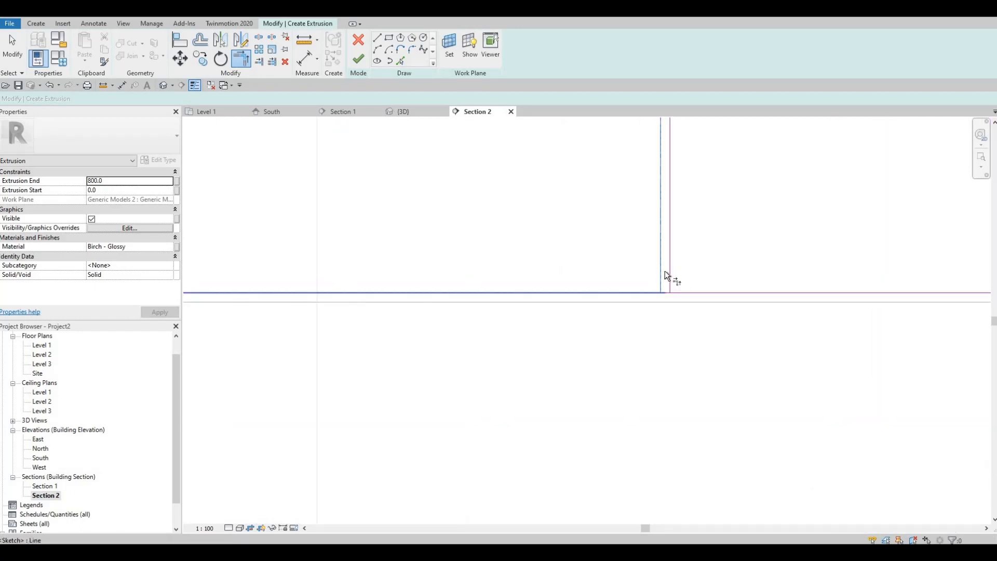
{"action": "left_click", "coordinate": [665, 270]}
{"action": "left_click", "coordinate": [669, 270]}
{"action": "left_click", "coordinate": [685, 291]}
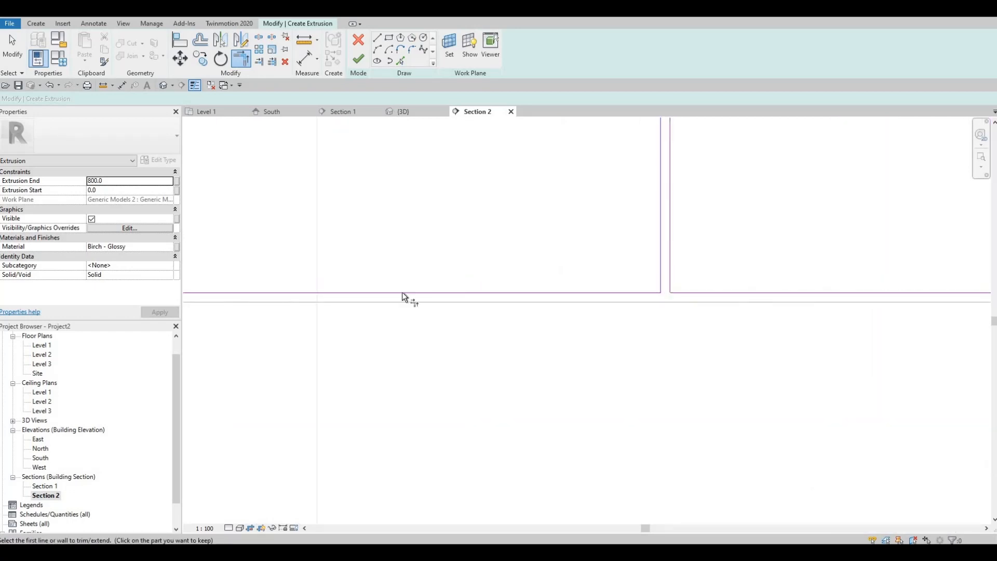
Trim the lower line to the two divider lines at the middle gap, forming a corner on each side
{"action": "middle_click_drag", "start_coordinate": [933, 270], "coordinate": [509, 267]}
{"action": "middle_click_drag", "start_coordinate": [813, 270], "coordinate": [510, 271]}
{"action": "left_click", "coordinate": [508, 275]}
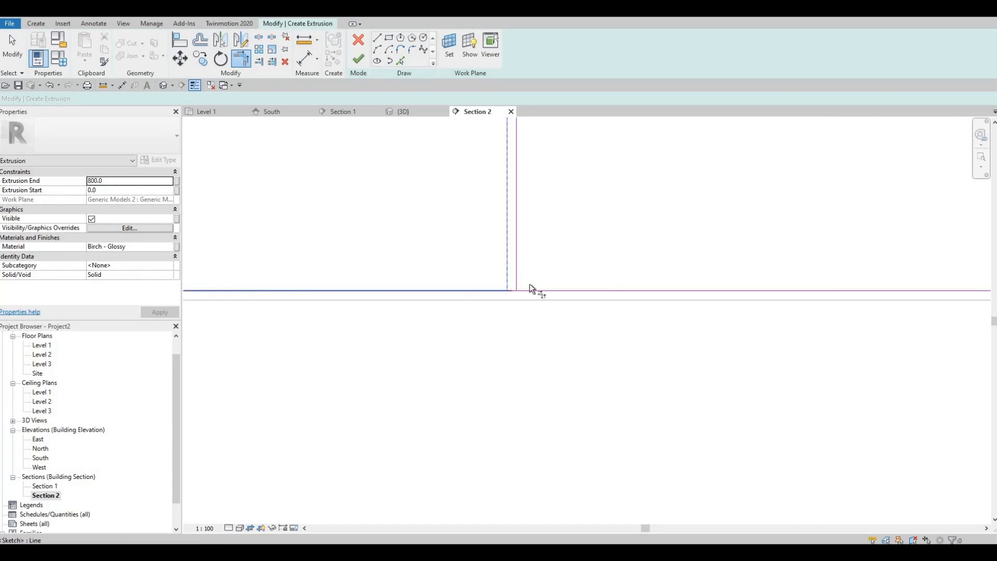
{"action": "left_click", "coordinate": [496, 290]}
{"action": "left_click", "coordinate": [517, 278]}
{"action": "left_click", "coordinate": [535, 291]}
Trim the lower door-panel corners on both sides of the fourth gap from the left
{"action": "middle_click_drag", "start_coordinate": [571, 279], "coordinate": [242, 281]}
{"action": "middle_click_drag", "start_coordinate": [739, 266], "coordinate": [339, 293]}
{"action": "left_click", "coordinate": [560, 276]}
{"action": "left_click", "coordinate": [545, 292]}
{"action": "left_click", "coordinate": [569, 276]}
{"action": "left_click", "coordinate": [584, 292]}
Trim the lower line to the divider lines on both sides of the rightmost gap
{"action": "scroll", "coordinate": [585, 293], "scroll_direction": "down", "scroll_amount": 2}
{"action": "scroll", "coordinate": [606, 272], "scroll_direction": "up", "scroll_amount": 2}
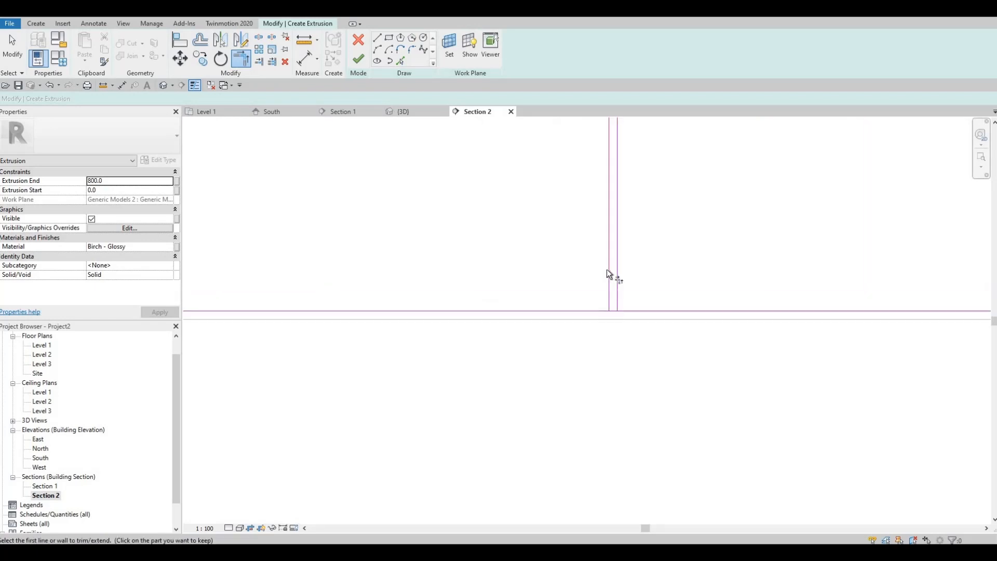
{"action": "left_click", "coordinate": [608, 270]}
{"action": "left_click", "coordinate": [596, 311]}
{"action": "left_click", "coordinate": [627, 311]}
Trim the upper line to the divider lines on both sides of the two rightmost gaps
{"action": "scroll", "coordinate": [616, 321], "scroll_direction": "down", "scroll_amount": 2}
{"action": "middle_click_drag", "start_coordinate": [615, 321], "coordinate": [590, 530]}
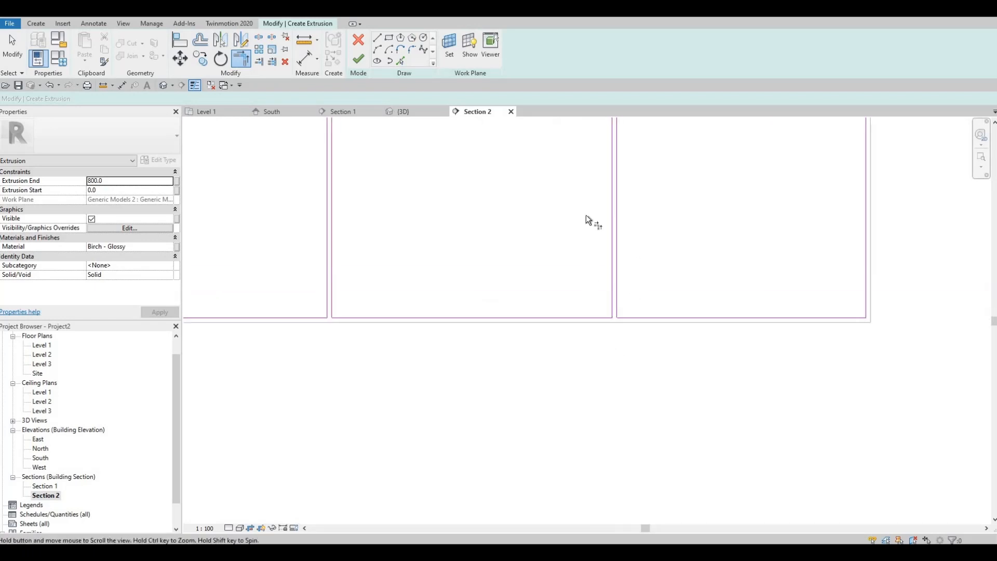
{"action": "scroll", "coordinate": [590, 210], "scroll_direction": "up", "scroll_amount": 2}
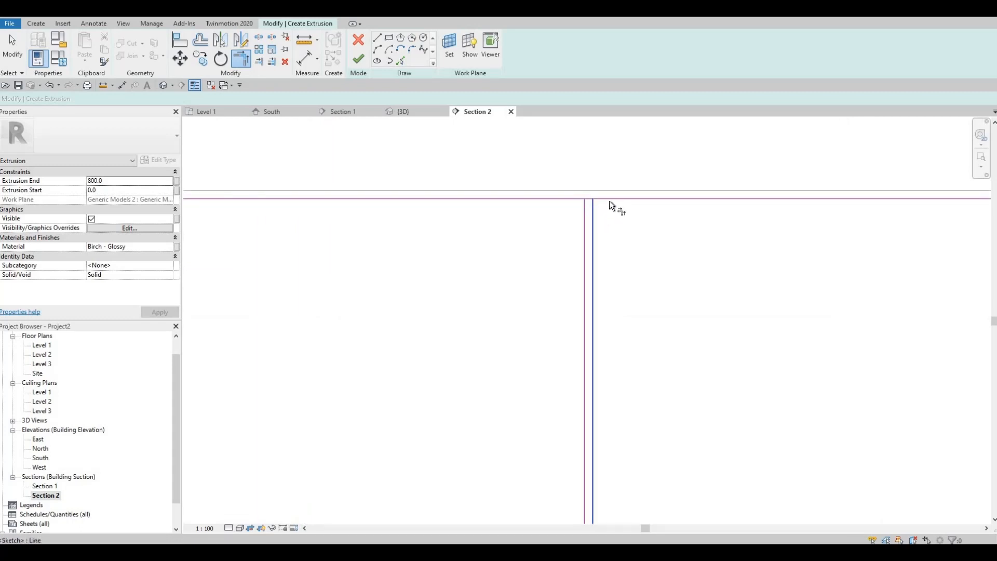
{"action": "left_click", "coordinate": [609, 200]}
{"action": "left_click", "coordinate": [573, 208]}
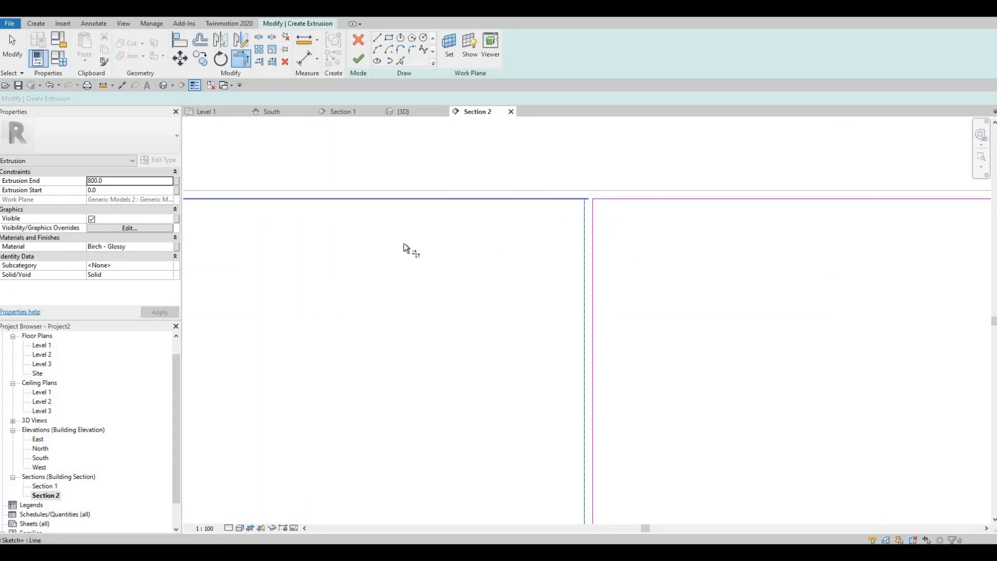
{"action": "left_click", "coordinate": [403, 199]}
{"action": "middle_click_drag", "start_coordinate": [403, 243], "coordinate": [725, 261]}
{"action": "left_click", "coordinate": [416, 237]}
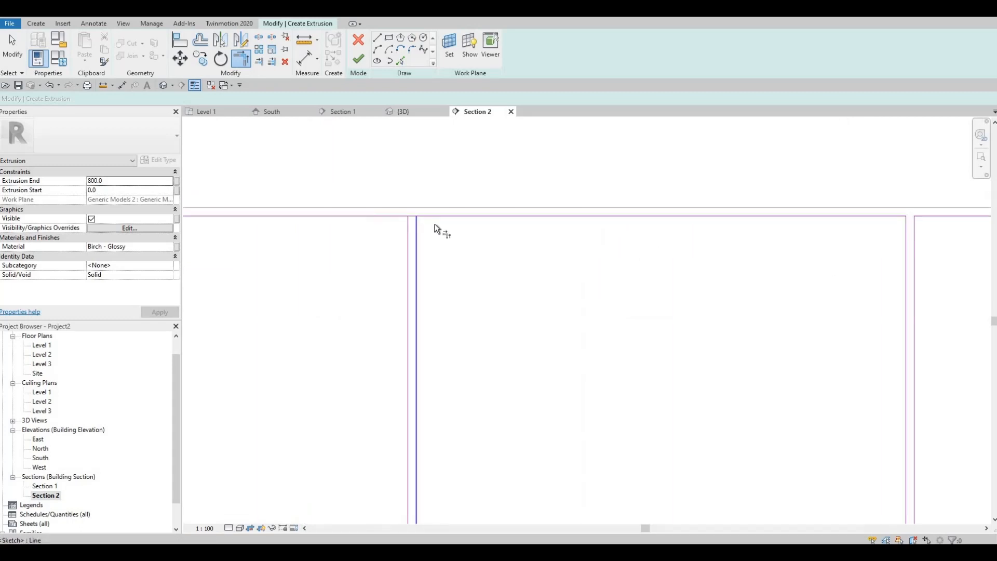
{"action": "left_click", "coordinate": [407, 235]}
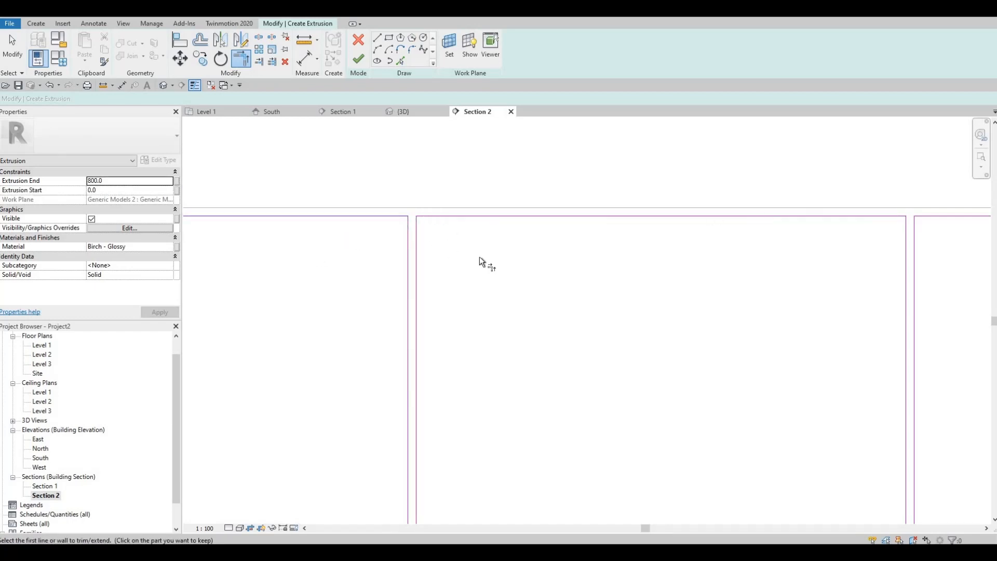
Trim the upper line to the divider lines at the middle gap to form the adjacent door-panel corners
{"action": "middle_click_drag", "start_coordinate": [479, 258], "coordinate": [939, 223]}
{"action": "left_click", "coordinate": [369, 207]}
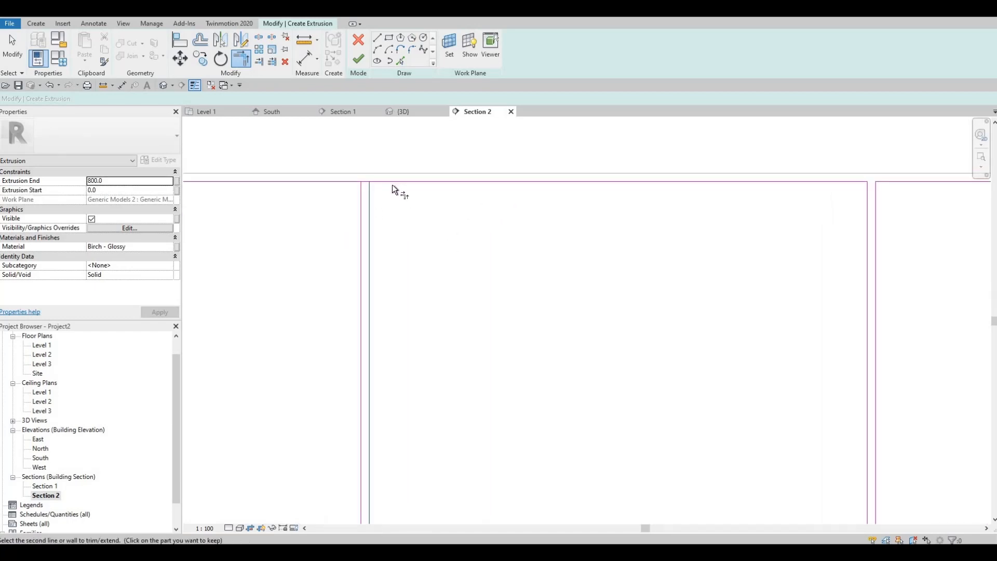
{"action": "left_click", "coordinate": [392, 185]}
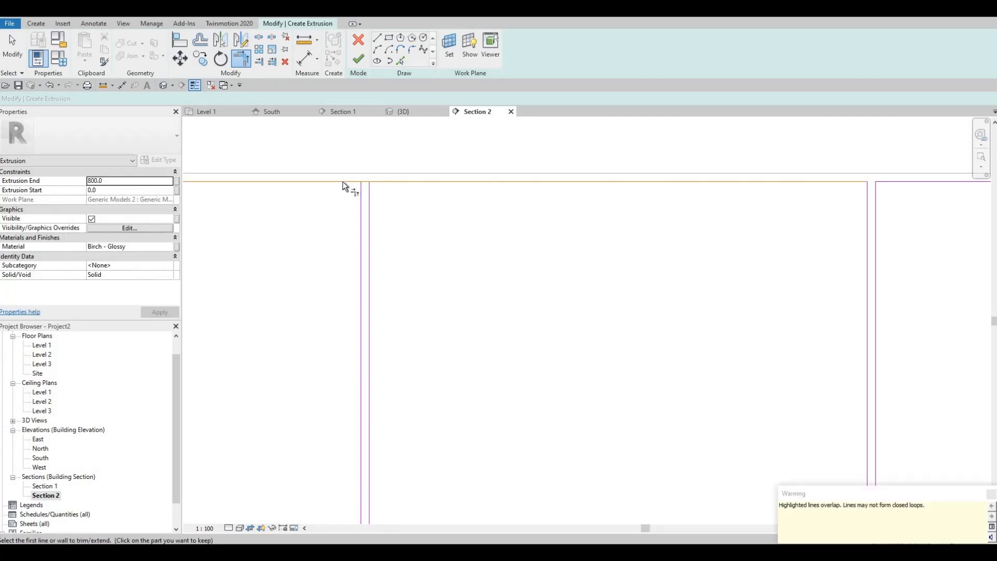
{"action": "key", "text": "Escape"}
{"action": "key", "text": "Escape"}
{"action": "key", "text": "t"}
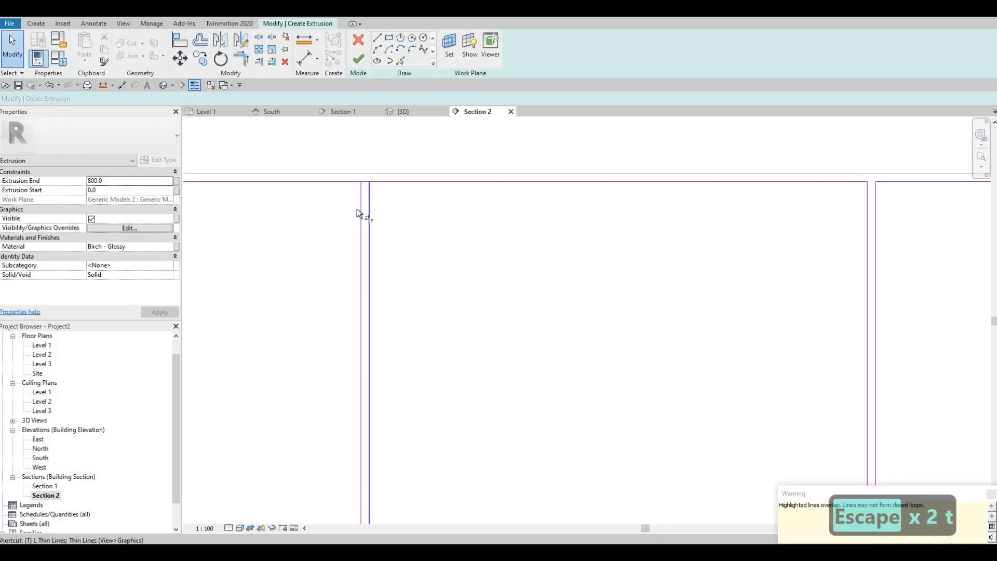
{"action": "key", "text": "r"}
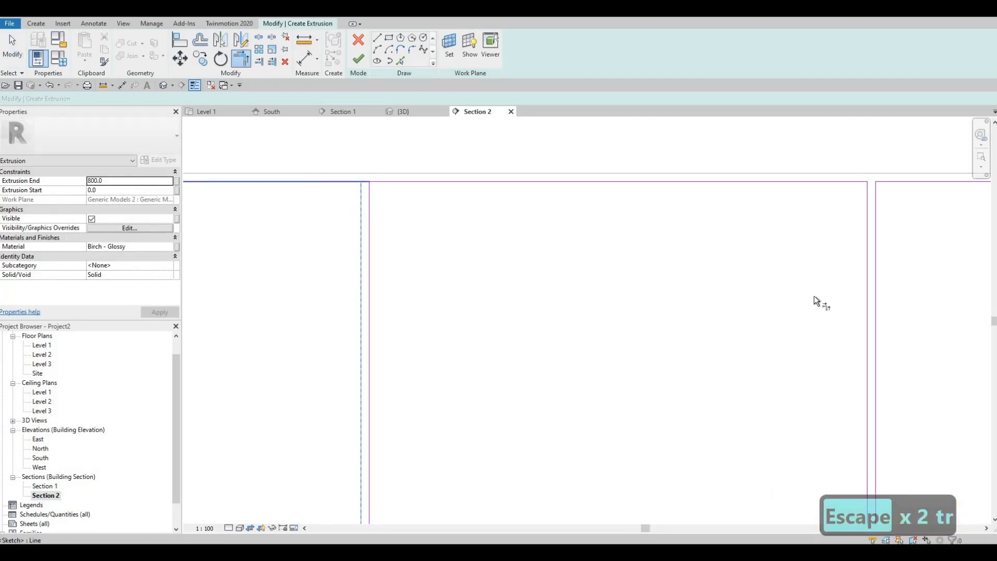
{"action": "middle_click_drag", "start_coordinate": [833, 270], "coordinate": [345, 344]}
{"action": "middle_click_drag", "start_coordinate": [883, 278], "coordinate": [594, 278]}
{"action": "left_click", "coordinate": [594, 276]}
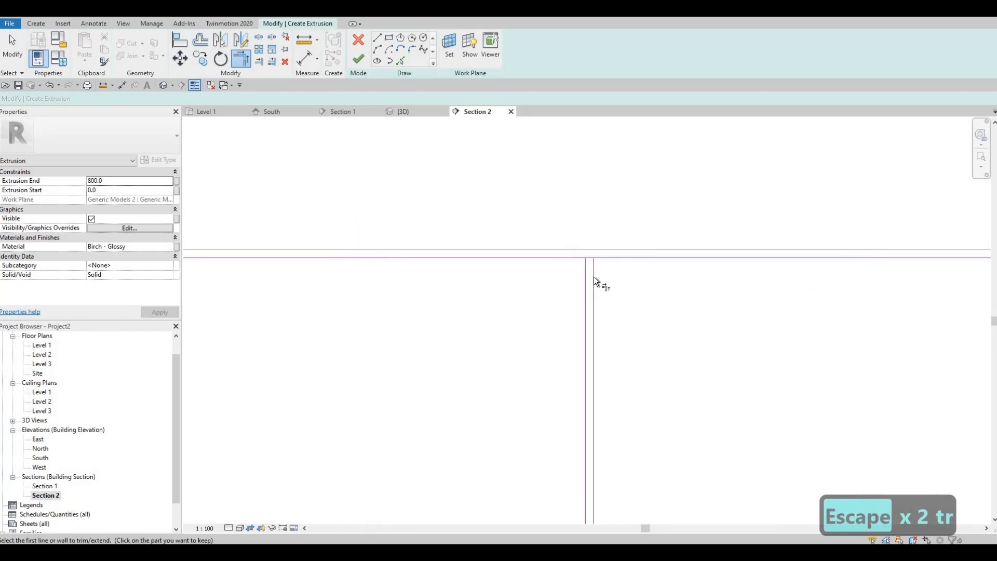
{"action": "left_click", "coordinate": [633, 259]}
Trim the upper door-panel corners on both sides of the two leftmost gaps
{"action": "middle_click_drag", "start_coordinate": [305, 280], "coordinate": [656, 255]}
{"action": "scroll", "coordinate": [656, 255], "scroll_direction": "down", "scroll_amount": 1}
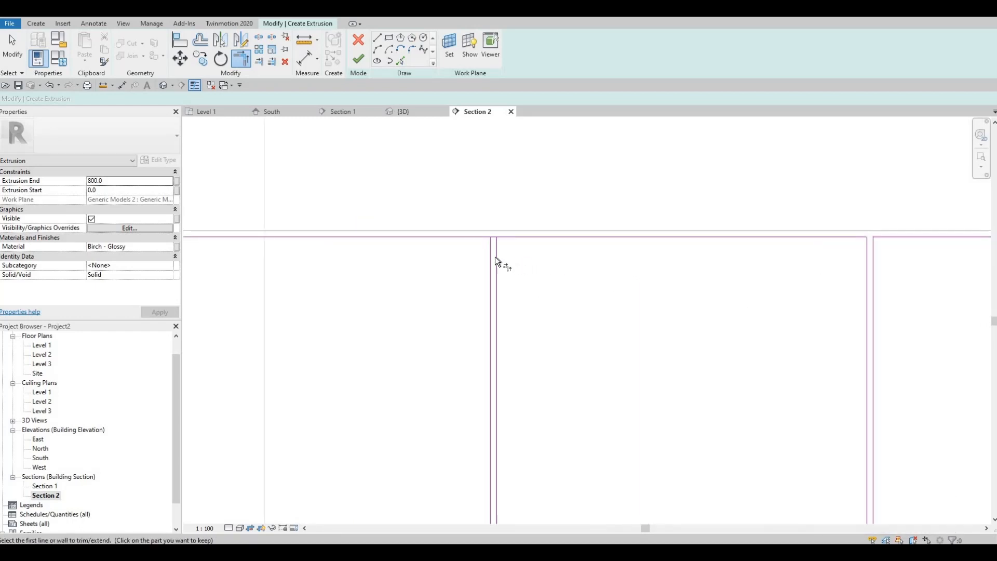
{"action": "left_click", "coordinate": [474, 236]}
{"action": "middle_click_drag", "start_coordinate": [458, 282], "coordinate": [871, 294]}
{"action": "left_click", "coordinate": [534, 264]}
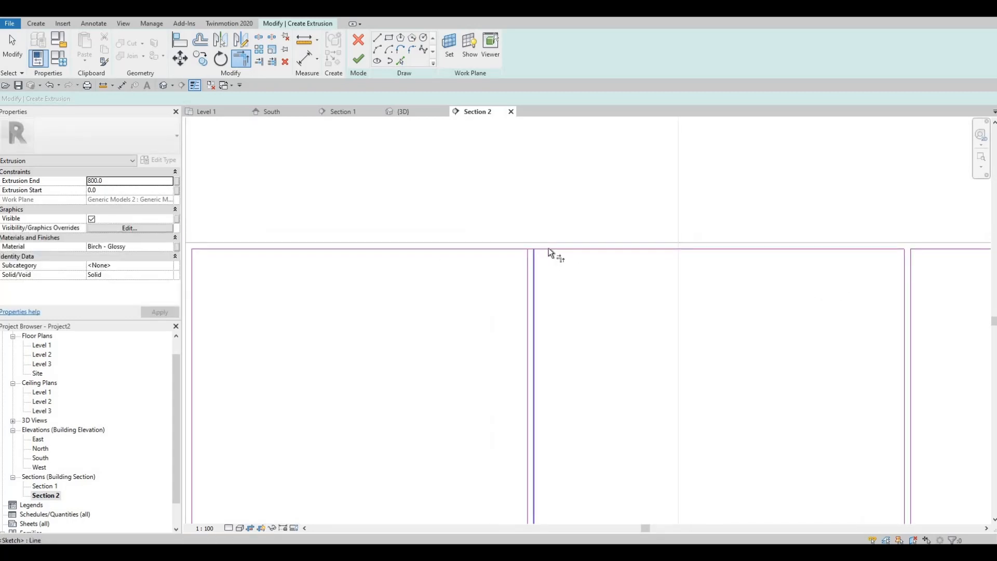
{"action": "left_click", "coordinate": [549, 249]}
{"action": "left_click", "coordinate": [528, 259]}
{"action": "left_click", "coordinate": [480, 250]}
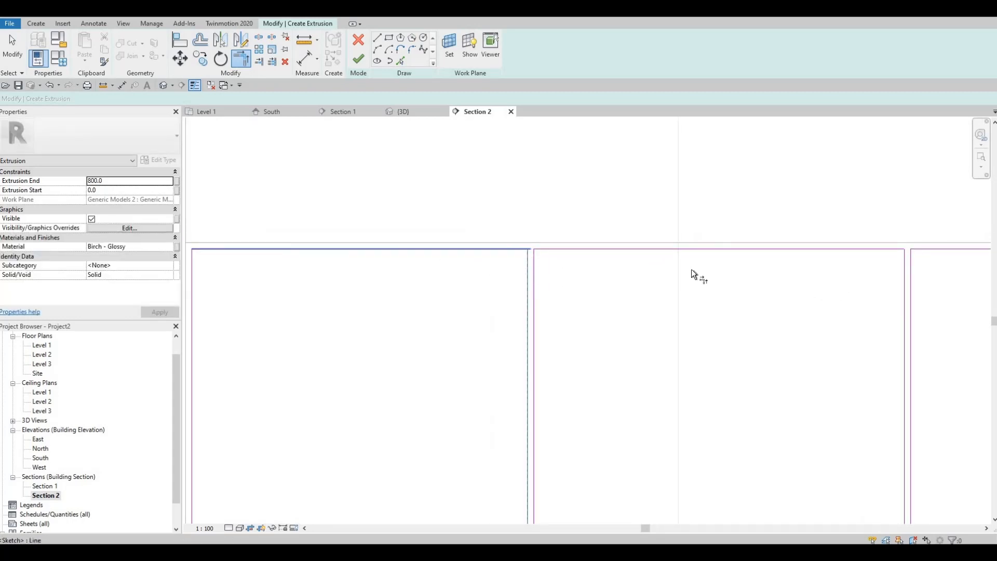
Set the extrusion end of the six door panels to 25, then finish the sketch and the in-place model
{"action": "scroll", "coordinate": [685, 281], "scroll_direction": "down", "scroll_amount": 2}
{"action": "scroll", "coordinate": [260, 198], "scroll_direction": "up", "scroll_amount": 2}
{"action": "scroll", "coordinate": [383, 238], "scroll_direction": "down", "scroll_amount": 4}
{"action": "scroll", "coordinate": [568, 247], "scroll_direction": "down", "scroll_amount": 1}
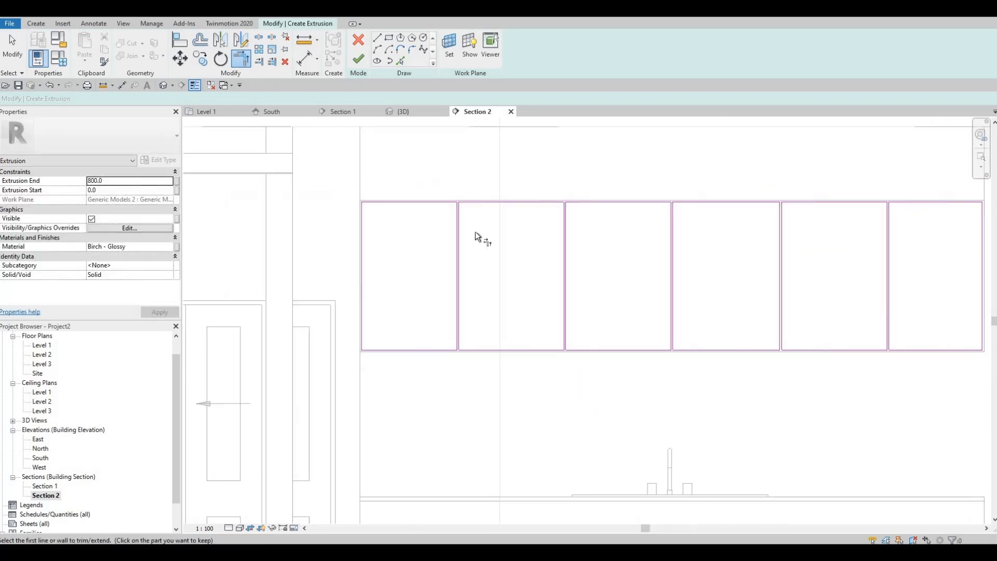
{"action": "middle_click_drag", "start_coordinate": [476, 233], "coordinate": [350, 219]}
{"action": "scroll", "coordinate": [350, 218], "scroll_direction": "up", "scroll_amount": 1}
{"action": "scroll", "coordinate": [388, 134], "scroll_direction": "down", "scroll_amount": 1}
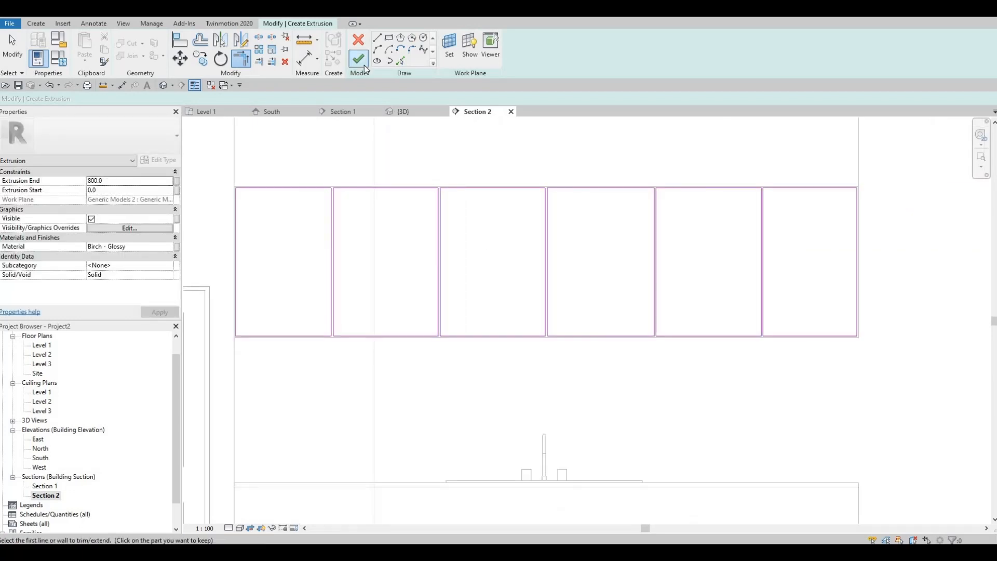
{"action": "left_click", "coordinate": [137, 180]}
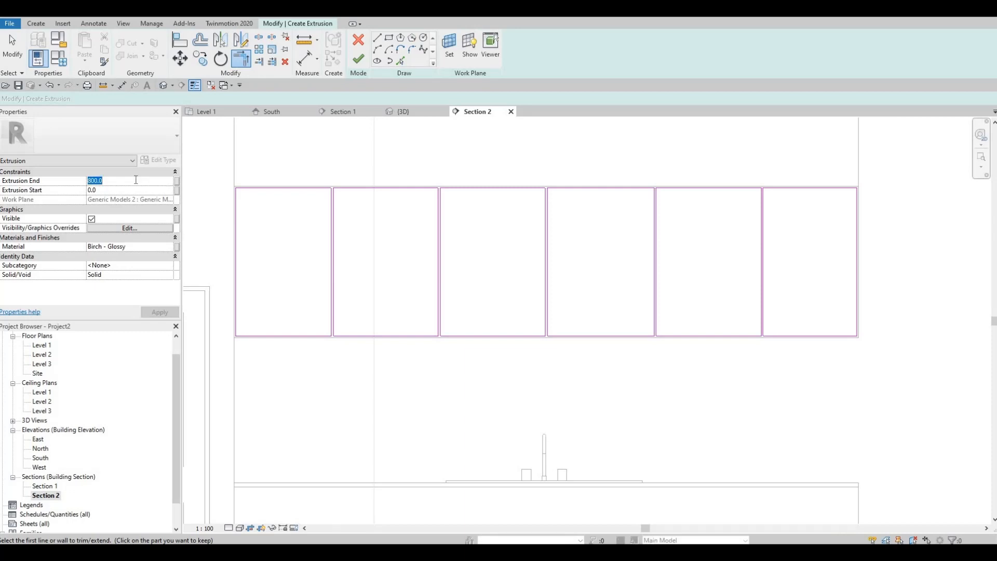
{"action": "type", "text": "25"}
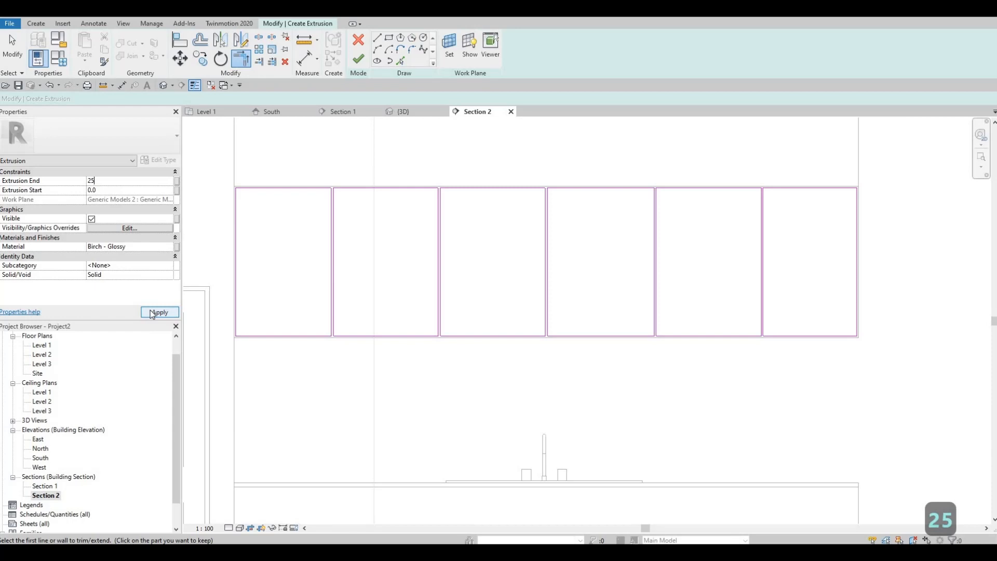
{"action": "left_click", "coordinate": [155, 313]}
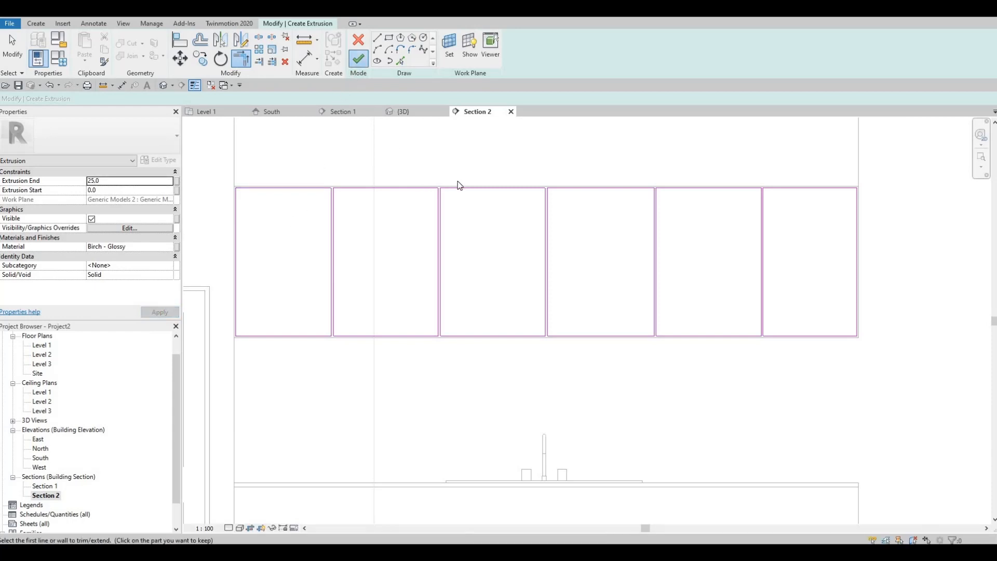
{"action": "left_click", "coordinate": [359, 58]}
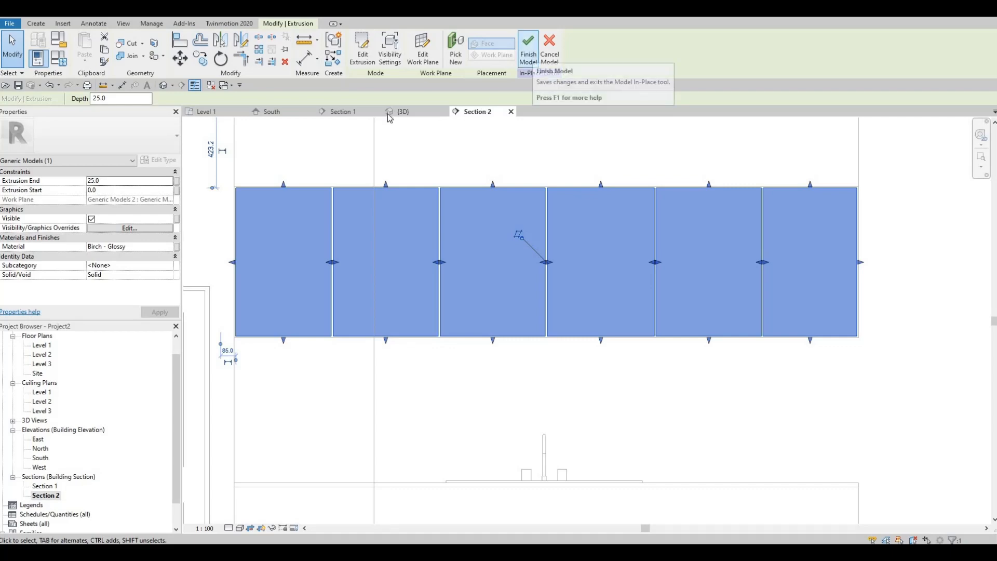
{"action": "left_click", "coordinate": [533, 58]}
Examine the wall cabinet's door panels, their gaps and end edge, and the sink counter from several angles in the 3D view
{"action": "key", "text": "ctrl+Tab"}
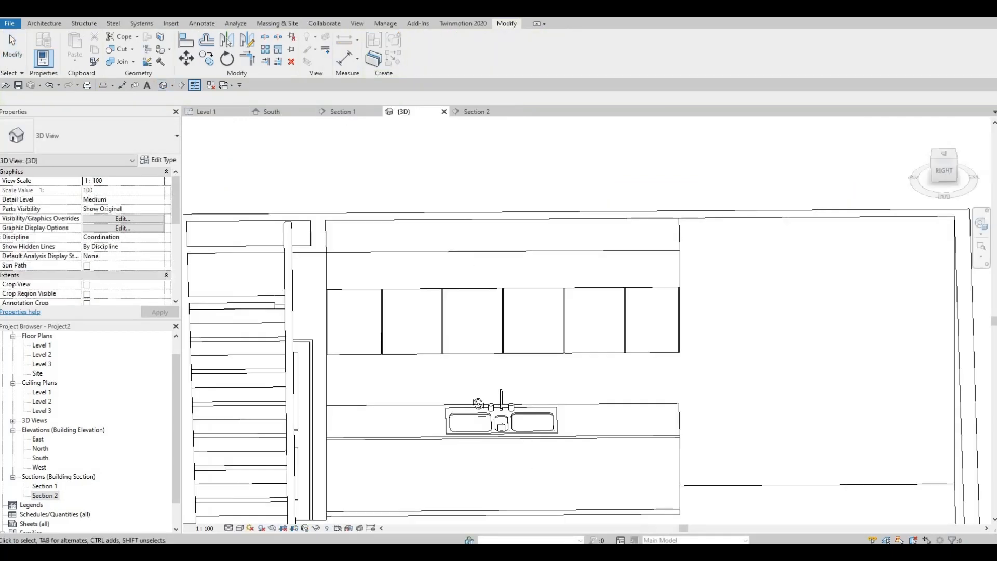
{"action": "middle_click_drag", "start_coordinate": [474, 399], "coordinate": [561, 401], "text": "shift"}
{"action": "scroll", "coordinate": [499, 409], "scroll_direction": "up", "scroll_amount": 2}
{"action": "scroll", "coordinate": [591, 424], "scroll_direction": "up", "scroll_amount": 2}
{"action": "middle_click_drag", "start_coordinate": [640, 408], "coordinate": [739, 310], "text": "shift"}
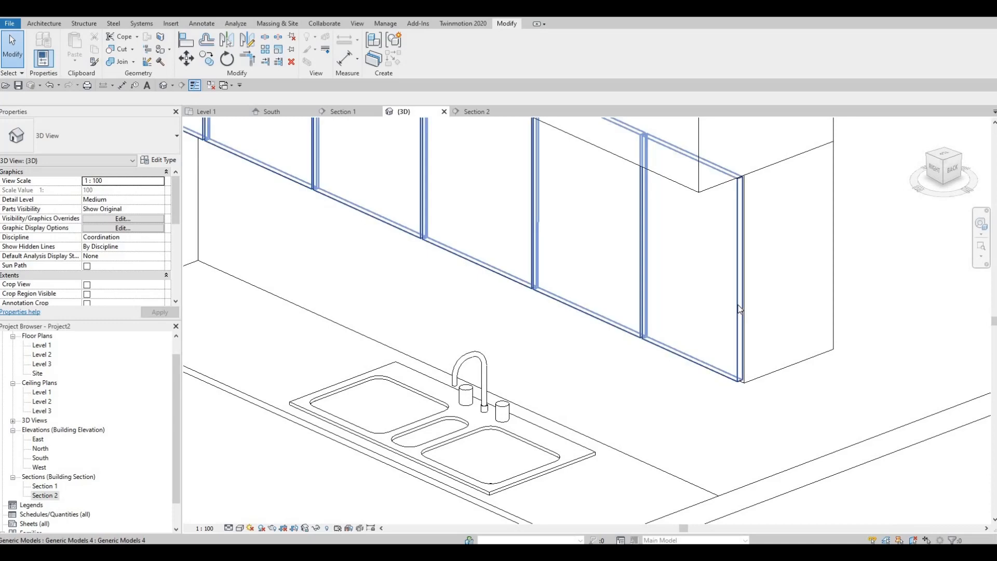
{"action": "left_click", "coordinate": [740, 309]}
{"action": "key", "text": "Escape"}
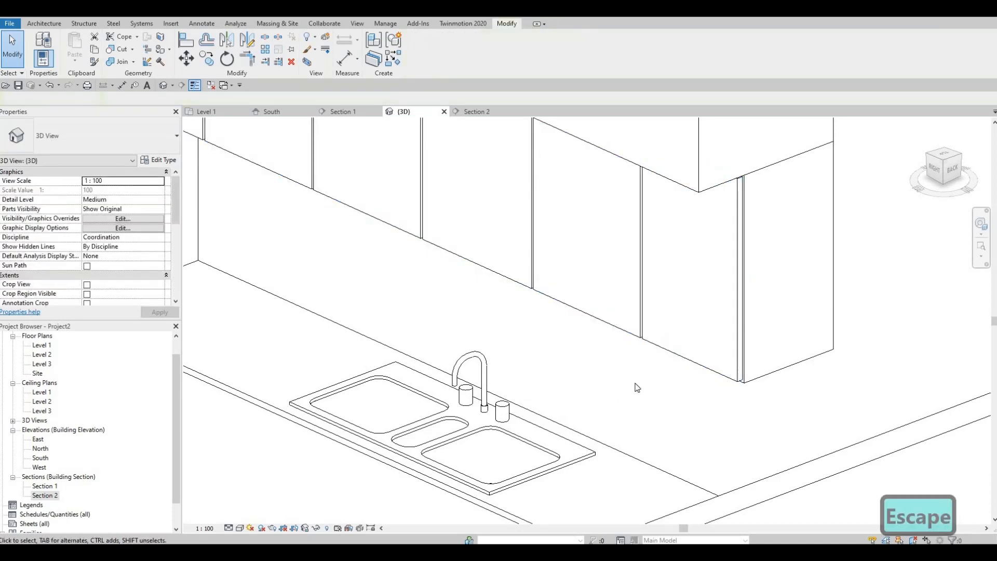
{"action": "key", "text": "Escape"}
{"action": "middle_click_drag", "start_coordinate": [557, 405], "coordinate": [579, 385], "text": "shift"}
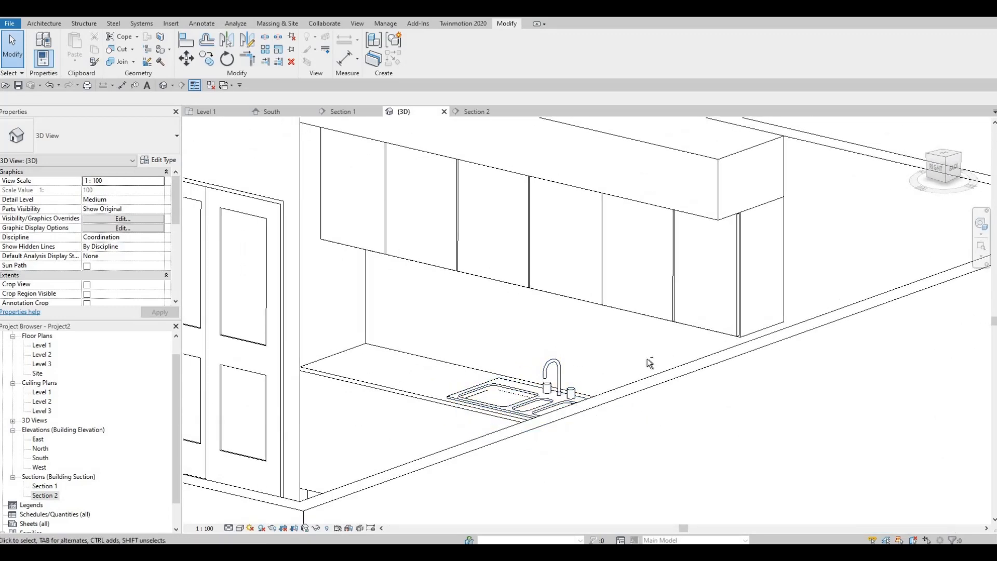
{"action": "middle_click_drag", "start_coordinate": [649, 362], "coordinate": [340, 293], "text": "shift"}
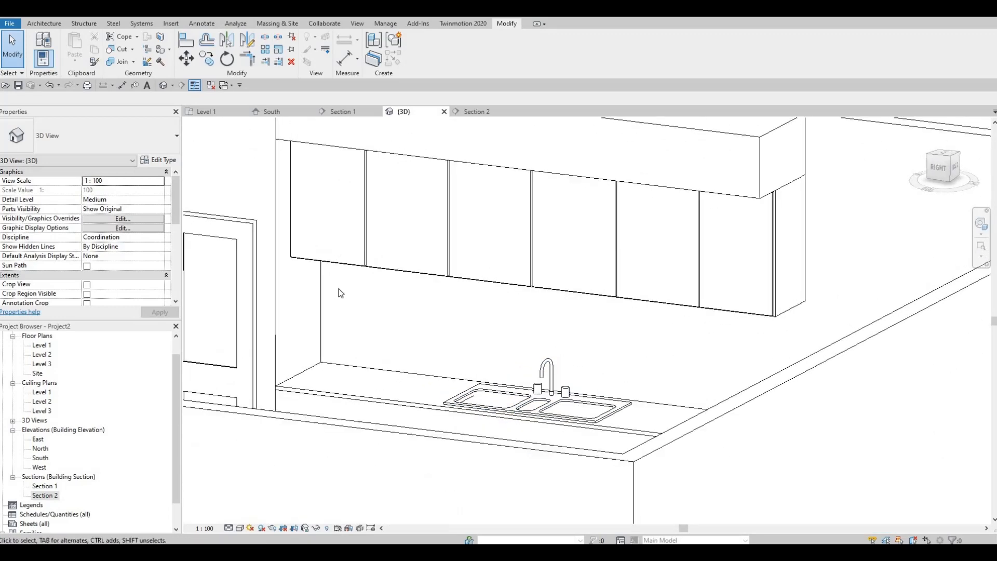
{"action": "key", "text": "F1"}
{"action": "key", "text": "F1"}
{"action": "middle_click_drag", "start_coordinate": [561, 395], "coordinate": [518, 345], "text": "shift"}
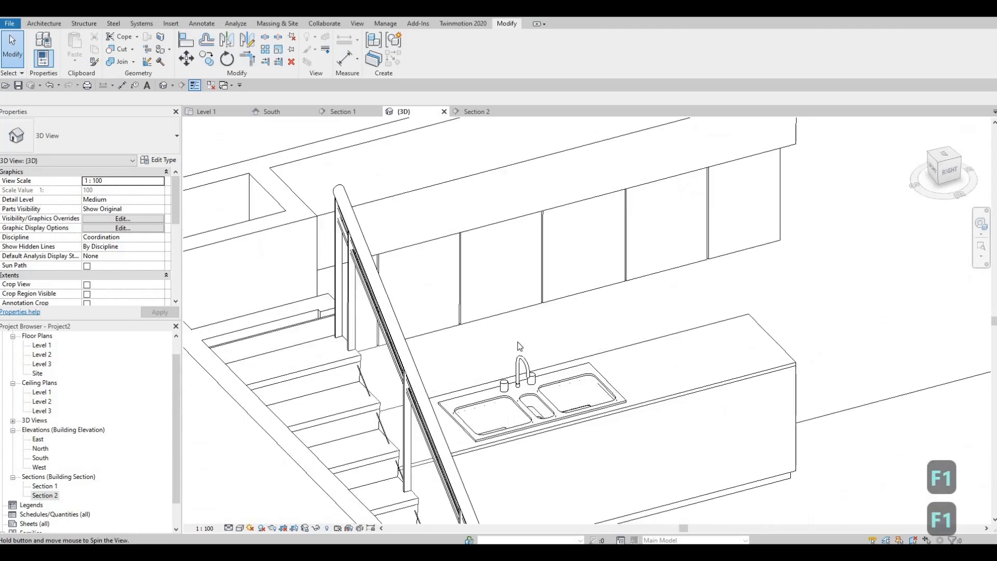
{"action": "middle_click_drag", "start_coordinate": [534, 429], "coordinate": [450, 400]}
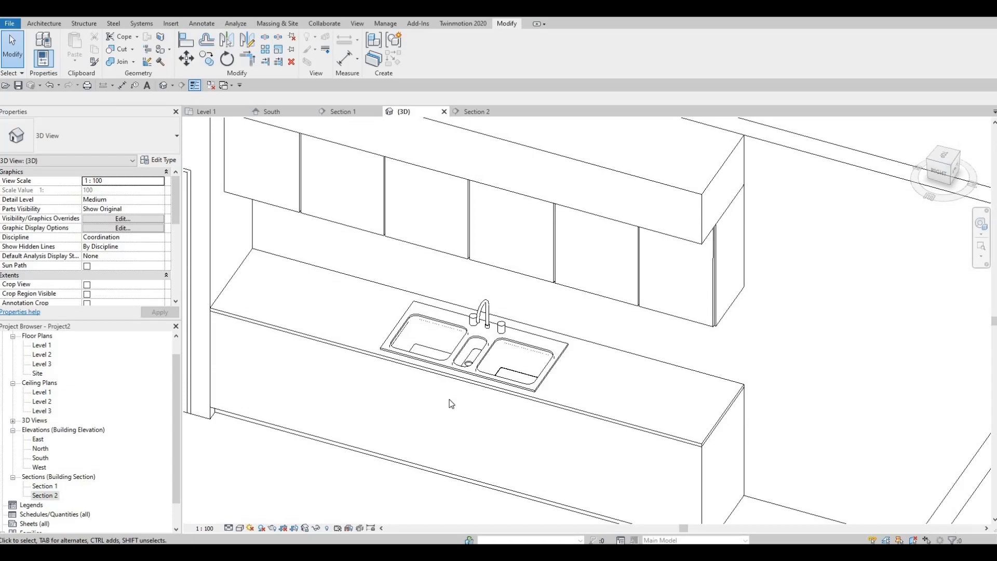